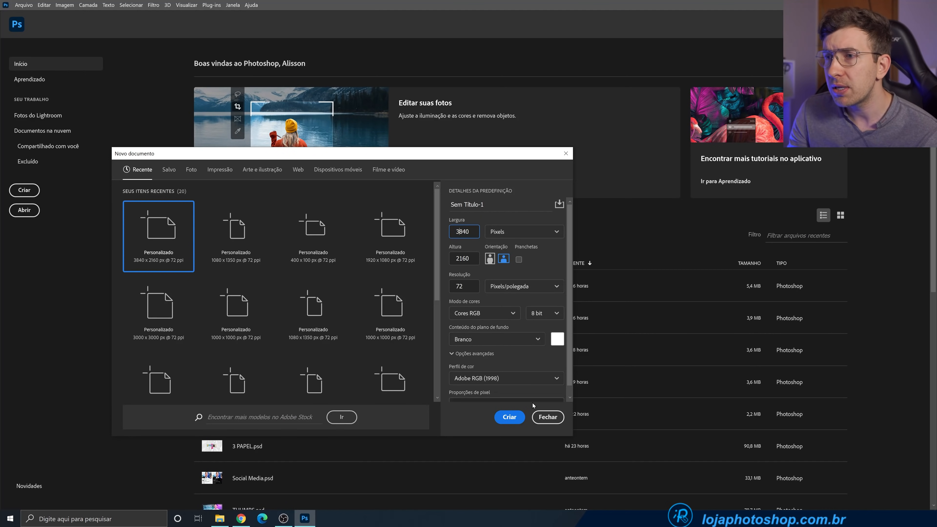
Create a 3840 × 2160 px document at 72 ppi and add a solid color fill layer in blue #40a0d7
{"action": "left_click", "coordinate": [514, 416]}
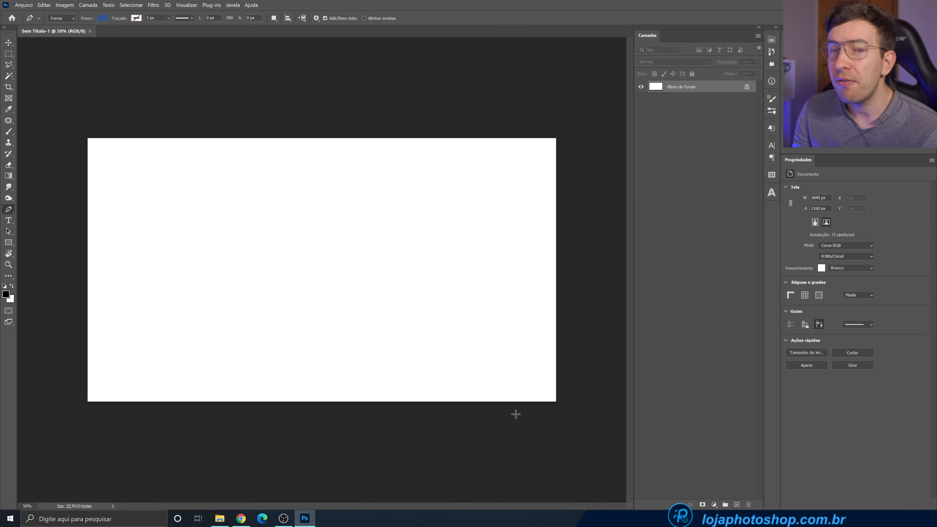
{"action": "left_click", "coordinate": [9, 220]}
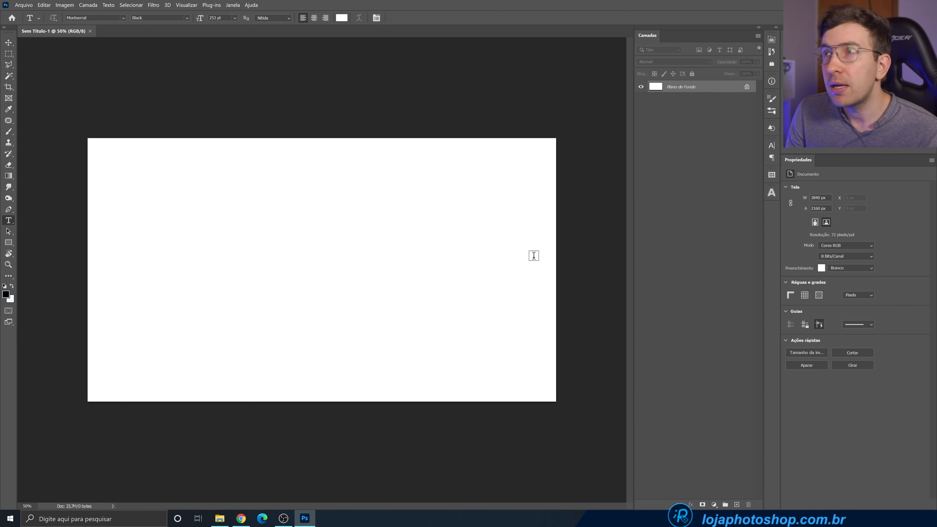
{"action": "left_click", "coordinate": [712, 504]}
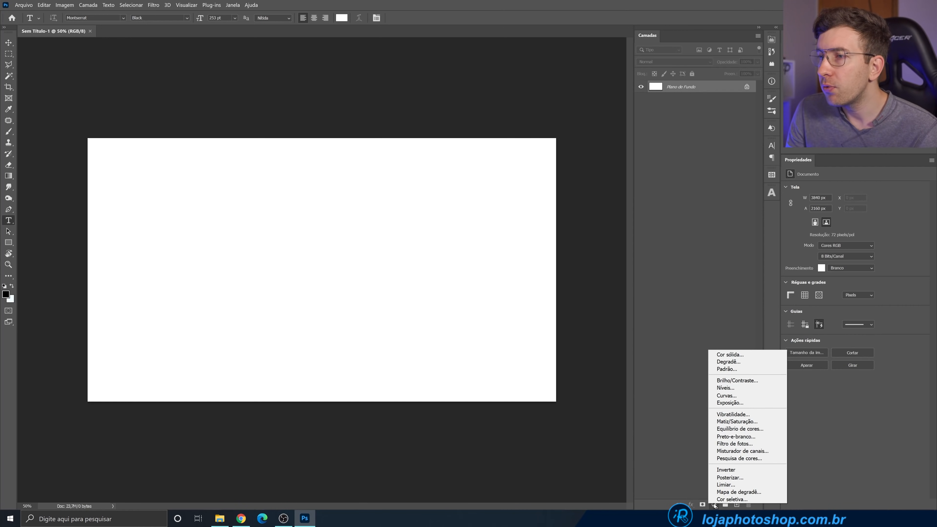
{"action": "left_click", "coordinate": [739, 355]}
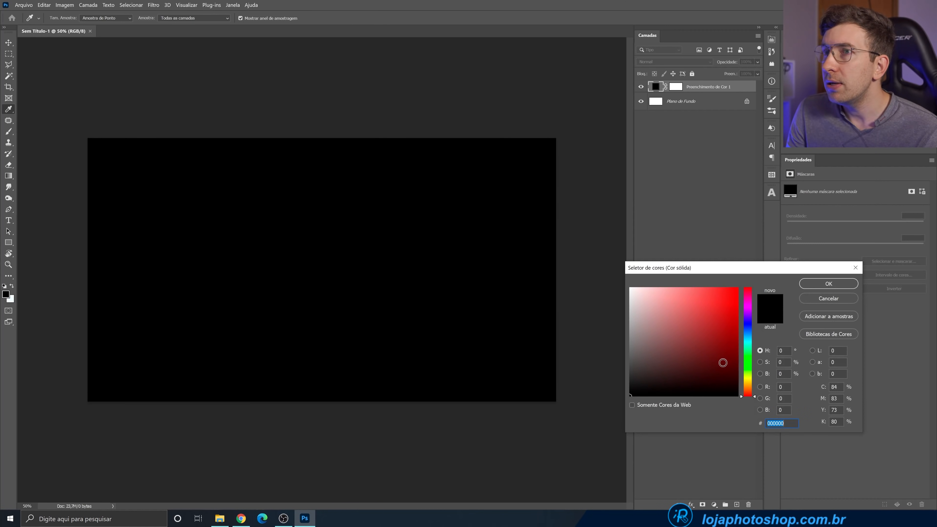
{"action": "left_click", "coordinate": [748, 338]}
{"action": "mouse_move", "coordinate": [713, 347]}
{"action": "left_mouse_down"}
{"action": "mouse_move", "coordinate": [714, 294]}
{"action": "mouse_move", "coordinate": [705, 304]}
{"action": "left_mouse_up"}
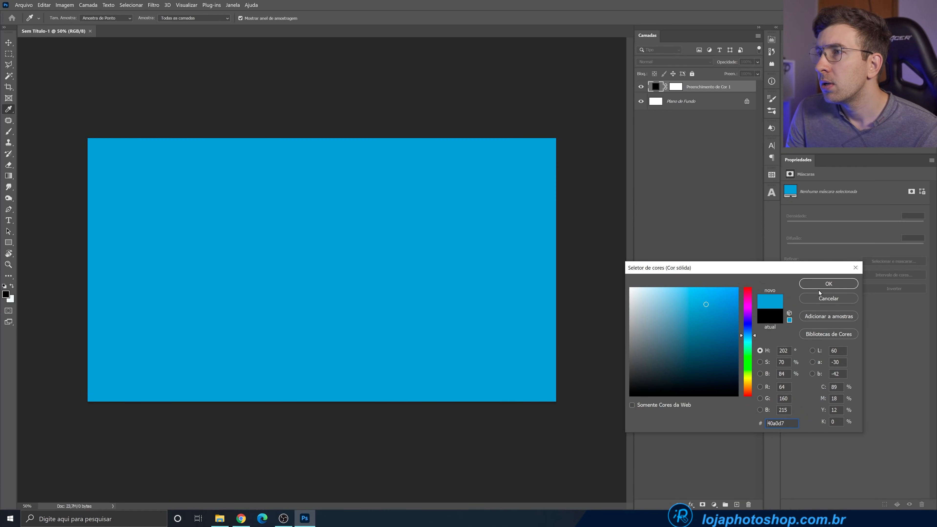
{"action": "left_click", "coordinate": [825, 284]}
Set the horizontal text font to Montserrat in the Black style
{"action": "key", "text": "t"}
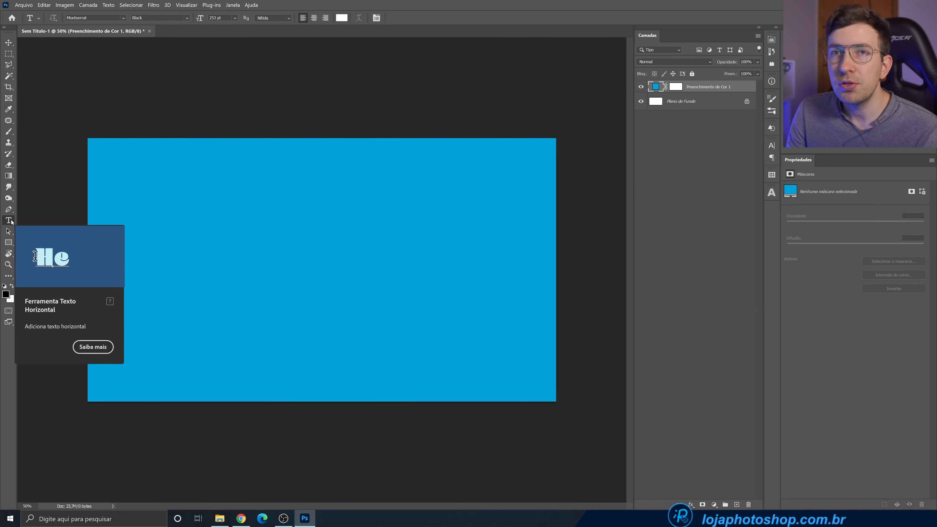
{"action": "left_click", "coordinate": [112, 20]}
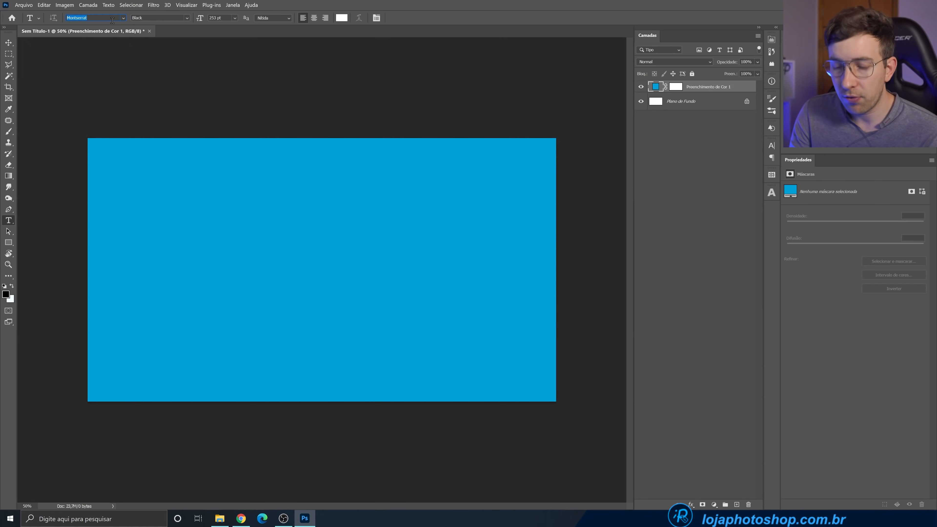
{"action": "type", "text": "MONT"}
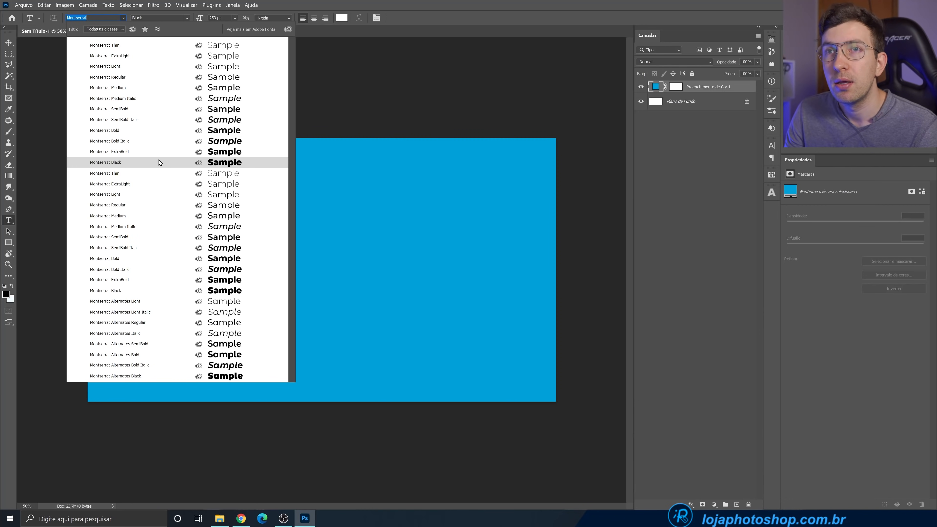
{"action": "left_click", "coordinate": [159, 162]}
{"action": "left_click", "coordinate": [188, 18]}
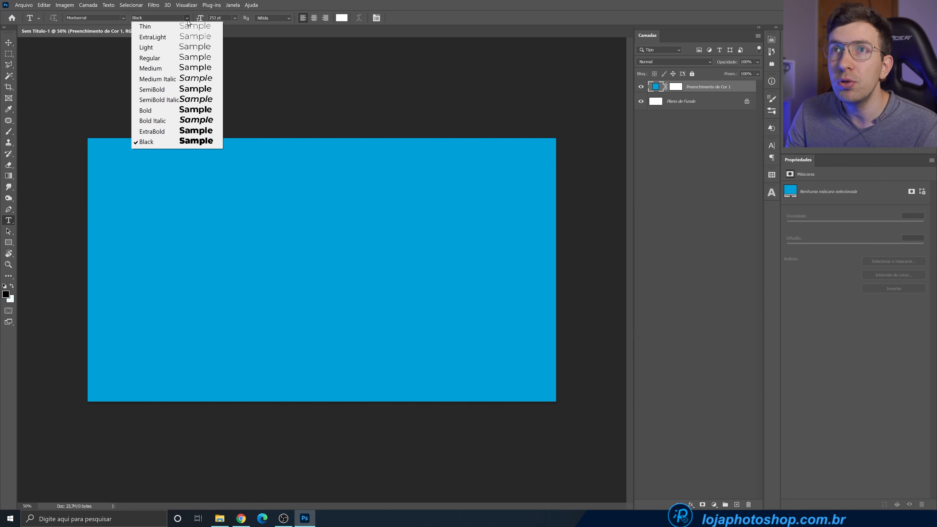
{"action": "left_click", "coordinate": [178, 141]}
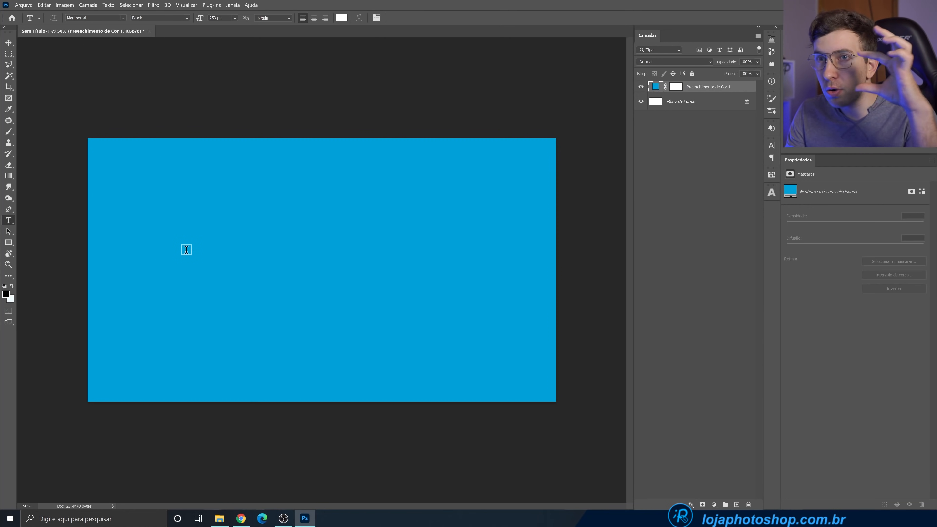
Add the word SOMBRA in capitals as a text layer on the blue background, using white #ffffff
{"action": "left_click", "coordinate": [183, 267]}
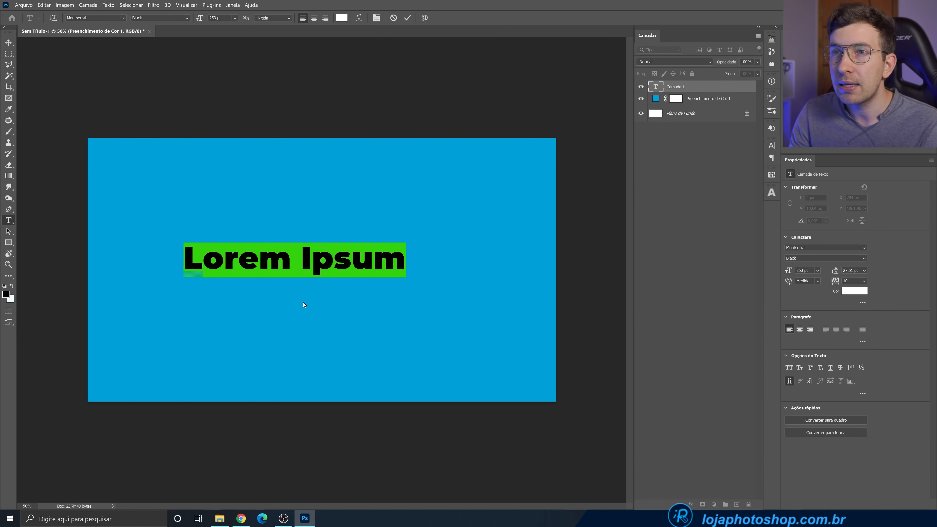
{"action": "type", "text": "som"}
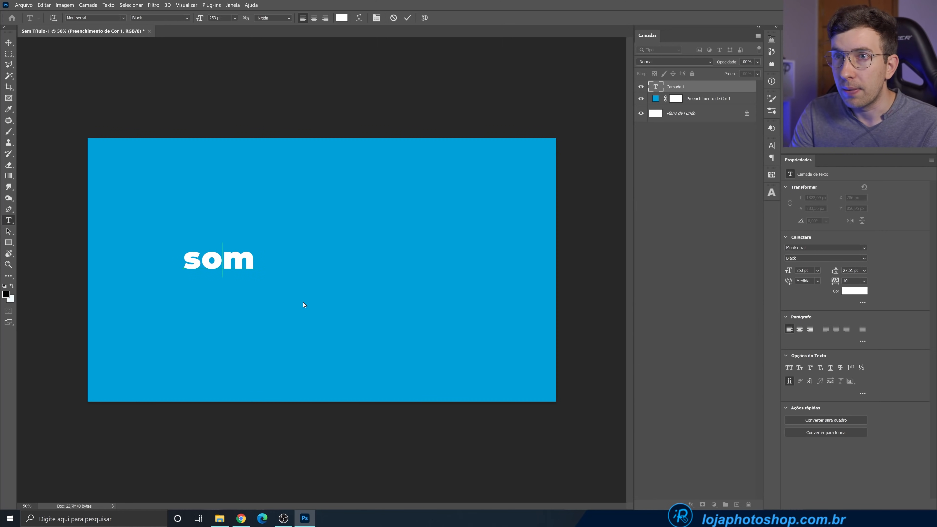
{"action": "key", "text": "BackSpace"}
{"action": "key", "text": "BackSpace"}
{"action": "key", "text": "BackSpace"}
{"action": "type", "text": "SOMBRA"}
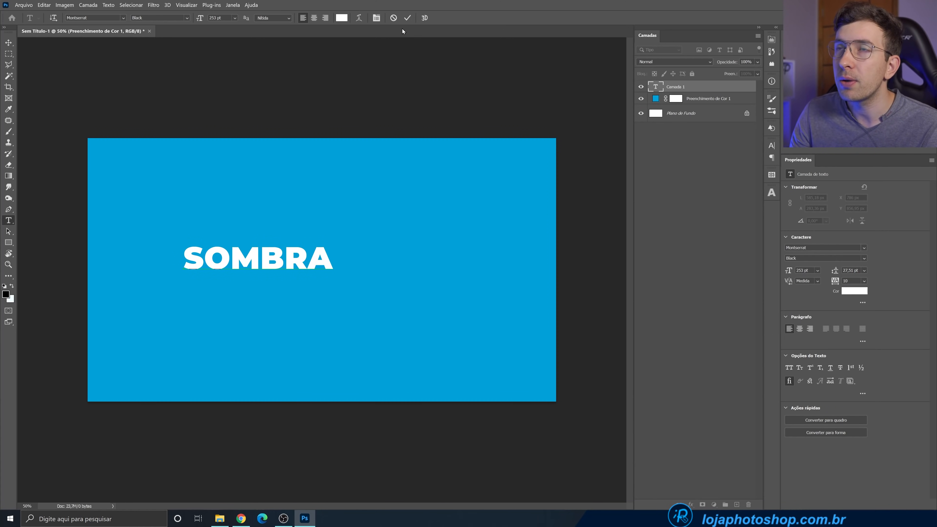
{"action": "left_click", "coordinate": [407, 21]}
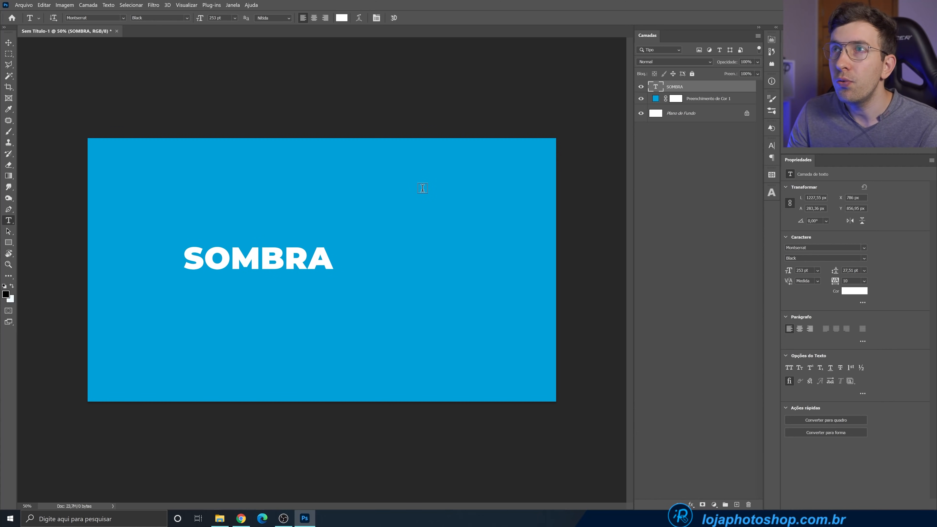
{"action": "left_click", "coordinate": [341, 17]}
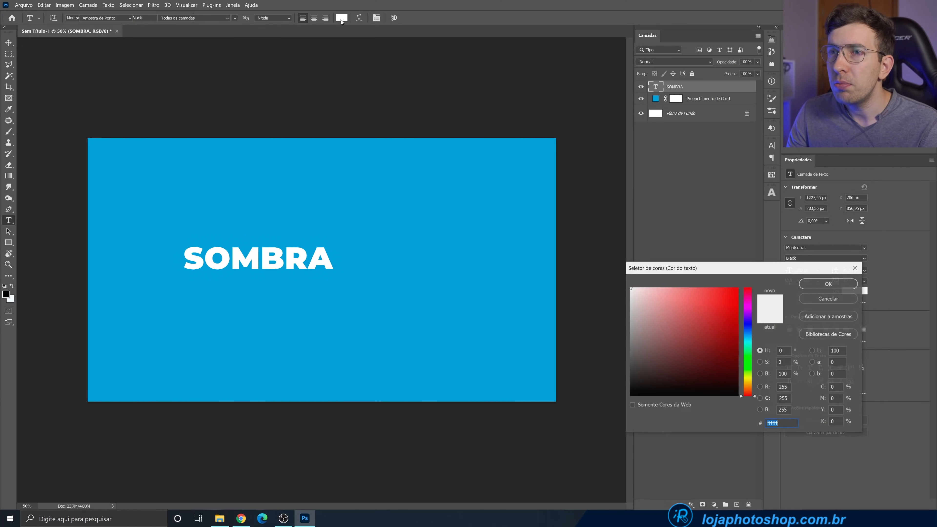
{"action": "left_click", "coordinate": [828, 283]}
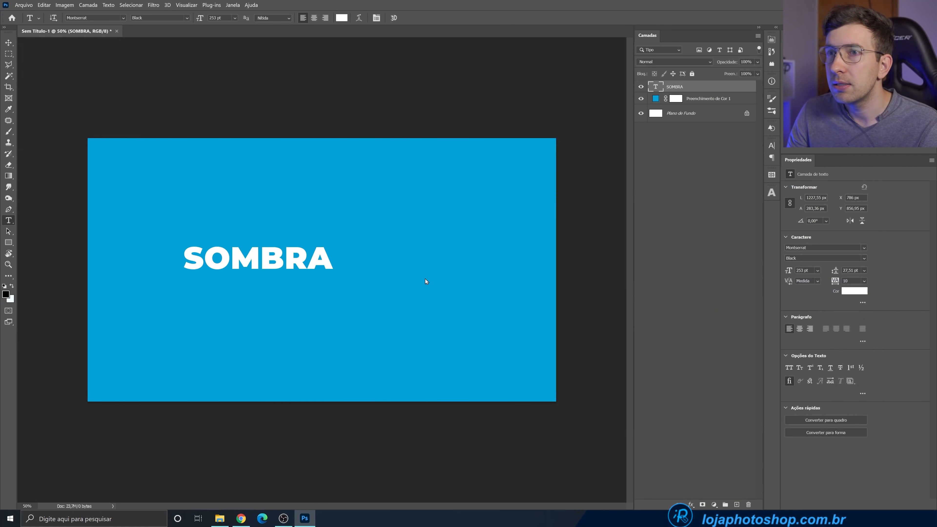
Scale the SOMBRA text up to about 442 pt, centred on the canvas
{"action": "key", "text": "ctrl+t"}
{"action": "left_click_drag", "start_coordinate": [332, 241], "coordinate": [426, 267]}
{"action": "left_click", "coordinate": [457, 18]}
{"action": "key", "text": "t"}
Set the Pen tool's shape fill to a muted dark blue through a custom color
{"action": "scroll", "coordinate": [281, 281], "scroll_direction": "up", "scroll_amount": 1}
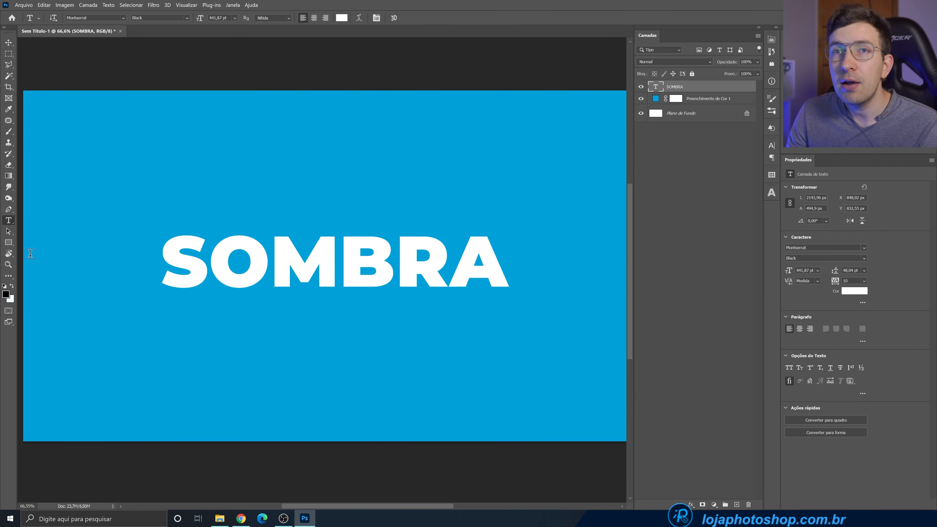
{"action": "left_click", "coordinate": [12, 211]}
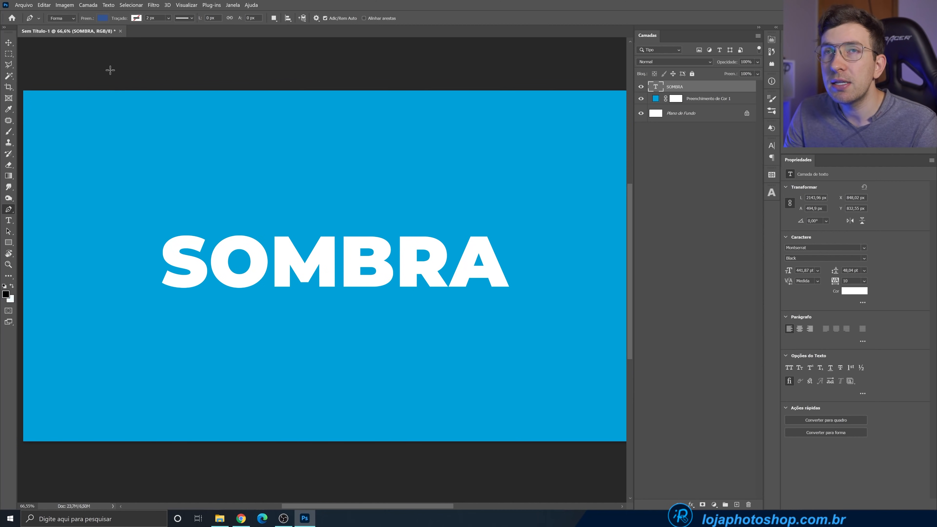
{"action": "left_click", "coordinate": [102, 18]}
{"action": "left_click", "coordinate": [155, 34]}
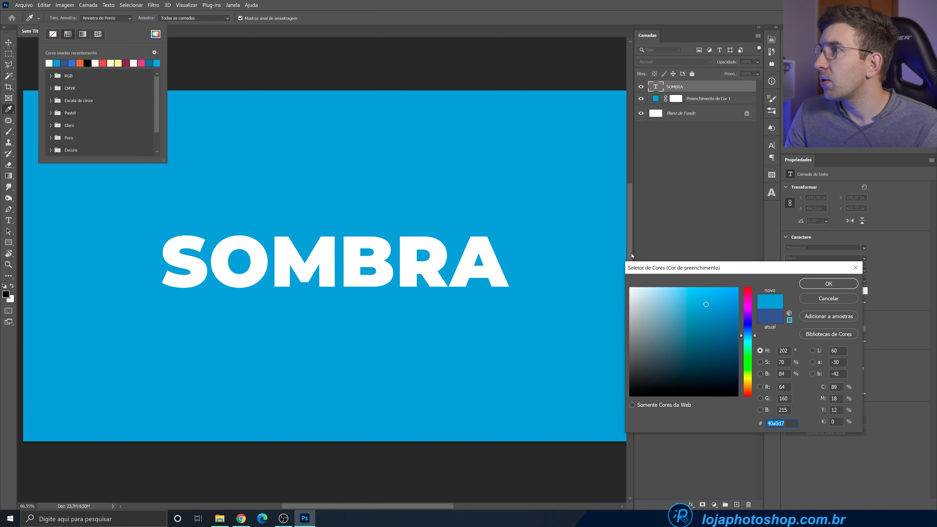
{"action": "mouse_move", "coordinate": [701, 320]}
{"action": "left_mouse_down"}
{"action": "mouse_move", "coordinate": [695, 340]}
{"action": "mouse_move", "coordinate": [682, 346]}
{"action": "left_mouse_up"}
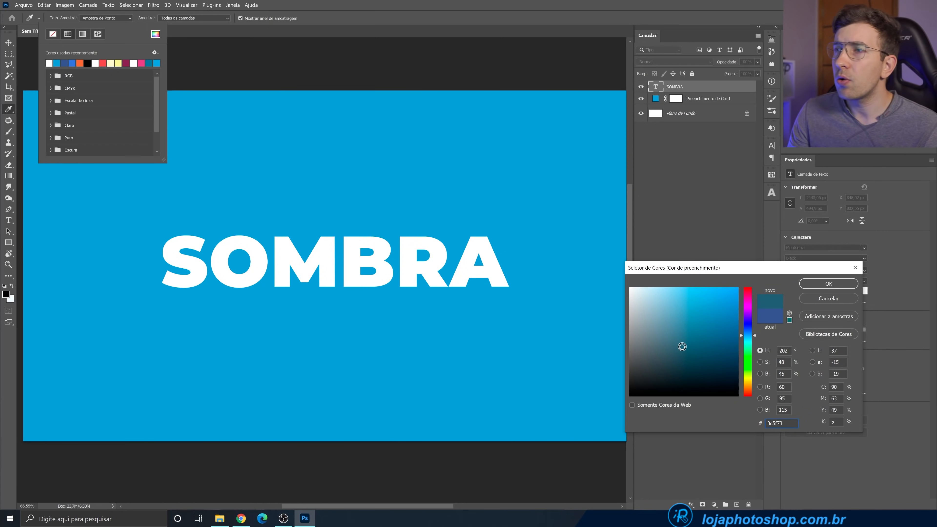
{"action": "left_click_drag", "start_coordinate": [682, 347], "coordinate": [687, 347]}
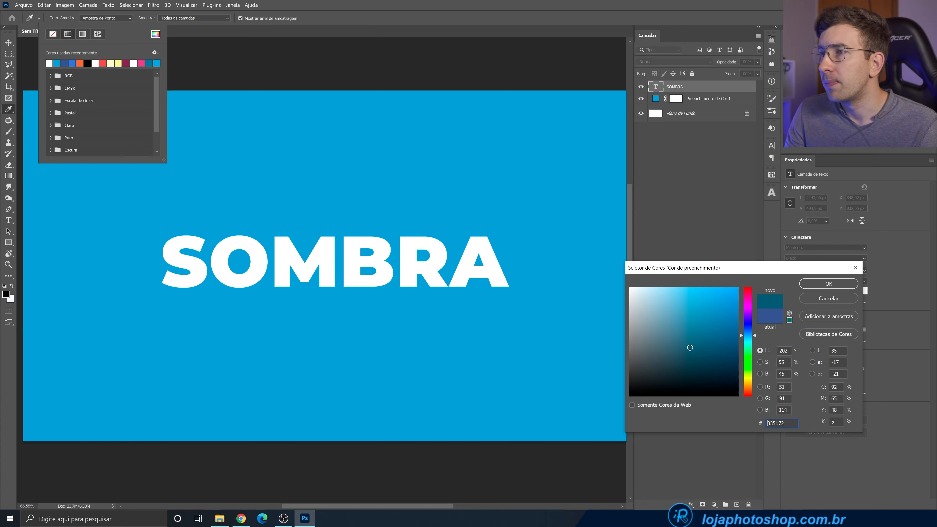
{"action": "left_click_drag", "start_coordinate": [750, 334], "coordinate": [756, 334]}
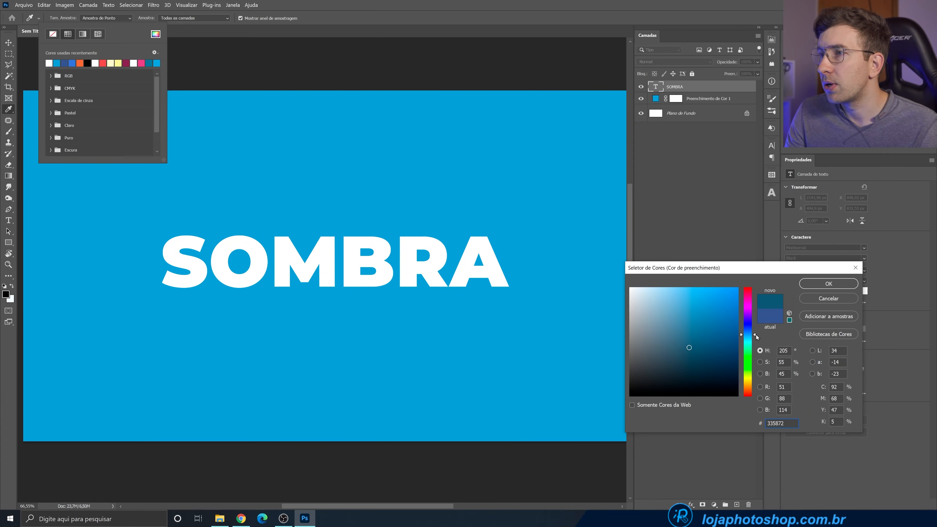
{"action": "left_click_drag", "start_coordinate": [755, 334], "coordinate": [754, 330]}
{"action": "left_click_drag", "start_coordinate": [689, 347], "coordinate": [679, 349]}
{"action": "left_click", "coordinate": [805, 286]}
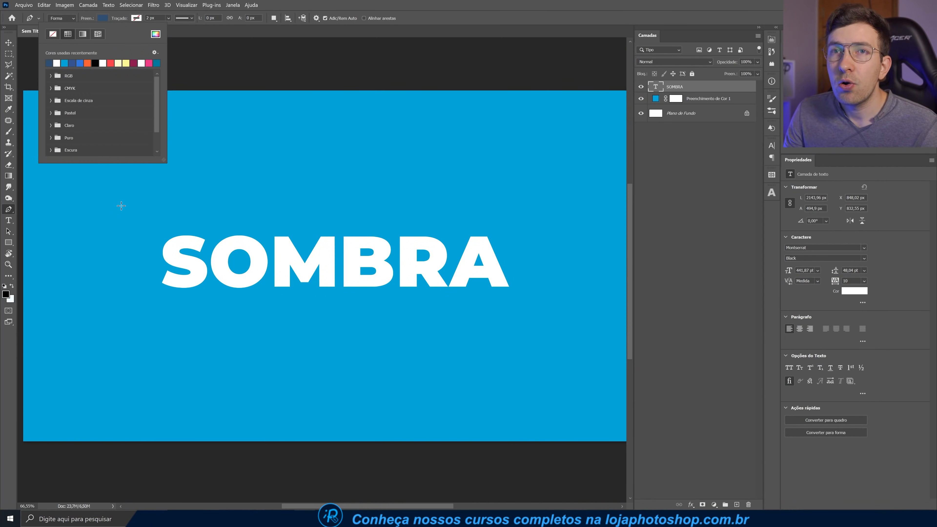
{"action": "left_click", "coordinate": [307, 4]}
Draw the shadow shape's outline from the S's upper-left curve at 45 degrees to the canvas's left edge, then around past its lower-left corner
{"action": "scroll", "coordinate": [110, 226], "scroll_direction": "up", "scroll_amount": 3}
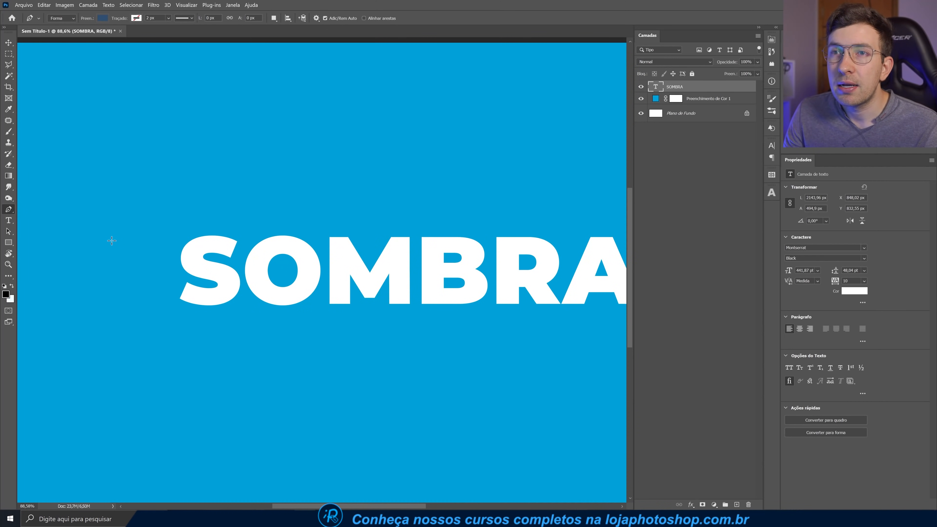
{"action": "left_click_drag", "start_coordinate": [153, 271], "coordinate": [281, 203]}
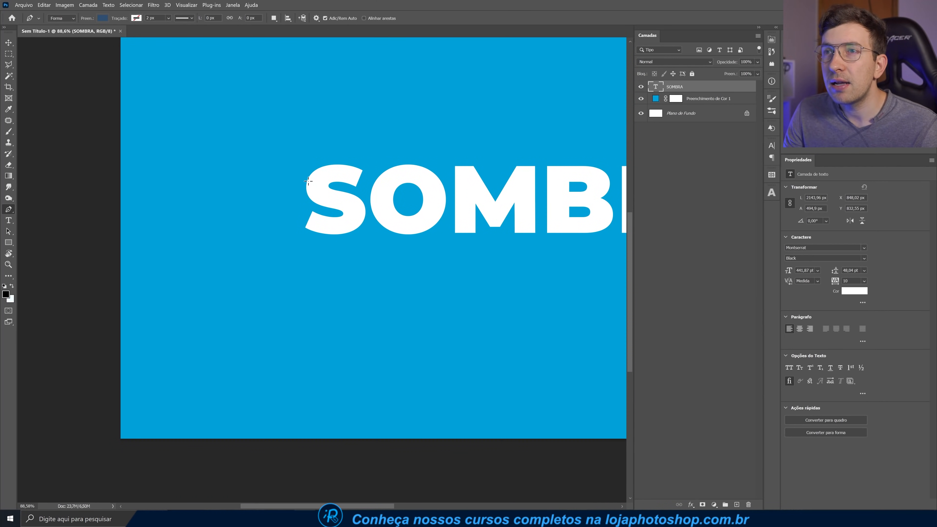
{"action": "scroll", "coordinate": [308, 178], "scroll_direction": "up", "scroll_amount": 3}
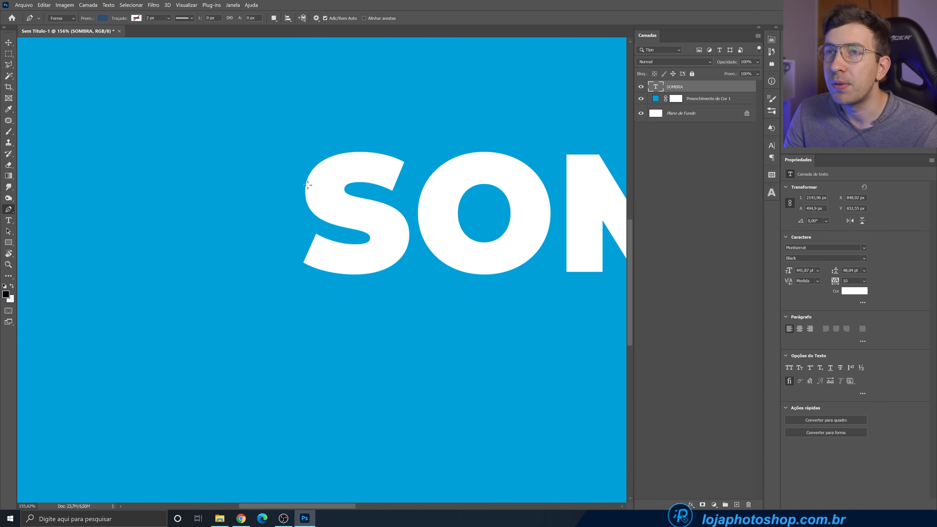
{"action": "scroll", "coordinate": [308, 177], "scroll_direction": "down", "scroll_amount": 4}
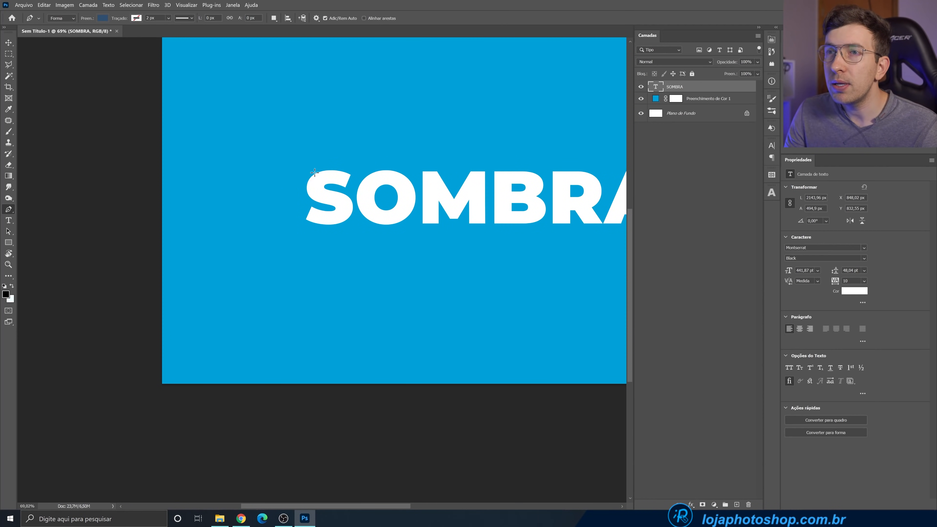
{"action": "scroll", "coordinate": [277, 202], "scroll_direction": "up", "scroll_amount": 2}
{"action": "scroll", "coordinate": [277, 203], "scroll_direction": "up", "scroll_amount": 2}
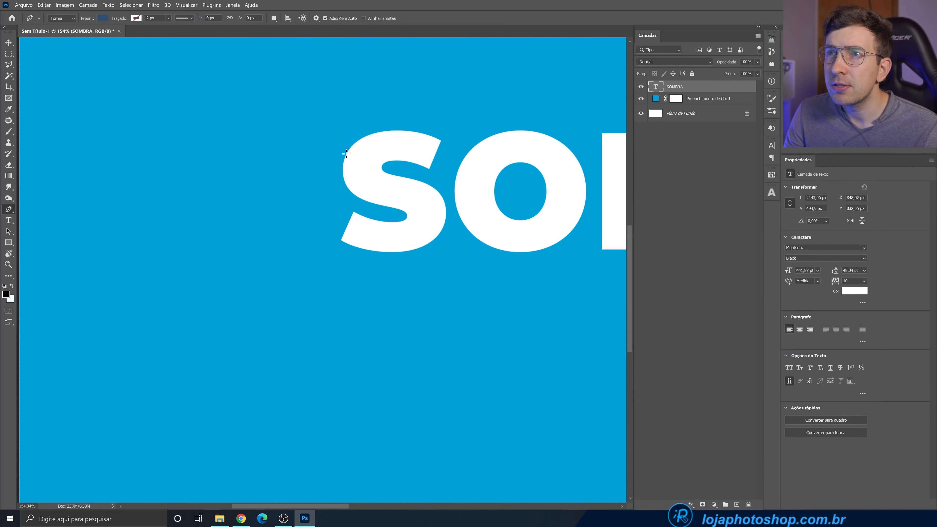
{"action": "left_click", "coordinate": [346, 154]}
{"action": "scroll", "coordinate": [291, 220], "scroll_direction": "down", "scroll_amount": 3}
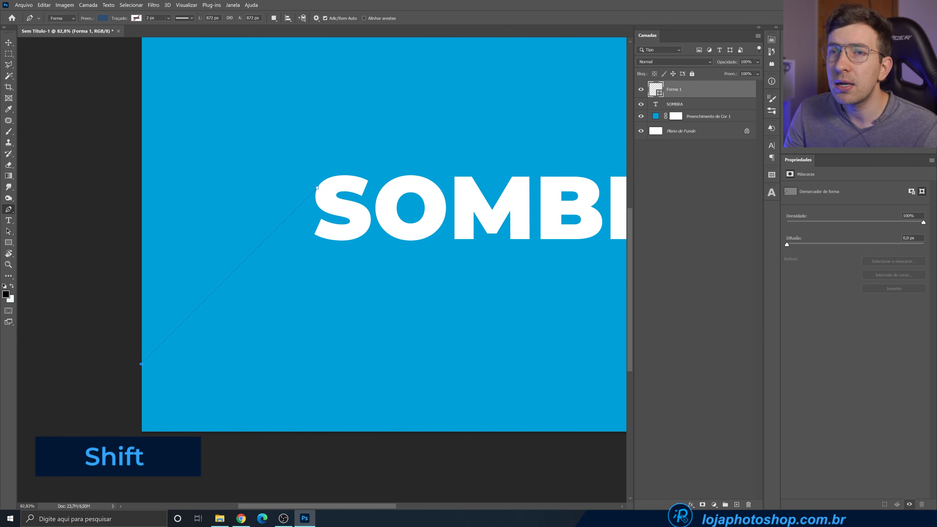
{"action": "left_click", "coordinate": [141, 458], "text": "shift"}
{"action": "left_click", "coordinate": [190, 455], "text": "shift"}
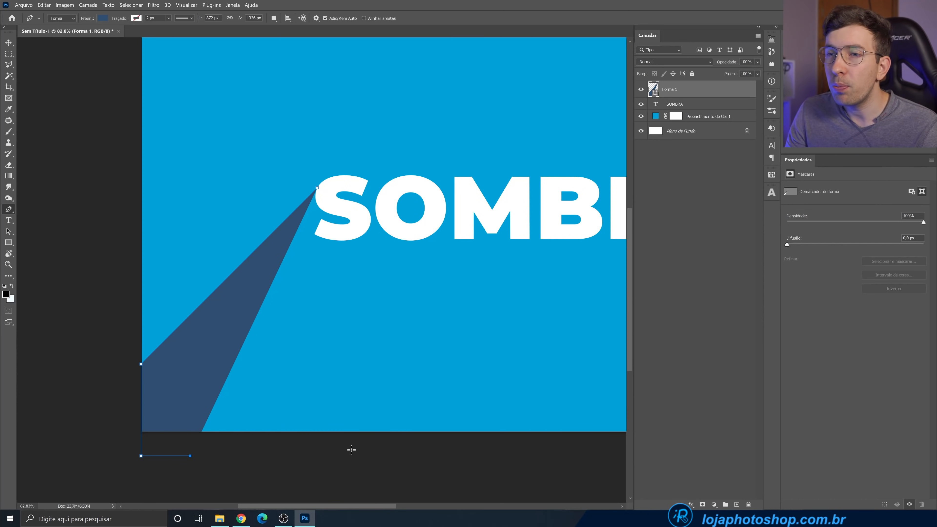
Continue the shadow outline along below the canvas, then up at 45 degrees to the base of the A's left leg
{"action": "left_click", "coordinate": [412, 447]}
{"action": "scroll", "coordinate": [370, 433], "scroll_direction": "down", "scroll_amount": 3}
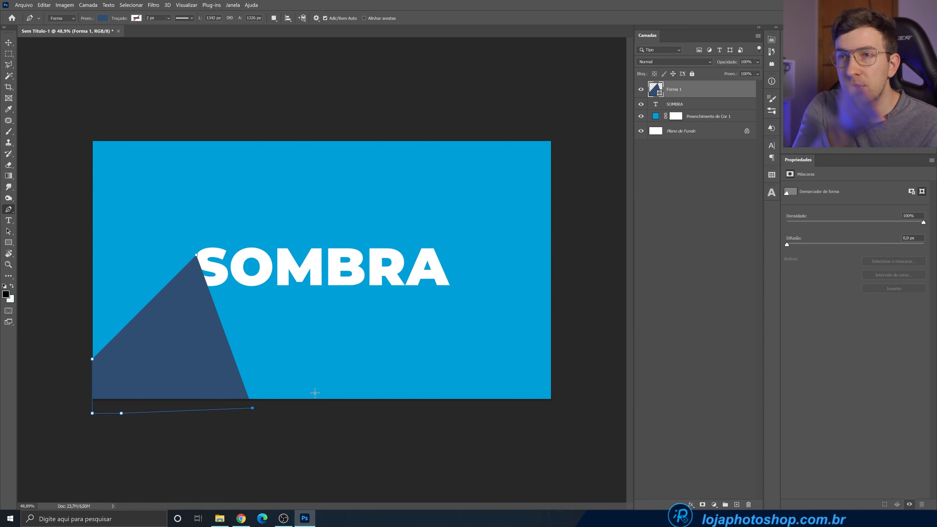
{"action": "scroll", "coordinate": [416, 350], "scroll_direction": "up", "scroll_amount": 3}
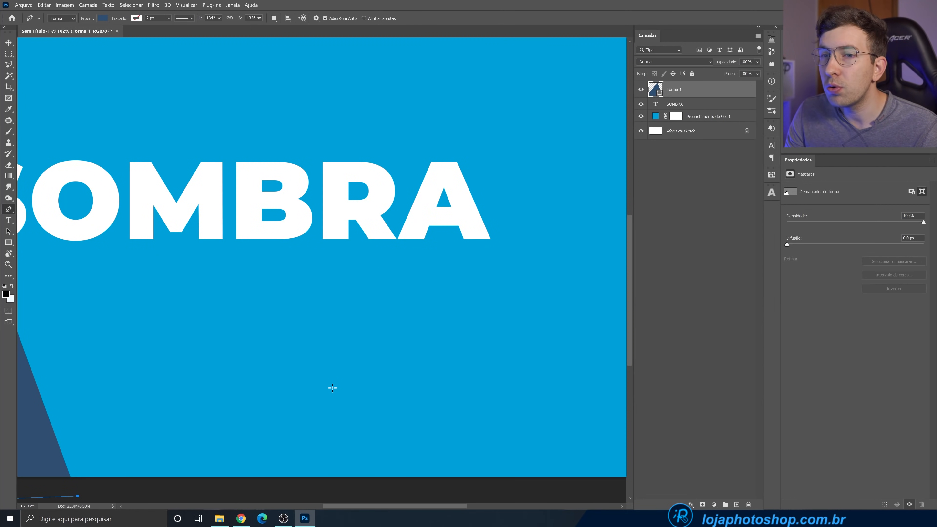
{"action": "left_click", "coordinate": [158, 492]}
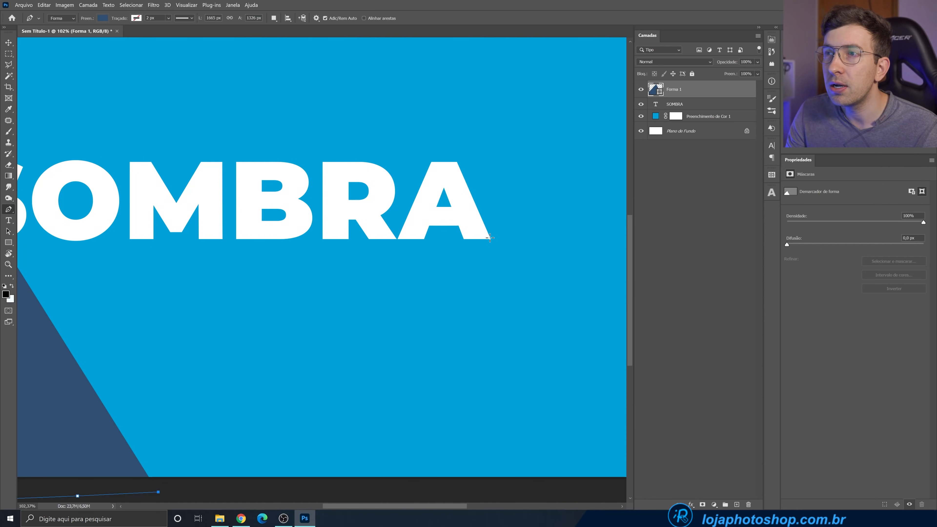
{"action": "left_click", "coordinate": [412, 239]}
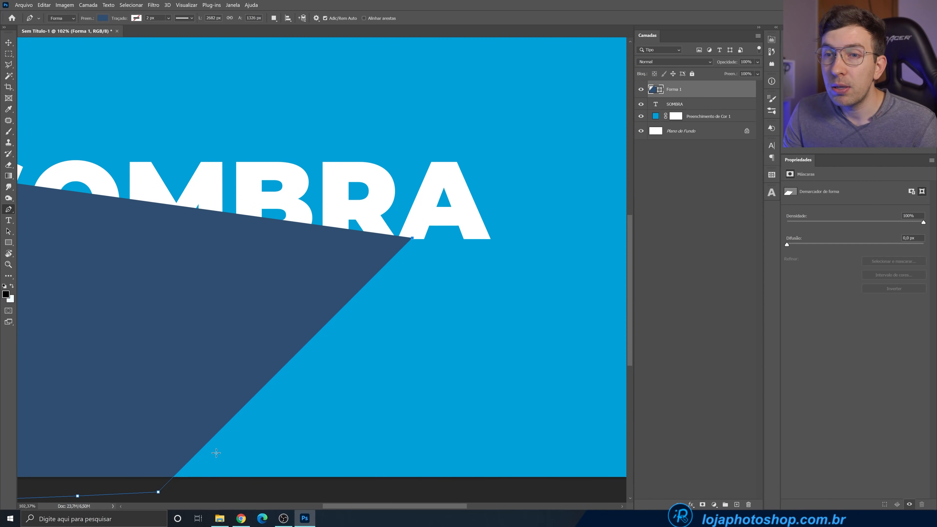
Shift the outline's 45-degree closing edge sideways until its upper end meets the A's lower-right corner exactly
{"action": "left_click", "coordinate": [158, 492], "text": "ctrl"}
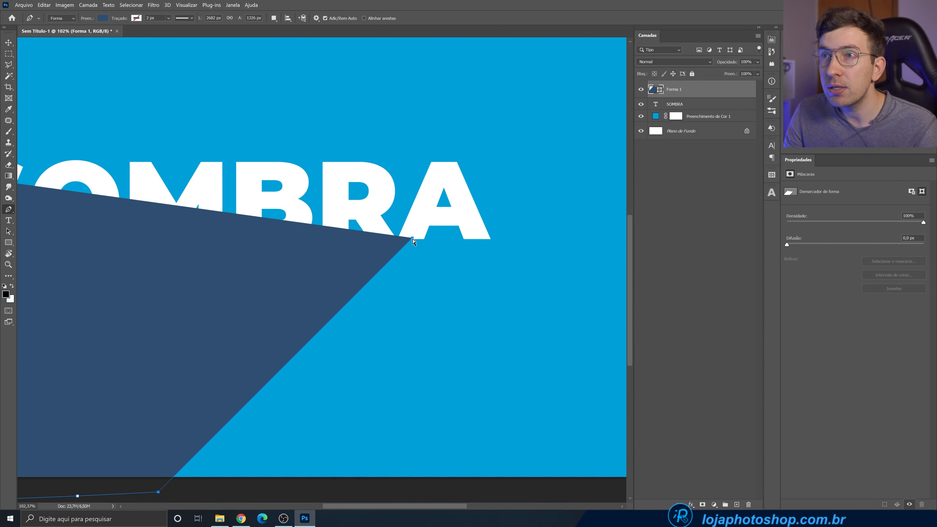
{"action": "left_click_drag", "start_coordinate": [412, 239], "coordinate": [487, 239]}
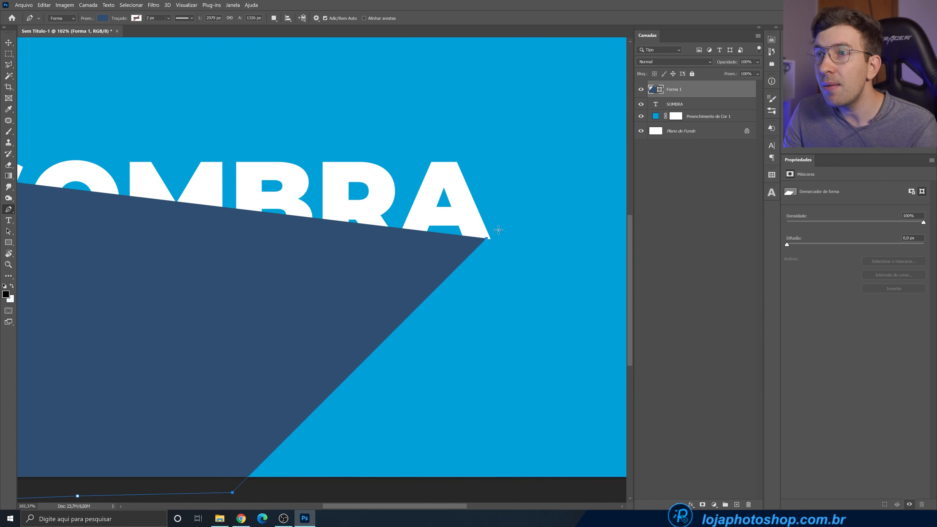
{"action": "scroll", "coordinate": [491, 238], "scroll_direction": "up", "scroll_amount": 3}
{"action": "scroll", "coordinate": [494, 237], "scroll_direction": "up", "scroll_amount": 5}
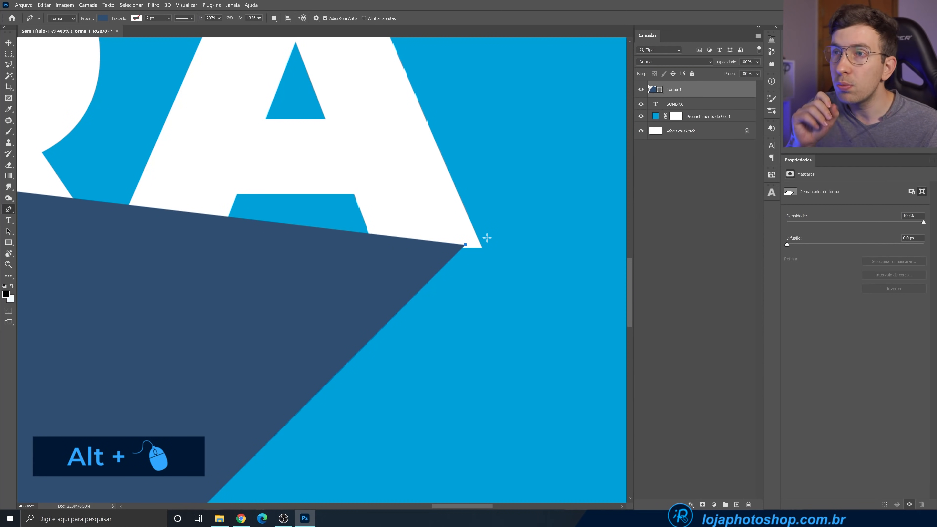
{"action": "scroll", "coordinate": [486, 238], "scroll_direction": "up", "scroll_amount": 2}
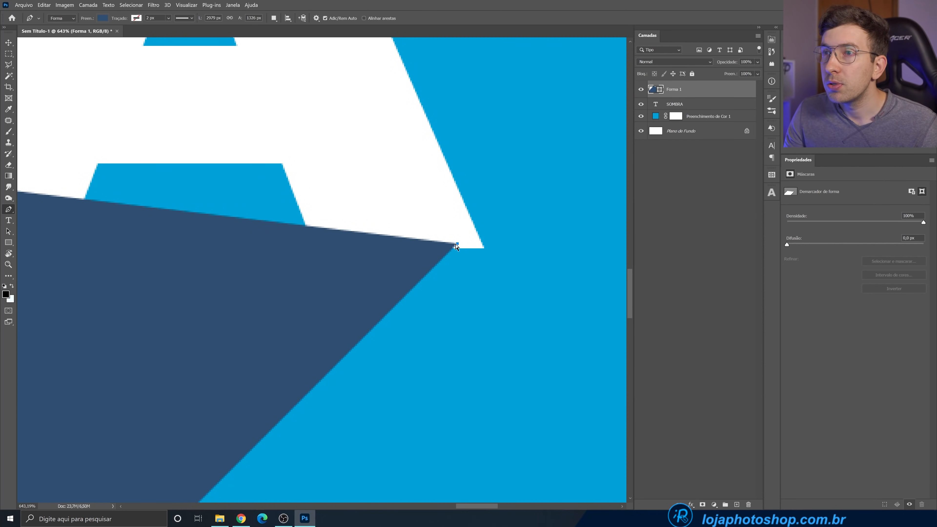
{"action": "left_click_drag", "start_coordinate": [457, 246], "coordinate": [484, 248]}
{"action": "scroll", "coordinate": [489, 257], "scroll_direction": "down", "scroll_amount": 5}
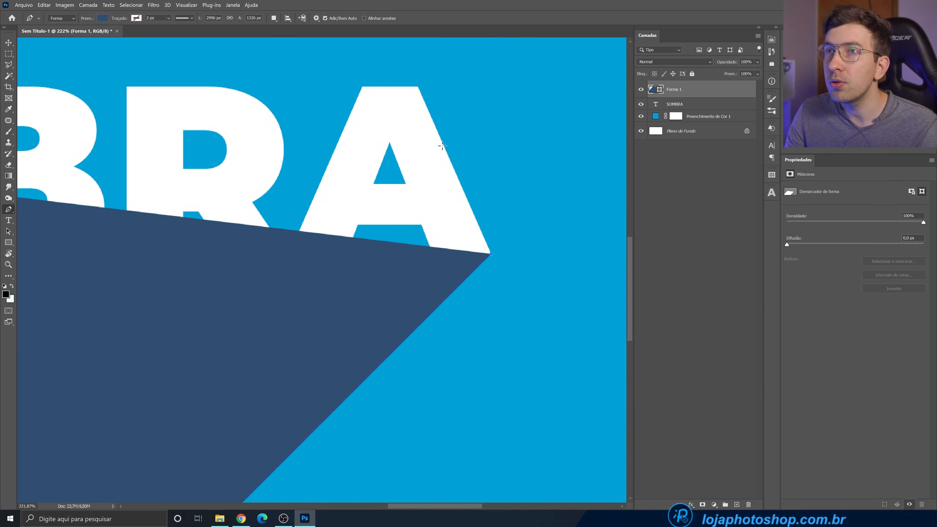
Route the outline inside the A to its upper-left corner, then down at 45 degrees into the R's bowl
{"action": "left_click", "coordinate": [394, 103]}
{"action": "scroll", "coordinate": [324, 95], "scroll_direction": "up", "scroll_amount": 5}
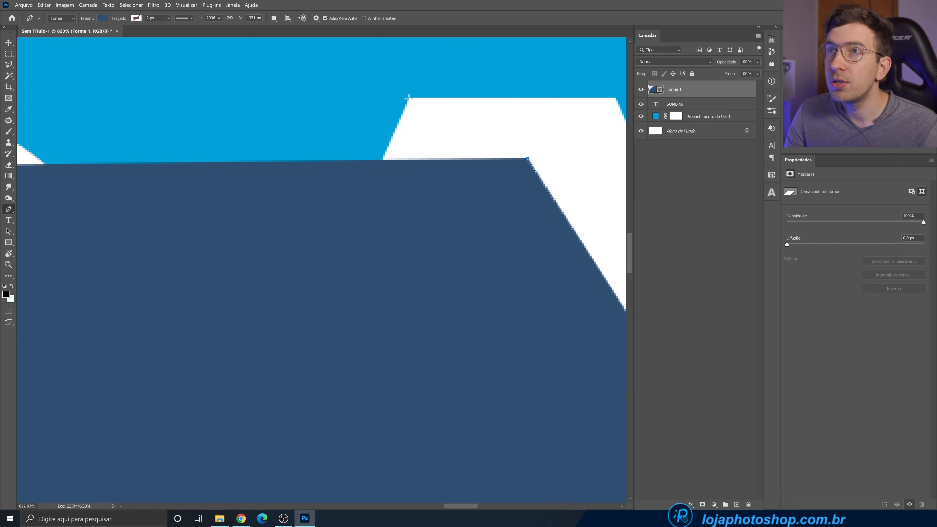
{"action": "left_click", "coordinate": [408, 98]}
{"action": "scroll", "coordinate": [393, 109], "scroll_direction": "down", "scroll_amount": 3}
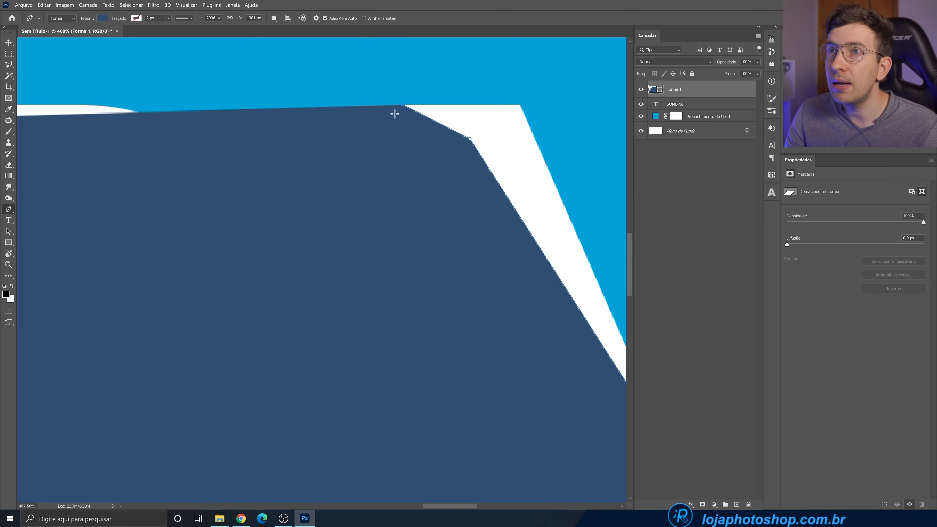
{"action": "left_click", "coordinate": [247, 203], "text": "shift"}
{"action": "left_click", "coordinate": [247, 245], "text": "shift"}
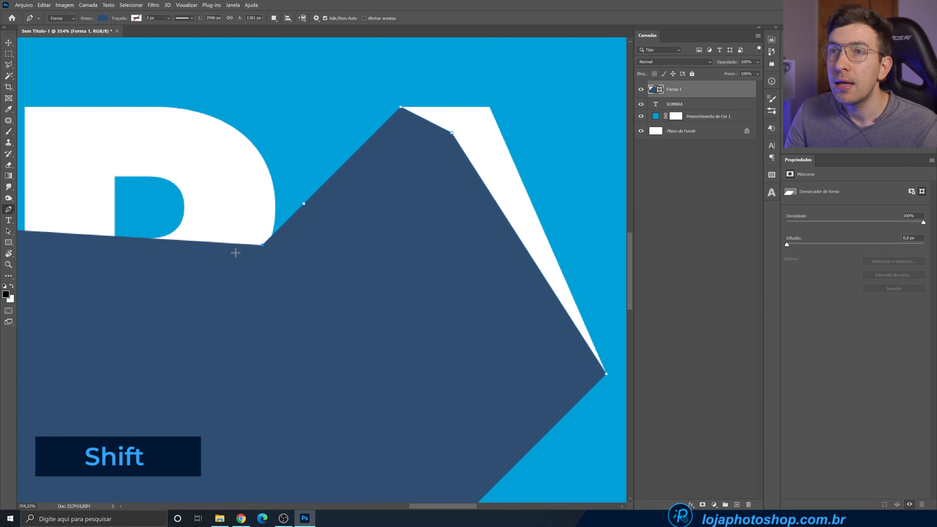
{"action": "left_click", "coordinate": [236, 253], "text": "shift"}
Carry the outline to the R's upper-left corner, down at 45 degrees into the B, and along inside its upper bowl
{"action": "left_click_drag", "start_coordinate": [110, 144], "coordinate": [381, 163]}
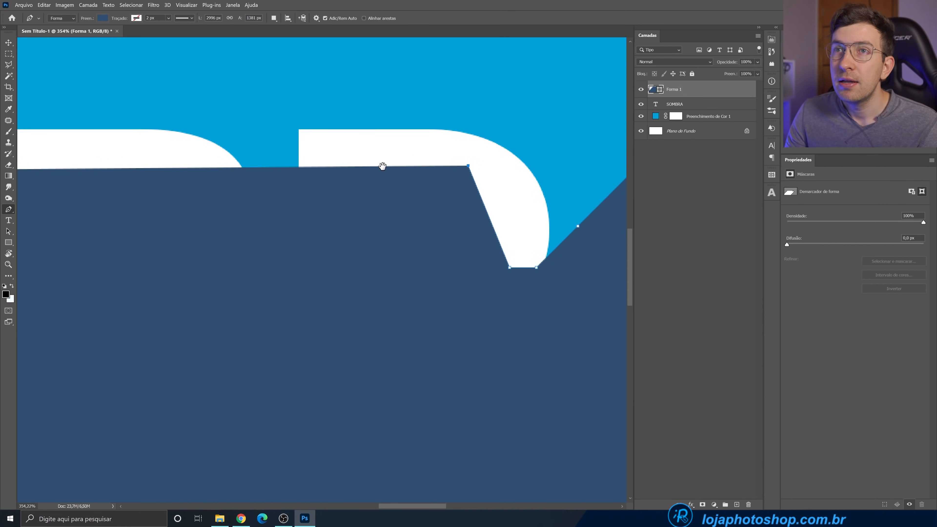
{"action": "left_click", "coordinate": [299, 128]}
{"action": "left_click_drag", "start_coordinate": [198, 188], "coordinate": [440, 193]}
{"action": "left_click", "coordinate": [374, 163]}
{"action": "left_click", "coordinate": [274, 159]}
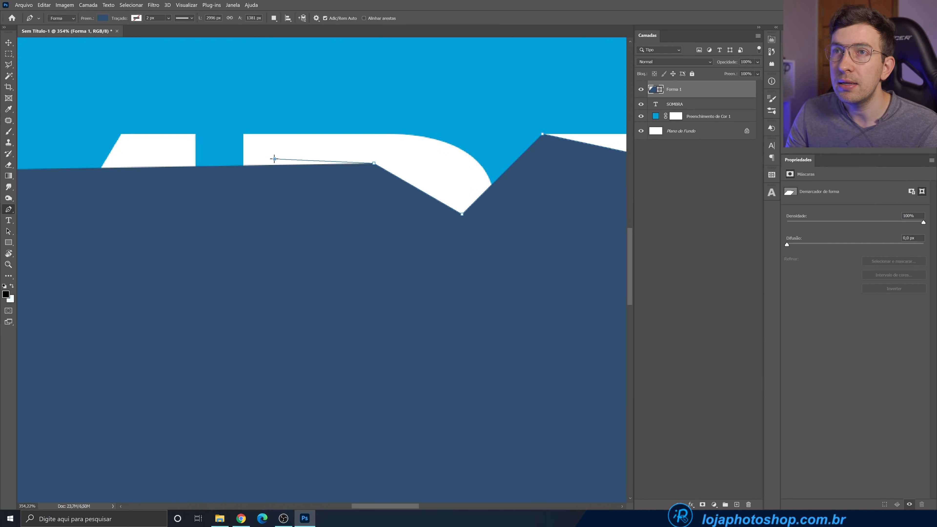
Trace from the B's upper-left corner at 45 degrees into the M, then from the M's right peak into its left diagonal
{"action": "left_click", "coordinate": [244, 134]}
{"action": "left_click", "coordinate": [159, 208]}
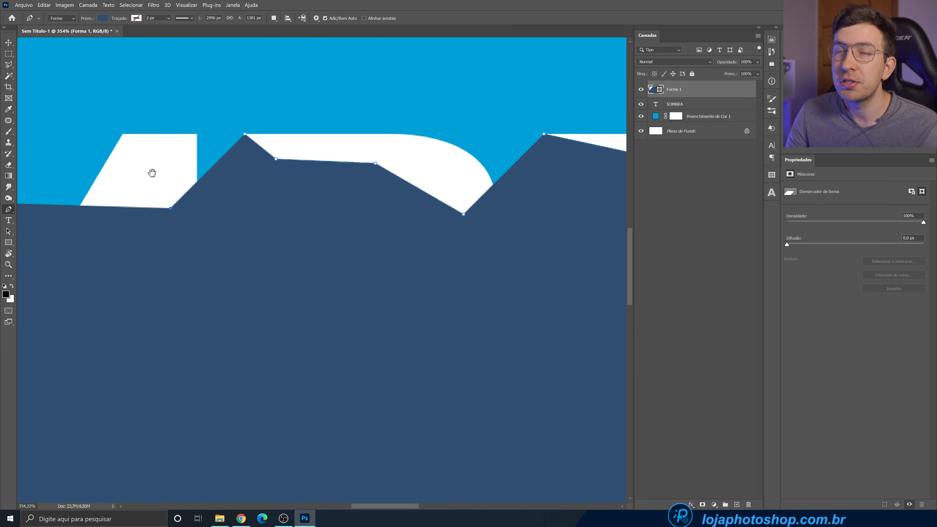
{"action": "left_click_drag", "start_coordinate": [151, 172], "coordinate": [487, 138]}
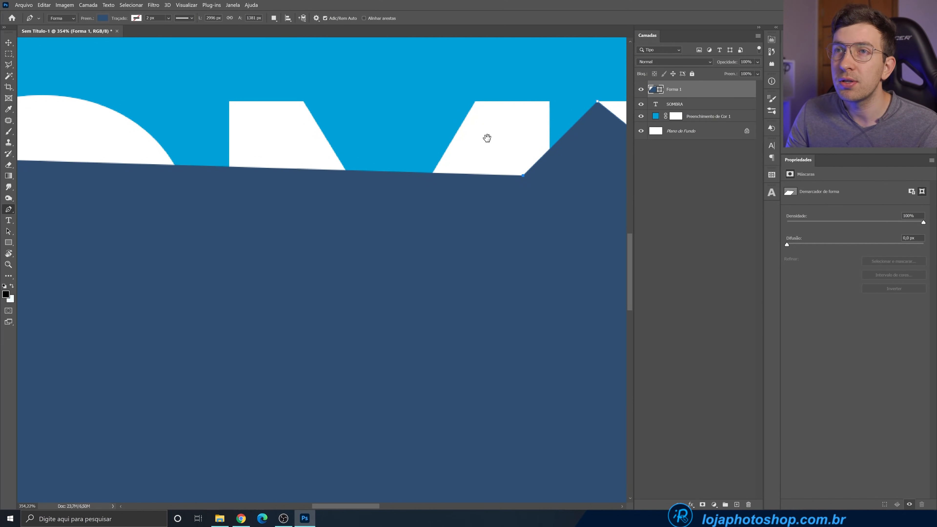
{"action": "left_click", "coordinate": [475, 100]}
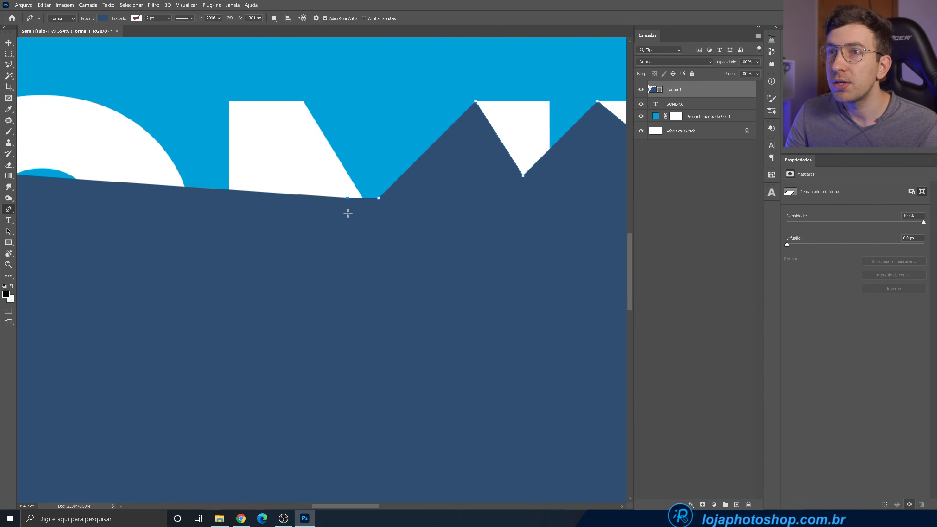
{"action": "key", "text": "ctrl+z"}
{"action": "left_click", "coordinate": [355, 224]}
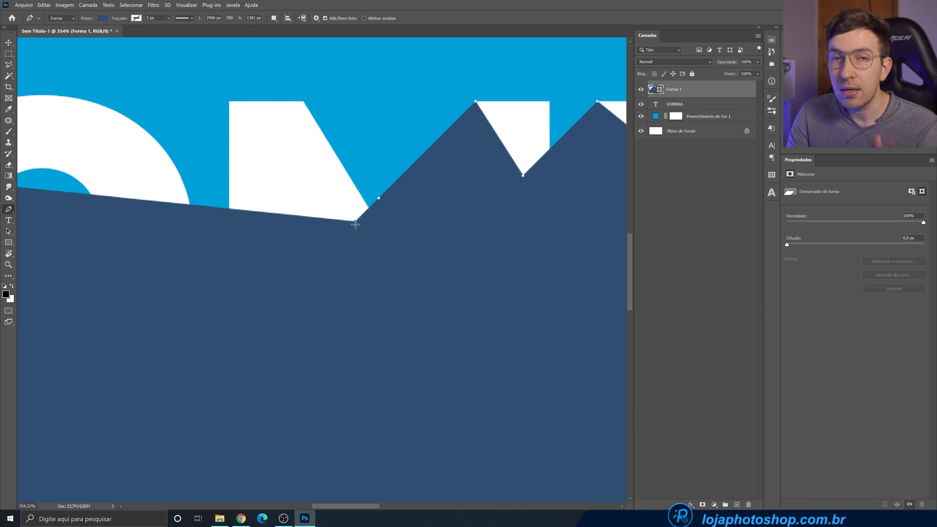
Take the outline to the M's upper-left corner, then down at 45 degrees to a point inside the O's right curve
{"action": "left_click", "coordinate": [245, 104]}
{"action": "left_click", "coordinate": [229, 101]}
{"action": "left_click_drag", "start_coordinate": [314, 130], "coordinate": [608, 113]}
{"action": "left_click", "coordinate": [407, 142], "text": "shift"}
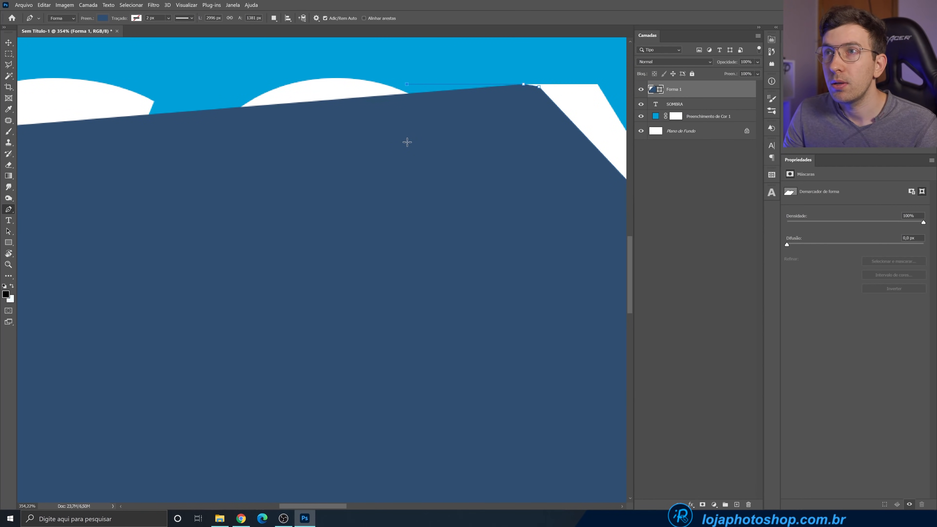
{"action": "key", "text": "ctrl+z"}
{"action": "left_click", "coordinate": [391, 216]}
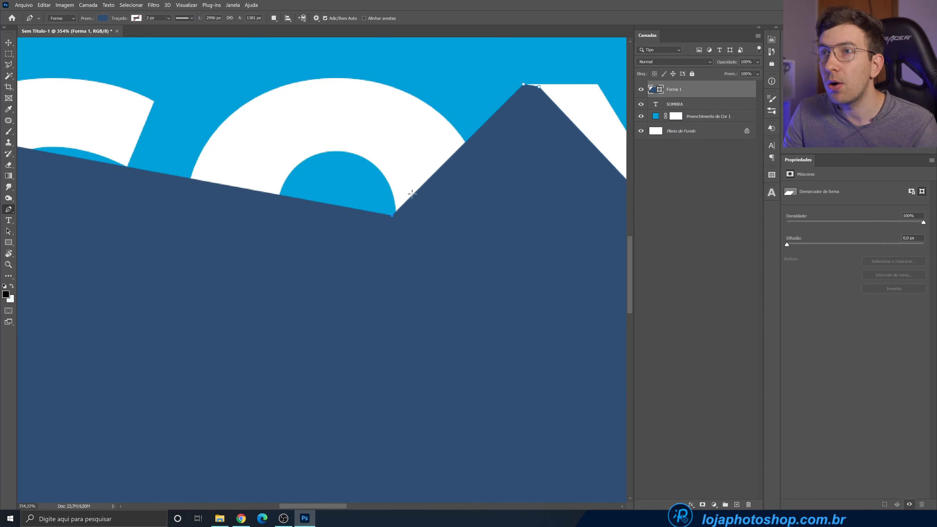
{"action": "key", "text": "ctrl+z"}
{"action": "left_click", "coordinate": [414, 194]}
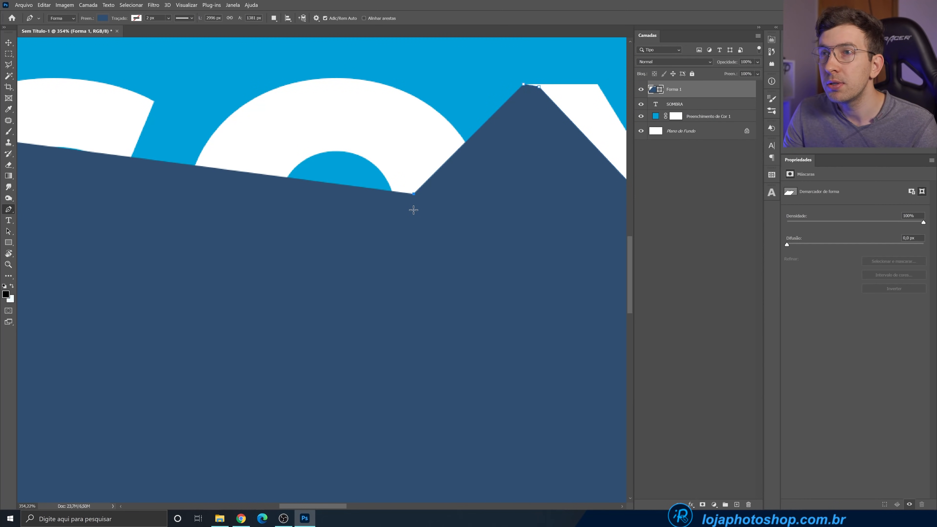
Add two outline points inside the O's upper stroke, heading toward its left side
{"action": "left_click", "coordinate": [362, 124]}
{"action": "left_click", "coordinate": [299, 117]}
{"action": "left_click_drag", "start_coordinate": [269, 129], "coordinate": [395, 121]}
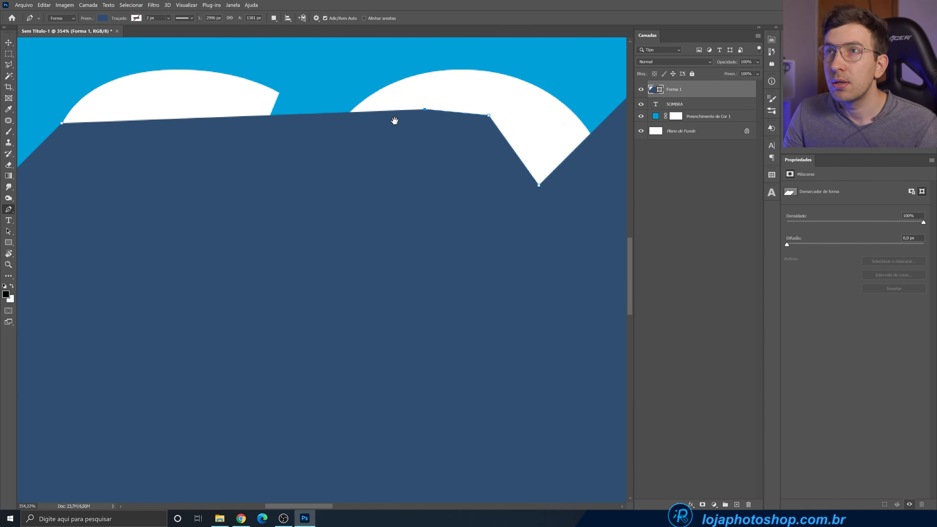
{"action": "left_click", "coordinate": [369, 96]}
{"action": "left_click", "coordinate": [293, 170]}
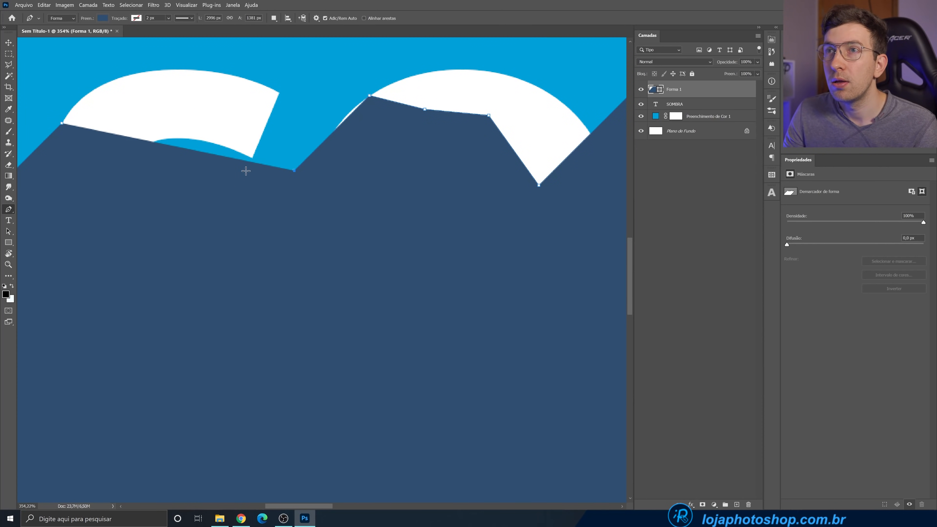
{"action": "key", "text": "ctrl+z"}
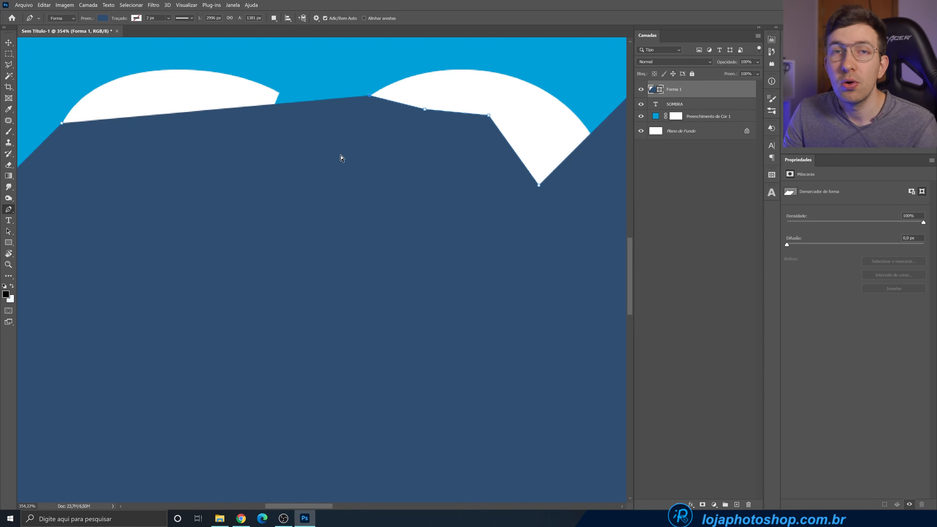
{"action": "key", "text": "ctrl+z"}
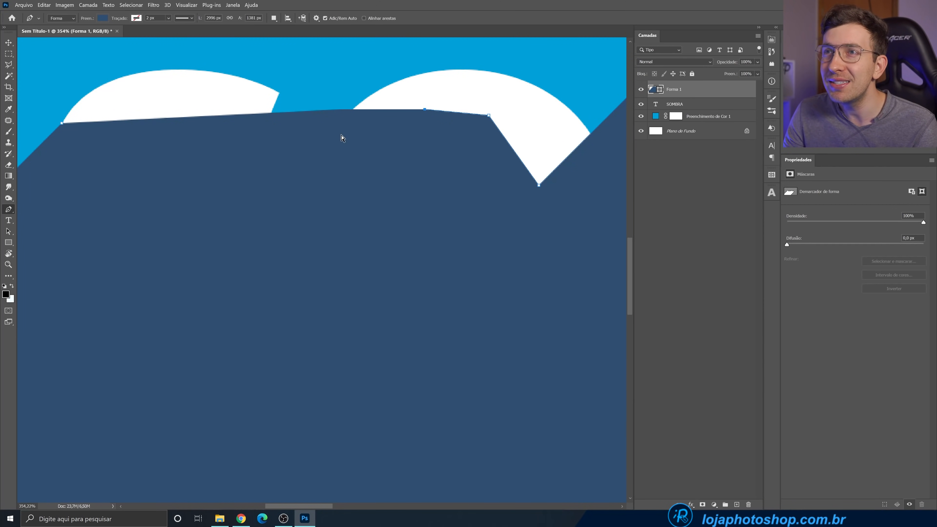
Extend the outline to the O's left curve edge, then down at 45 degrees into the S's middle stroke
{"action": "left_click", "coordinate": [340, 137]}
{"action": "left_click", "coordinate": [329, 139]}
{"action": "left_click", "coordinate": [276, 192]}
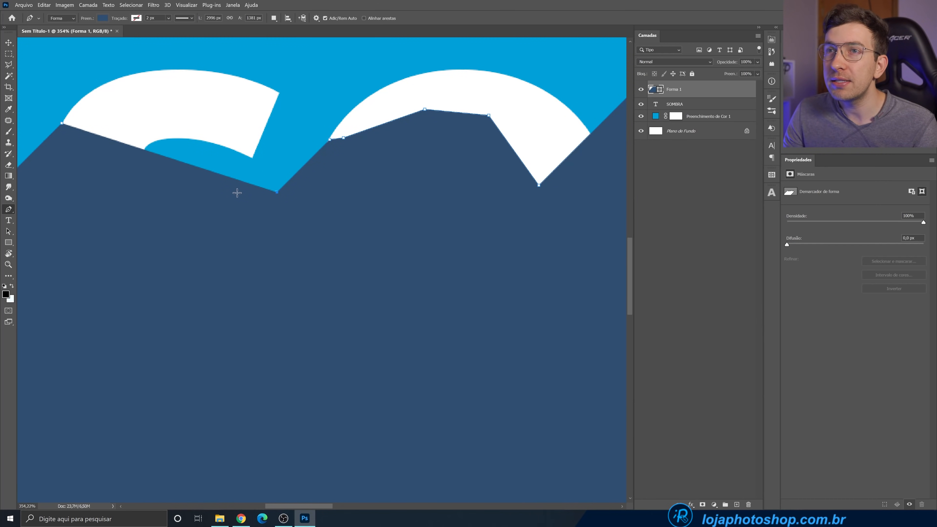
{"action": "left_click_drag", "start_coordinate": [264, 223], "coordinate": [332, 202]}
{"action": "left_click", "coordinate": [314, 200]}
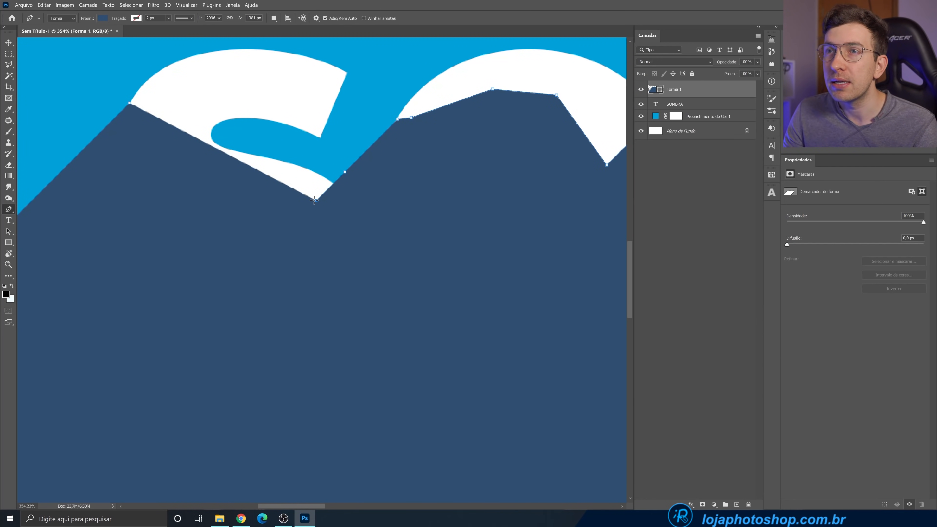
Run the outline inside the S's middle stroke, then up at 45 degrees to the lower tip of the S's upper terminal
{"action": "left_click", "coordinate": [271, 180]}
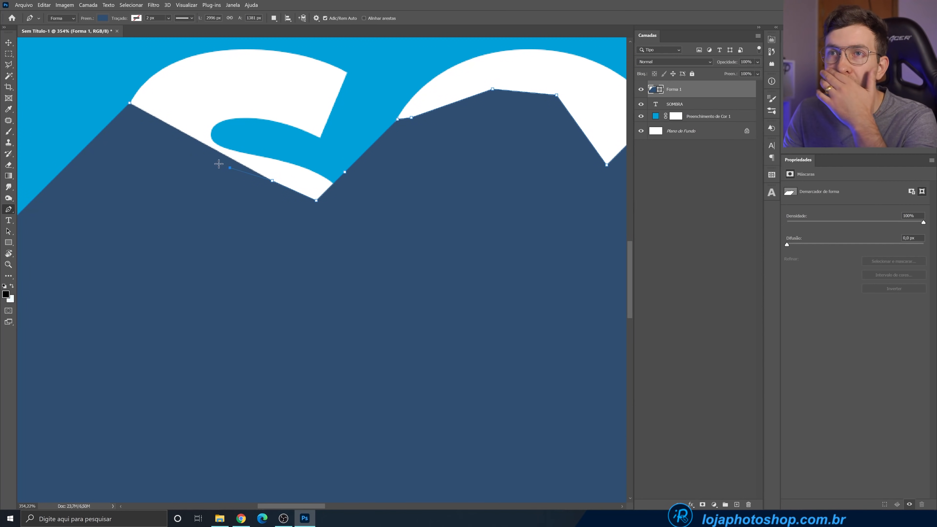
{"action": "left_click", "coordinate": [230, 168]}
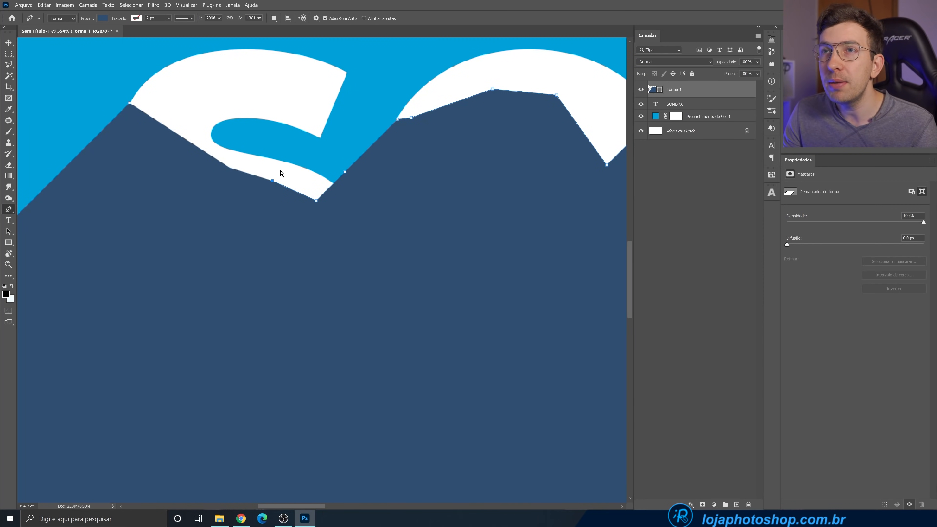
{"action": "key", "text": "ctrl+z"}
{"action": "left_click", "coordinate": [319, 137]}
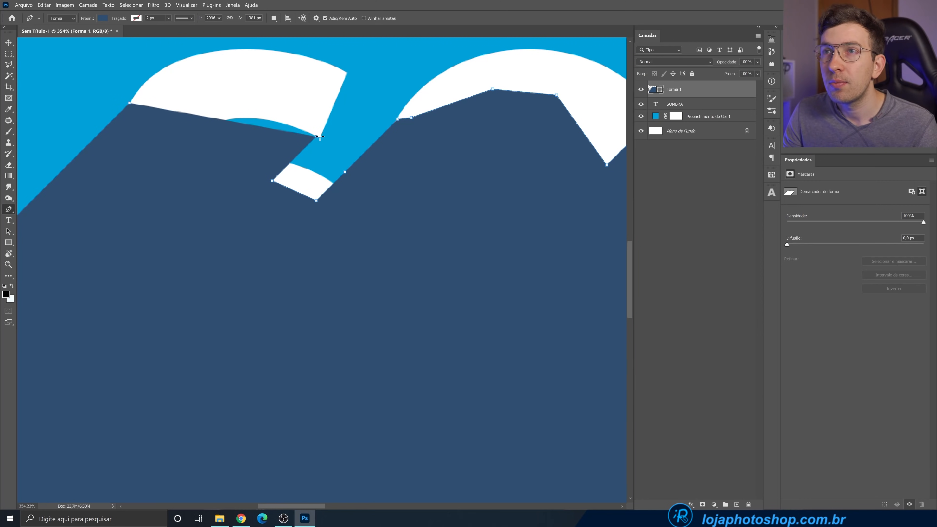
{"action": "scroll", "coordinate": [284, 177], "scroll_direction": "up", "scroll_amount": 2}
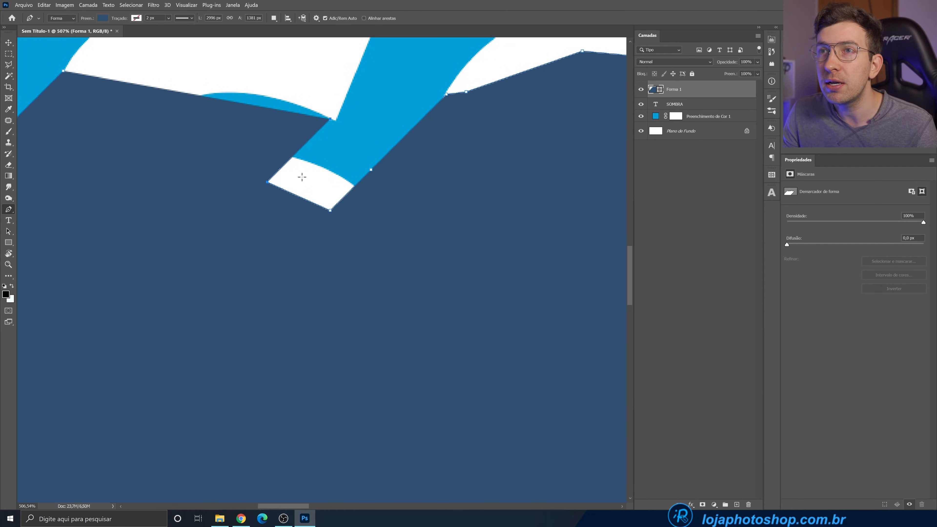
{"action": "left_click_drag", "start_coordinate": [323, 126], "coordinate": [336, 120]}
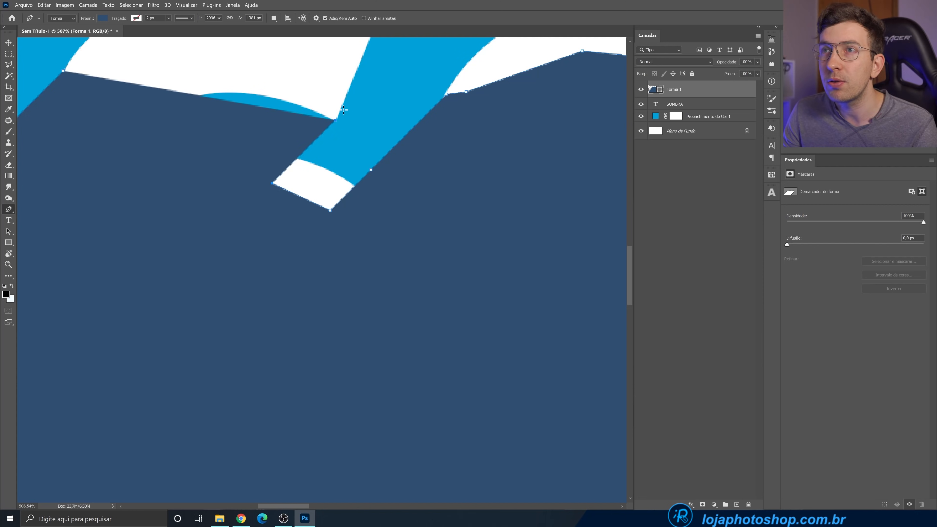
Add outline points inside the S's upper stroke and close the shadow shape at its starting point
{"action": "scroll", "coordinate": [341, 123], "scroll_direction": "down", "scroll_amount": 3}
{"action": "left_click", "coordinate": [316, 77]}
{"action": "left_click", "coordinate": [240, 84]}
{"action": "left_click", "coordinate": [177, 92]}
{"action": "scroll", "coordinate": [330, 115], "scroll_direction": "down", "scroll_amount": 4}
{"action": "scroll", "coordinate": [331, 114], "scroll_direction": "down", "scroll_amount": 4}
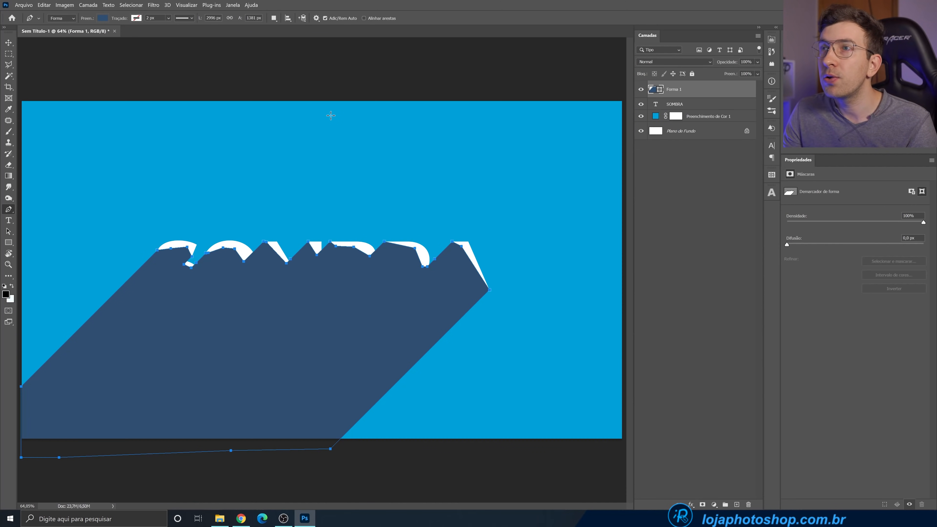
Place the shadow shape layer beneath the SOMBRA text layer, then select the background layer to hide the path outline
{"action": "scroll", "coordinate": [370, 205], "scroll_direction": "up", "scroll_amount": 1}
{"action": "left_click_drag", "start_coordinate": [674, 90], "coordinate": [674, 110]}
{"action": "scroll", "coordinate": [343, 201], "scroll_direction": "down", "scroll_amount": 1}
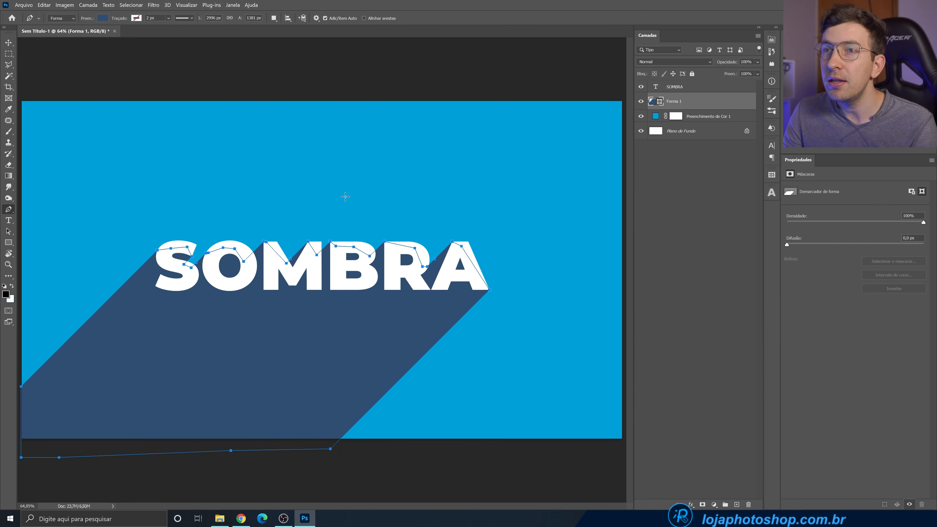
{"action": "left_click", "coordinate": [694, 131]}
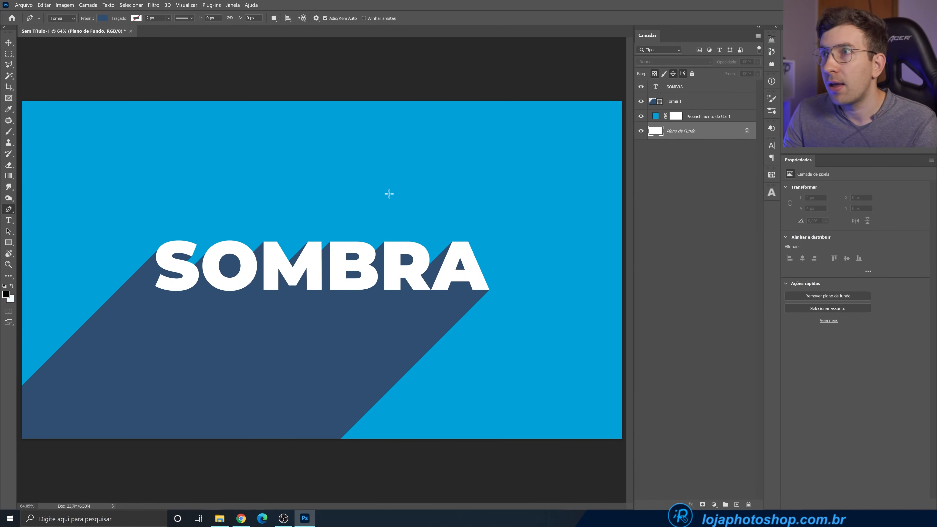
Recolor the shadow shape to a darker tone of the background blue, then select the background layer to hide its path outline
{"action": "left_click", "coordinate": [690, 104]}
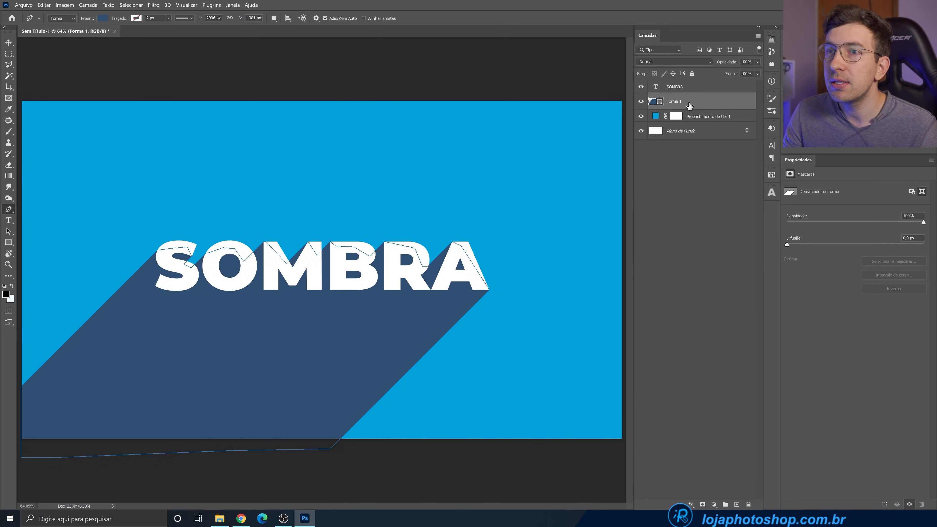
{"action": "left_click", "coordinate": [101, 20]}
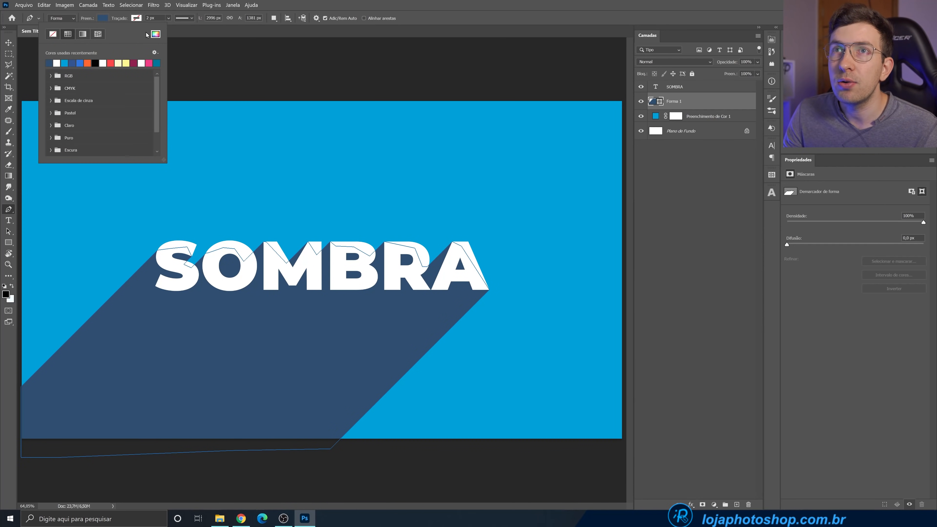
{"action": "left_click", "coordinate": [155, 34]}
{"action": "left_click_drag", "start_coordinate": [700, 311], "coordinate": [698, 331]}
{"action": "left_click", "coordinate": [810, 284]}
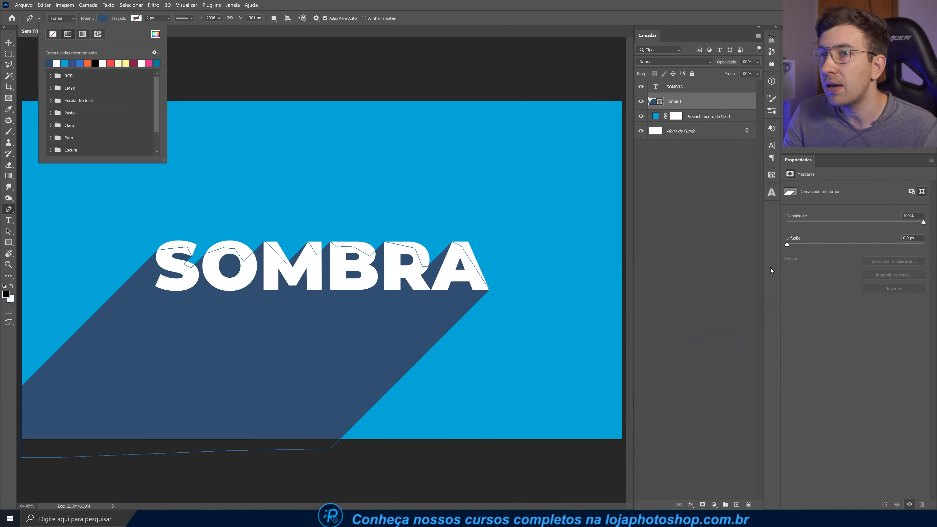
{"action": "left_click", "coordinate": [710, 137]}
{"action": "left_click", "coordinate": [709, 133]}
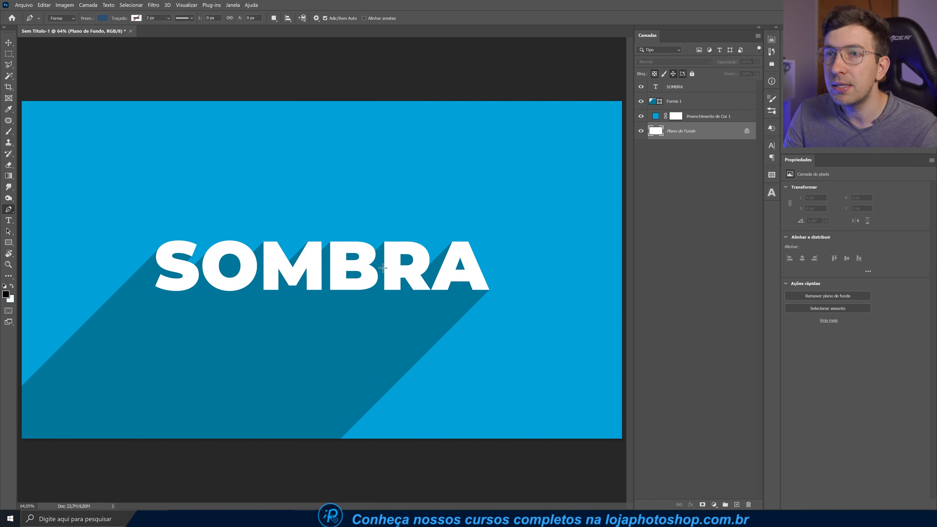
{"action": "scroll", "coordinate": [384, 268], "scroll_direction": "down", "scroll_amount": 5}
{"action": "scroll", "coordinate": [261, 335], "scroll_direction": "up", "scroll_amount": 2}
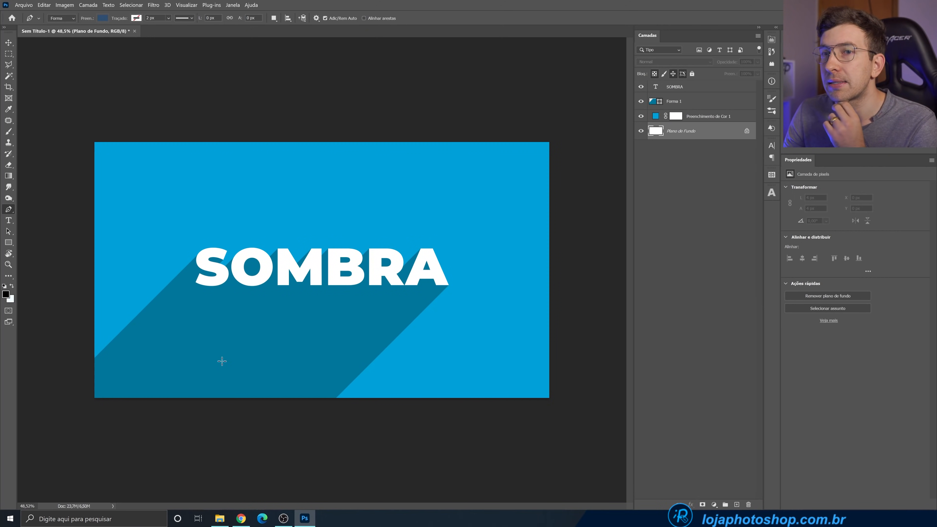
Add a layer mask to the shadow shape and set up a soft round pressure-size brush with 0% hardness and 67% flow
{"action": "left_click", "coordinate": [696, 101]}
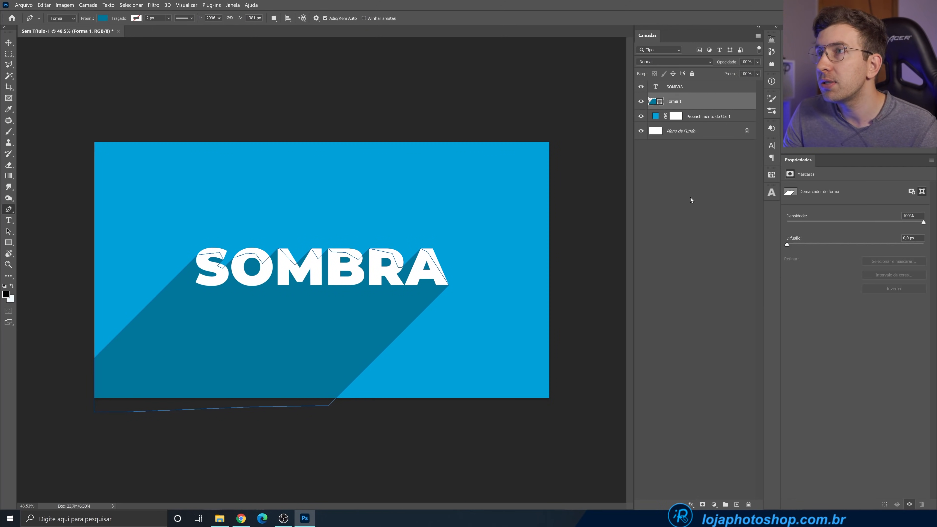
{"action": "left_click", "coordinate": [701, 505]}
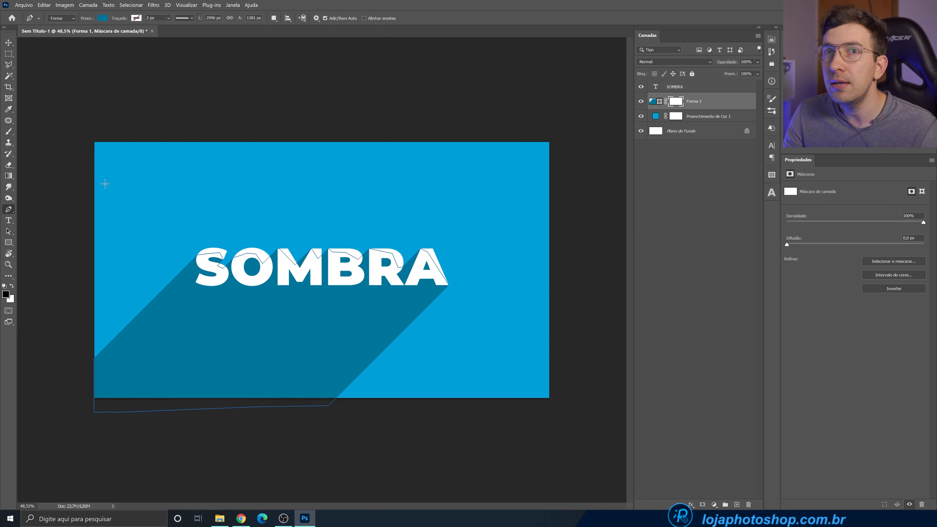
{"action": "left_click", "coordinate": [9, 133]}
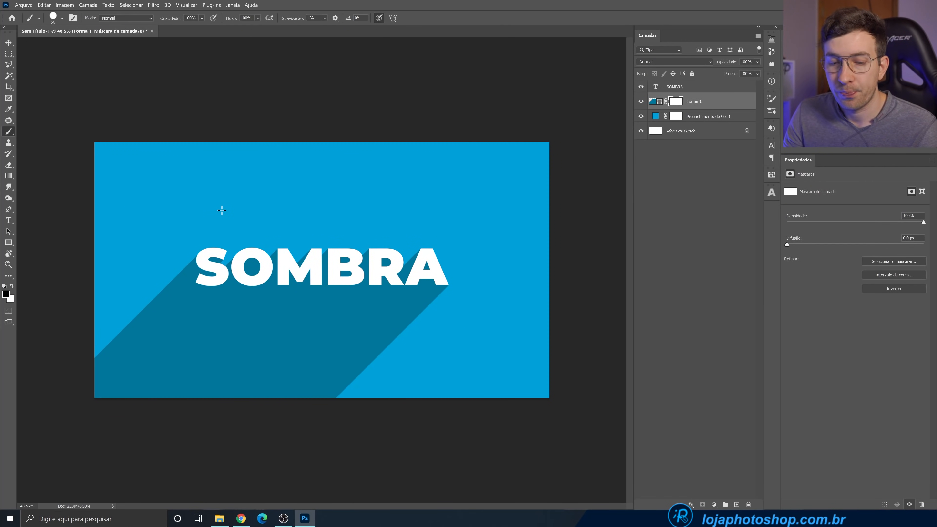
{"action": "right_click", "coordinate": [237, 210]}
{"action": "left_click", "coordinate": [326, 325]}
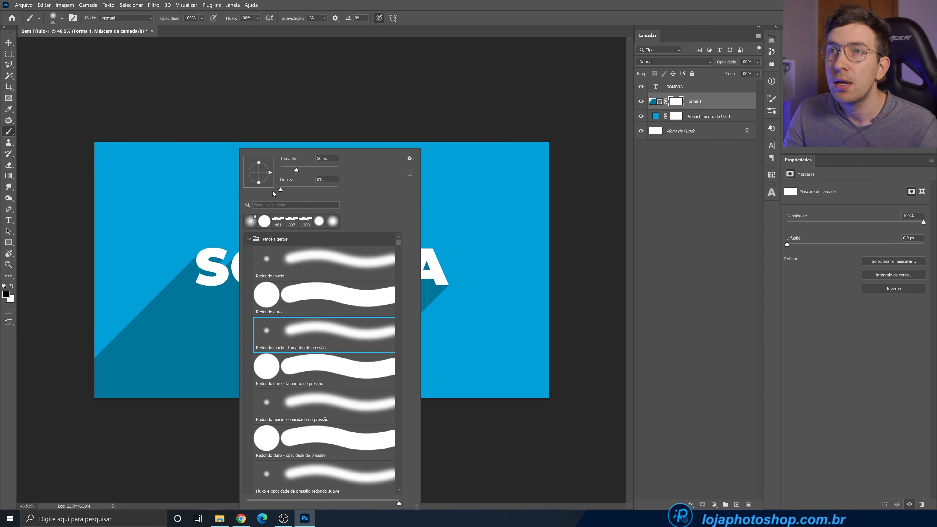
{"action": "left_click", "coordinate": [258, 18]}
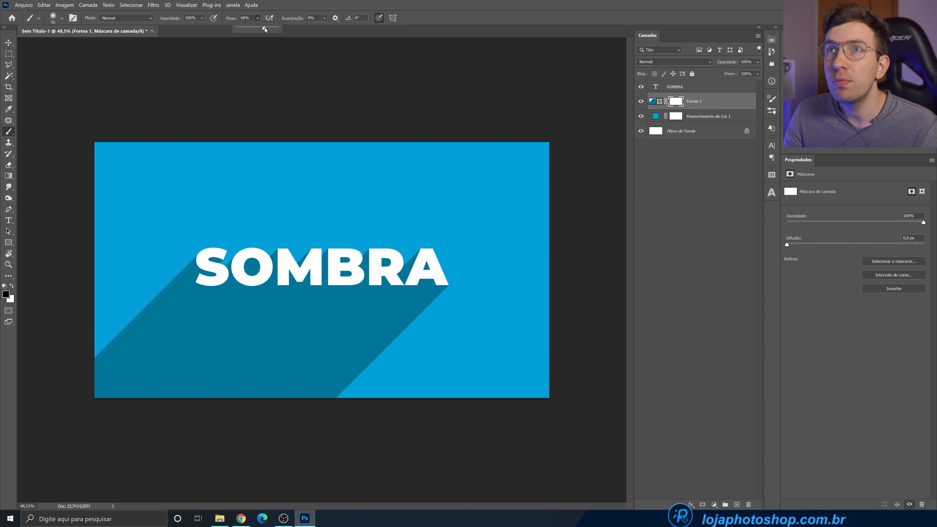
{"action": "left_click", "coordinate": [284, 3]}
Paint black with a large soft brush on the mask to fade out the lower end of the shadow
{"action": "left_click_drag", "start_coordinate": [187, 347], "coordinate": [291, 354]}
{"action": "mouse_move", "coordinate": [299, 433]}
{"action": "left_mouse_down"}
{"action": "mouse_move", "coordinate": [318, 436]}
{"action": "mouse_move", "coordinate": [1, 437]}
{"action": "mouse_move", "coordinate": [391, 436]}
{"action": "left_mouse_up"}
{"action": "mouse_move", "coordinate": [366, 376]}
{"action": "left_mouse_down"}
{"action": "mouse_move", "coordinate": [404, 386]}
{"action": "mouse_move", "coordinate": [36, 419]}
{"action": "left_mouse_up"}
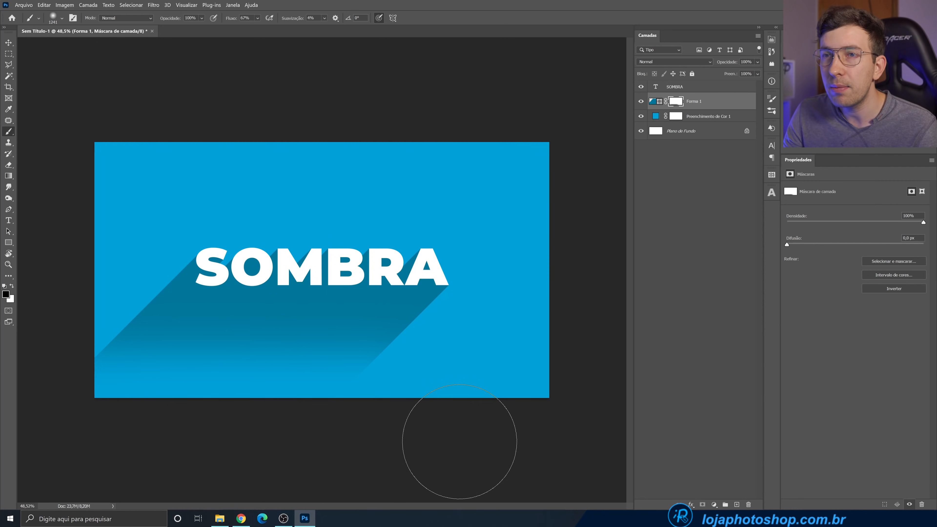
{"action": "scroll", "coordinate": [287, 332], "scroll_direction": "down", "scroll_amount": 2}
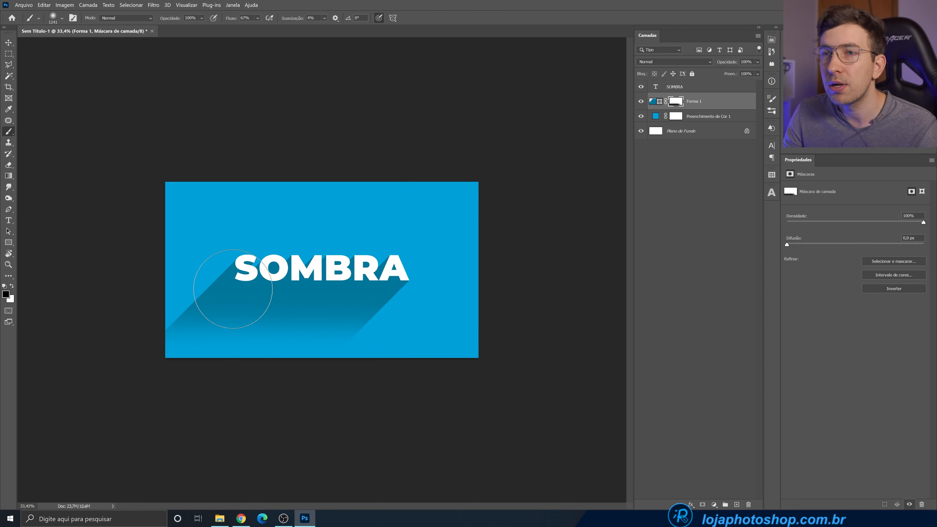
{"action": "scroll", "coordinate": [287, 290], "scroll_direction": "up", "scroll_amount": 1}
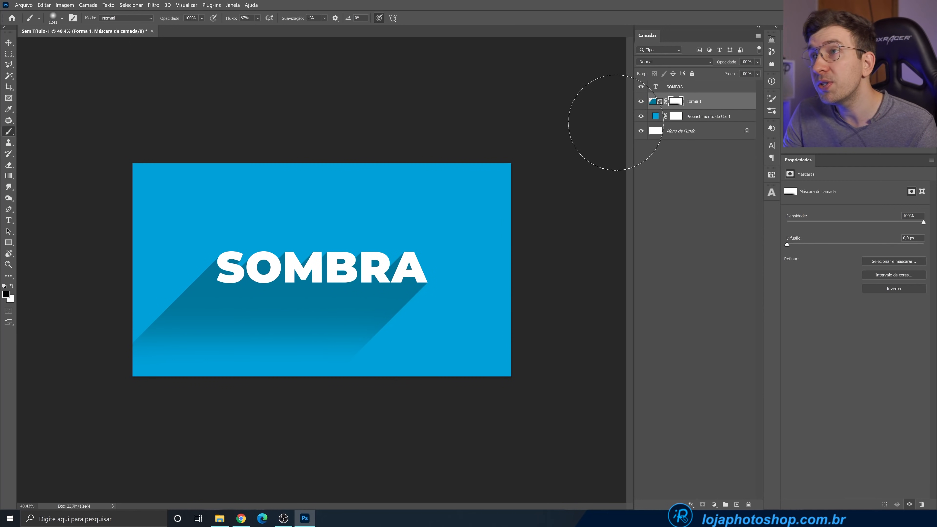
Disable the layer mask on the shadow shape to bring back the solid shadow
{"action": "right_click", "coordinate": [673, 103]}
{"action": "left_click", "coordinate": [687, 108]}
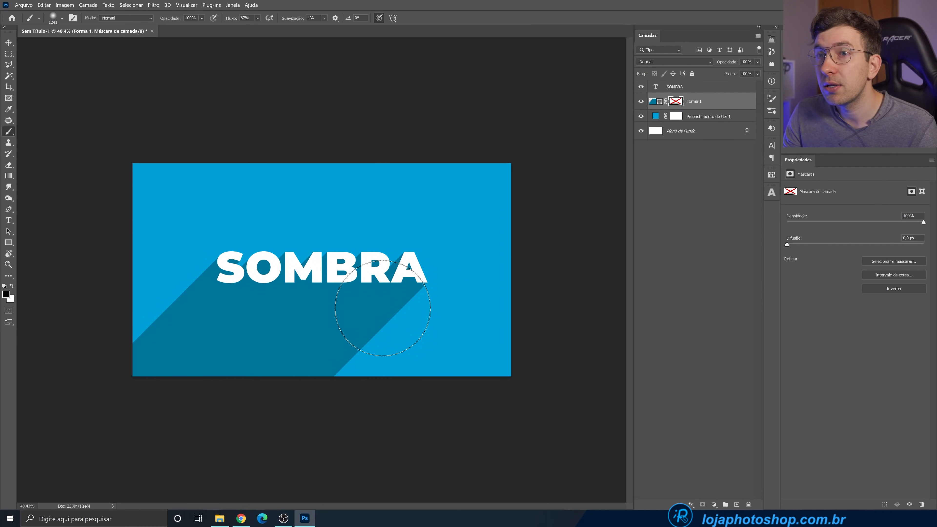
{"action": "scroll", "coordinate": [321, 269], "scroll_direction": "up", "scroll_amount": 1}
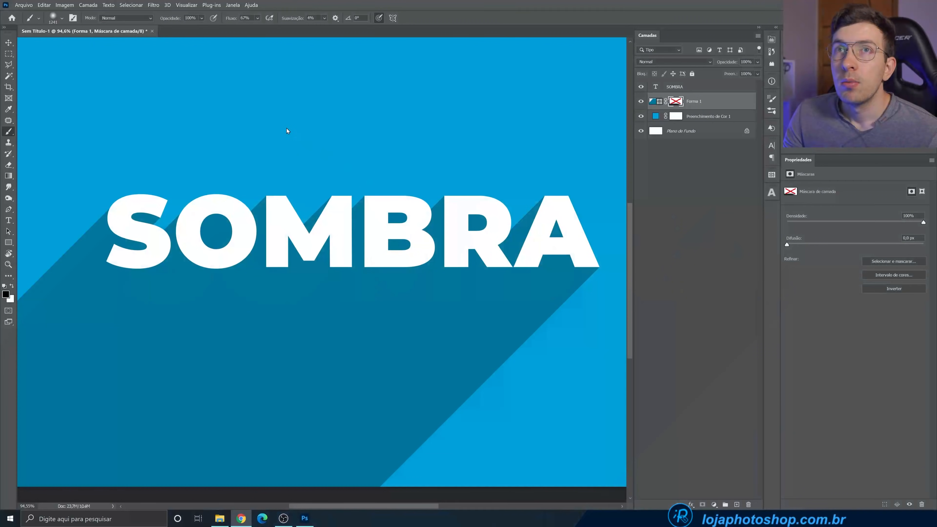
Create a new 3840 x 2160 px RGB document at 72 pixels per inch with a white background
{"action": "left_click", "coordinate": [23, 5]}
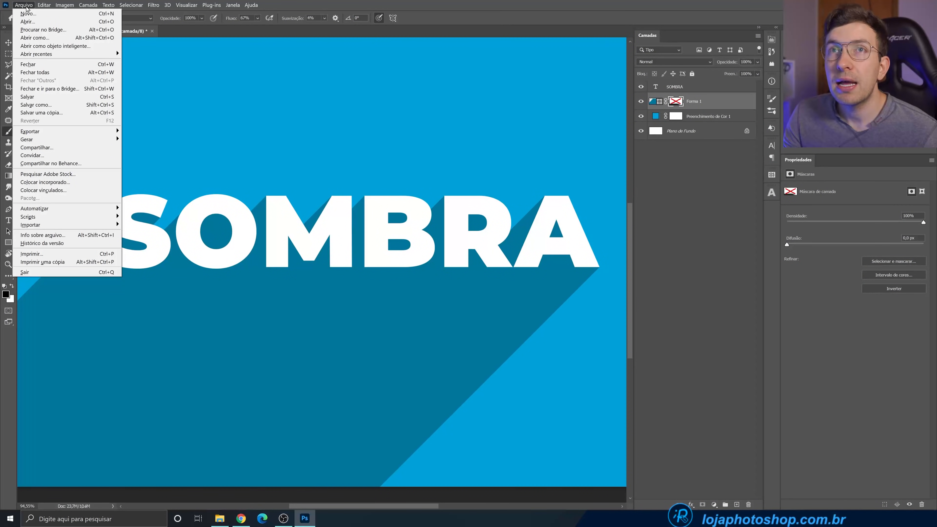
{"action": "left_click", "coordinate": [26, 12]}
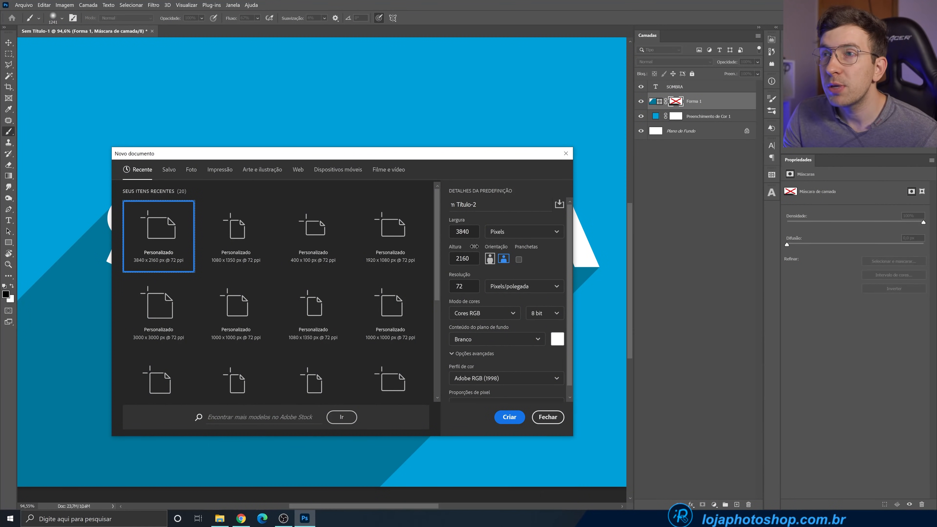
{"action": "left_click", "coordinate": [508, 424]}
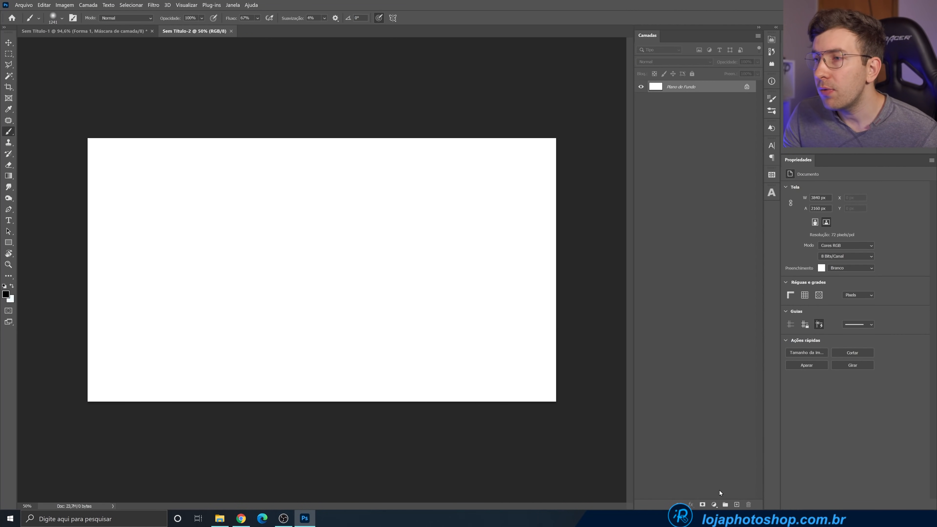
Add a solid color fill layer in the near-black color #201f1f above the background
{"action": "left_click", "coordinate": [715, 505]}
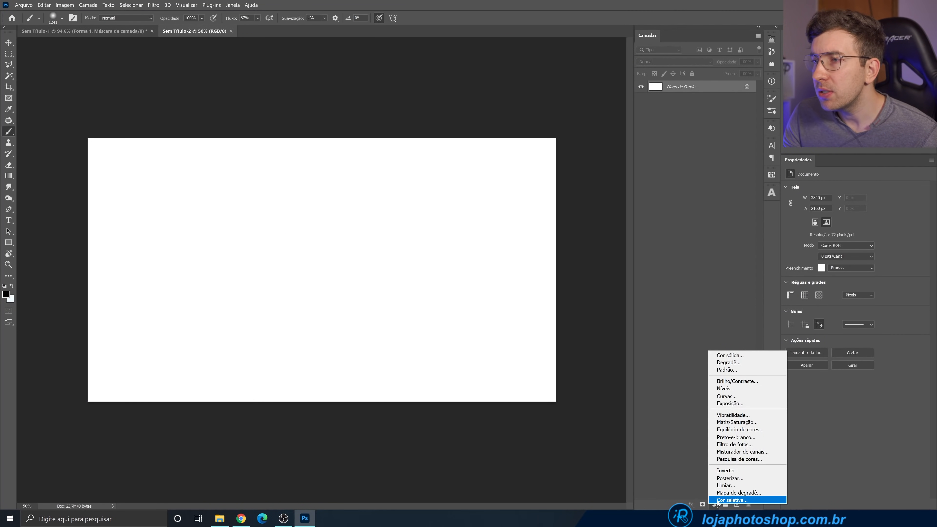
{"action": "left_click", "coordinate": [732, 357]}
{"action": "left_click_drag", "start_coordinate": [635, 388], "coordinate": [634, 382]}
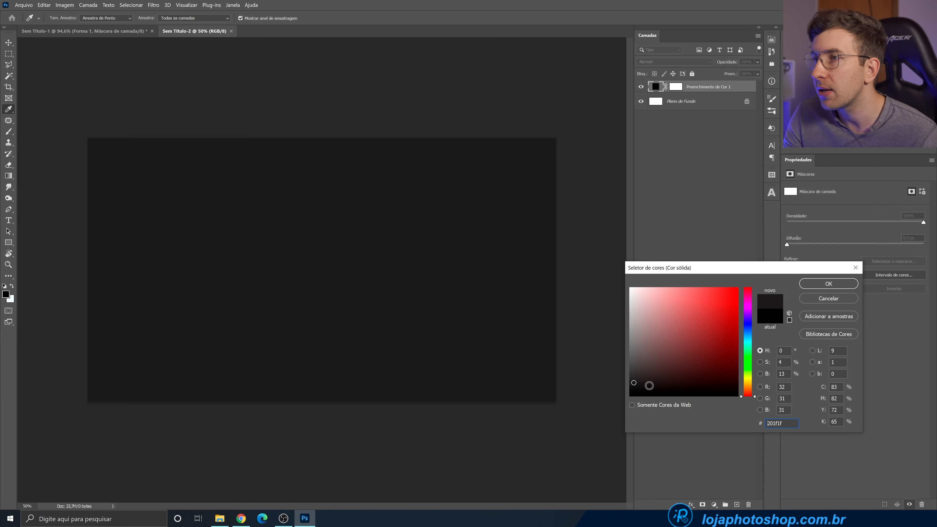
{"action": "double_click", "coordinate": [771, 424]}
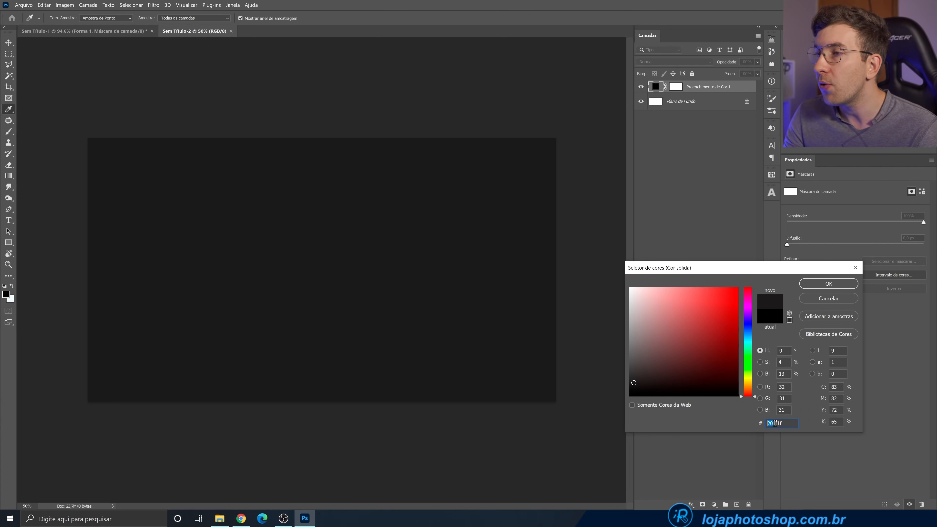
{"action": "left_click", "coordinate": [828, 284]}
{"action": "key", "text": "b"}
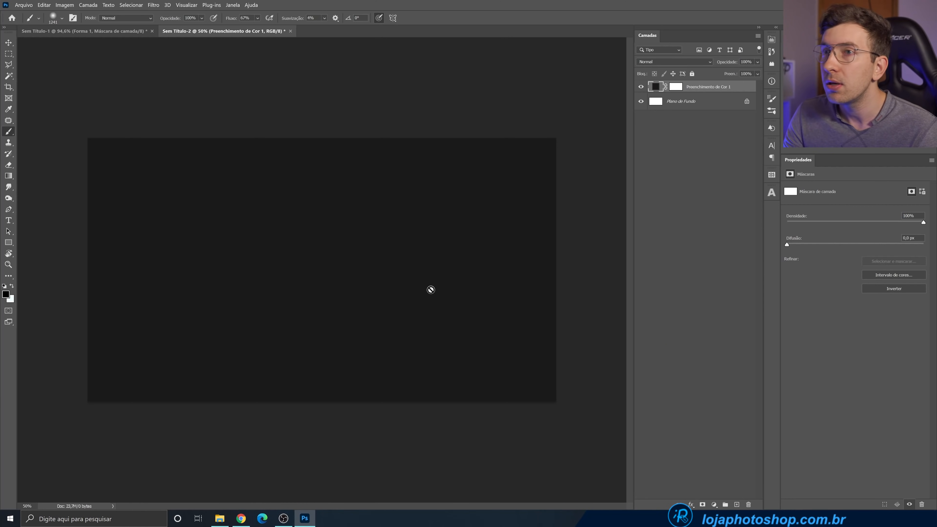
Add a white text layer reading LÍQUIDO near the middle of the canvas
{"action": "key", "text": "t"}
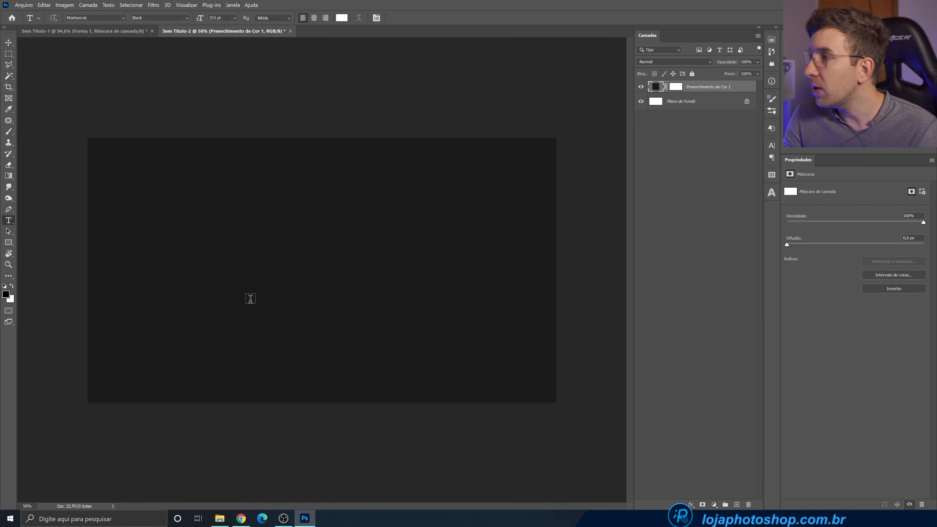
{"action": "left_click", "coordinate": [231, 274]}
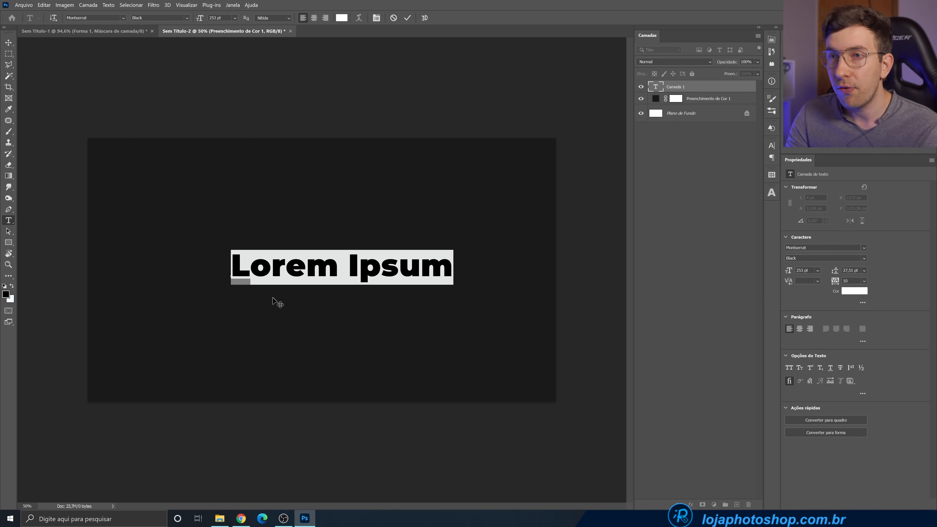
{"action": "type", "text": "L"}
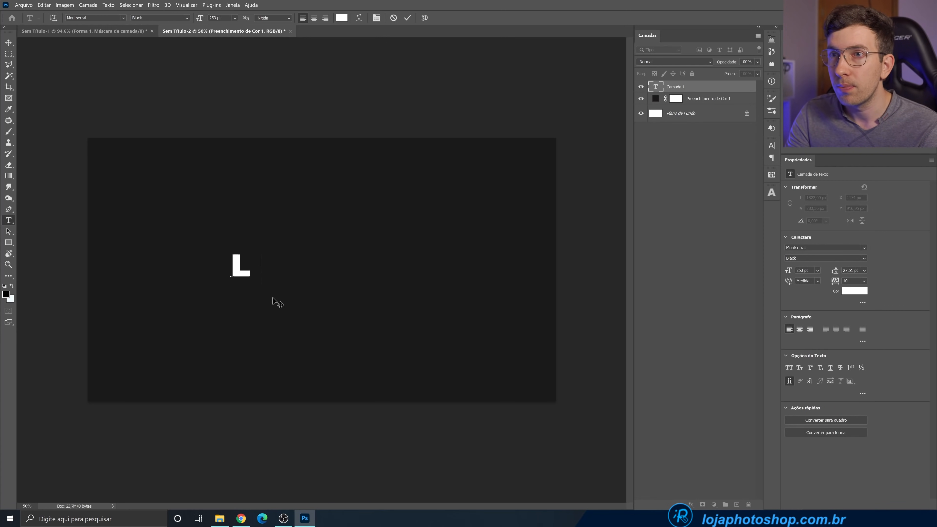
{"action": "type", "text": "ÍQUIDO"}
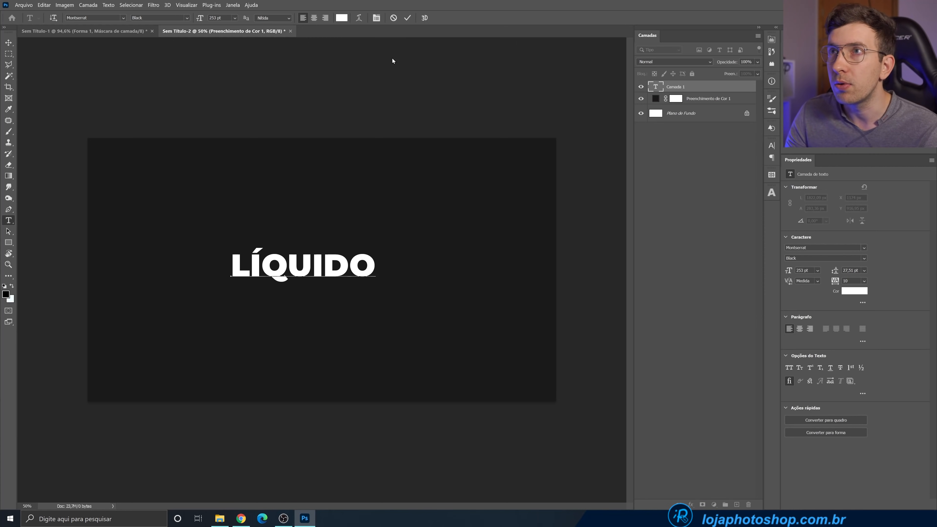
{"action": "left_click", "coordinate": [407, 18]}
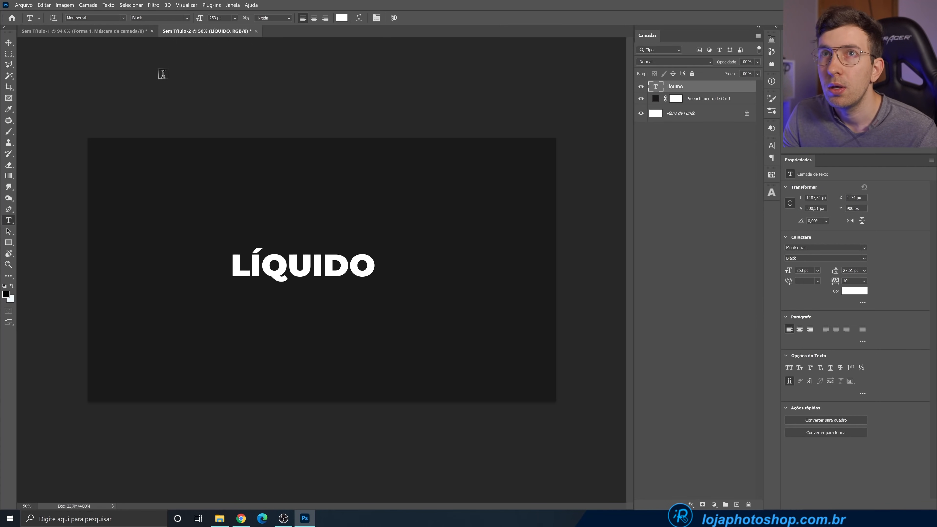
Set the LÍQUIDO text's font to Asap Condensed in the Bold style
{"action": "left_click", "coordinate": [124, 19]}
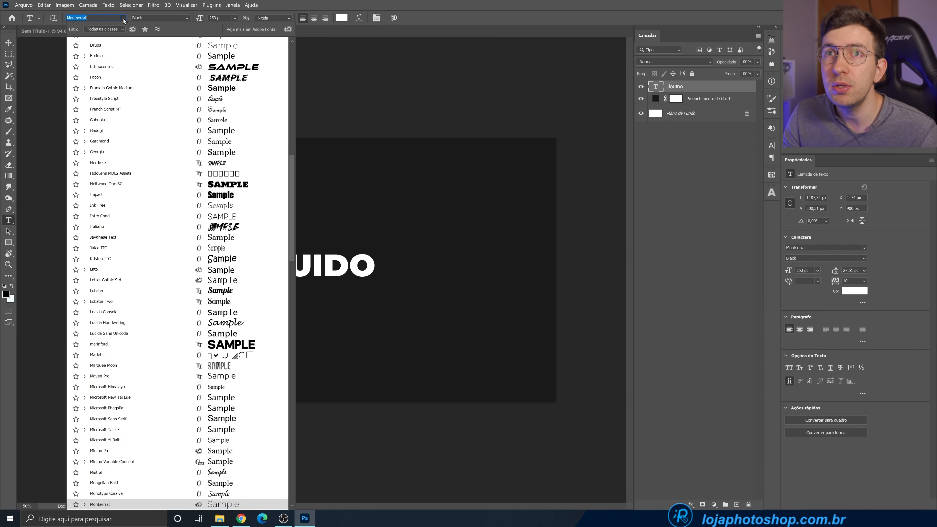
{"action": "left_click_drag", "start_coordinate": [292, 205], "coordinate": [294, 90]}
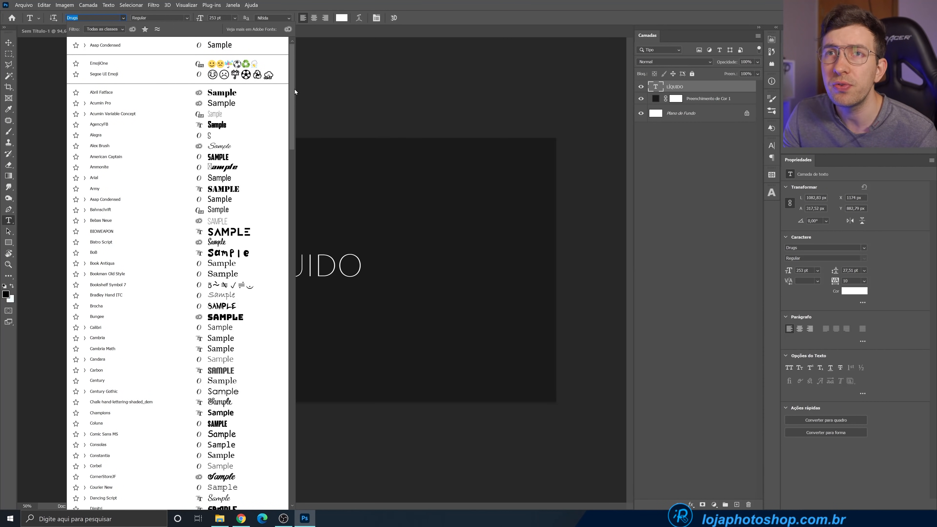
{"action": "left_click", "coordinate": [177, 203]}
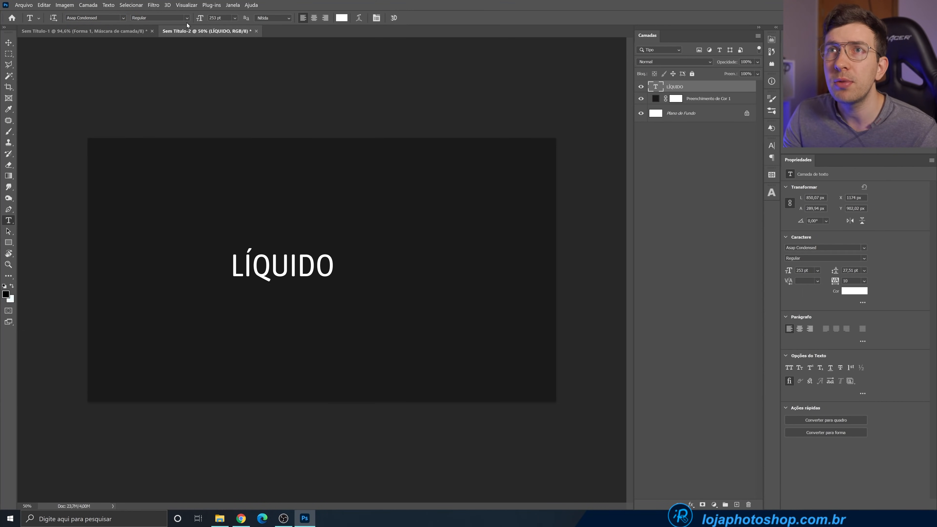
{"action": "left_click", "coordinate": [186, 19]}
{"action": "left_click", "coordinate": [184, 92]}
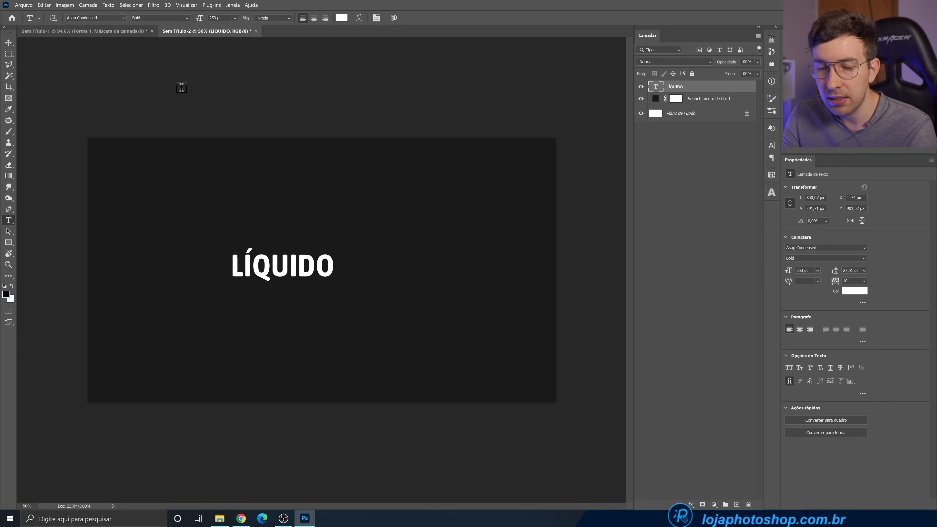
Scale the LÍQUIDO text up to about 481 pt and center it on the canvas
{"action": "key", "text": "ctrl+t"}
{"action": "left_click_drag", "start_coordinate": [337, 248], "coordinate": [435, 214]}
{"action": "left_click", "coordinate": [456, 18]}
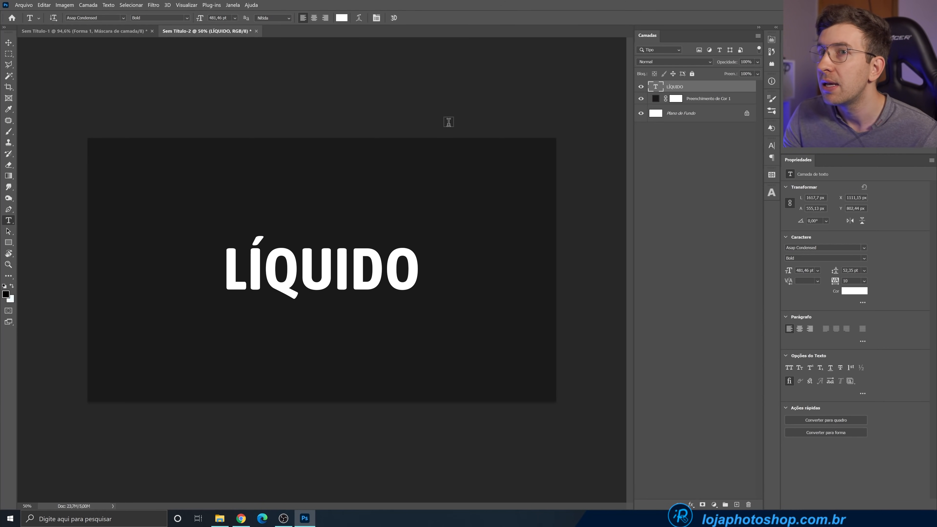
Convert the LÍQUIDO text layer to a shape layer
{"action": "right_click", "coordinate": [703, 91]}
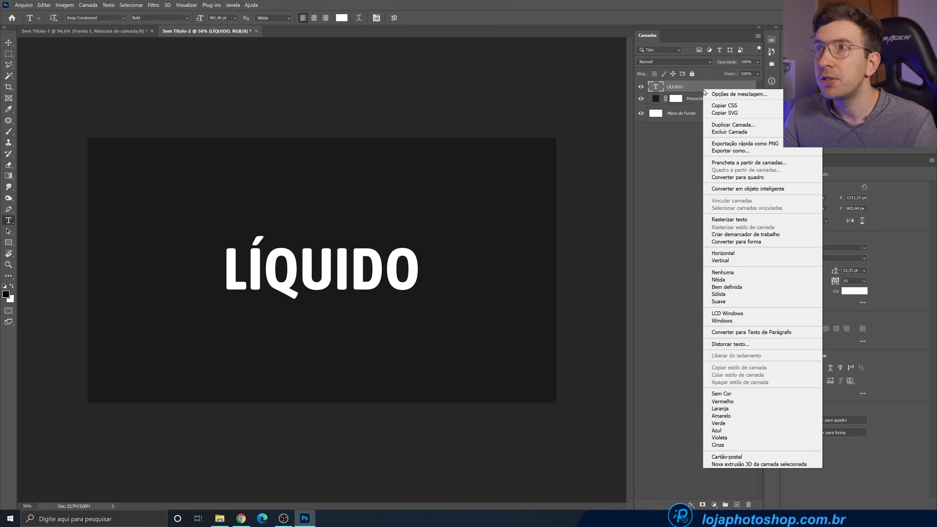
{"action": "left_click", "coordinate": [744, 241]}
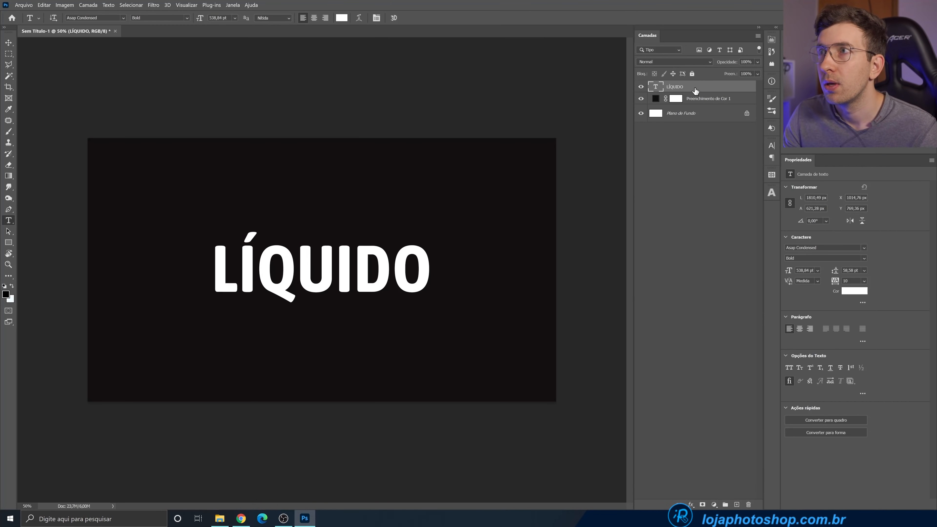
{"action": "right_click", "coordinate": [696, 88]}
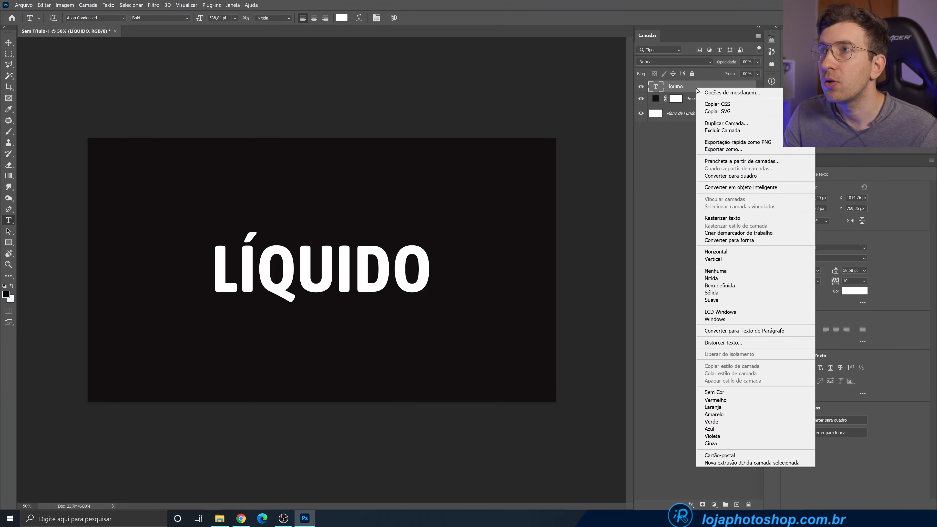
{"action": "left_click", "coordinate": [755, 243]}
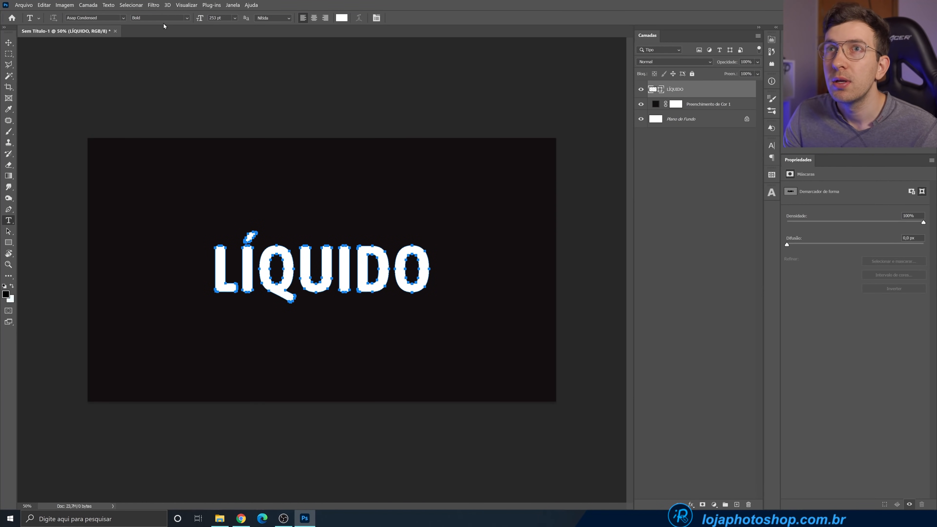
Open the LÍQUIDO shape layer in the Liquify filter, converting it to a smart object
{"action": "left_click", "coordinate": [153, 5]}
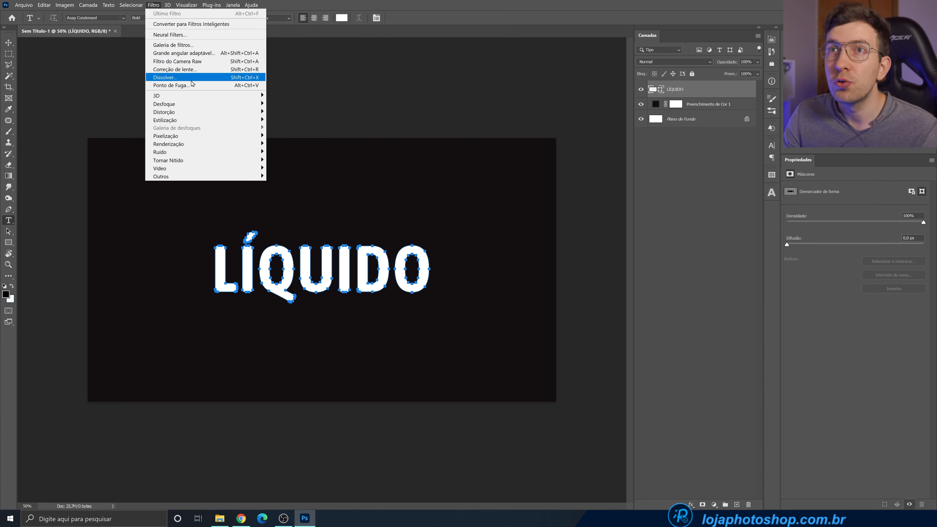
{"action": "left_click", "coordinate": [165, 77]}
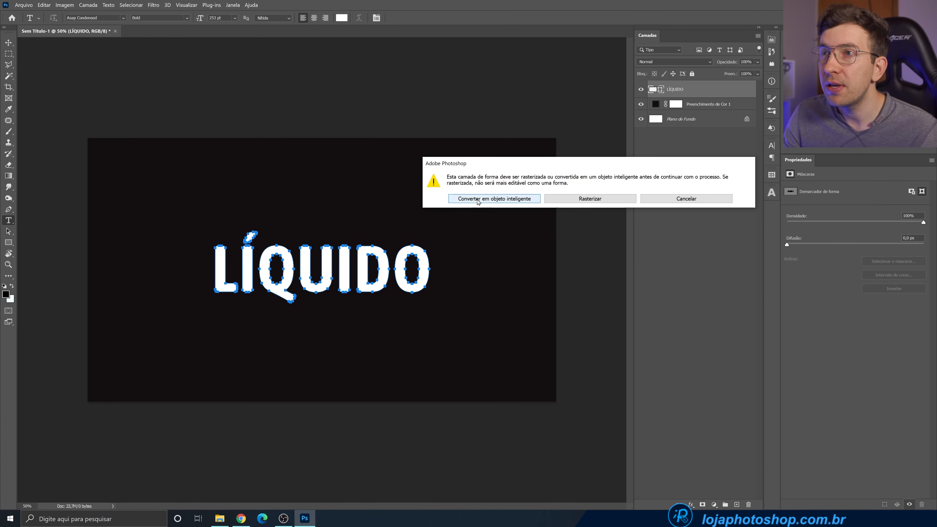
{"action": "left_click", "coordinate": [461, 199]}
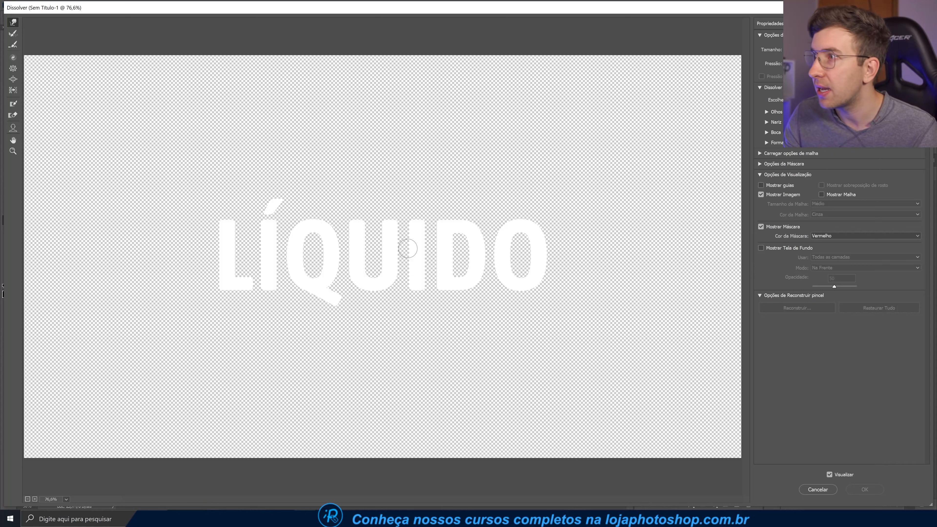
Adjust the Forward Warp brush to roughly a third of the letters' height
{"action": "left_click_drag", "start_coordinate": [407, 248], "coordinate": [442, 253]}
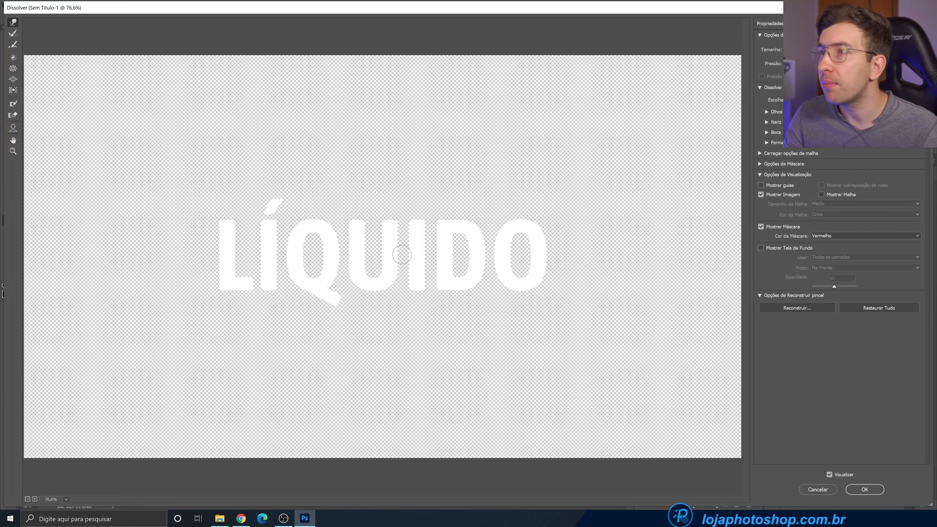
{"action": "key", "text": "bracketright"}
{"action": "key", "text": "bracketright"}
{"action": "key", "text": "bracketright"}
{"action": "key", "text": "bracketright"}
{"action": "key", "text": "bracketright"}
{"action": "key", "text": "bracketright"}
{"action": "key", "text": "bracketright"}
{"action": "key", "text": "bracketright"}
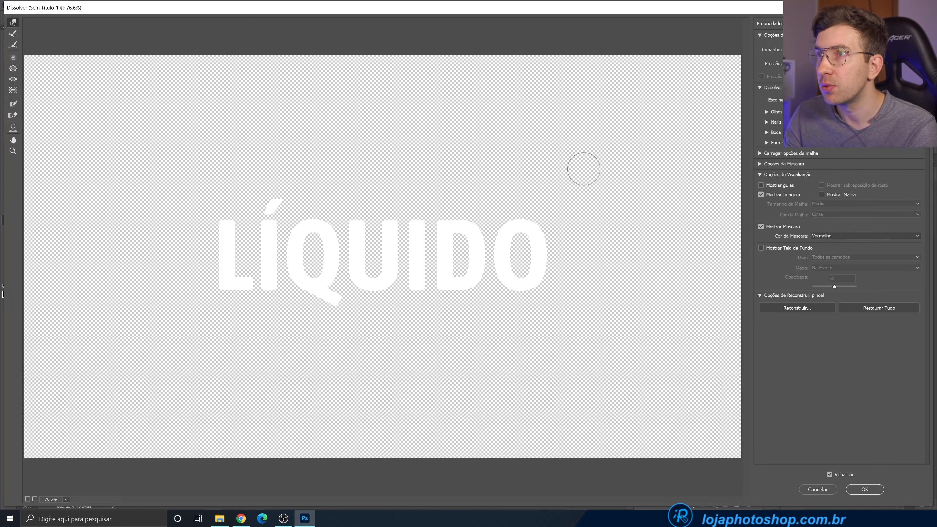
{"action": "key", "text": "bracketleft"}
{"action": "key", "text": "bracketleft"}
{"action": "key", "text": "bracketleft"}
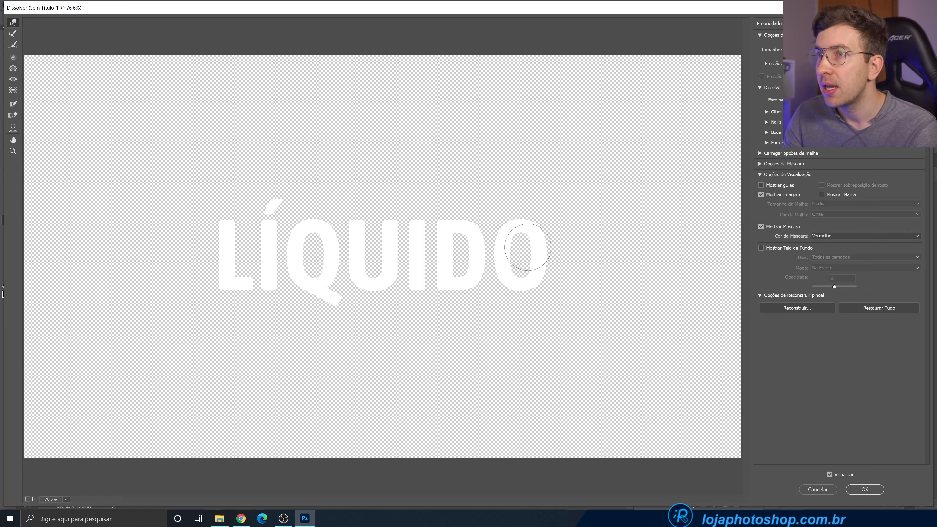
{"action": "key", "text": "bracketleft"}
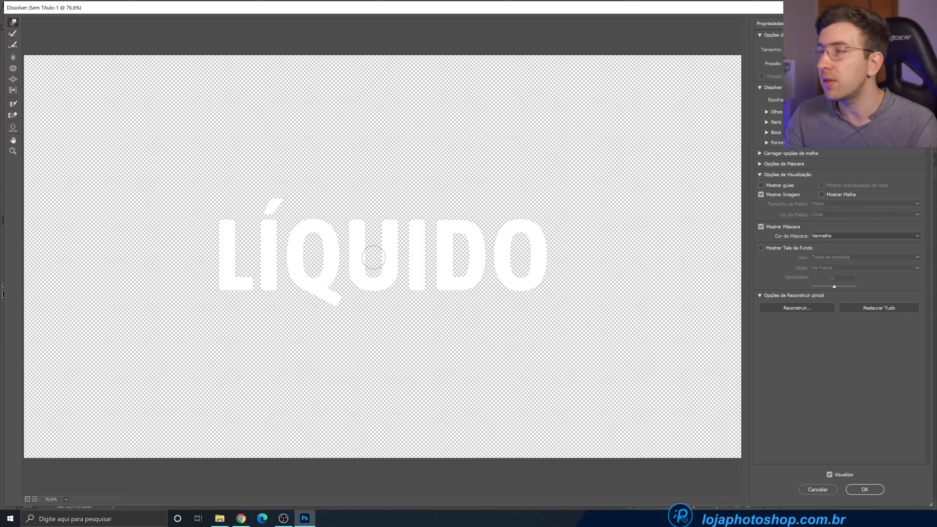
Warp the inside of the U rightward through the I, D and O, finishing with a curl above the O
{"action": "mouse_move", "coordinate": [373, 257]}
{"action": "left_mouse_down"}
{"action": "mouse_move", "coordinate": [429, 252]}
{"action": "mouse_move", "coordinate": [465, 267]}
{"action": "mouse_move", "coordinate": [513, 253]}
{"action": "mouse_move", "coordinate": [532, 197]}
{"action": "mouse_move", "coordinate": [575, 183]}
{"action": "left_mouse_up"}
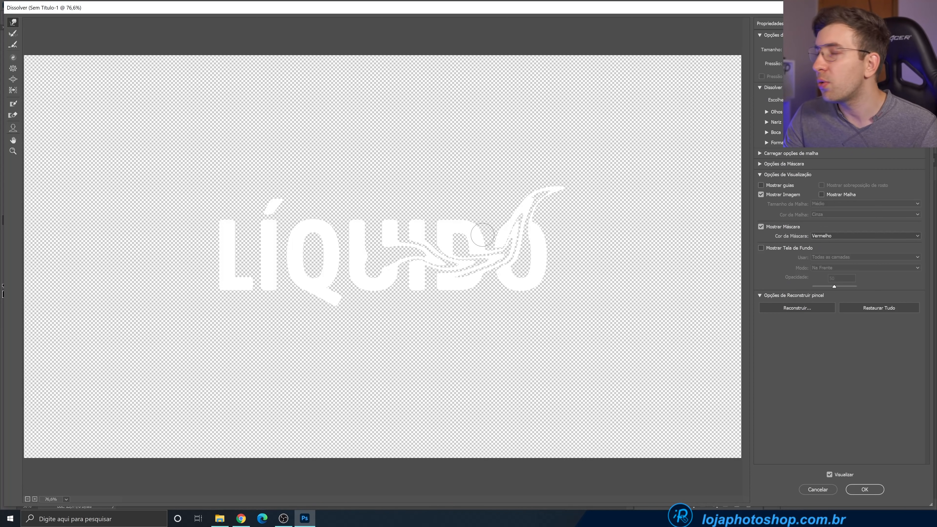
{"action": "key", "text": "ctrl+z"}
{"action": "mouse_move", "coordinate": [381, 247]}
{"action": "left_mouse_down"}
{"action": "mouse_move", "coordinate": [418, 244]}
{"action": "mouse_move", "coordinate": [462, 262]}
{"action": "mouse_move", "coordinate": [492, 260]}
{"action": "mouse_move", "coordinate": [497, 245]}
{"action": "mouse_move", "coordinate": [475, 209]}
{"action": "left_mouse_up"}
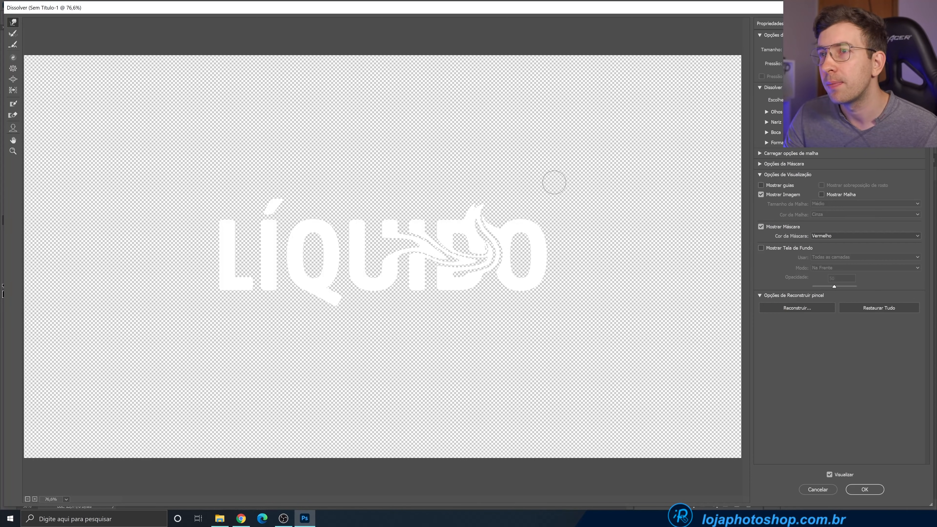
{"action": "key", "text": "ctrl+z"}
{"action": "mouse_move", "coordinate": [370, 255]}
{"action": "left_mouse_down"}
{"action": "mouse_move", "coordinate": [418, 247]}
{"action": "mouse_move", "coordinate": [490, 259]}
{"action": "mouse_move", "coordinate": [545, 186]}
{"action": "mouse_move", "coordinate": [418, 244]}
{"action": "mouse_move", "coordinate": [509, 258]}
{"action": "mouse_move", "coordinate": [550, 199]}
{"action": "mouse_move", "coordinate": [526, 271]}
{"action": "left_mouse_up"}
{"action": "key", "text": "ctrl+z"}
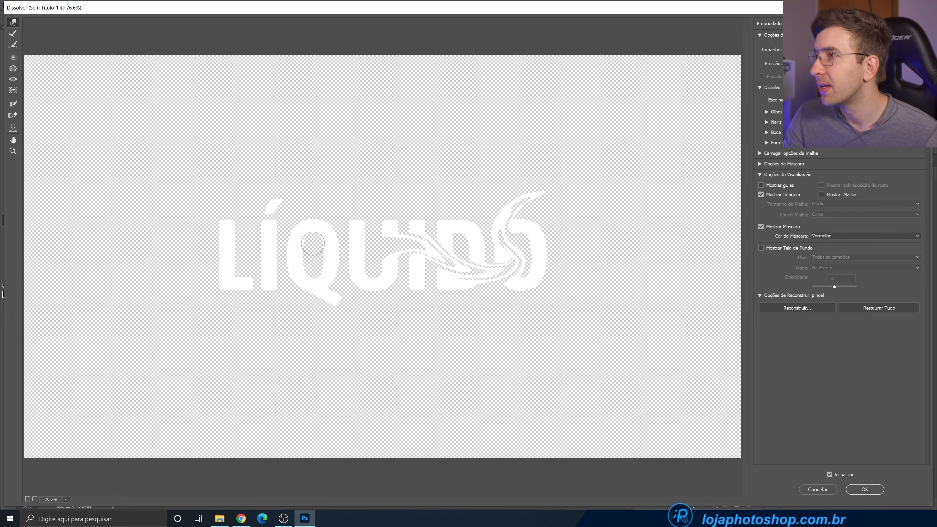
Warp the inside of the U leftward in waves through the Q, Í and L, ending just beyond the L
{"action": "mouse_move", "coordinate": [369, 256]}
{"action": "left_mouse_down"}
{"action": "mouse_move", "coordinate": [330, 267]}
{"action": "mouse_move", "coordinate": [290, 246]}
{"action": "mouse_move", "coordinate": [233, 273]}
{"action": "left_mouse_up"}
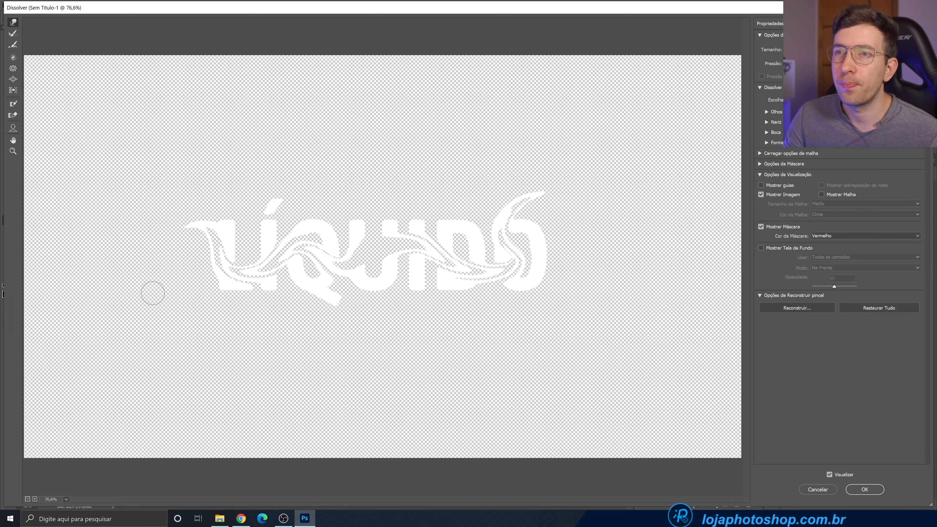
{"action": "key", "text": "ctrl+z"}
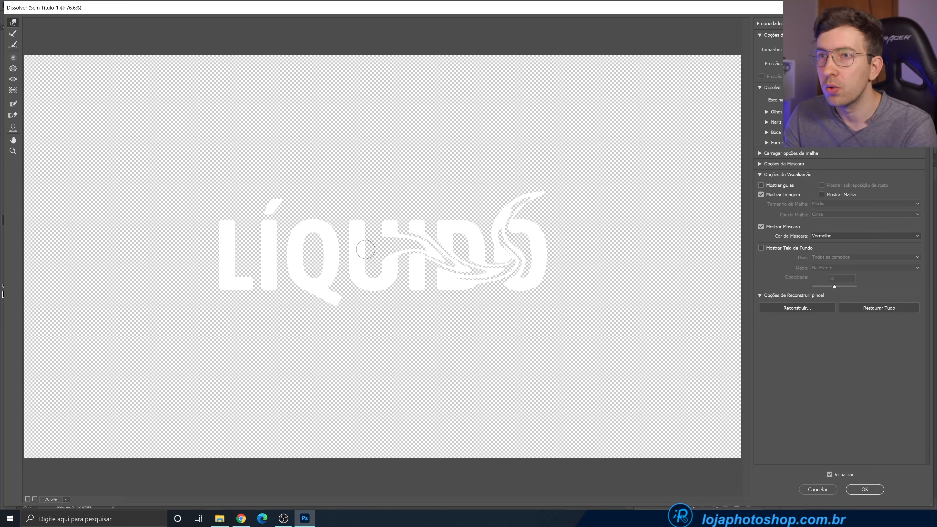
{"action": "mouse_move", "coordinate": [366, 247]}
{"action": "left_mouse_down"}
{"action": "mouse_move", "coordinate": [333, 240]}
{"action": "mouse_move", "coordinate": [301, 263]}
{"action": "mouse_move", "coordinate": [256, 247]}
{"action": "mouse_move", "coordinate": [229, 261]}
{"action": "mouse_move", "coordinate": [213, 257]}
{"action": "mouse_move", "coordinate": [186, 222]}
{"action": "left_mouse_up"}
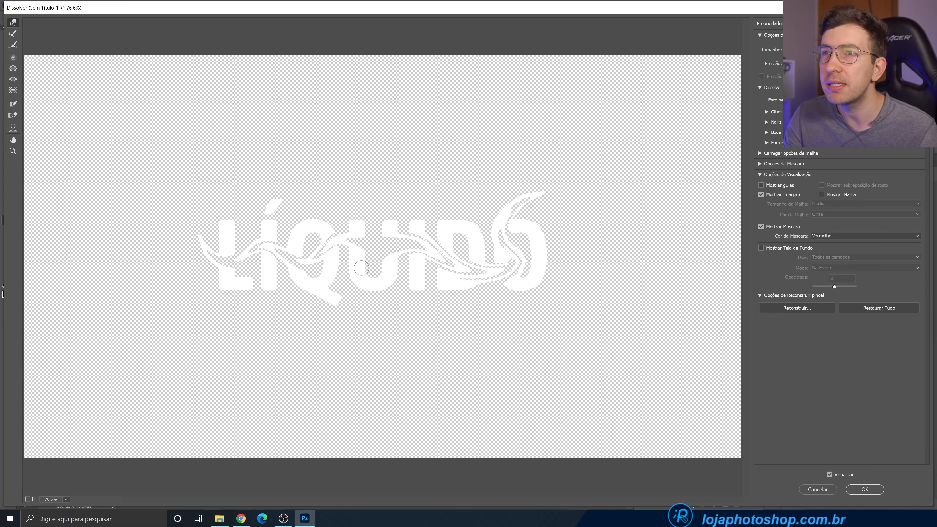
{"action": "key", "text": "ctrl+z"}
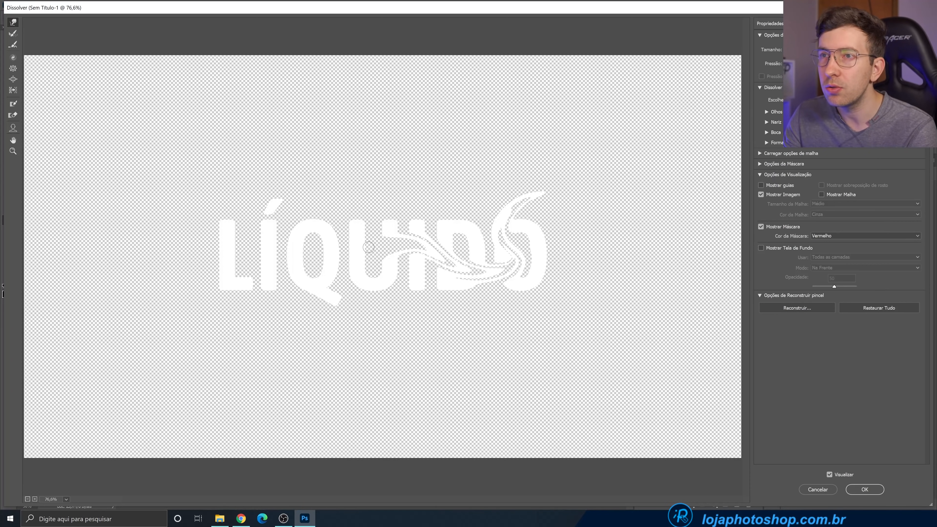
{"action": "mouse_move", "coordinate": [360, 241]}
{"action": "left_mouse_down"}
{"action": "mouse_move", "coordinate": [297, 239]}
{"action": "mouse_move", "coordinate": [247, 261]}
{"action": "mouse_move", "coordinate": [173, 247]}
{"action": "left_mouse_up"}
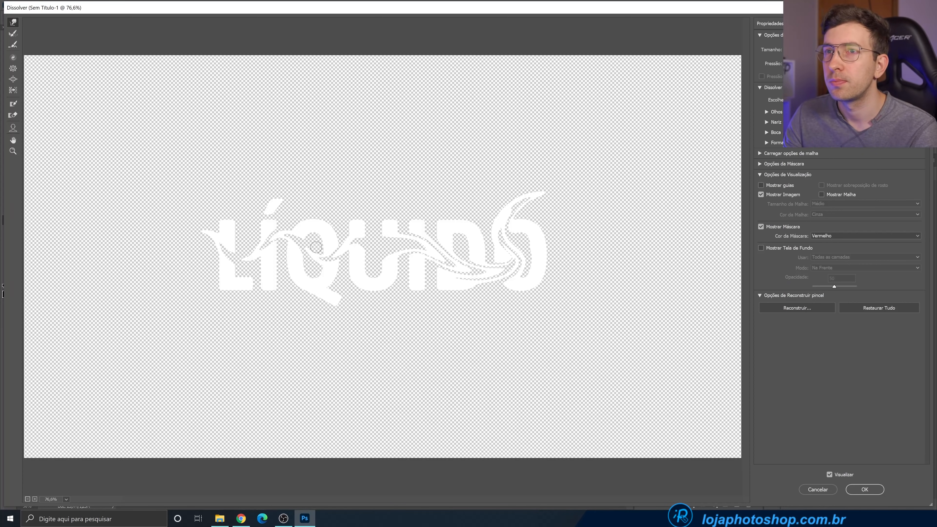
Pull a curved strand down from the Q and lengthen the tips beside the L and above the O
{"action": "mouse_move", "coordinate": [311, 271]}
{"action": "left_mouse_down"}
{"action": "mouse_move", "coordinate": [387, 312]}
{"action": "mouse_move", "coordinate": [415, 313]}
{"action": "mouse_move", "coordinate": [372, 303]}
{"action": "mouse_move", "coordinate": [341, 328]}
{"action": "mouse_move", "coordinate": [380, 306]}
{"action": "mouse_move", "coordinate": [337, 308]}
{"action": "mouse_move", "coordinate": [419, 345]}
{"action": "mouse_move", "coordinate": [382, 314]}
{"action": "mouse_move", "coordinate": [348, 314]}
{"action": "mouse_move", "coordinate": [345, 335]}
{"action": "left_mouse_up"}
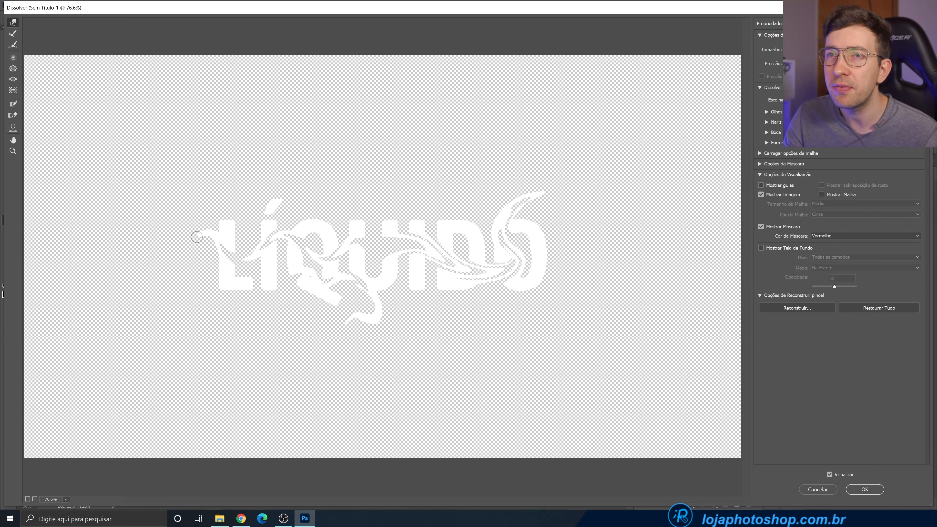
{"action": "left_click_drag", "start_coordinate": [194, 237], "coordinate": [164, 238]}
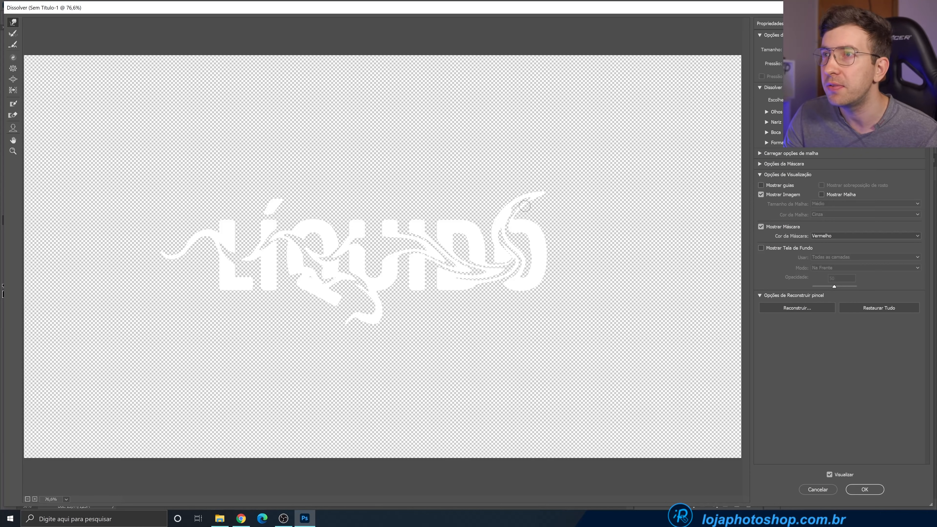
{"action": "mouse_move", "coordinate": [542, 197]}
{"action": "left_mouse_down"}
{"action": "mouse_move", "coordinate": [540, 154]}
{"action": "mouse_move", "coordinate": [515, 158]}
{"action": "mouse_move", "coordinate": [531, 185]}
{"action": "left_mouse_up"}
With a smaller brush, pull thin strands from the Q's tail and the Í's accent, and apply the Liquify filter
{"action": "key", "text": "bracketleft"}
{"action": "key", "text": "bracketleft"}
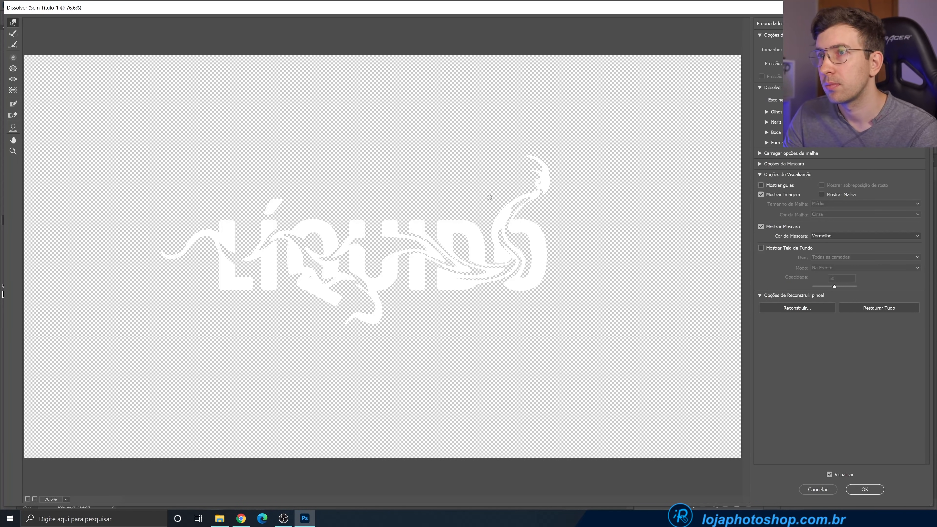
{"action": "mouse_move", "coordinate": [310, 295]}
{"action": "left_mouse_down"}
{"action": "mouse_move", "coordinate": [357, 301]}
{"action": "mouse_move", "coordinate": [417, 285]}
{"action": "mouse_move", "coordinate": [385, 311]}
{"action": "left_mouse_up"}
{"action": "key", "text": "ctrl+z"}
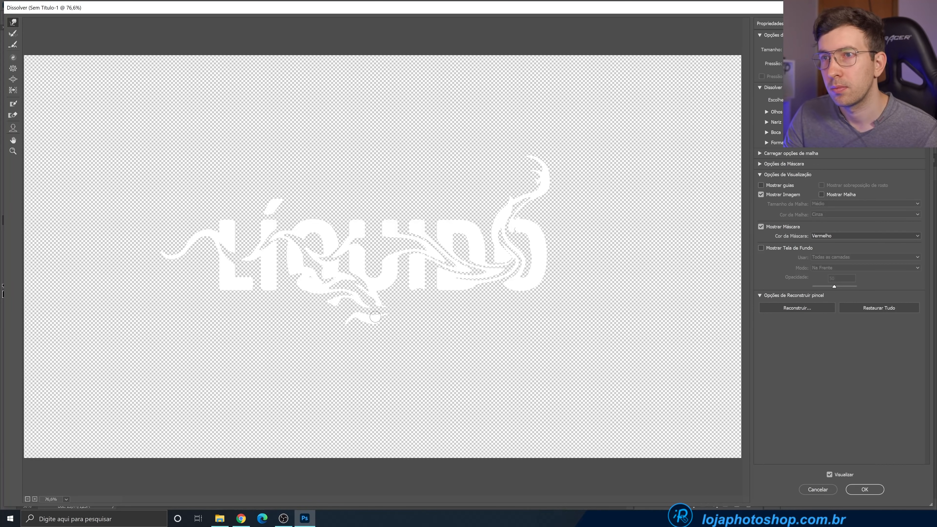
{"action": "left_click_drag", "start_coordinate": [276, 226], "coordinate": [308, 170]}
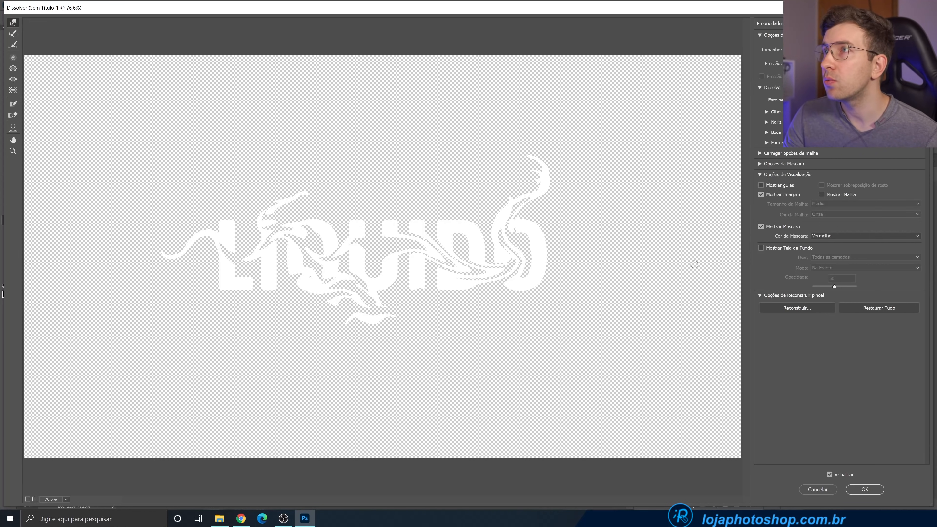
{"action": "left_click", "coordinate": [864, 489]}
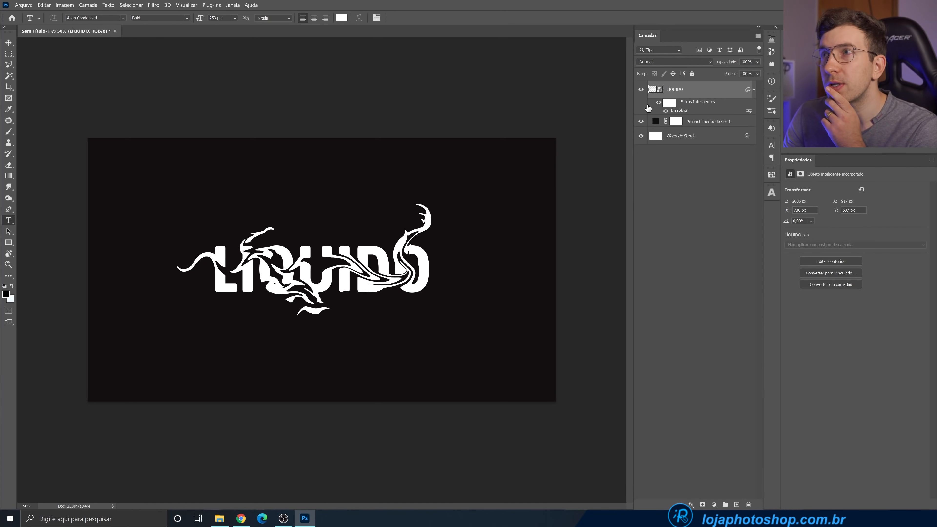
Delete the Liquify smart filter from the LÍQUIDO layer
{"action": "double_click", "coordinate": [676, 112]}
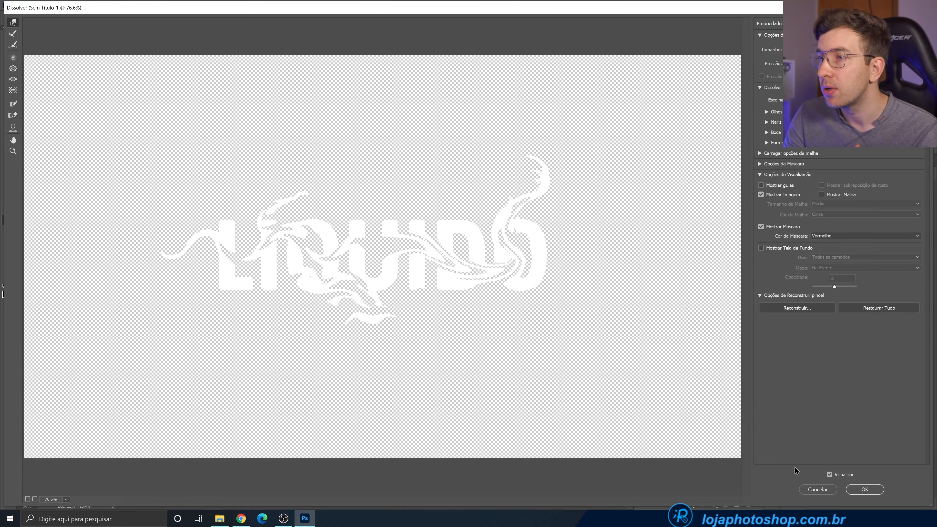
{"action": "left_click", "coordinate": [808, 489]}
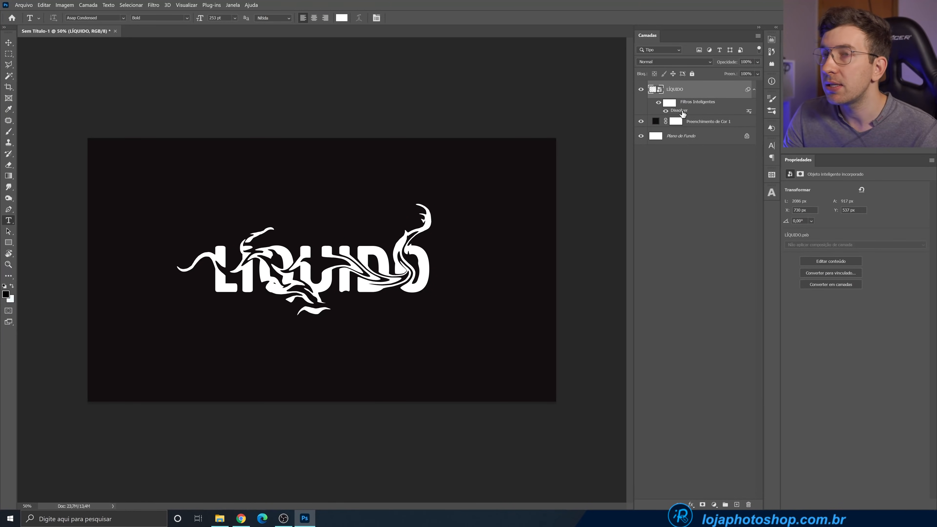
{"action": "left_click_drag", "start_coordinate": [682, 113], "coordinate": [749, 503]}
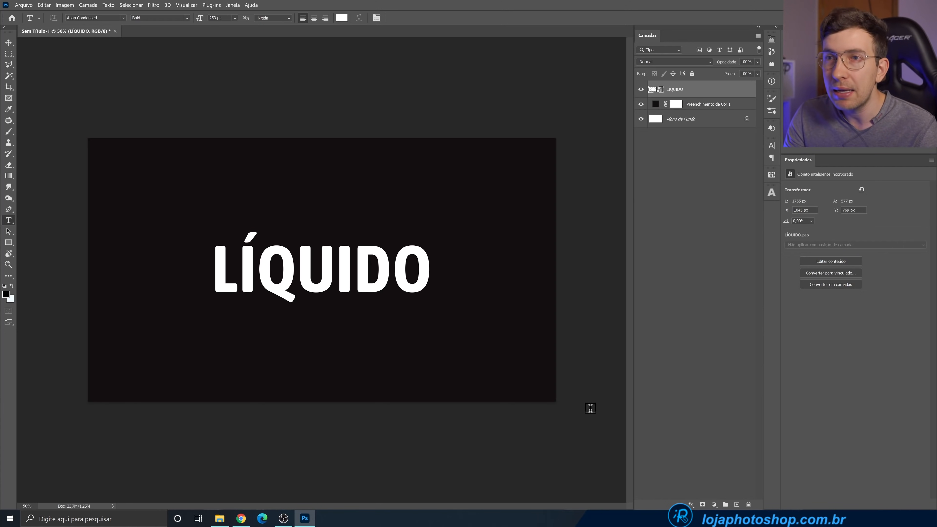
Liquify the LÍQUIDO layer again, smearing the U's center leftward past the L and rightward into a curl above the D
{"action": "left_click", "coordinate": [150, 4]}
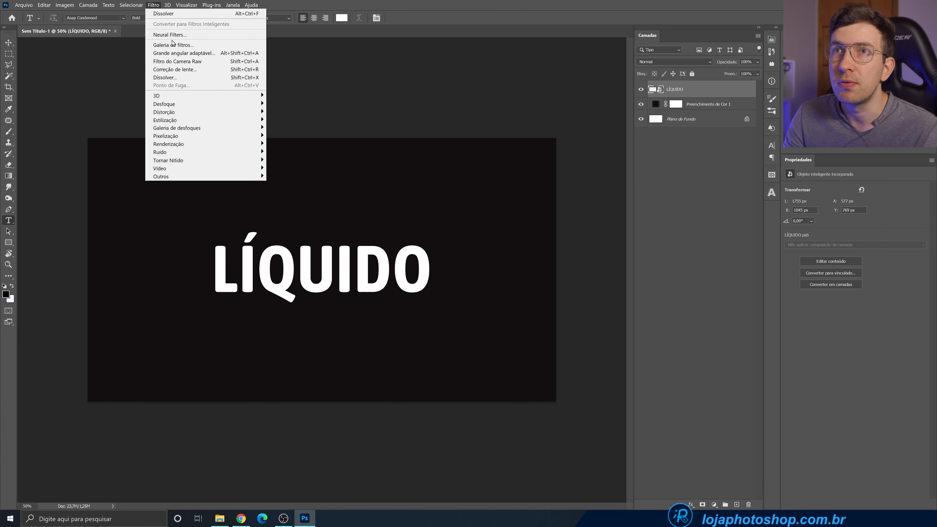
{"action": "left_click", "coordinate": [177, 77]}
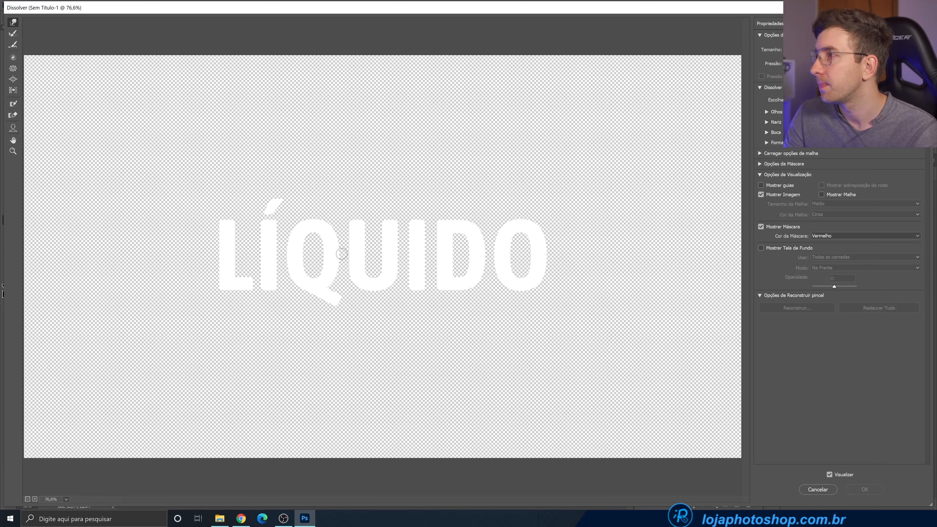
{"action": "left_click_drag", "start_coordinate": [369, 253], "coordinate": [199, 254]}
{"action": "mouse_move", "coordinate": [376, 256]}
{"action": "left_mouse_down"}
{"action": "mouse_move", "coordinate": [181, 233]}
{"action": "mouse_move", "coordinate": [196, 246]}
{"action": "mouse_move", "coordinate": [195, 219]}
{"action": "mouse_move", "coordinate": [225, 243]}
{"action": "mouse_move", "coordinate": [199, 240]}
{"action": "left_mouse_up"}
{"action": "mouse_move", "coordinate": [375, 255]}
{"action": "left_mouse_down"}
{"action": "mouse_move", "coordinate": [402, 246]}
{"action": "mouse_move", "coordinate": [459, 193]}
{"action": "mouse_move", "coordinate": [473, 237]}
{"action": "mouse_move", "coordinate": [499, 194]}
{"action": "left_mouse_up"}
{"action": "key", "text": "ctrl+z"}
{"action": "key", "text": "ctrl+z"}
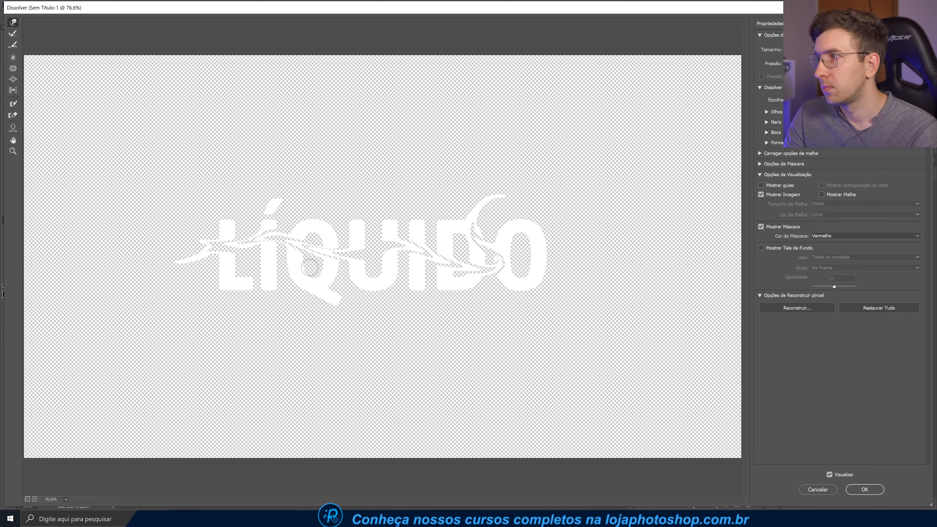
Stretch the Q's tail into a rightward curve, pinch small droplets off both strand tips, and apply the Liquify filter
{"action": "left_click_drag", "start_coordinate": [309, 267], "coordinate": [352, 305]}
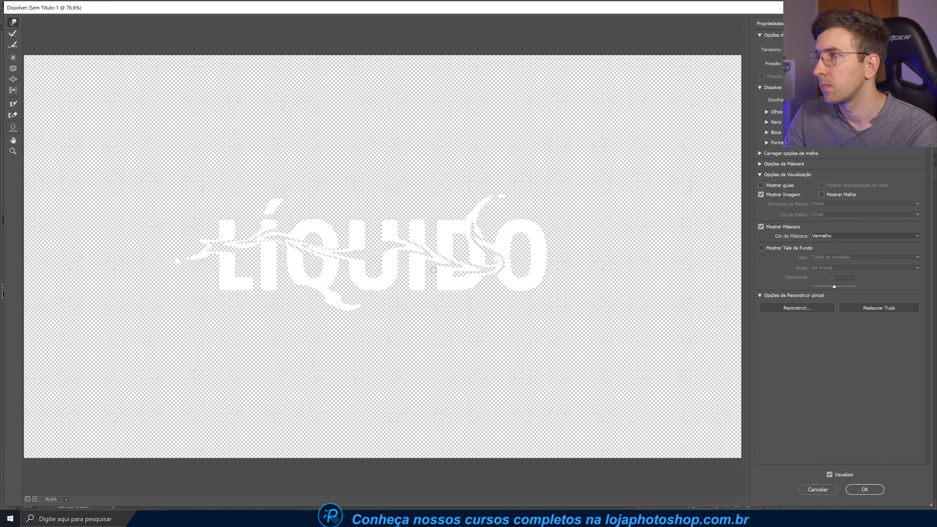
{"action": "key", "text": "Return"}
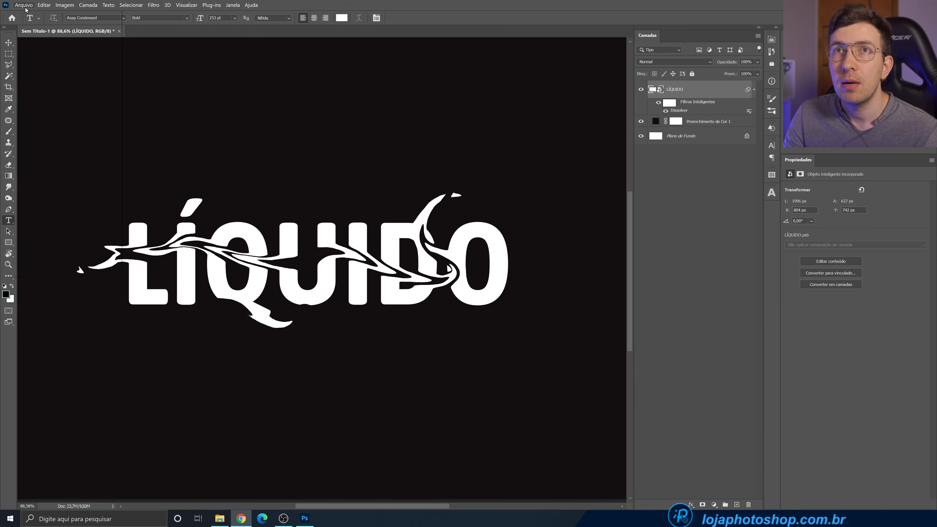
Create a new 3840 x 2160 px document at 72 ppi in RGB with a white background
{"action": "left_click", "coordinate": [24, 5]}
{"action": "left_click", "coordinate": [25, 14]}
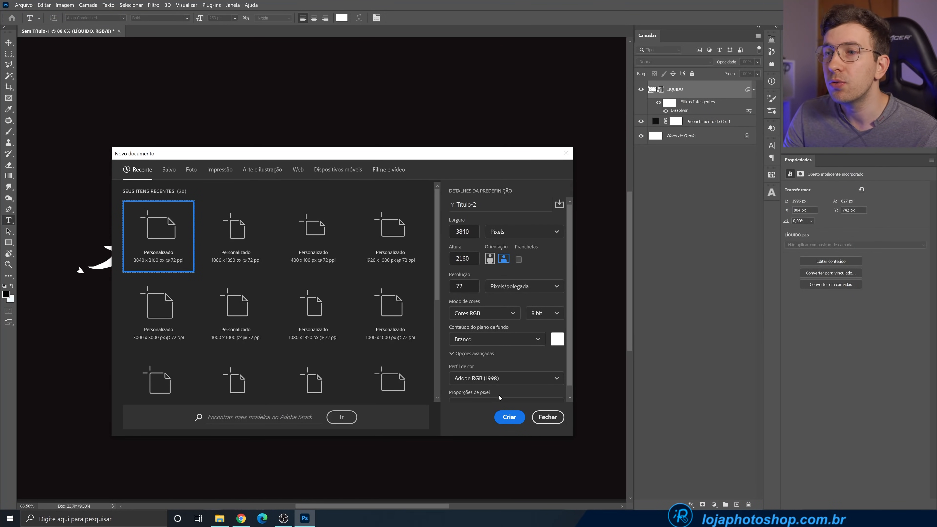
{"action": "left_click", "coordinate": [508, 416]}
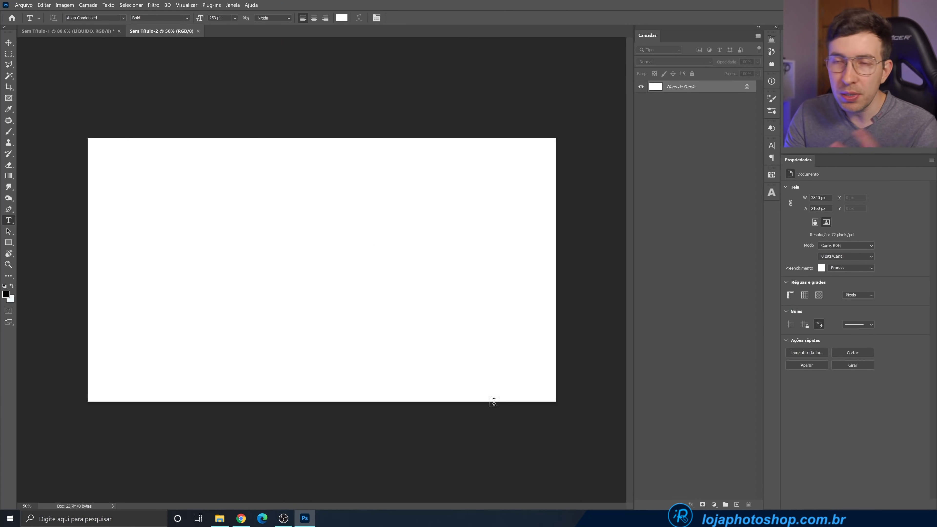
Look at the crumpled-white-paperboard image in the 5 EFEITOS DE TEXTO NO PHOTOSHOP PT 2 folder, and switch back to Photoshop
{"action": "left_click", "coordinate": [222, 521]}
{"action": "left_click", "coordinate": [222, 521]}
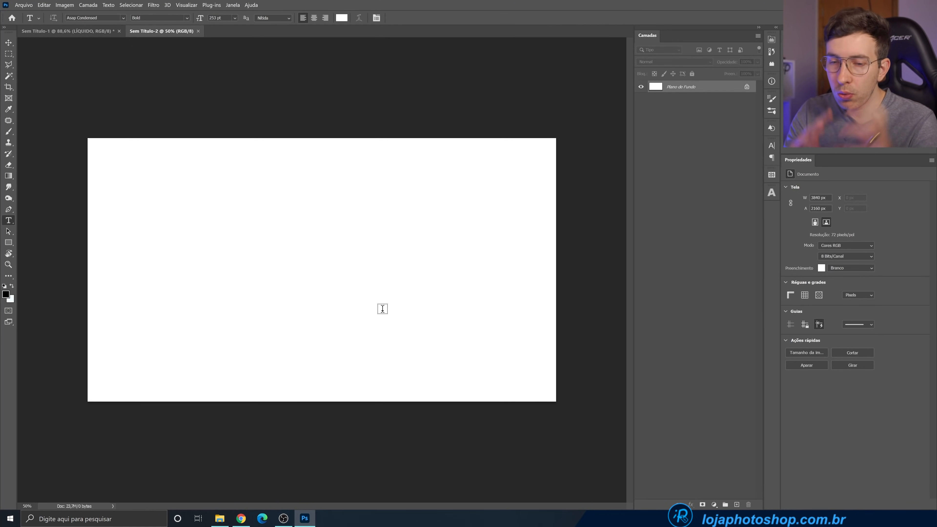
{"action": "left_click", "coordinate": [219, 519]}
{"action": "left_click", "coordinate": [398, 113]}
{"action": "double_click", "coordinate": [399, 113]}
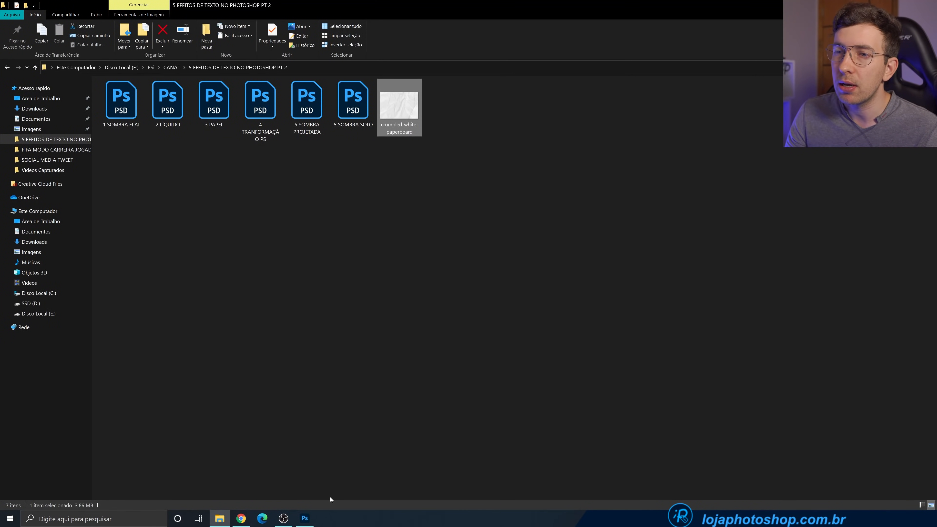
{"action": "left_click", "coordinate": [305, 518]}
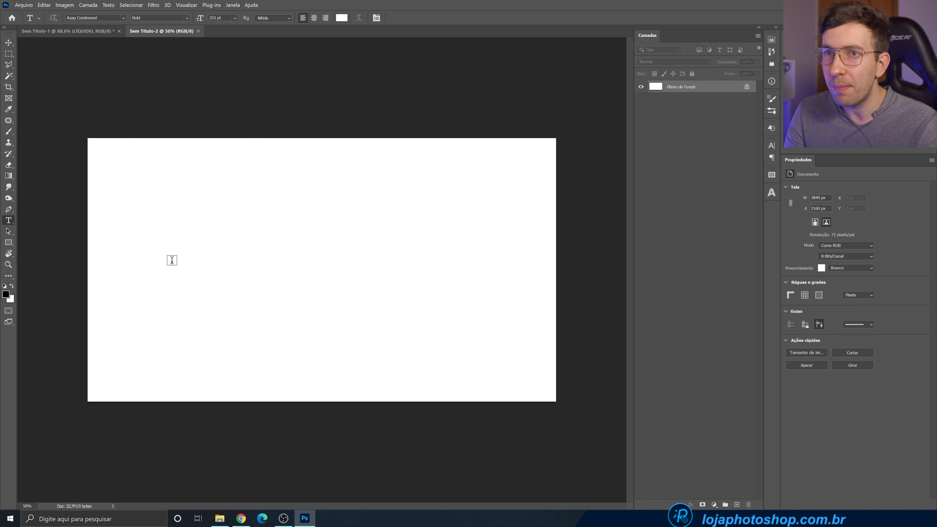
Add a text layer with a capital P in the left part of the canvas and colour it orange ffab3f
{"action": "left_click", "coordinate": [170, 262]}
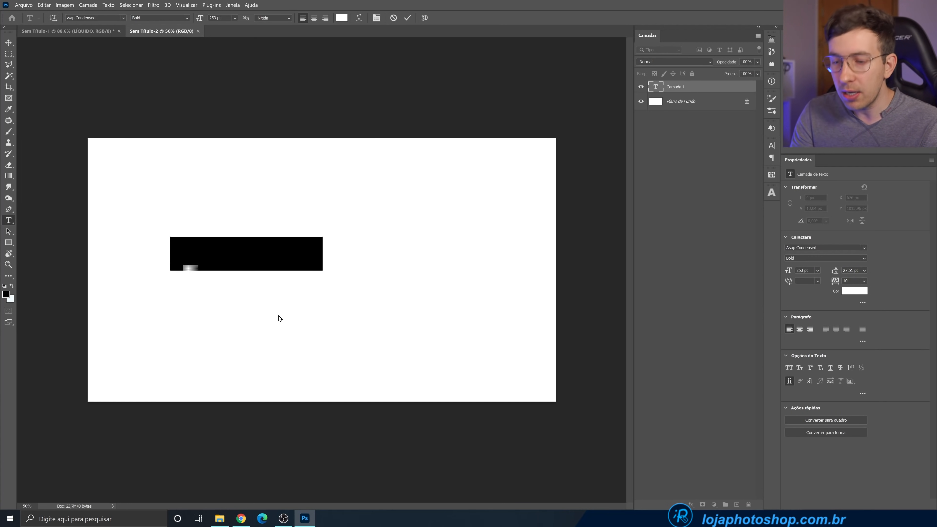
{"action": "type", "text": "T"}
{"action": "key", "text": "BackSpace"}
{"action": "type", "text": "T"}
{"action": "left_click", "coordinate": [406, 20]}
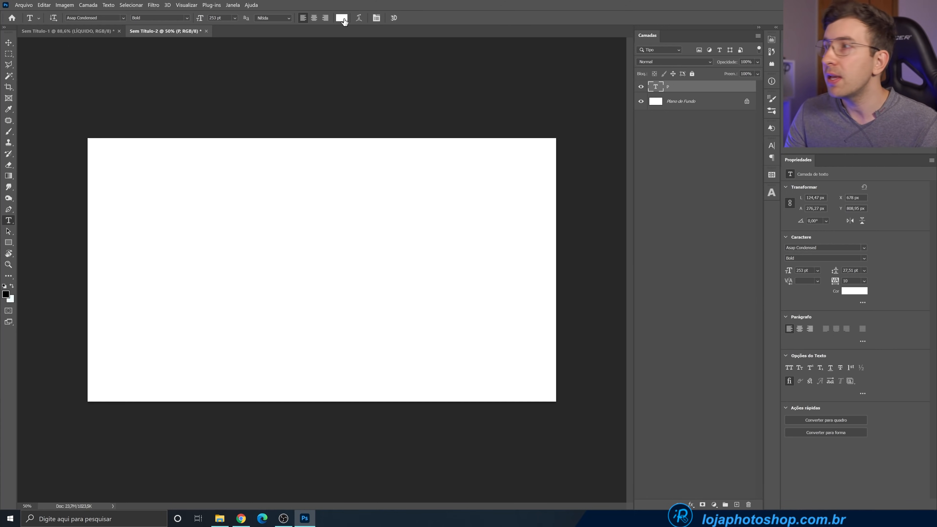
{"action": "left_click", "coordinate": [341, 18]}
{"action": "type", "text": "ff3f3f"}
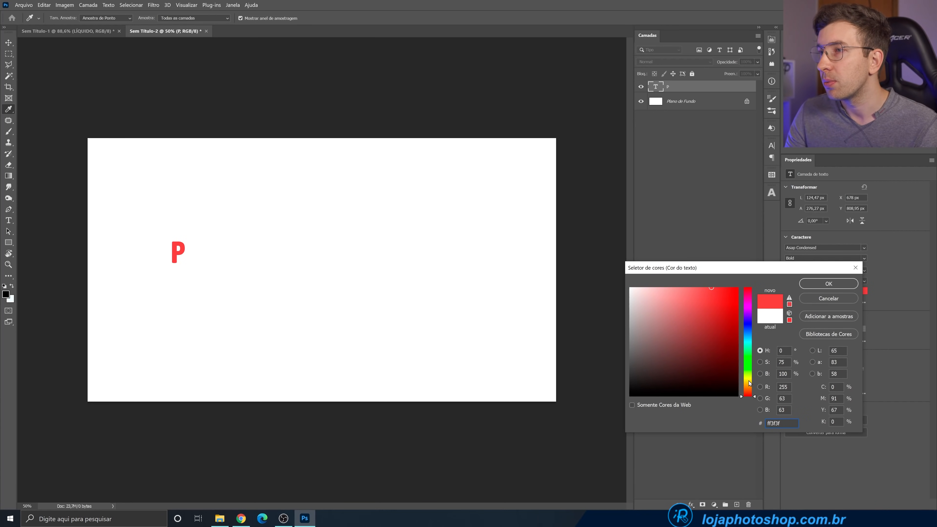
{"action": "left_click", "coordinate": [749, 386]}
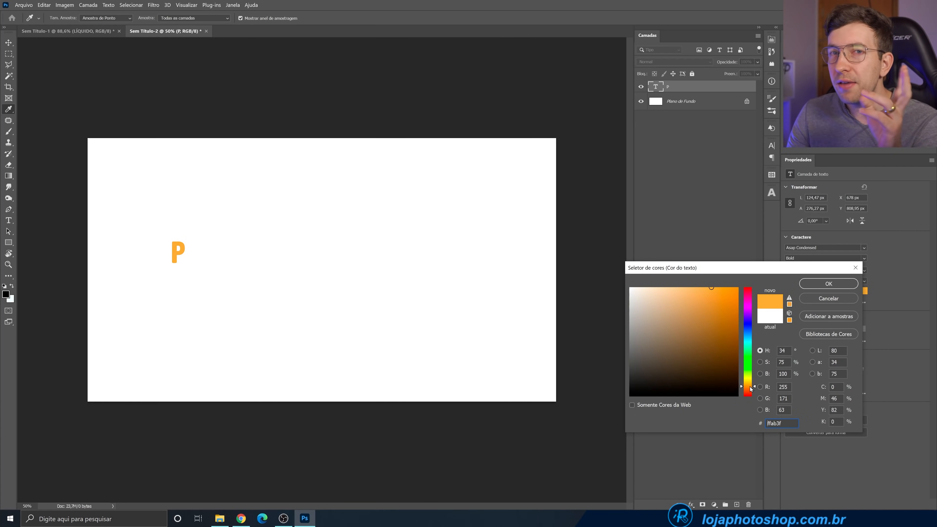
{"action": "left_click", "coordinate": [818, 284]}
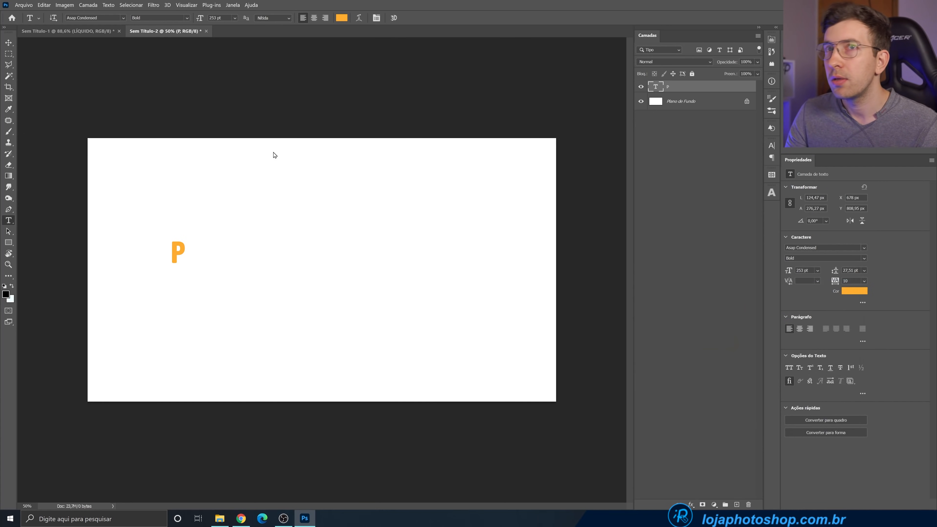
Set the P's font to Army and enlarge the letter to about 489 pt with Free Transform
{"action": "left_click", "coordinate": [122, 18]}
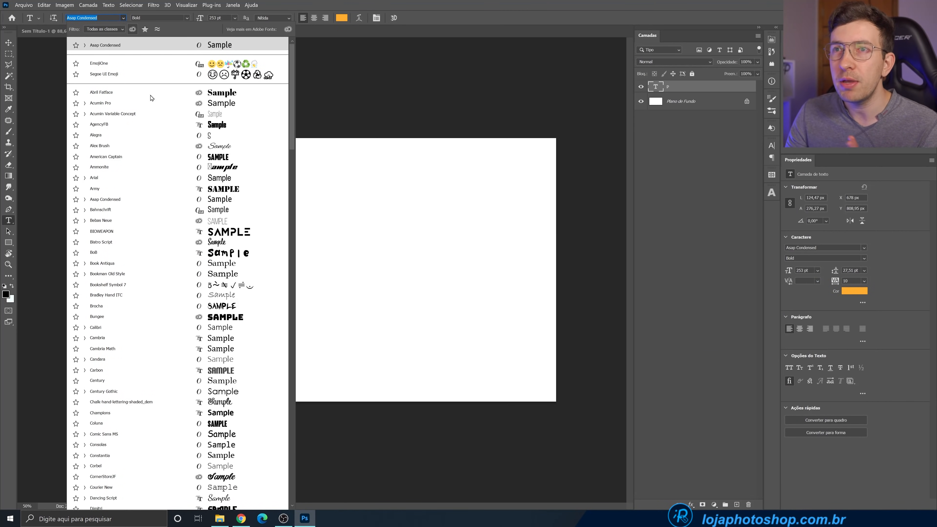
{"action": "left_click", "coordinate": [204, 190]}
{"action": "key", "text": "ctrl+t"}
{"action": "left_click_drag", "start_coordinate": [192, 235], "coordinate": [209, 251]}
{"action": "left_click", "coordinate": [456, 20]}
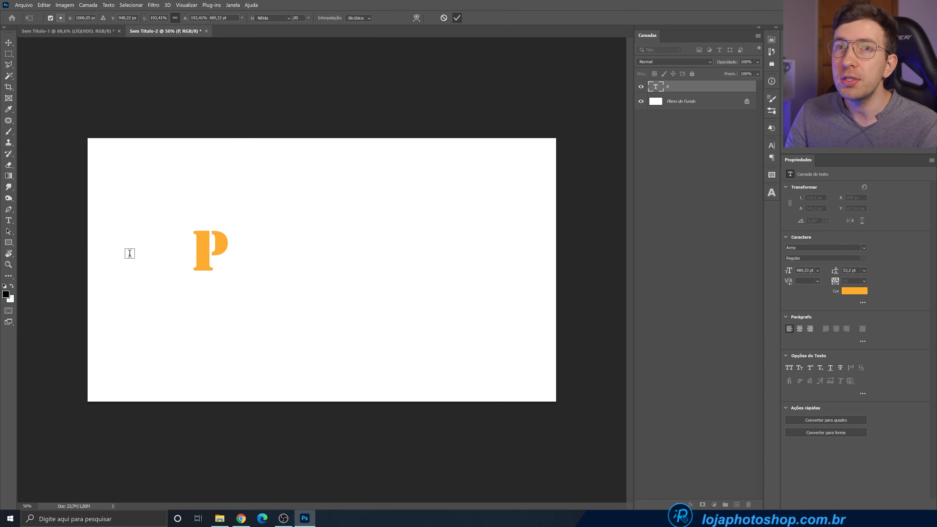
Draw a light cyan rectangle about 531 x 611 px around the P, centre it on the letter, and place its layer below the P
{"action": "left_click", "coordinate": [9, 242]}
{"action": "left_click", "coordinate": [27, 244]}
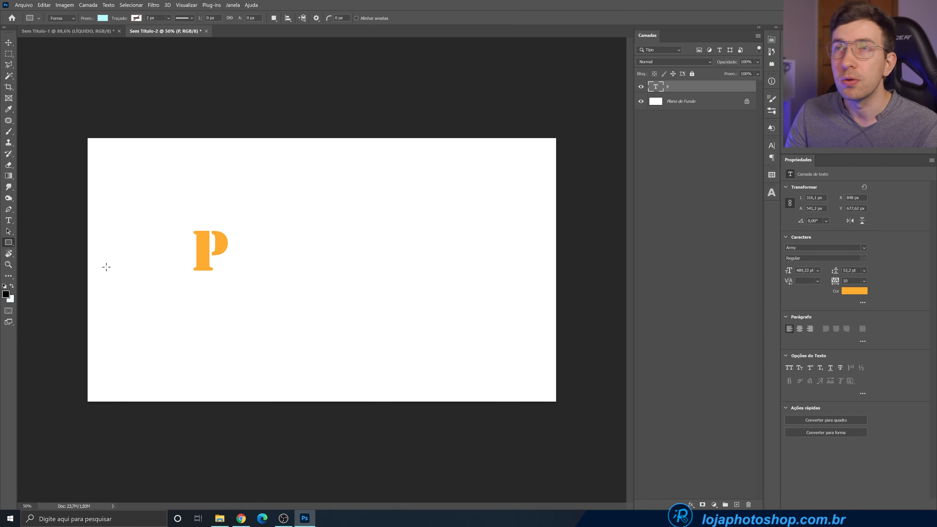
{"action": "left_click_drag", "start_coordinate": [174, 214], "coordinate": [238, 290]}
{"action": "key", "text": "v"}
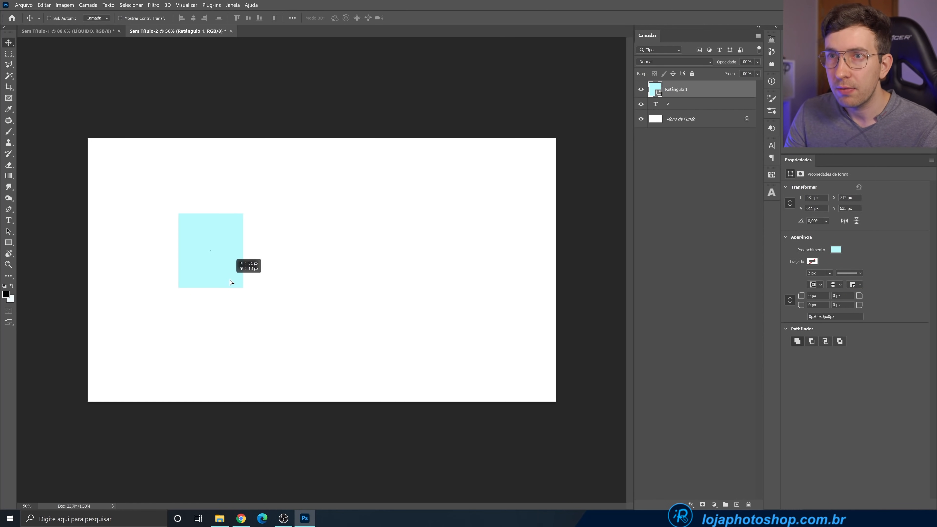
{"action": "left_click_drag", "start_coordinate": [688, 91], "coordinate": [682, 102]}
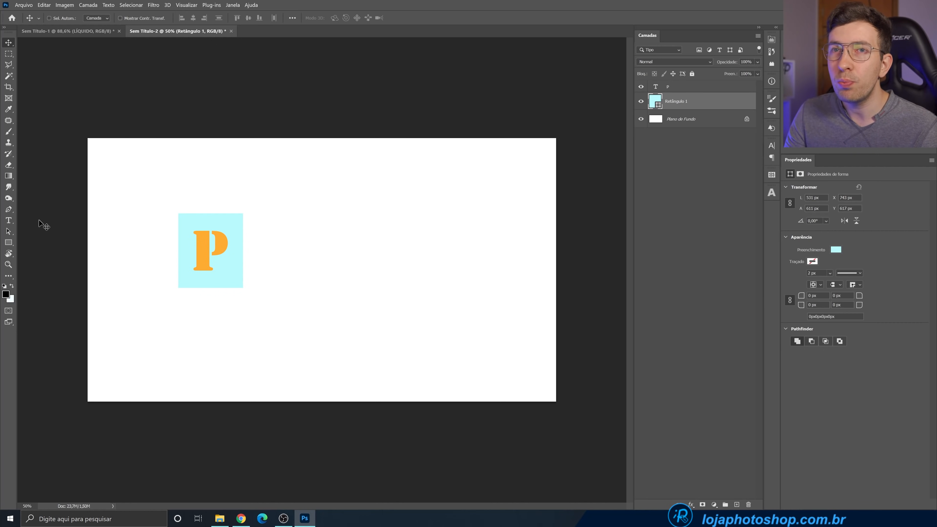
Add a text layer with a lowercase a to the right of the P and set its font to Ammonite
{"action": "left_click", "coordinate": [9, 220]}
{"action": "left_click", "coordinate": [280, 259]}
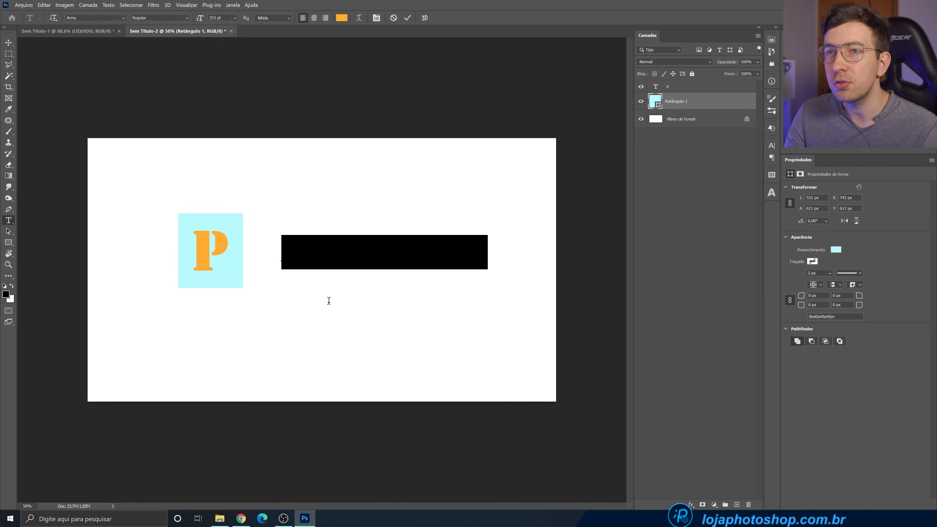
{"action": "type", "text": "A"}
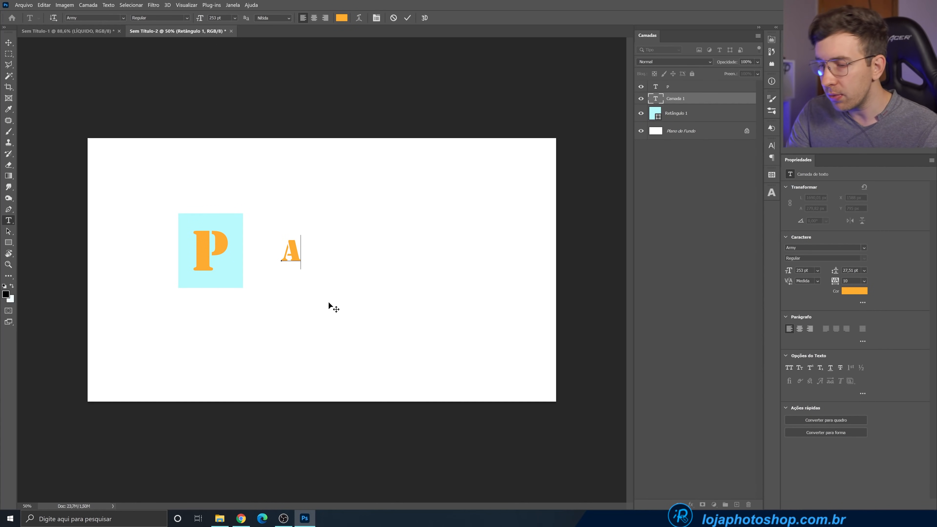
{"action": "left_click", "coordinate": [407, 18]}
{"action": "left_click", "coordinate": [123, 18]}
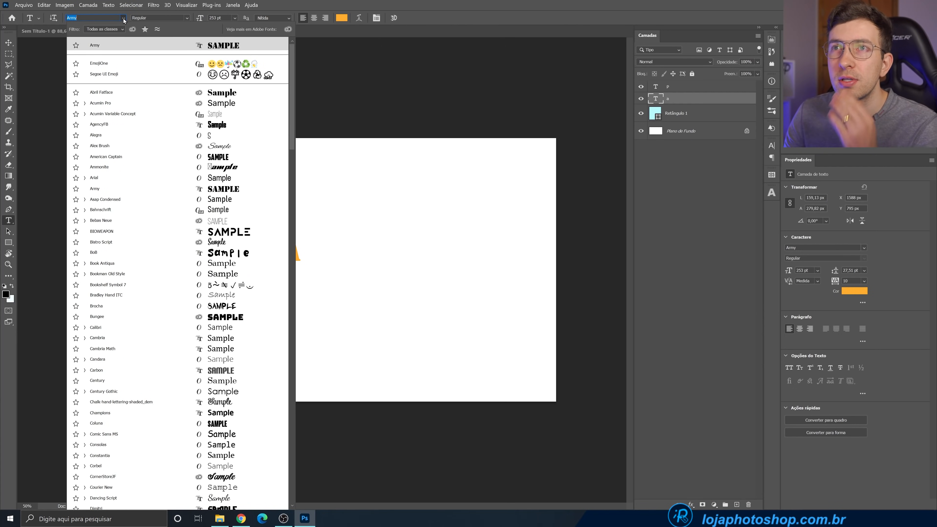
{"action": "left_click", "coordinate": [198, 169]}
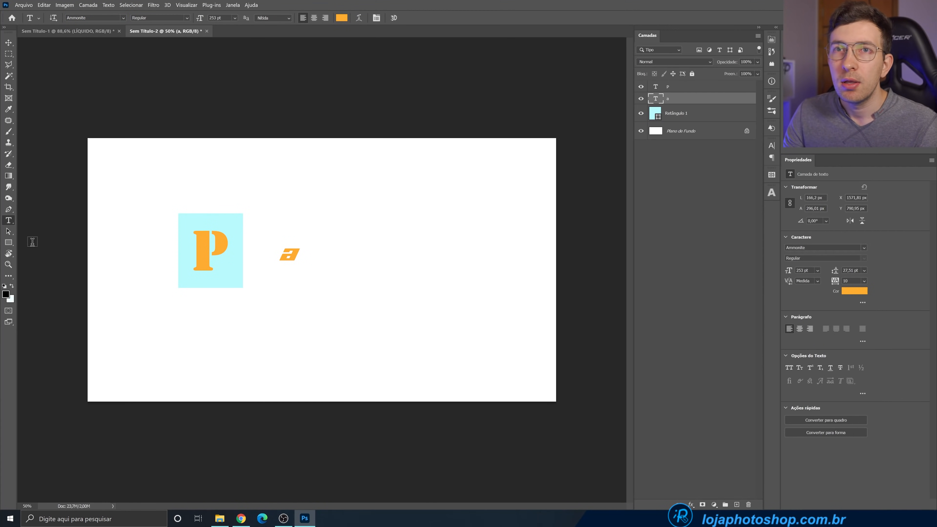
Draw a rectangle about 376 x 235 px around the a, and stack each rectangle's layer directly below its own letter
{"action": "left_click", "coordinate": [9, 242]}
{"action": "left_click_drag", "start_coordinate": [266, 239], "coordinate": [311, 268]}
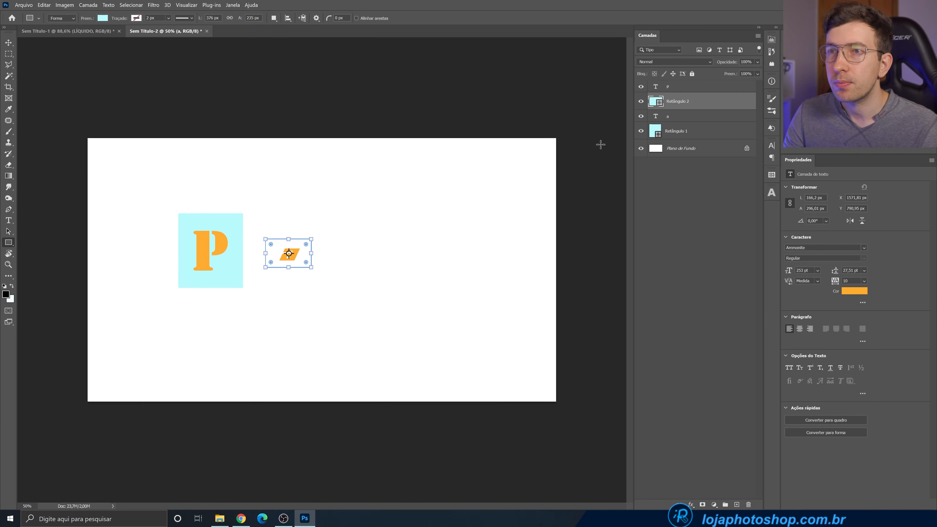
{"action": "left_click_drag", "start_coordinate": [682, 103], "coordinate": [688, 127]}
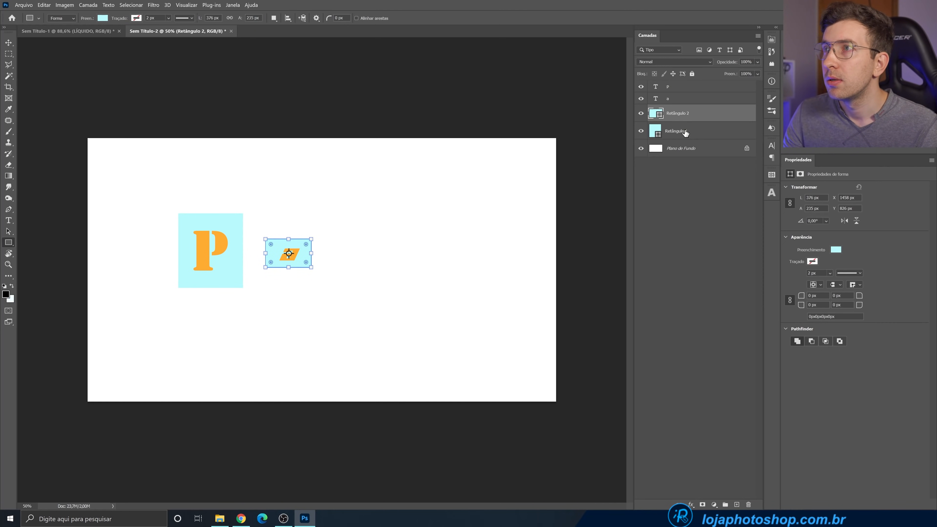
{"action": "left_click_drag", "start_coordinate": [678, 126], "coordinate": [675, 100]}
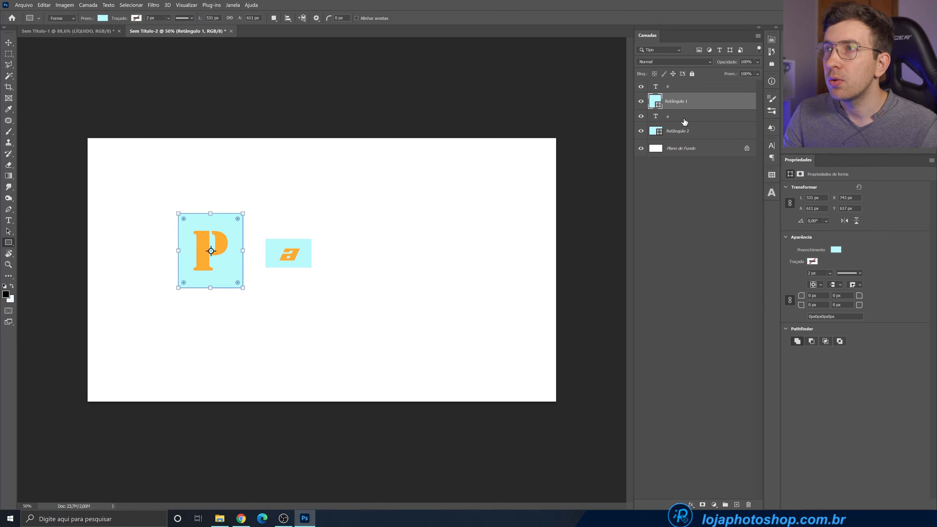
Fill the rectangle behind the a with dark blue and set the letter a's colour to white ffffff
{"action": "left_click", "coordinate": [682, 133]}
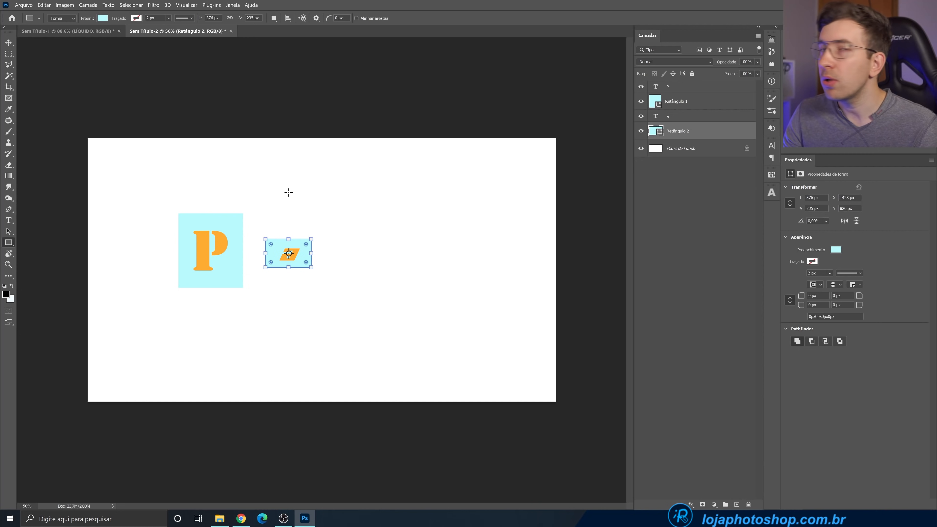
{"action": "left_click", "coordinate": [103, 19]}
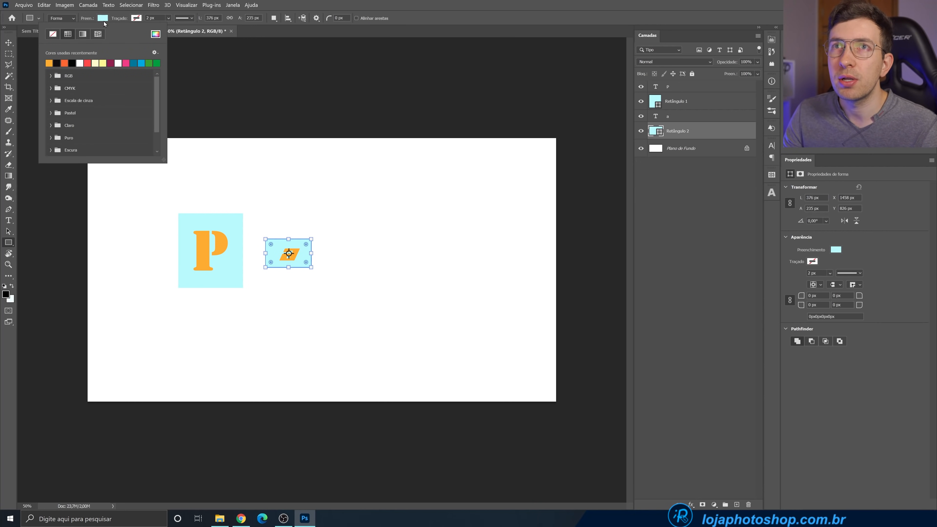
{"action": "left_click", "coordinate": [134, 63]}
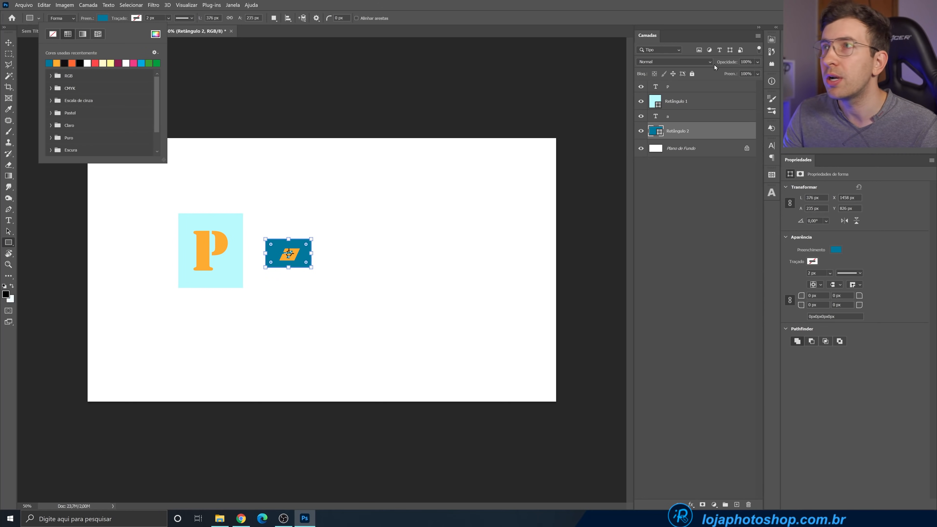
{"action": "left_click", "coordinate": [683, 122]}
{"action": "left_click", "coordinate": [683, 121]}
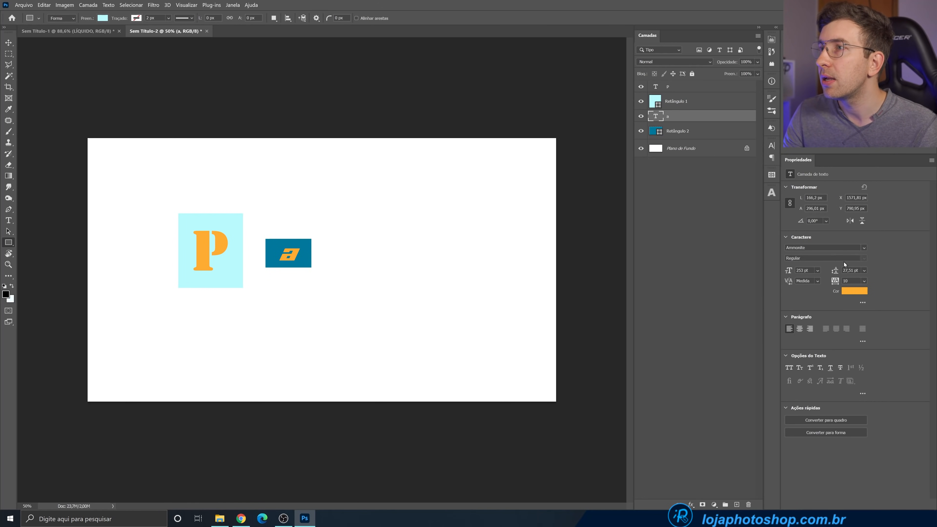
{"action": "left_click", "coordinate": [855, 294]}
{"action": "left_click_drag", "start_coordinate": [676, 304], "coordinate": [630, 288]}
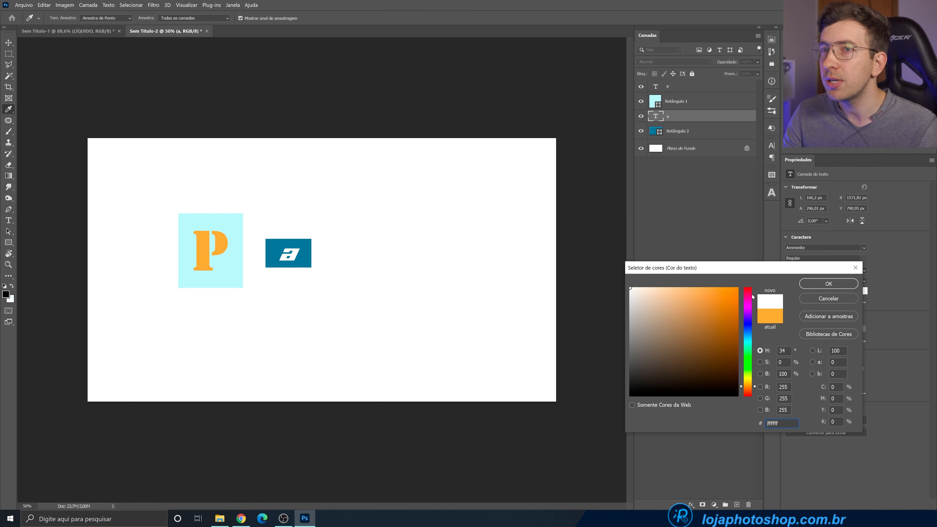
{"action": "left_click", "coordinate": [827, 283]}
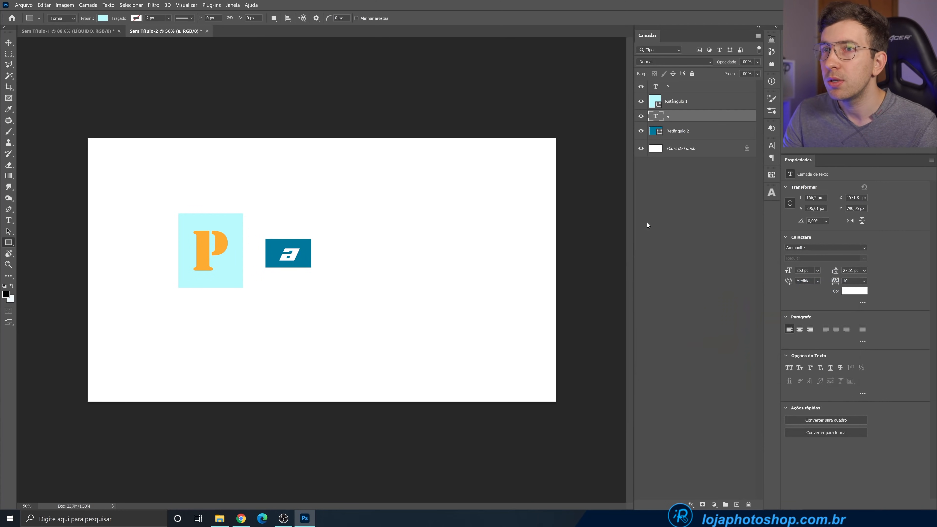
Move the letter a and its blue rectangle together until they touch the right edge of the P's rectangle
{"action": "left_click", "coordinate": [678, 131], "text": "shift"}
{"action": "key", "text": "v"}
{"action": "left_click_drag", "start_coordinate": [305, 253], "coordinate": [278, 252]}
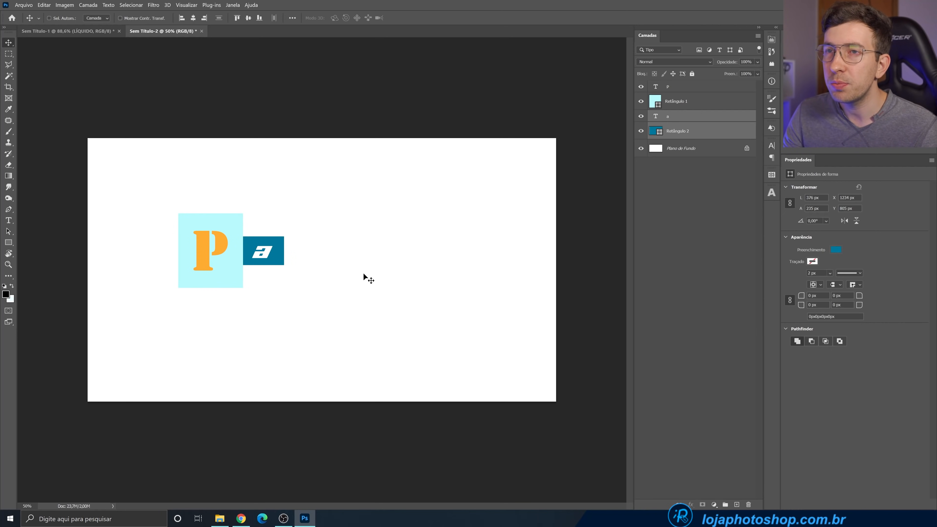
Add a text layer with a lowercase p to the right of the a's rectangle and colour it turquoise green
{"action": "left_click", "coordinate": [9, 221]}
{"action": "left_click", "coordinate": [366, 260]}
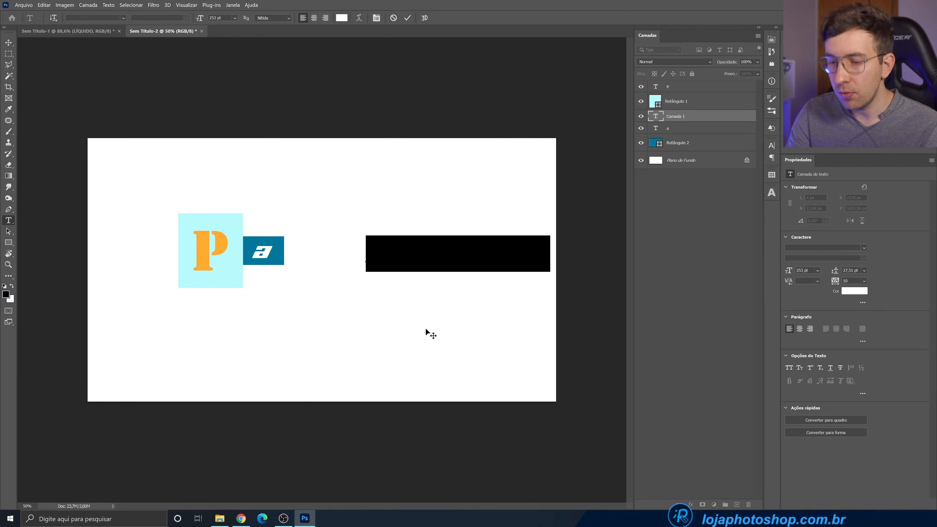
{"action": "key", "text": "Delete"}
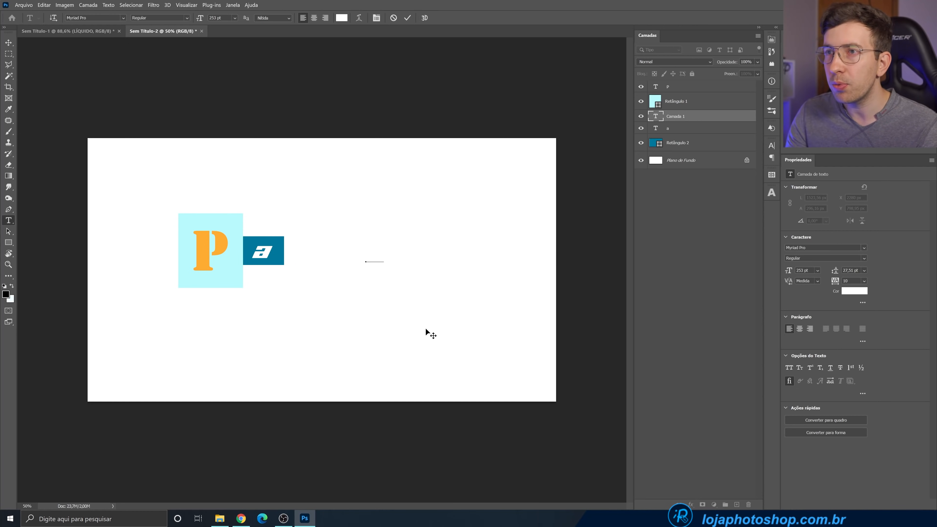
{"action": "left_click", "coordinate": [407, 22]}
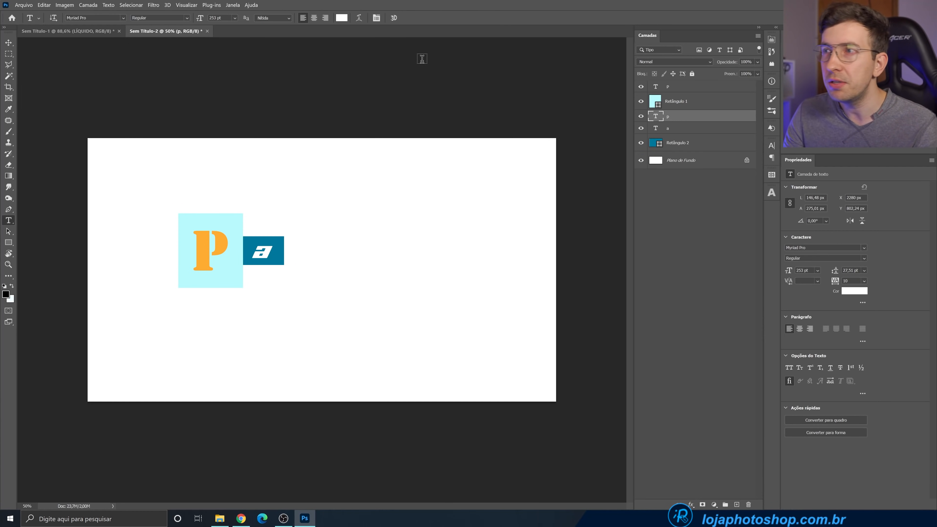
{"action": "left_click", "coordinate": [342, 20]}
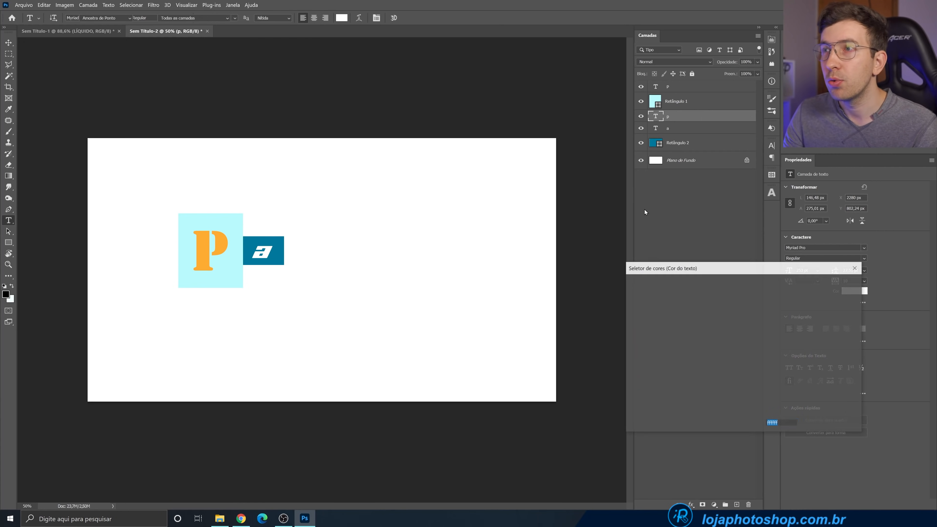
{"action": "left_click", "coordinate": [750, 347]}
{"action": "left_click", "coordinate": [703, 288]}
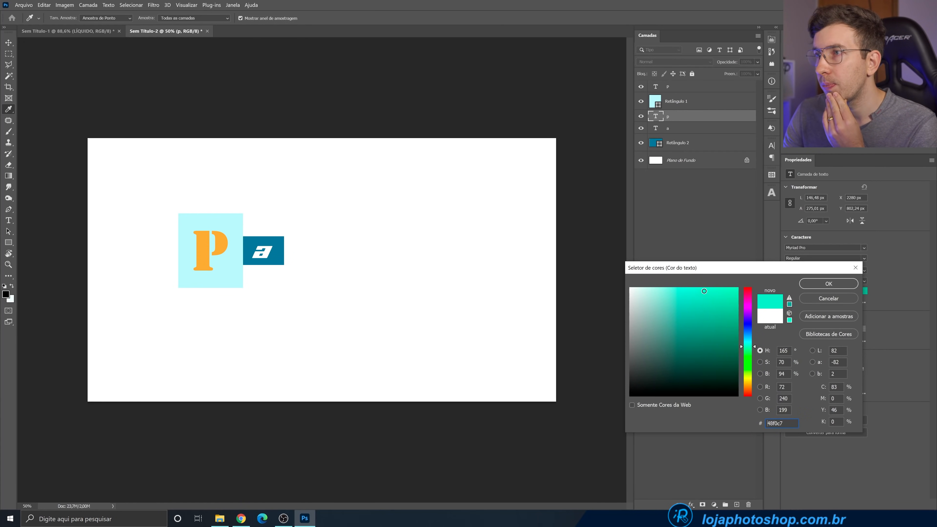
{"action": "key", "text": "Return"}
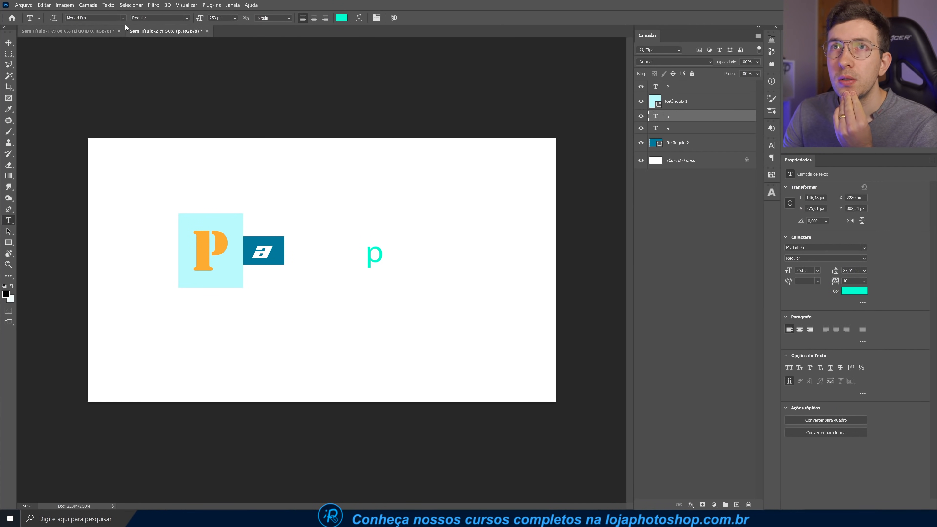
Set the lowercase p's font to Chalk-hand-lettering-shaded_dem, enlarge it to about 850 pt and place it just right of the a's rectangle
{"action": "left_click", "coordinate": [123, 18]}
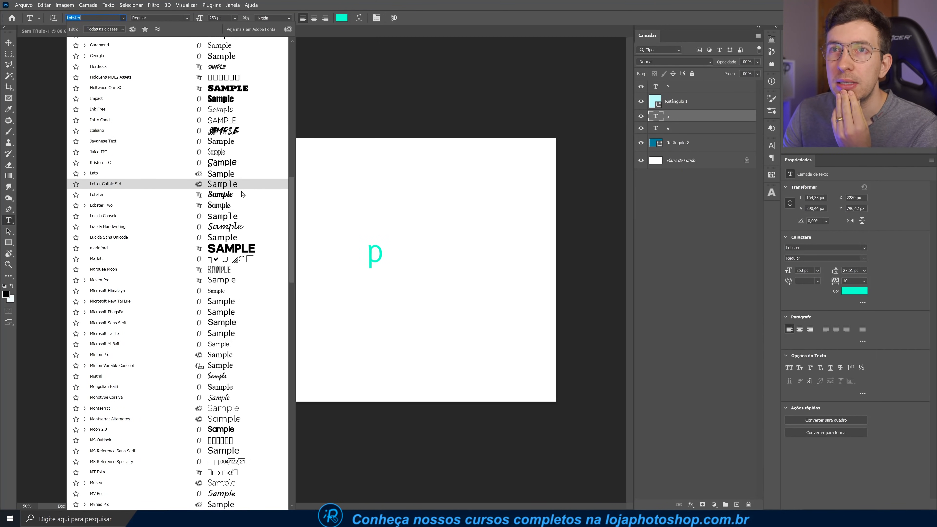
{"action": "scroll", "coordinate": [241, 180], "scroll_direction": "up", "scroll_amount": 10}
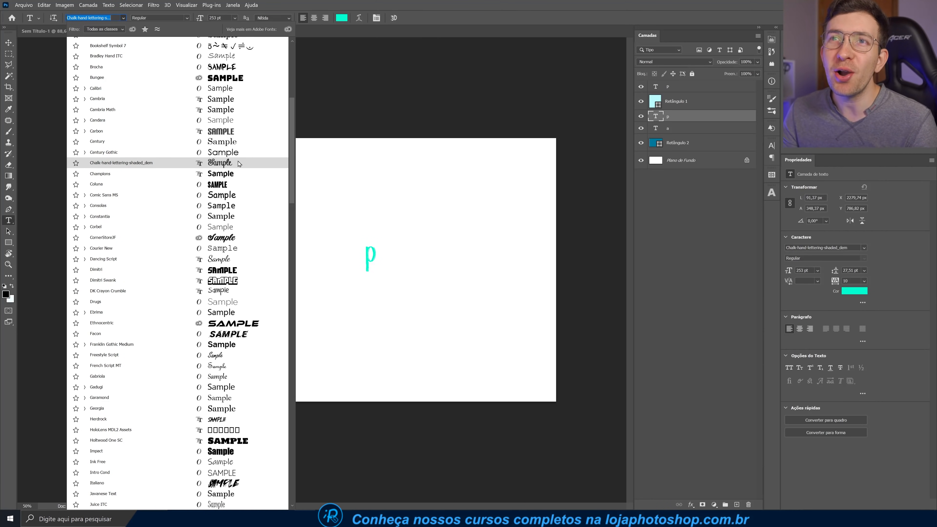
{"action": "left_click", "coordinate": [239, 163]}
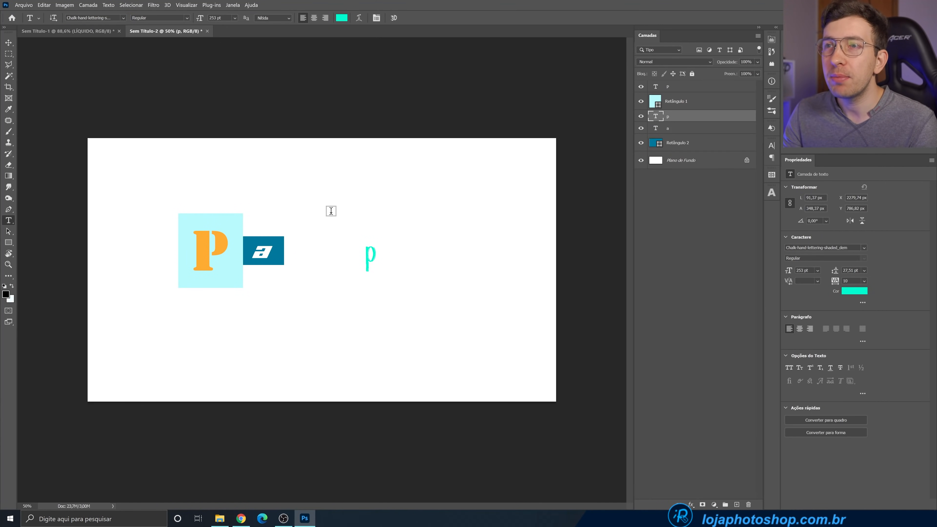
{"action": "key", "text": "ctrl+t"}
{"action": "left_click_drag", "start_coordinate": [379, 231], "coordinate": [414, 199]}
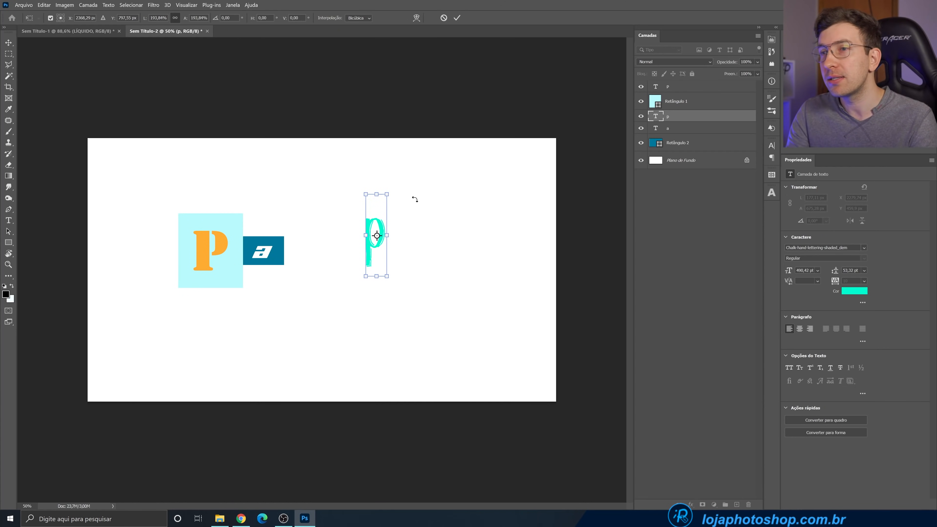
{"action": "left_click_drag", "start_coordinate": [389, 192], "coordinate": [341, 177]}
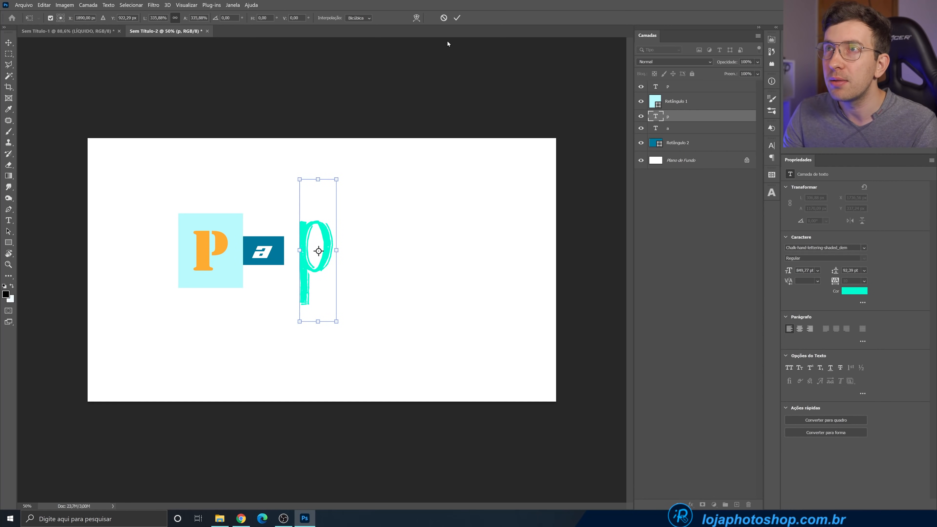
{"action": "left_click", "coordinate": [457, 18]}
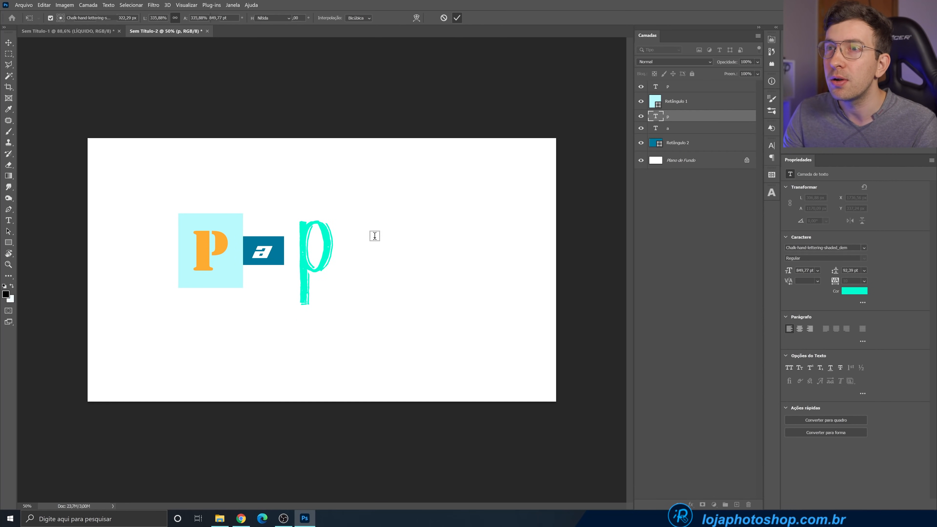
Draw a rectangle about 413 x 872 px around the lowercase p and stack its layer directly below that letter
{"action": "left_click", "coordinate": [8, 242]}
{"action": "left_click_drag", "start_coordinate": [289, 212], "coordinate": [338, 317]}
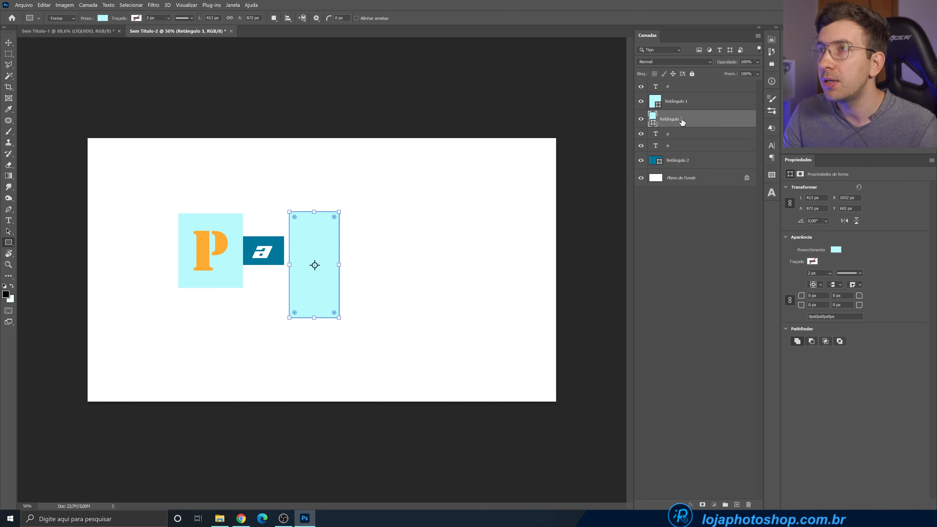
{"action": "left_click_drag", "start_coordinate": [680, 120], "coordinate": [683, 137]}
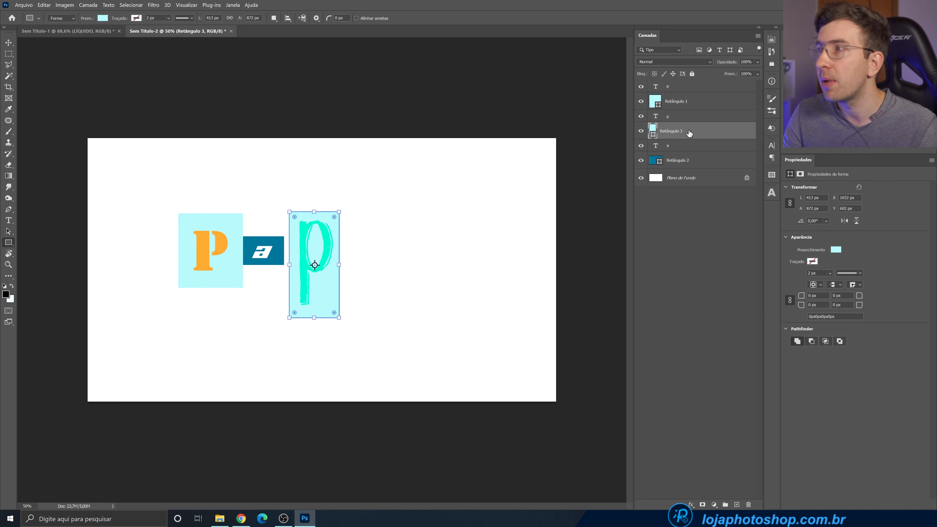
Fill the rectangle behind the lowercase p with a strong pink
{"action": "left_click", "coordinate": [113, 21]}
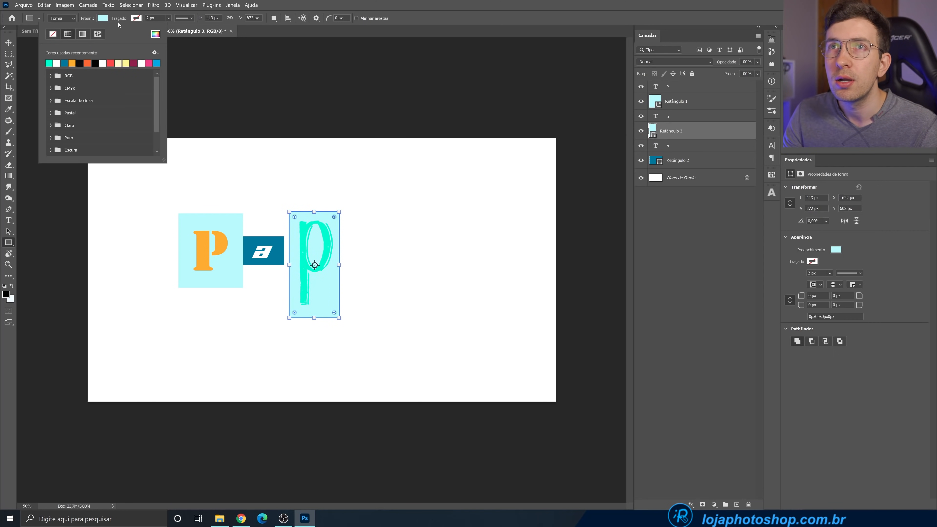
{"action": "left_click", "coordinate": [155, 34]}
{"action": "left_click", "coordinate": [746, 283]}
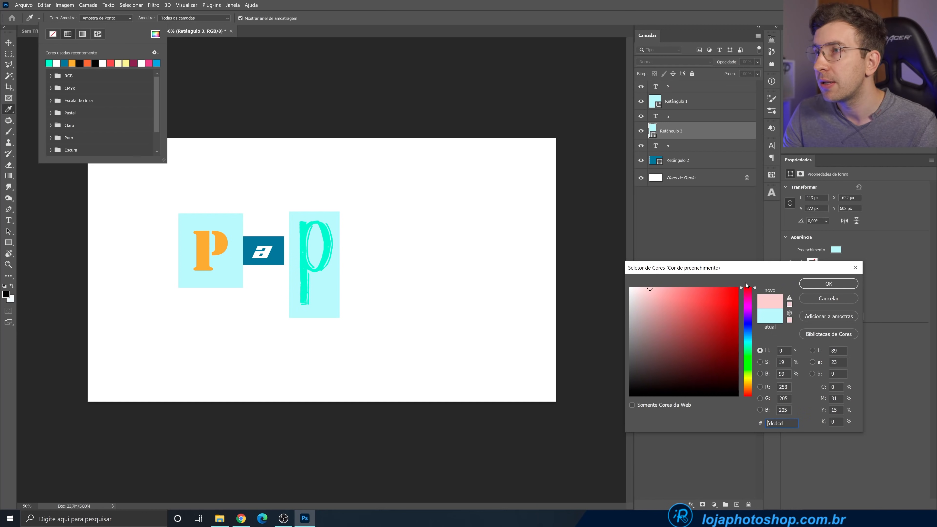
{"action": "left_click", "coordinate": [717, 292]}
{"action": "left_click_drag", "start_coordinate": [746, 293], "coordinate": [746, 294]}
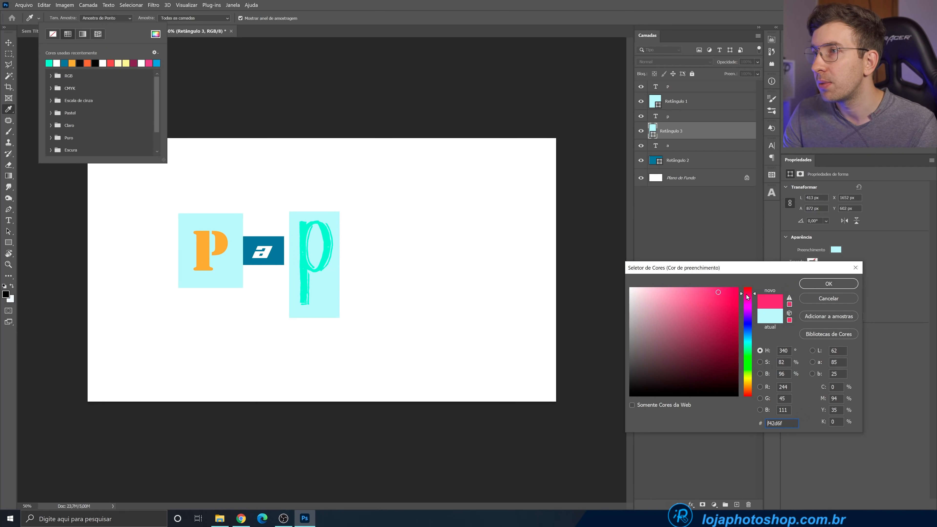
{"action": "left_click", "coordinate": [721, 296]}
{"action": "left_click", "coordinate": [812, 282]}
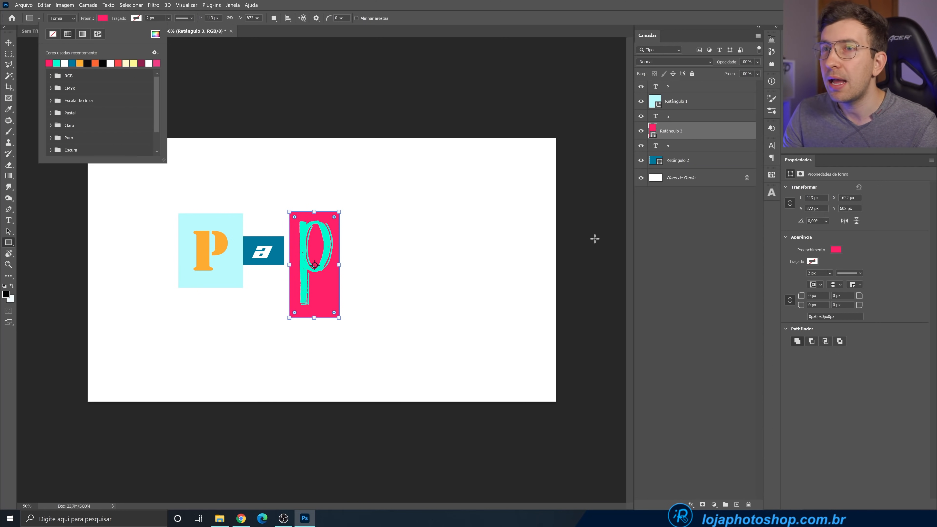
Add a text layer with a capital E to the right of the pink rectangle and set its font to BIOWEAPON
{"action": "left_click", "coordinate": [9, 220]}
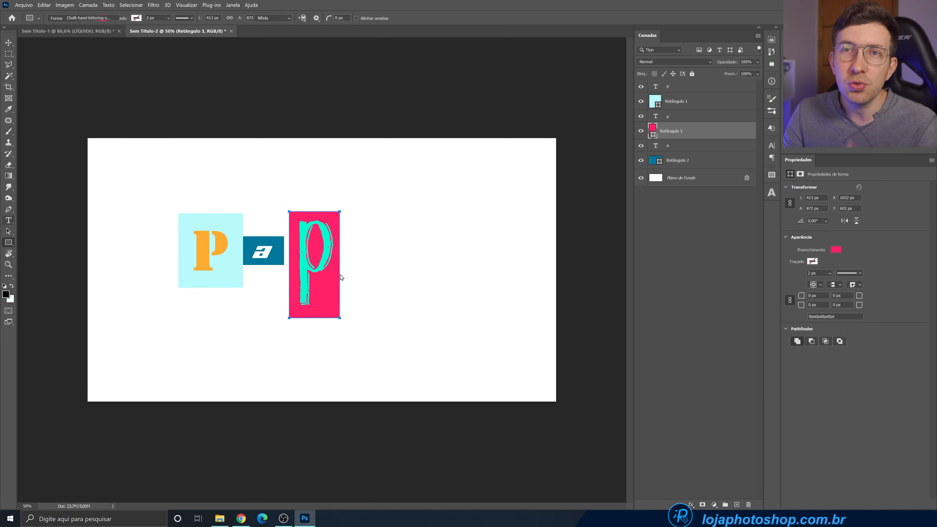
{"action": "left_click", "coordinate": [387, 283]}
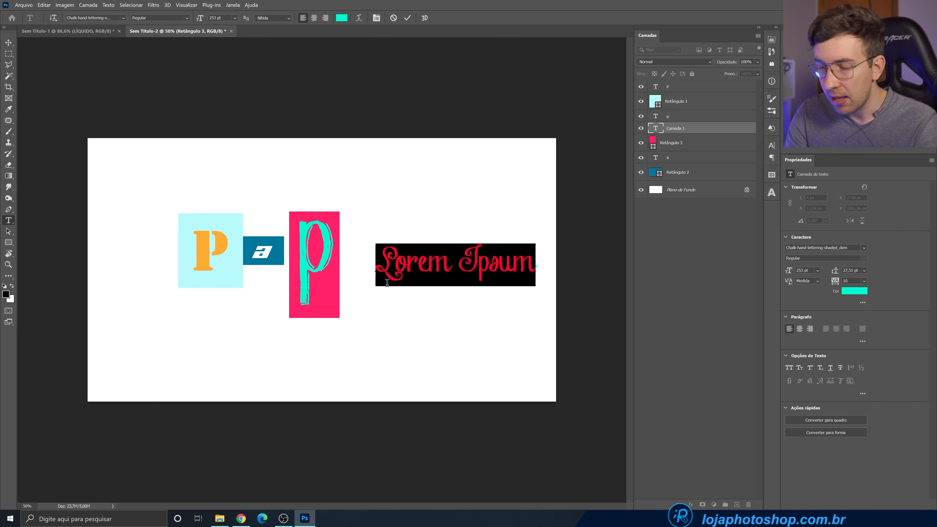
{"action": "type", "text": "E"}
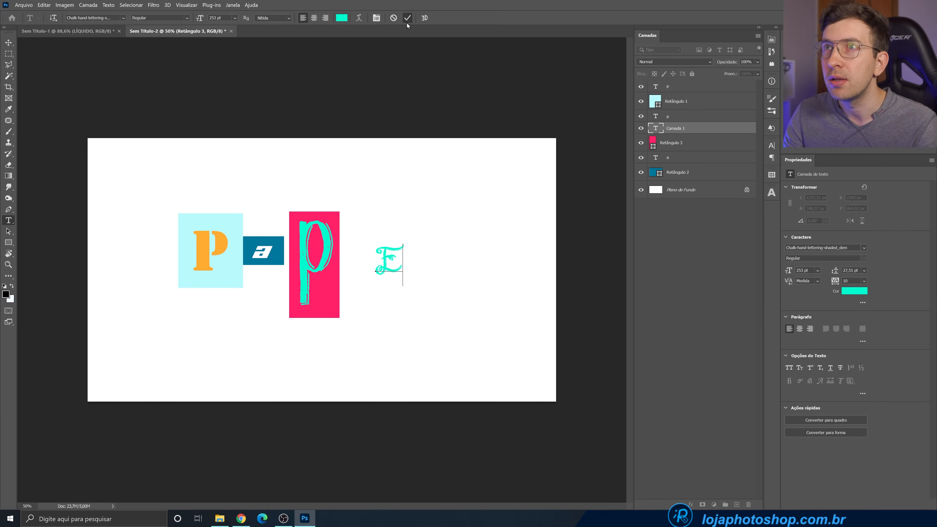
{"action": "key", "text": "ctrl+Return"}
{"action": "left_click", "coordinate": [124, 17]}
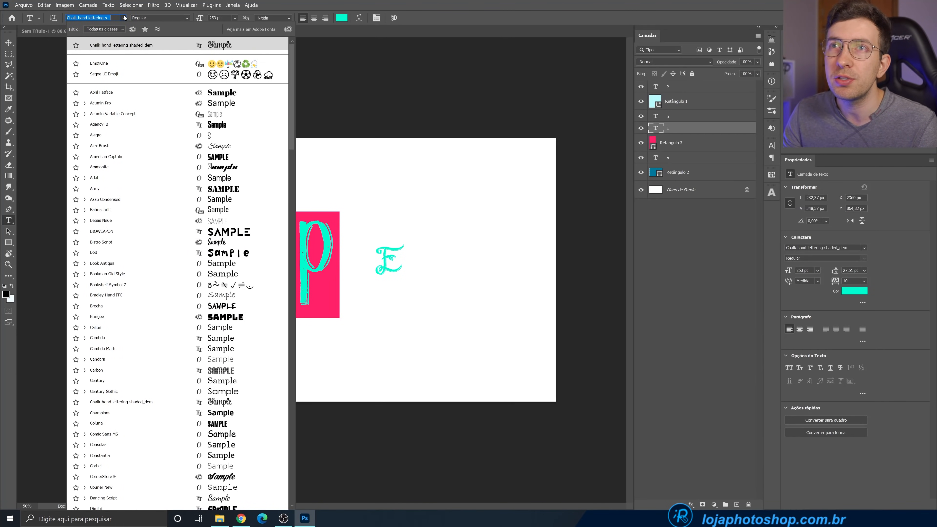
{"action": "scroll", "coordinate": [263, 86], "scroll_direction": "down", "scroll_amount": 5}
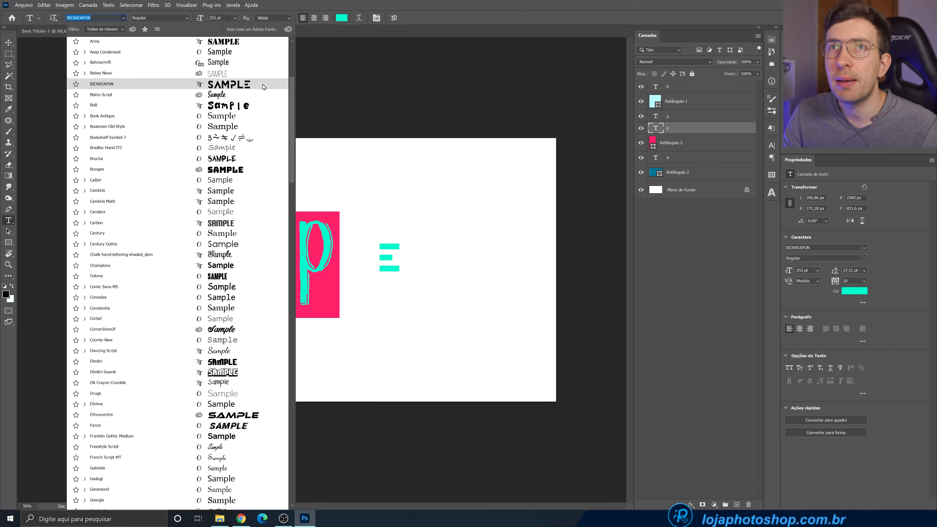
{"action": "left_click", "coordinate": [263, 85]}
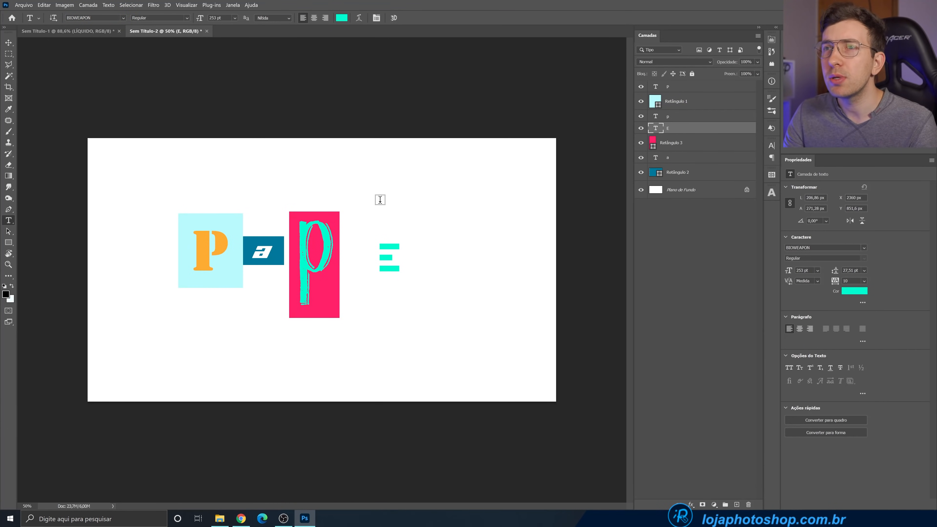
Enlarge the E to about 389 pt and draw a rectangle about 390 x 496 px around it, stacked directly below the letter
{"action": "key", "text": "ctrl+t"}
{"action": "left_click_drag", "start_coordinate": [400, 238], "coordinate": [403, 280]}
{"action": "key", "text": "Return"}
{"action": "key", "text": "u"}
{"action": "left_click_drag", "start_coordinate": [408, 280], "coordinate": [407, 281]}
{"action": "left_click_drag", "start_coordinate": [674, 131], "coordinate": [679, 150]}
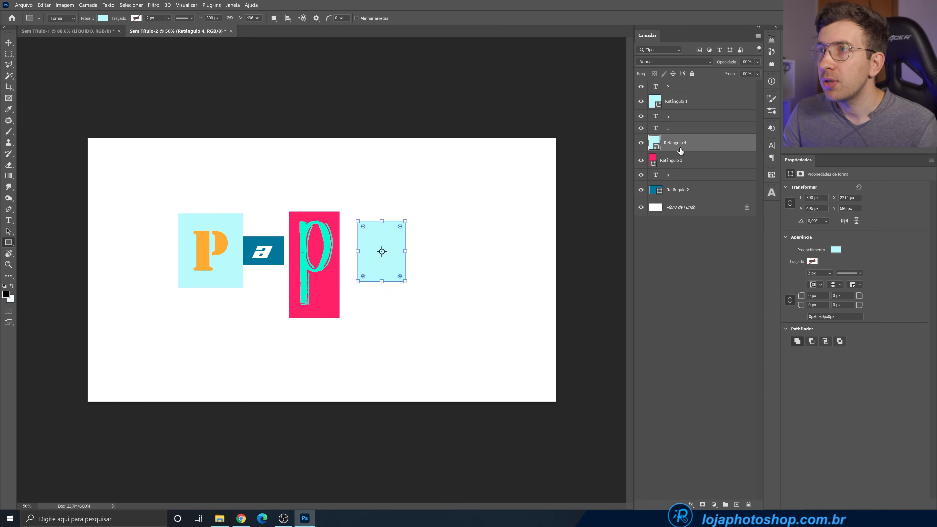
Set the letter E's colour to yellow f6ea69
{"action": "left_click", "coordinate": [692, 130]}
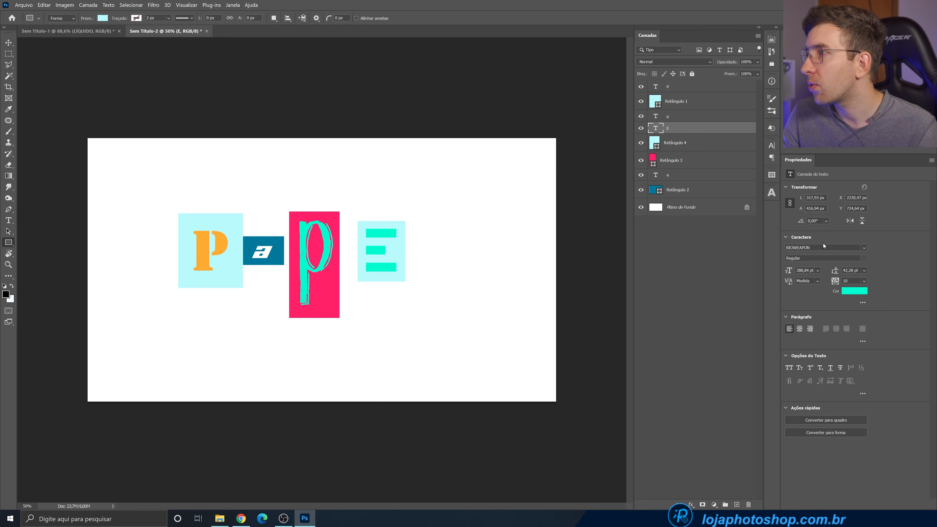
{"action": "left_click", "coordinate": [851, 292]}
{"action": "left_click_drag", "start_coordinate": [747, 345], "coordinate": [750, 381]}
{"action": "left_click", "coordinate": [691, 291]}
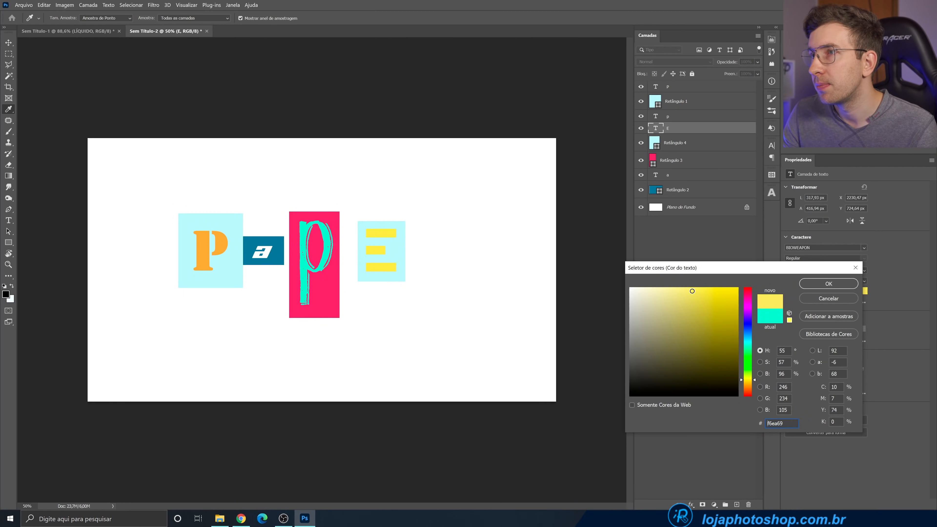
{"action": "left_click", "coordinate": [828, 284]}
Fill the rectangle behind the E with a near-black tone
{"action": "left_click", "coordinate": [682, 143]}
{"action": "key", "text": "u"}
{"action": "left_click", "coordinate": [835, 250]}
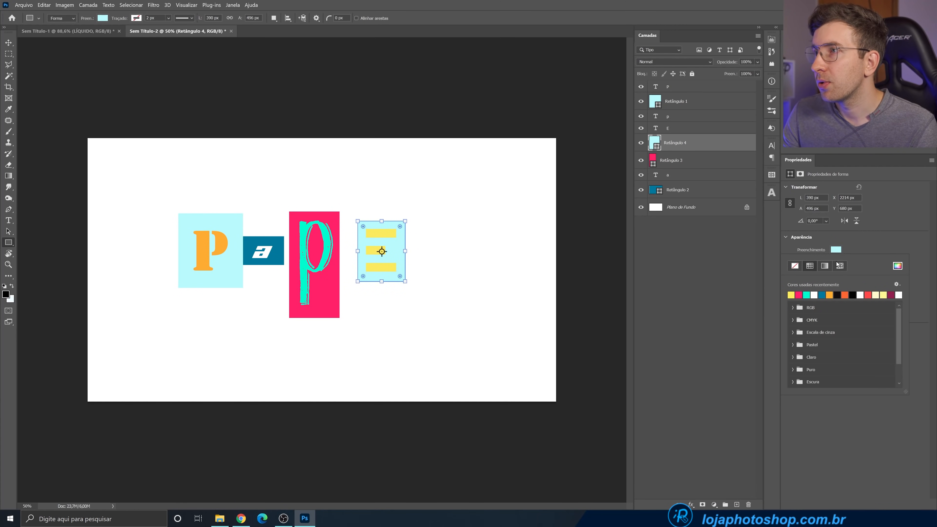
{"action": "left_click", "coordinate": [837, 294]}
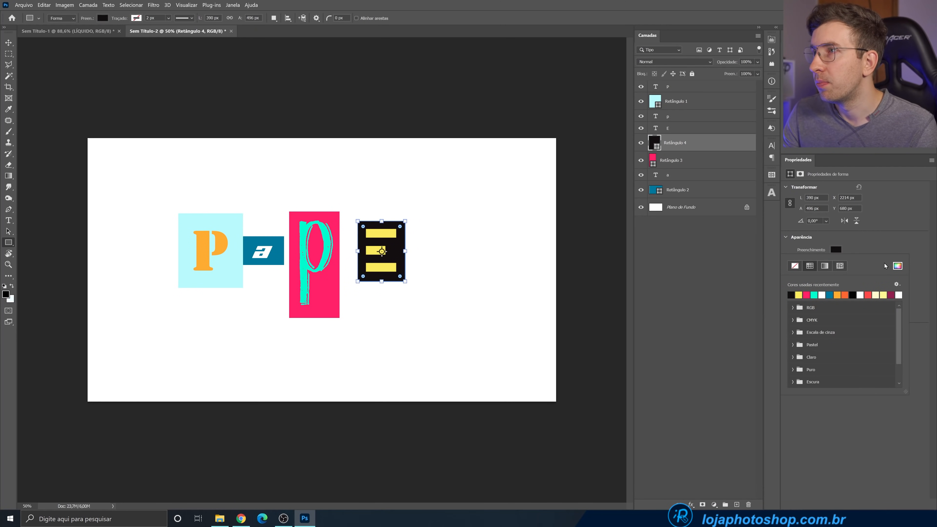
{"action": "left_click", "coordinate": [897, 266]}
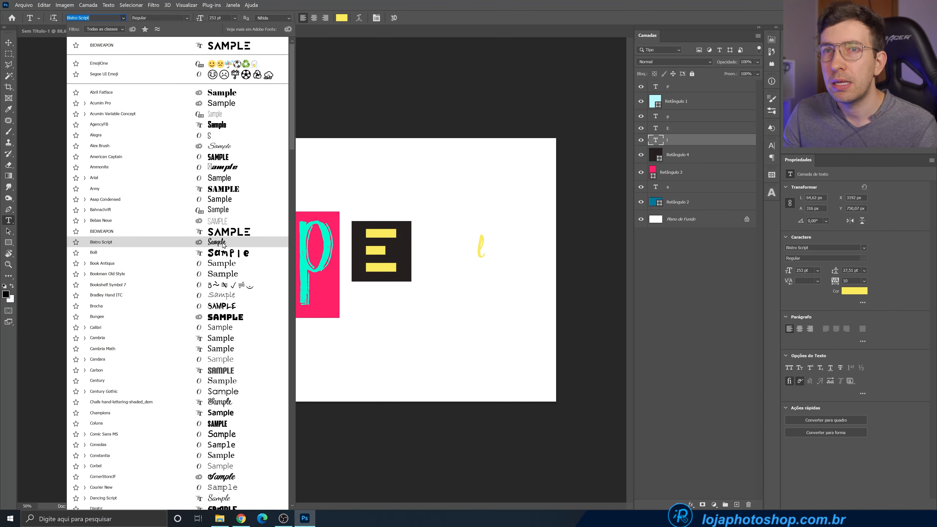
Set the letter l's font to Bistro Script, enlarge it to about 773 pt and place it just right of the E's rectangle
{"action": "left_click", "coordinate": [223, 243]}
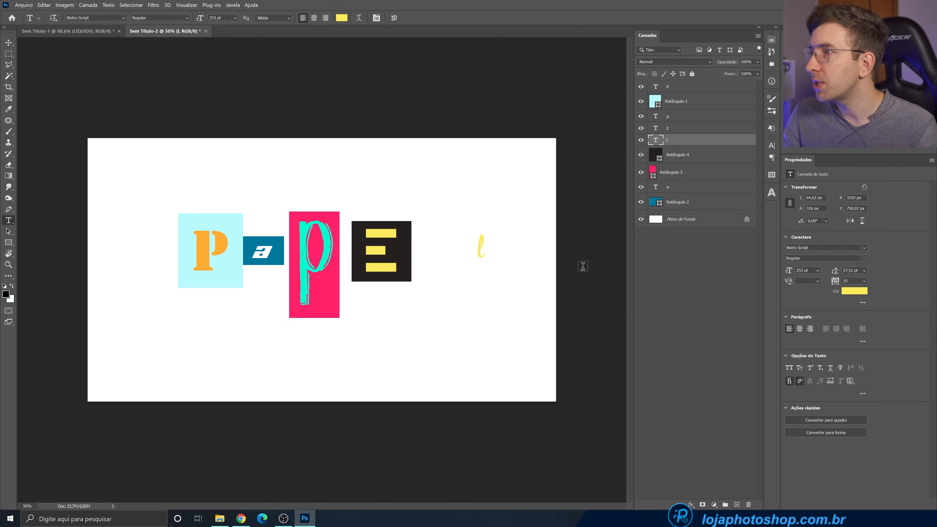
{"action": "key", "text": "ctrl+t"}
{"action": "left_click_drag", "start_coordinate": [487, 228], "coordinate": [527, 202]}
{"action": "left_click_drag", "start_coordinate": [480, 223], "coordinate": [434, 238]}
{"action": "left_click", "coordinate": [456, 18]}
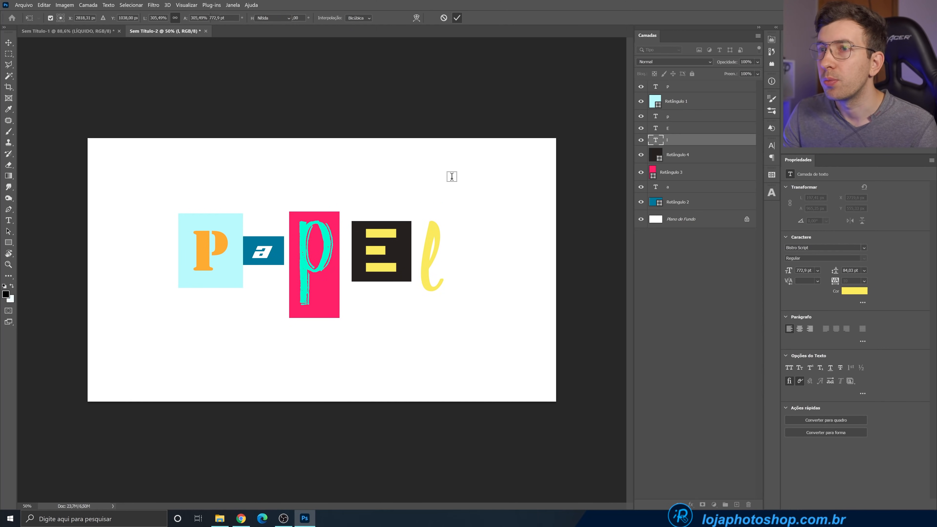
Draw a rectangle about 455 x 826 px around the l and stack its layer directly below that letter
{"action": "left_click", "coordinate": [8, 243]}
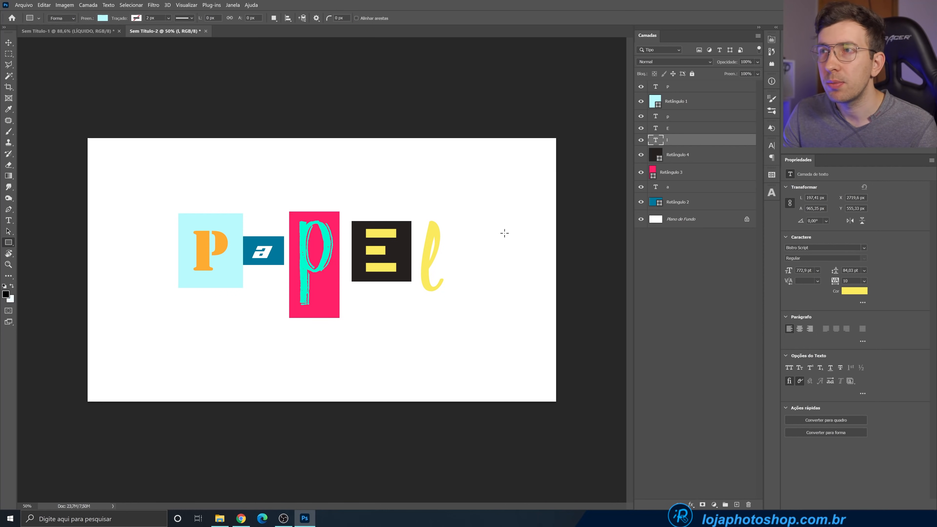
{"action": "left_click_drag", "start_coordinate": [404, 210], "coordinate": [459, 310]}
{"action": "left_click_drag", "start_coordinate": [686, 144], "coordinate": [692, 166]}
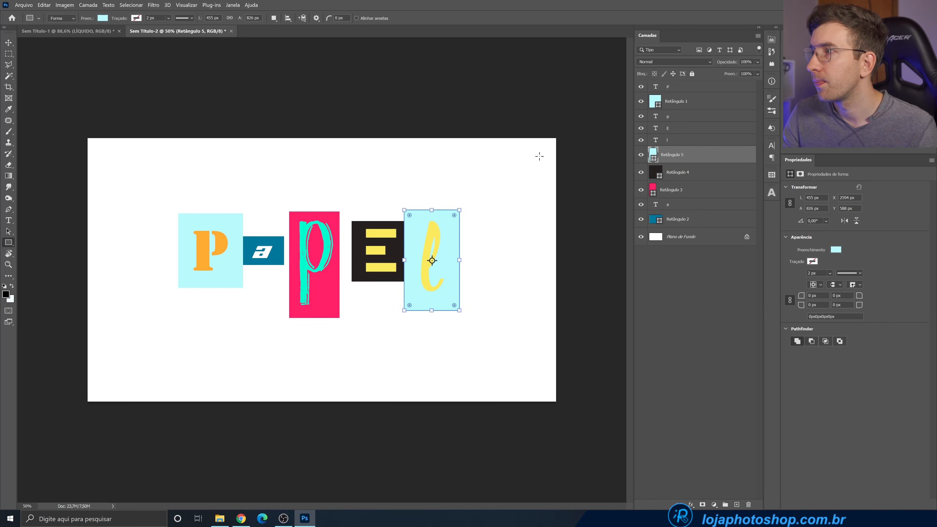
Fill the rectangle behind the l with beige dbd3c7 and set the letter l's colour to white ffffff
{"action": "left_click", "coordinate": [102, 18]}
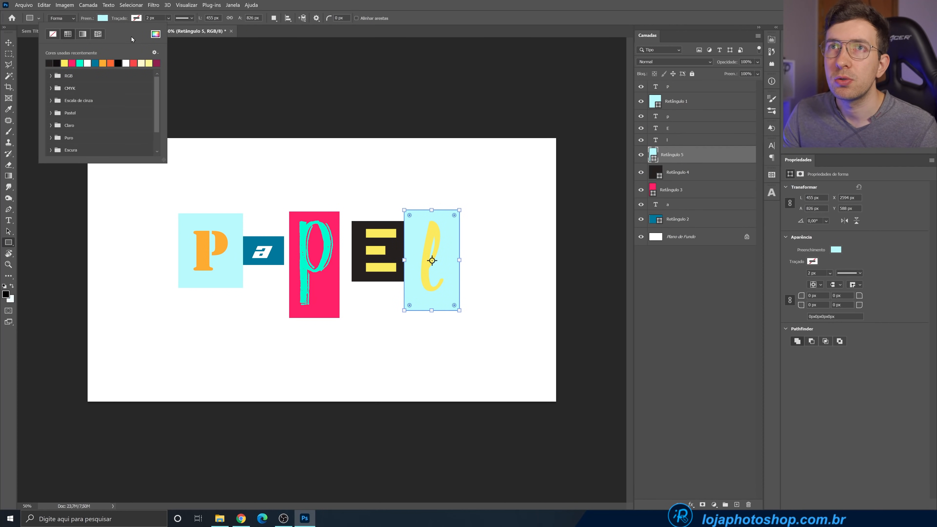
{"action": "left_click", "coordinate": [155, 35]}
{"action": "type", "text": "dbd3c7"}
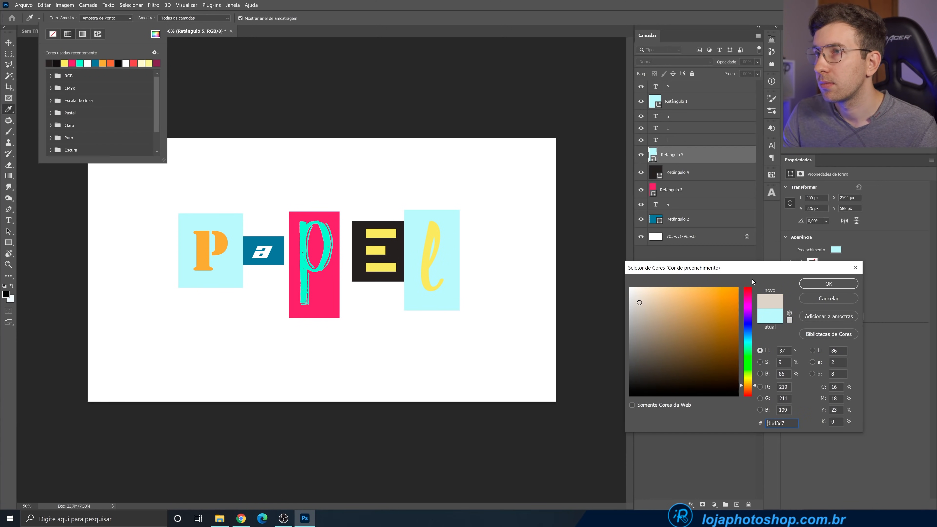
{"action": "left_click", "coordinate": [826, 284]}
{"action": "left_click", "coordinate": [698, 144]}
{"action": "left_click", "coordinate": [851, 287]}
{"action": "type", "text": "ffffff"}
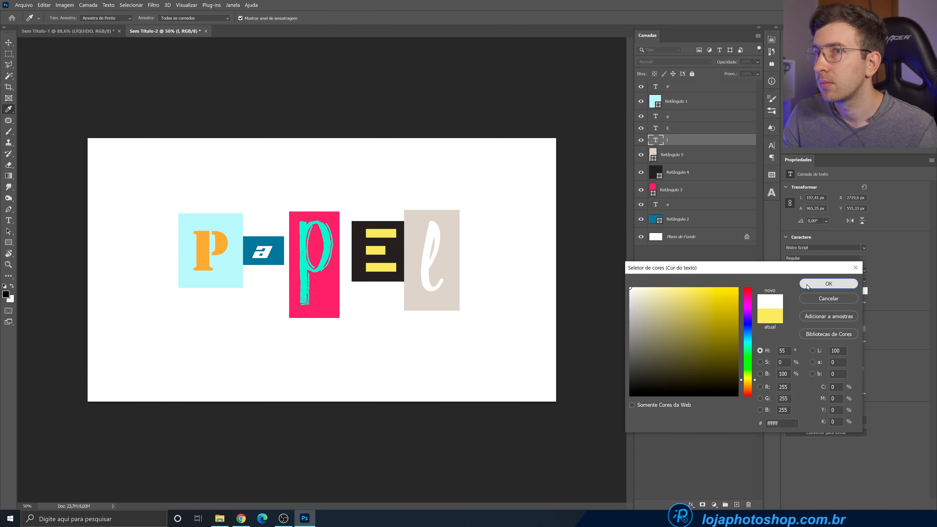
{"action": "left_click", "coordinate": [814, 286]}
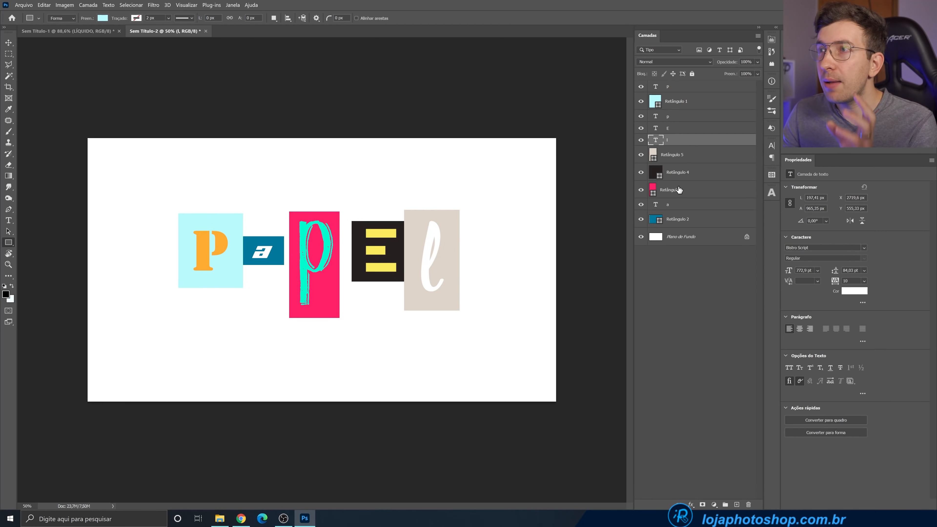
Group the letter a's layer with its blue rectangle and name the group a
{"action": "left_click", "coordinate": [682, 205]}
{"action": "left_click", "coordinate": [682, 205]}
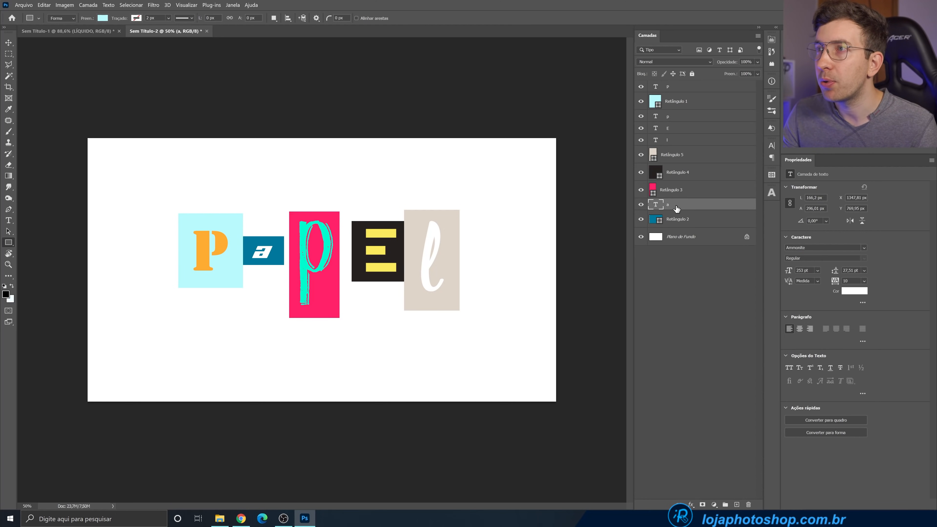
{"action": "left_click", "coordinate": [688, 222], "text": "shift"}
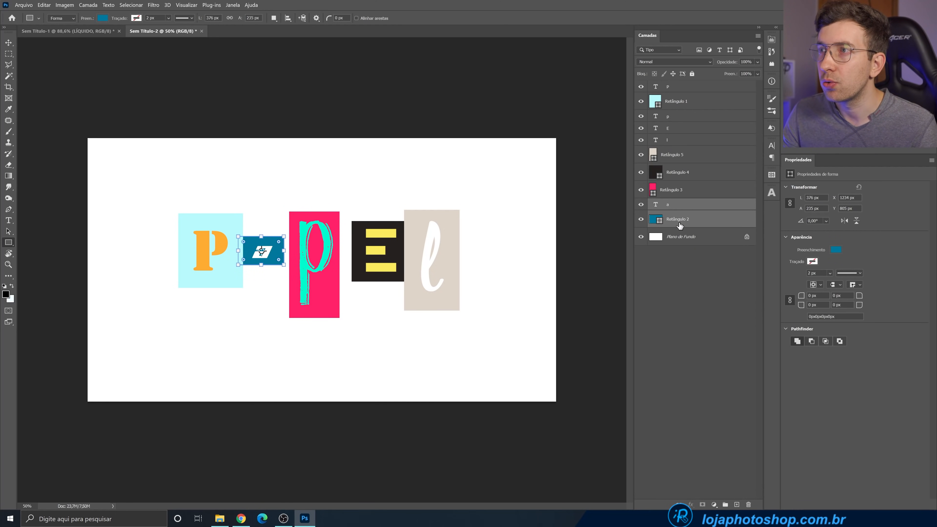
{"action": "key", "text": "ctrl+g"}
{"action": "double_click", "coordinate": [670, 203]}
{"action": "type", "text": "a"}
{"action": "key", "text": "Return"}
Identify the second p's text layer by toggling its visibility and stack it directly above the pink rectangle's layer
{"action": "left_click", "coordinate": [672, 197]}
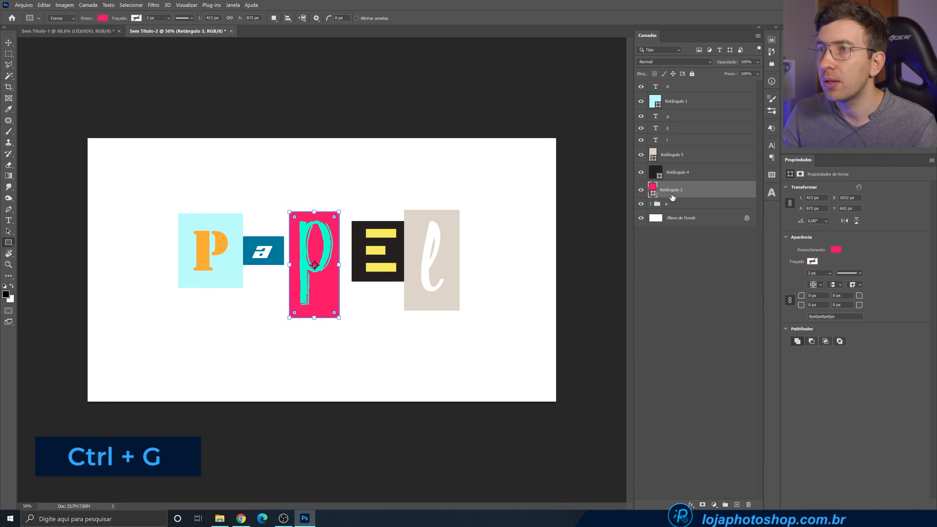
{"action": "left_click", "coordinate": [641, 117]}
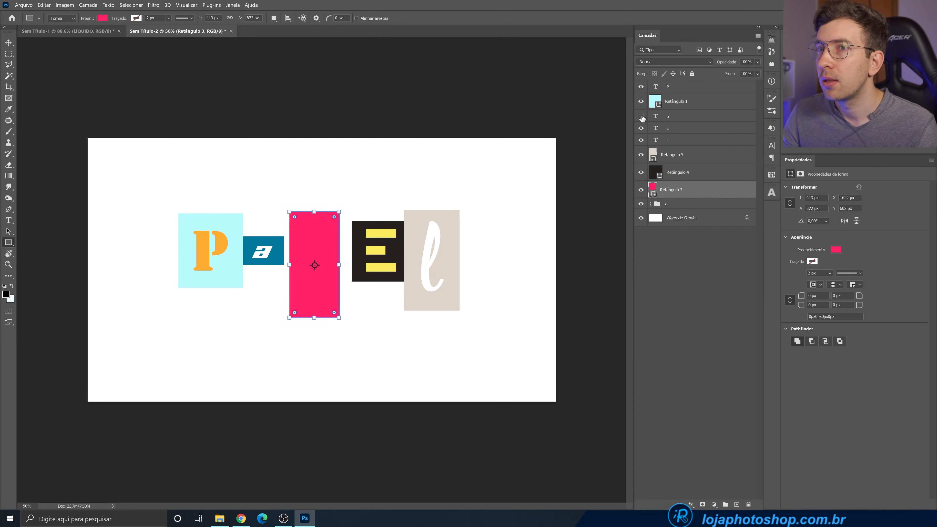
{"action": "left_click_drag", "start_coordinate": [681, 117], "coordinate": [685, 191]}
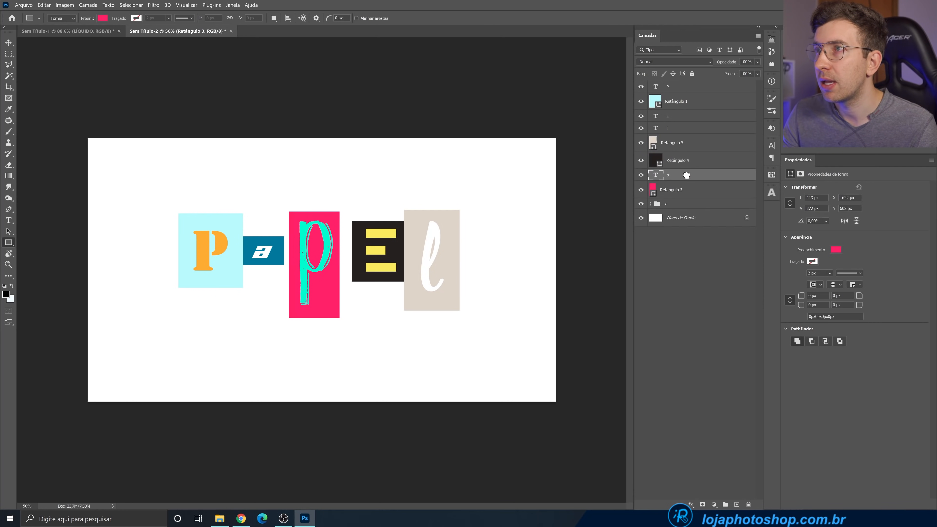
Group the second p's layer with its pink rectangle and name the group p
{"action": "left_click", "coordinate": [685, 191], "text": "shift"}
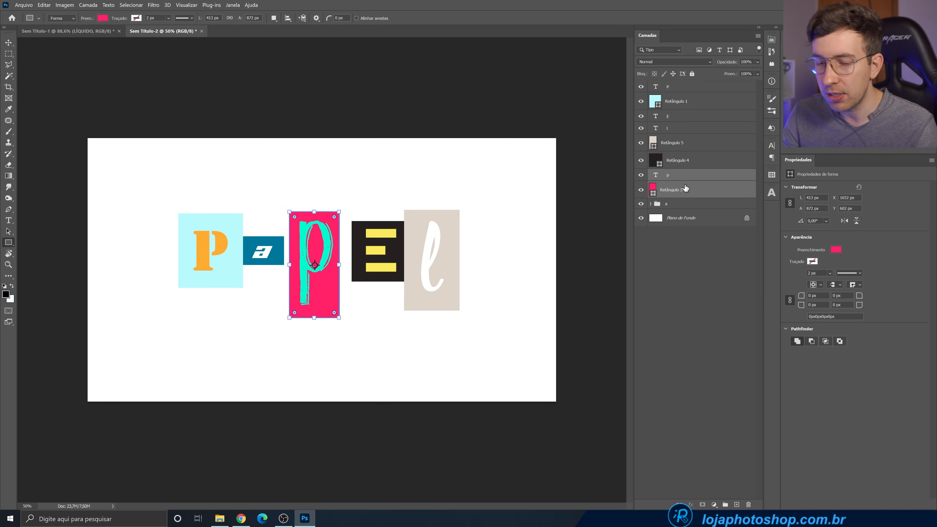
{"action": "key", "text": "ctrl+g"}
{"action": "double_click", "coordinate": [678, 174]}
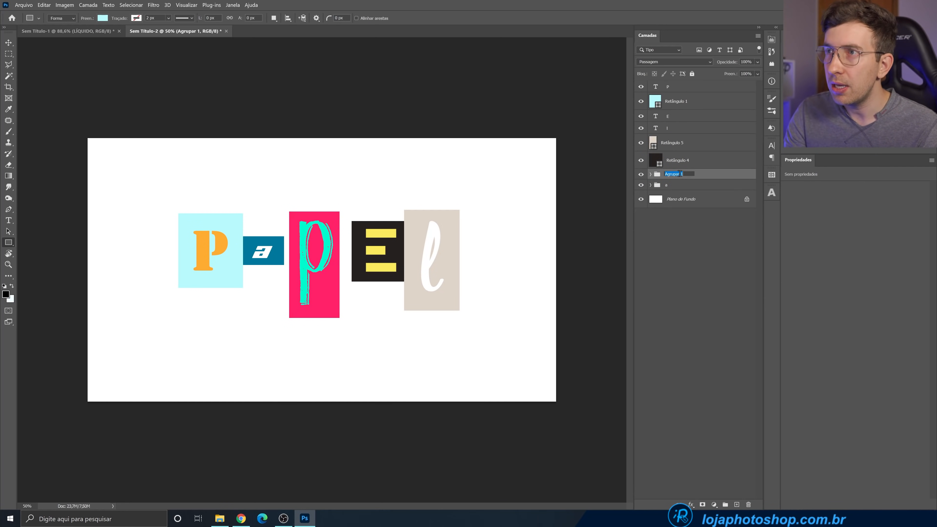
{"action": "type", "text": "p"}
{"action": "key", "text": "Return"}
Group the letter E's layer with its black rectangle and name the group e
{"action": "left_click", "coordinate": [681, 160]}
{"action": "left_click", "coordinate": [678, 117], "text": "ctrl"}
{"action": "key", "text": "ctrl+g"}
{"action": "double_click", "coordinate": [674, 116]}
{"action": "type", "text": "e"}
{"action": "key", "text": "Return"}
Group the letter l's layer with its beige rectangle and name the group l
{"action": "left_click", "coordinate": [678, 128]}
{"action": "left_click", "coordinate": [682, 142], "text": "ctrl"}
{"action": "key", "text": "ctrl+g"}
{"action": "double_click", "coordinate": [675, 126]}
{"action": "type", "text": "l"}
Group the first P's layer with its light blue rectangle and name the group p
{"action": "left_click", "coordinate": [685, 100]}
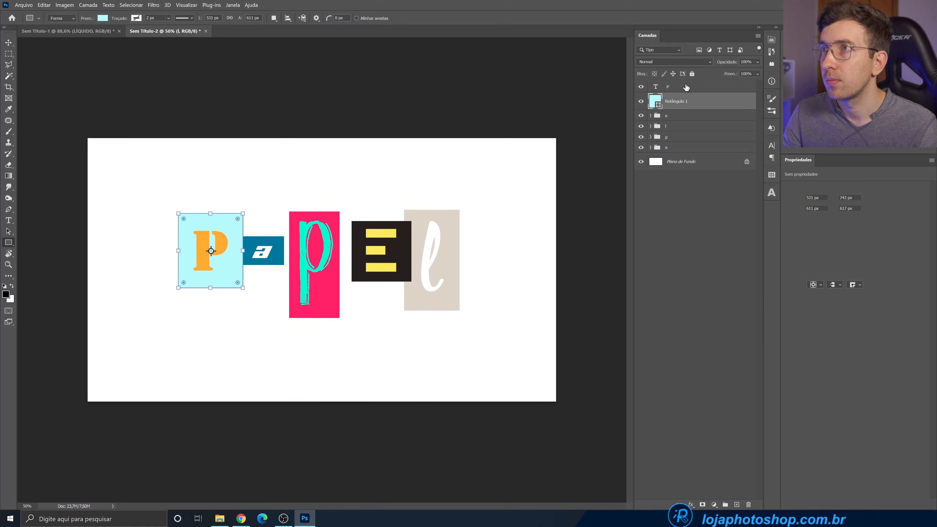
{"action": "left_click", "coordinate": [685, 88], "text": "ctrl"}
{"action": "key", "text": "ctrl+g"}
{"action": "double_click", "coordinate": [674, 86]}
{"action": "type", "text": "p"}
{"action": "key", "text": "Return"}
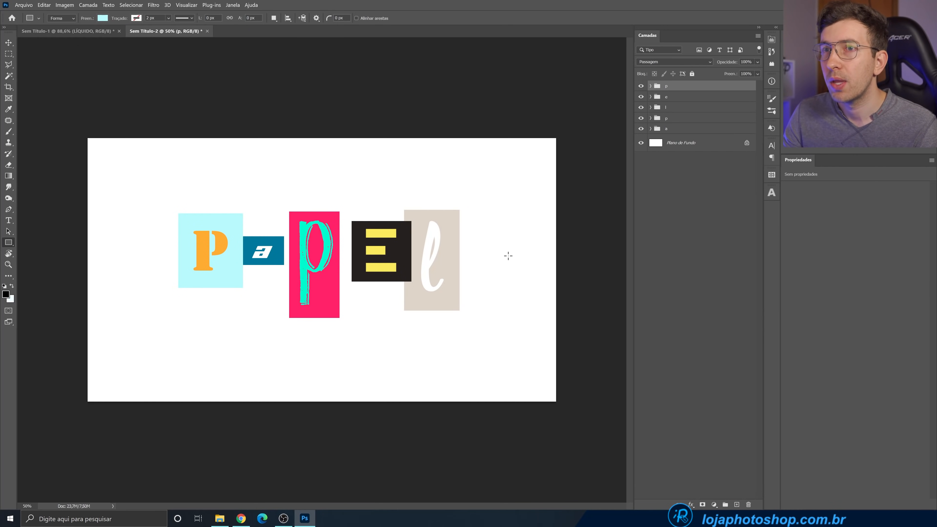
Rotate the first P's group about 5° counterclockwise, scale it to about 102% and shift it slightly down
{"action": "key", "text": "ctrl+t"}
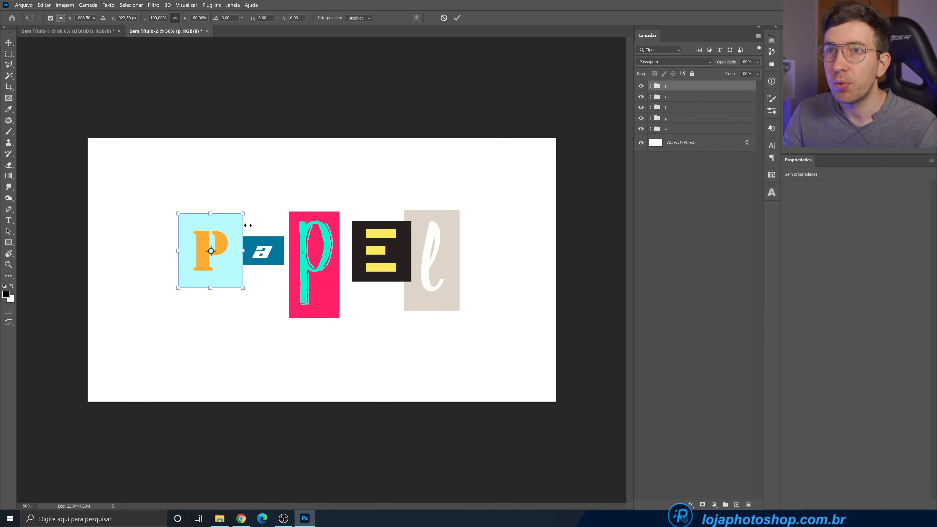
{"action": "left_click_drag", "start_coordinate": [251, 209], "coordinate": [240, 207]}
{"action": "left_click_drag", "start_coordinate": [227, 222], "coordinate": [226, 227]}
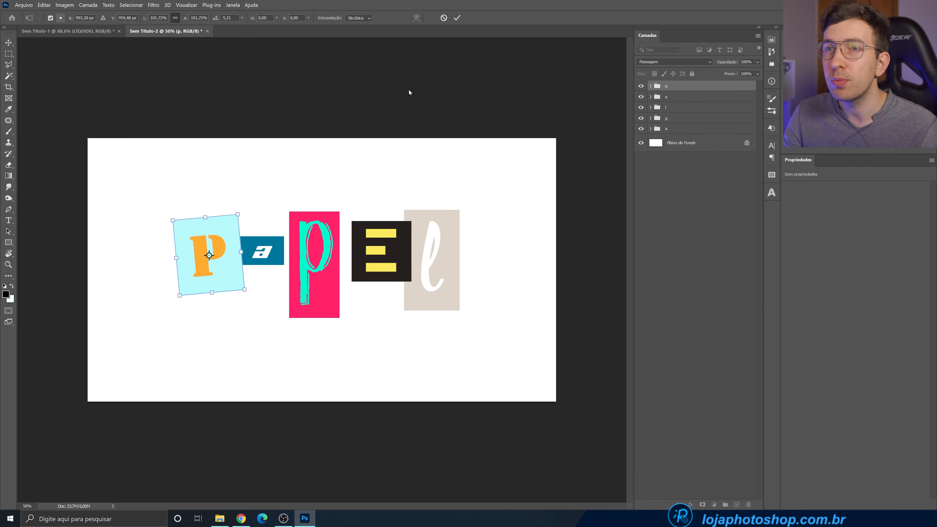
{"action": "key", "text": "Return"}
{"action": "key", "text": "u"}
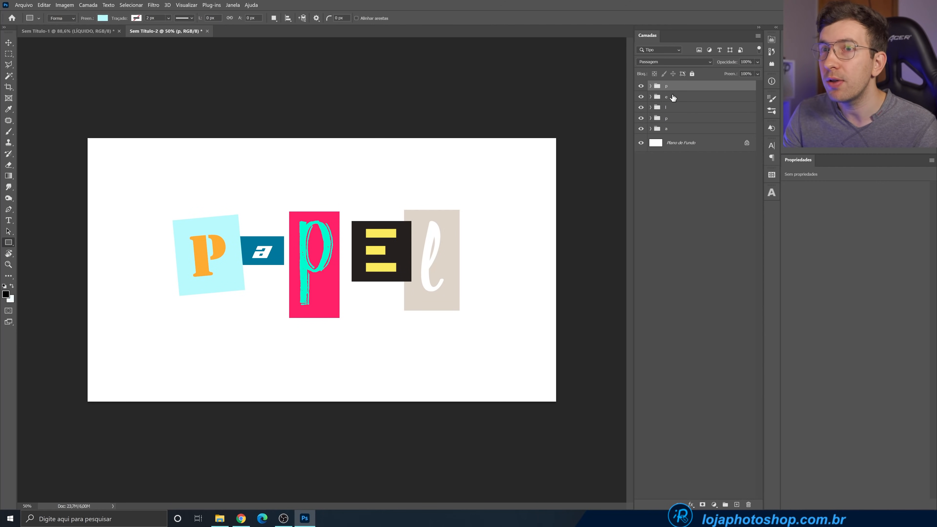
Move the group a to the top of the layer stack and enlarge it to overlap both neighbouring rectangles
{"action": "left_click", "coordinate": [676, 128]}
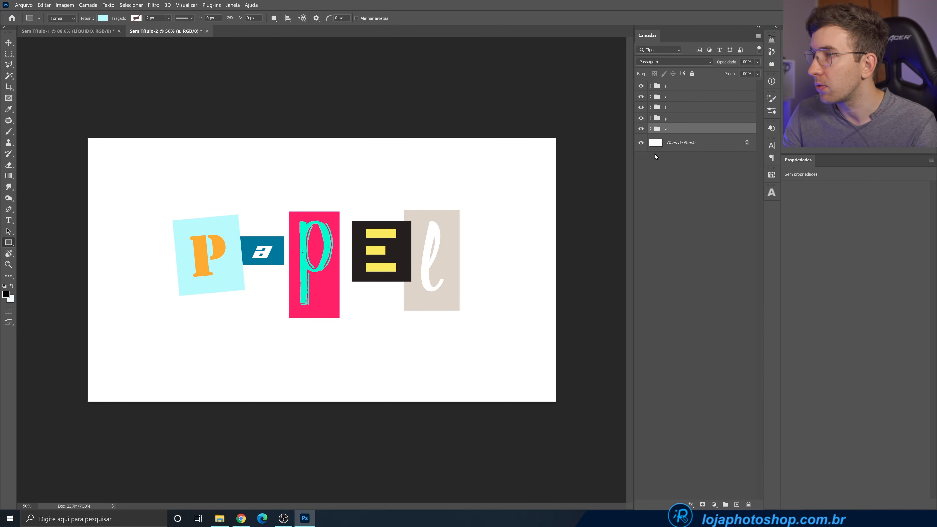
{"action": "left_click_drag", "start_coordinate": [676, 128], "coordinate": [688, 84]}
{"action": "key", "text": "ctrl+t"}
{"action": "left_click_drag", "start_coordinate": [284, 236], "coordinate": [300, 226]}
{"action": "left_click_drag", "start_coordinate": [289, 237], "coordinate": [299, 234]}
{"action": "left_click", "coordinate": [456, 18]}
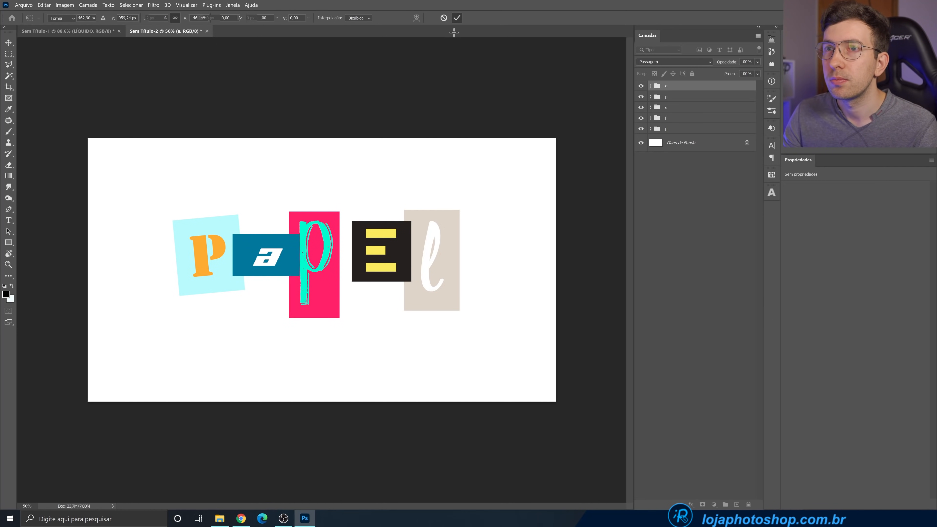
{"action": "key", "text": "u"}
Shift the second p's group rightward to meet the E's rectangle, enlarging it slightly and tilting it a little clockwise
{"action": "left_click", "coordinate": [692, 129]}
{"action": "key", "text": "v"}
{"action": "left_click_drag", "start_coordinate": [340, 302], "coordinate": [345, 305]}
{"action": "key", "text": "ctrl+t"}
{"action": "left_click_drag", "start_coordinate": [345, 218], "coordinate": [349, 211]}
{"action": "left_click_drag", "start_coordinate": [341, 226], "coordinate": [344, 230]}
{"action": "left_click_drag", "start_coordinate": [354, 204], "coordinate": [357, 205]}
{"action": "left_click", "coordinate": [457, 17]}
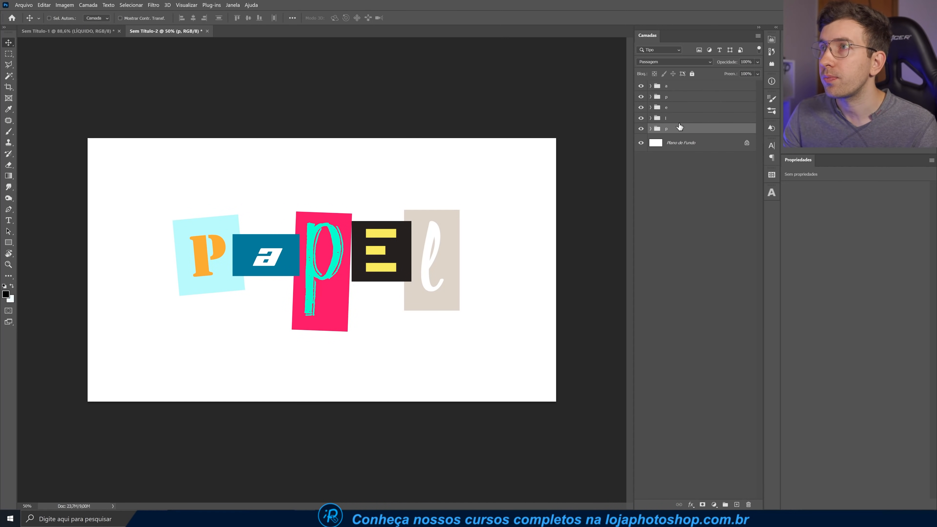
Rotate the E's group clockwise so its black rectangle tilts between the second p and the l
{"action": "left_click", "coordinate": [679, 107]}
{"action": "key", "text": "ctrl+t"}
{"action": "left_click_drag", "start_coordinate": [429, 216], "coordinate": [417, 234]}
{"action": "key", "text": "Return"}
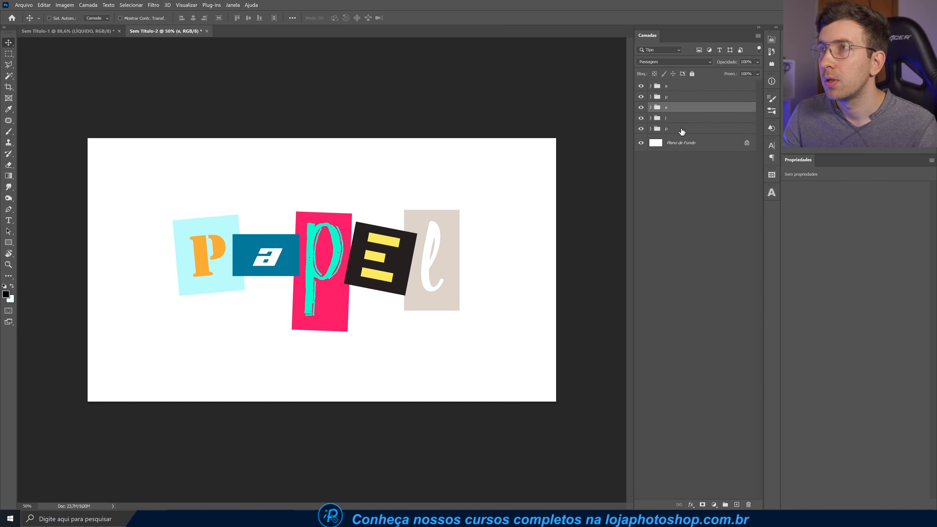
Select all five letter groups and move them together slightly down and left on the canvas
{"action": "left_click", "coordinate": [681, 128]}
{"action": "left_click", "coordinate": [675, 85], "text": "shift"}
{"action": "left_click_drag", "start_coordinate": [403, 290], "coordinate": [399, 302]}
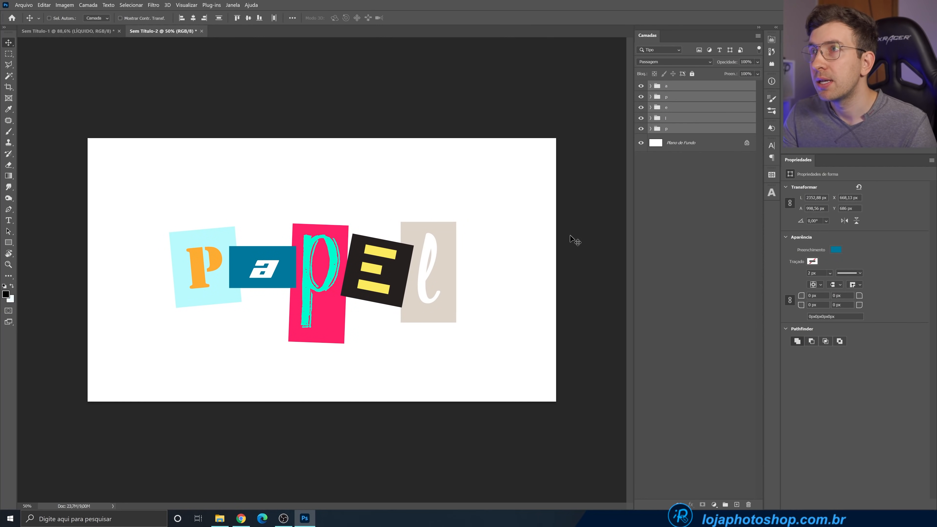
Add a Pattern Overlay effect to the first P's group and open the list of available patterns
{"action": "left_click", "coordinate": [683, 86]}
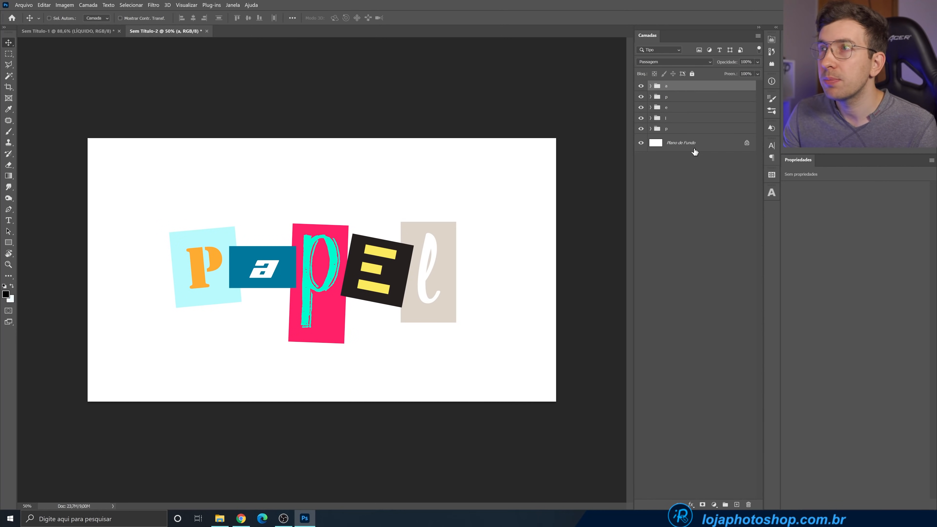
{"action": "left_click", "coordinate": [642, 97]}
{"action": "left_click", "coordinate": [641, 97]}
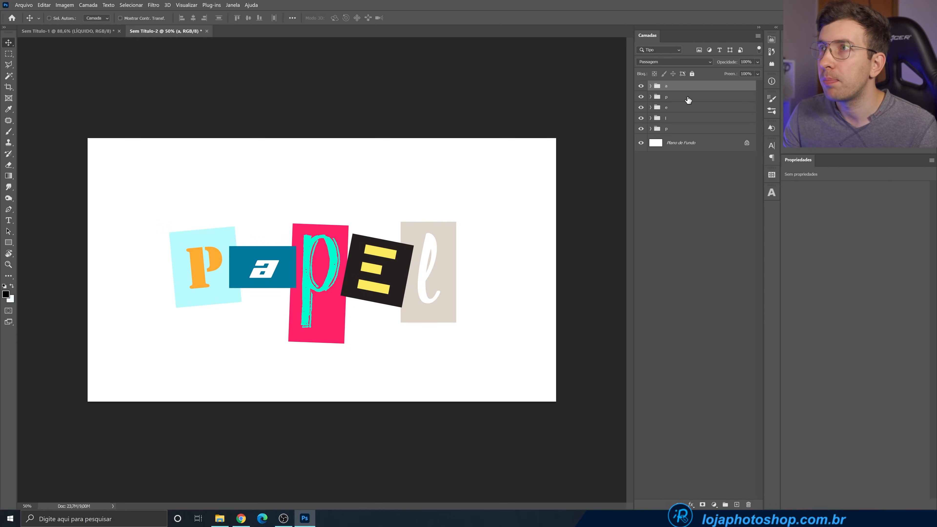
{"action": "left_click", "coordinate": [688, 98]}
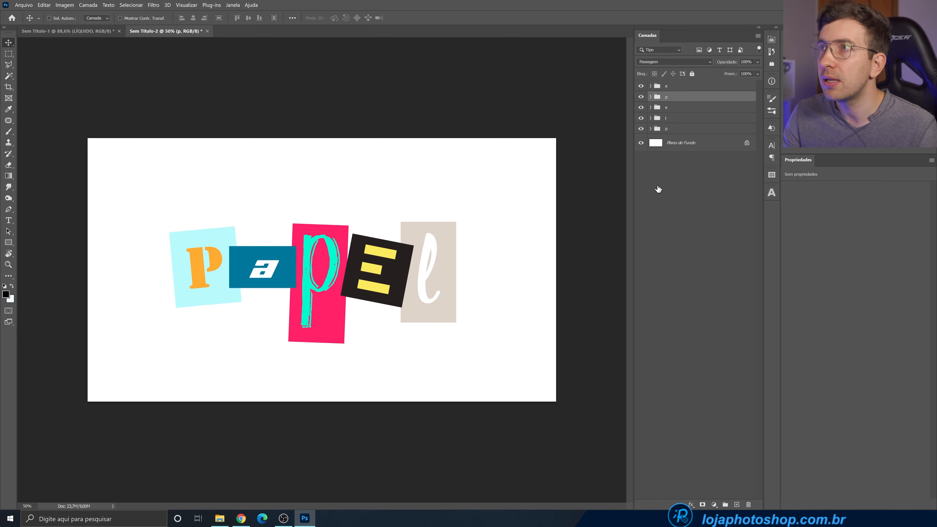
{"action": "left_click", "coordinate": [597, 360]}
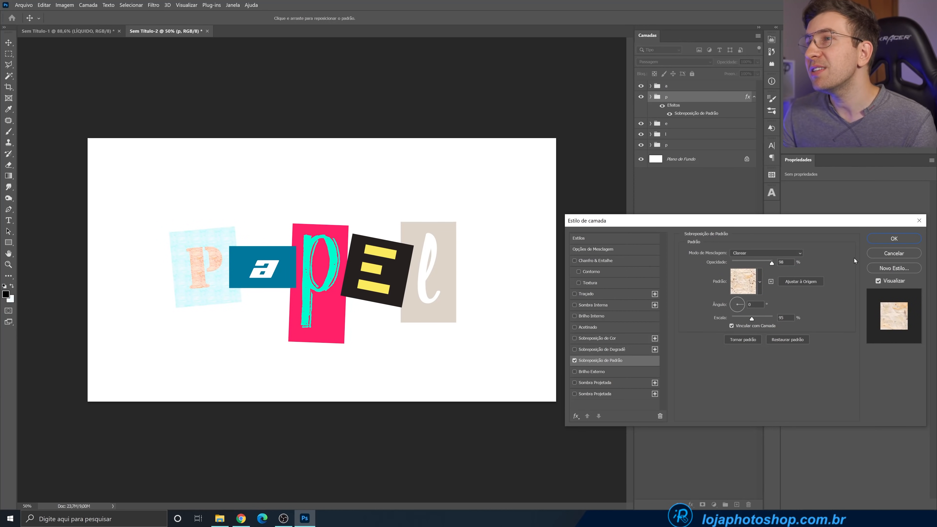
{"action": "left_click", "coordinate": [760, 282]}
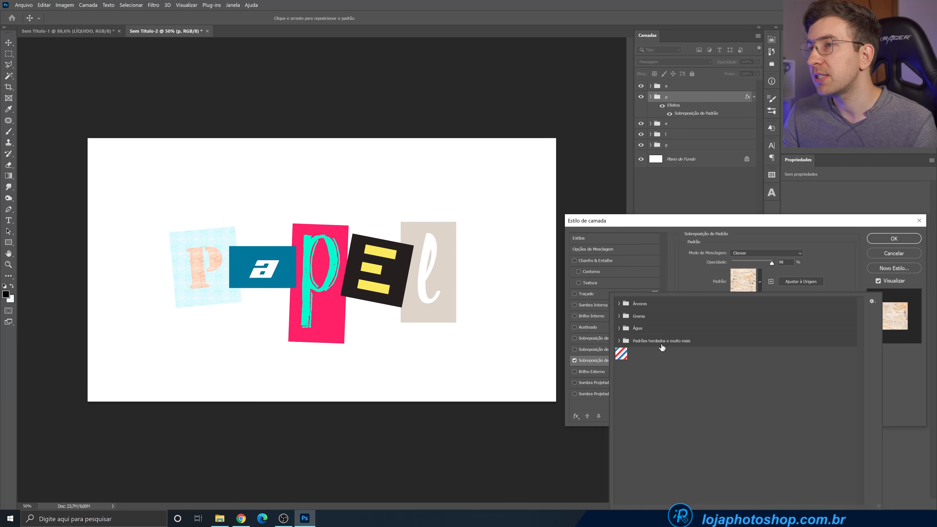
Cancel the open layer style and examine where the Padrões options offer the "Padrões herdados e muito mais" set
{"action": "left_click", "coordinate": [898, 255]}
{"action": "left_click", "coordinate": [899, 254]}
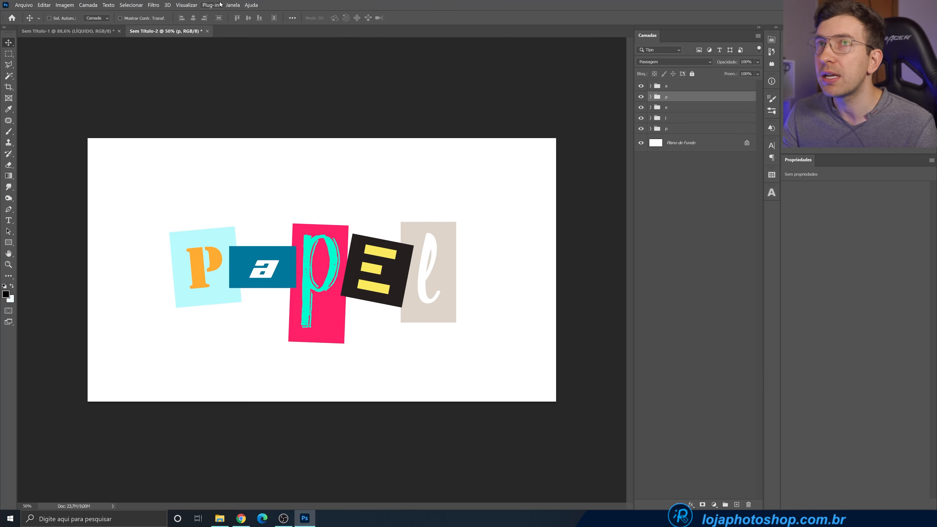
{"action": "left_click", "coordinate": [235, 6]}
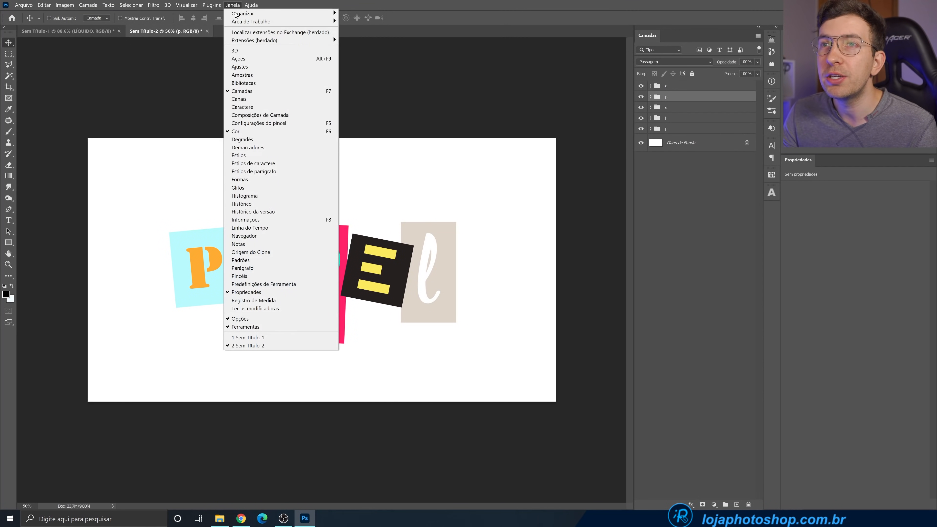
{"action": "left_click", "coordinate": [255, 260]}
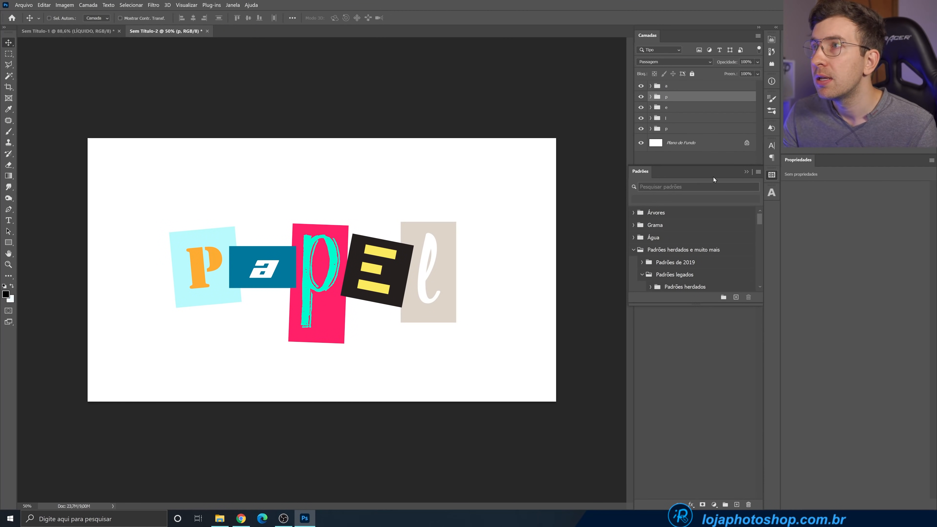
{"action": "left_click", "coordinate": [760, 172]}
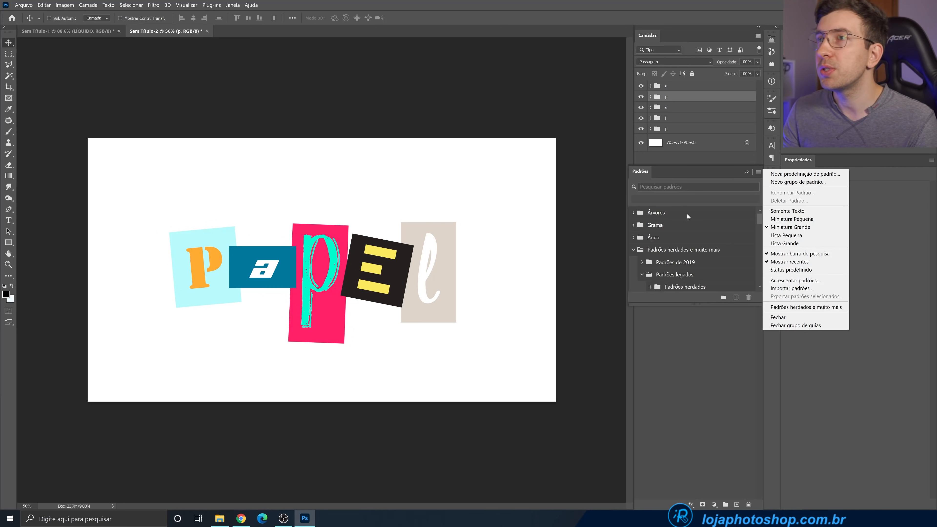
{"action": "left_click", "coordinate": [668, 349]}
{"action": "left_click", "coordinate": [746, 171]}
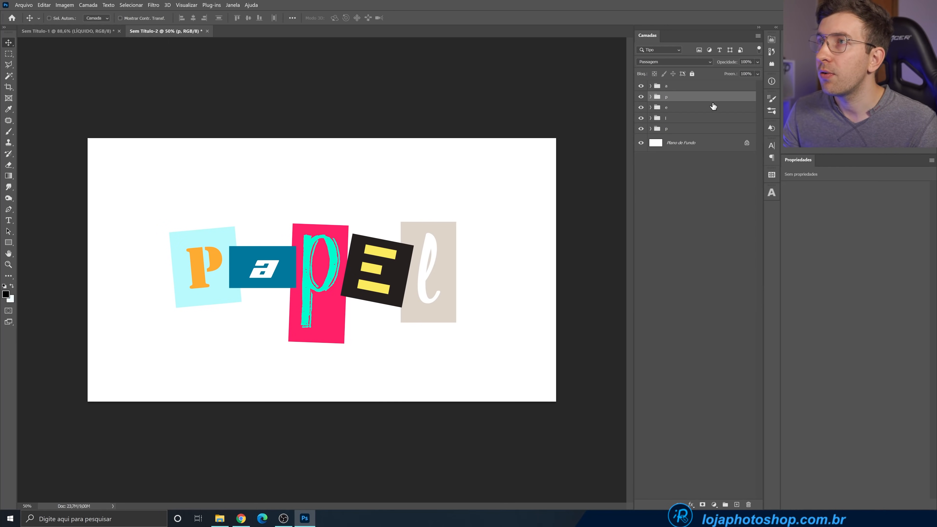
Add a Sobreposição de Padrão to the first "p" group and expand the Padrões herdados e muito mais and Padrões de 2019 sets
{"action": "double_click", "coordinate": [660, 168]}
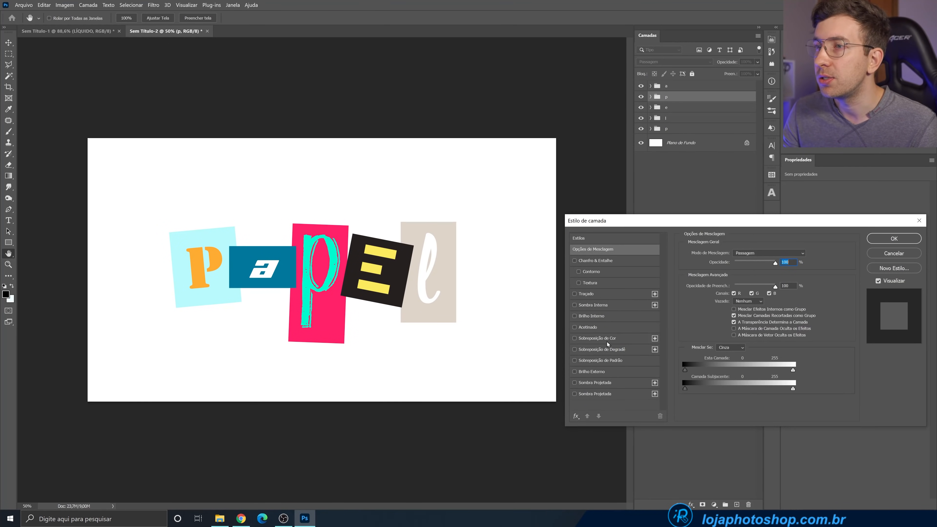
{"action": "left_click", "coordinate": [611, 360]}
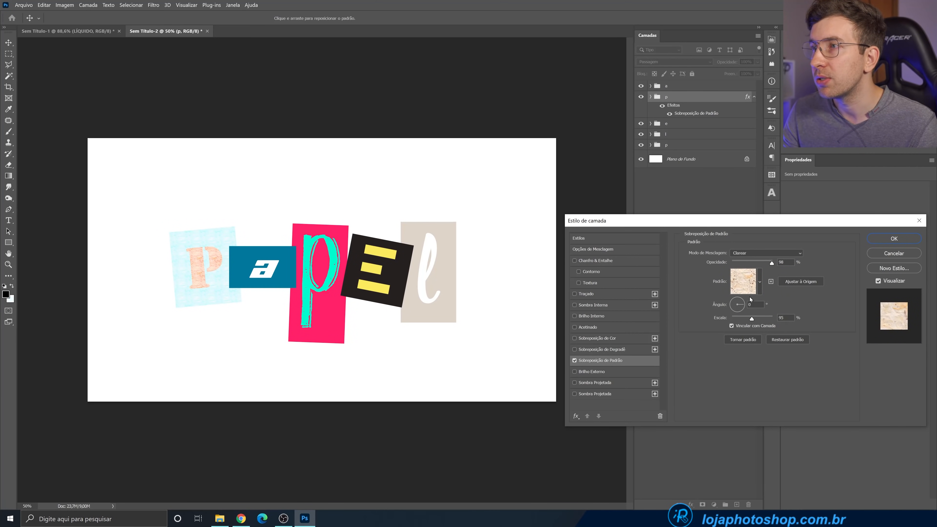
{"action": "left_click", "coordinate": [759, 282]}
{"action": "left_click", "coordinate": [619, 341]}
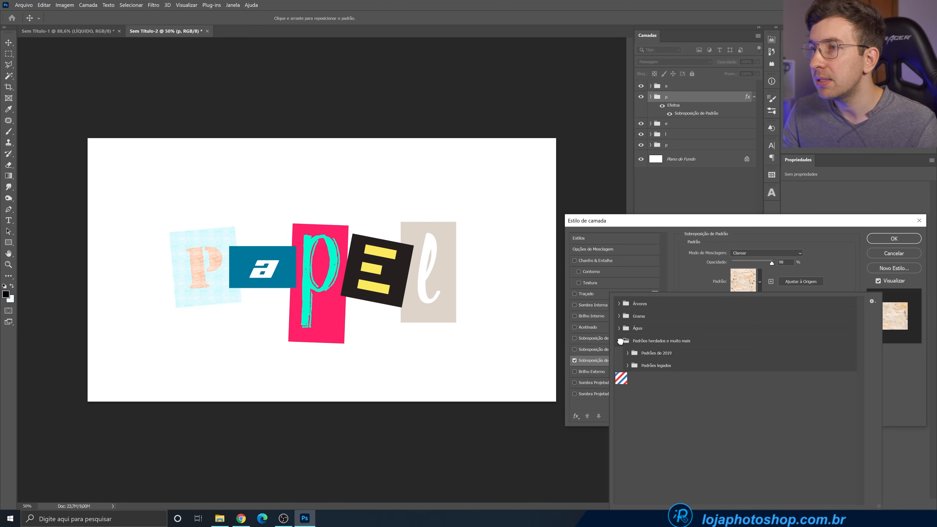
{"action": "left_click", "coordinate": [628, 354]}
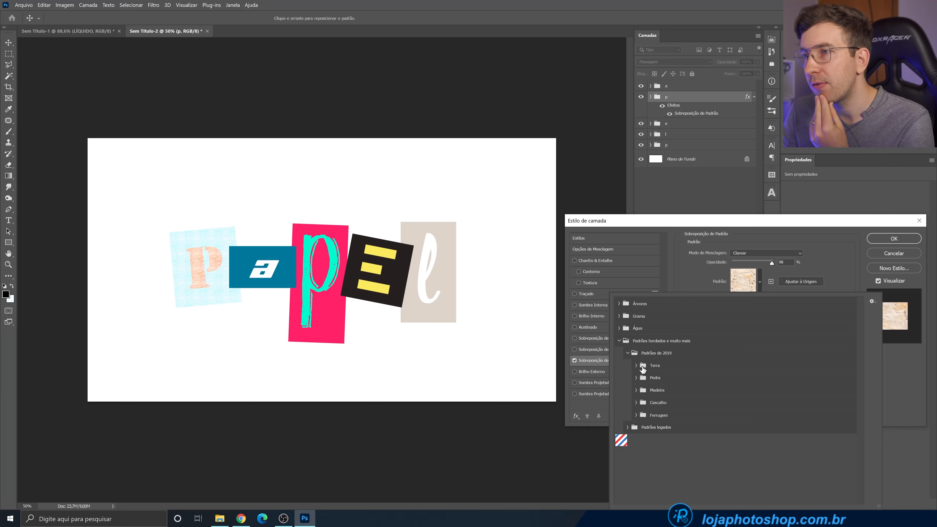
Try the dark soil pattern from the Terra set on the first "p" group with the Normal blend mode
{"action": "left_click", "coordinate": [636, 365]}
{"action": "left_click", "coordinate": [660, 378]}
{"action": "left_click", "coordinate": [646, 378]}
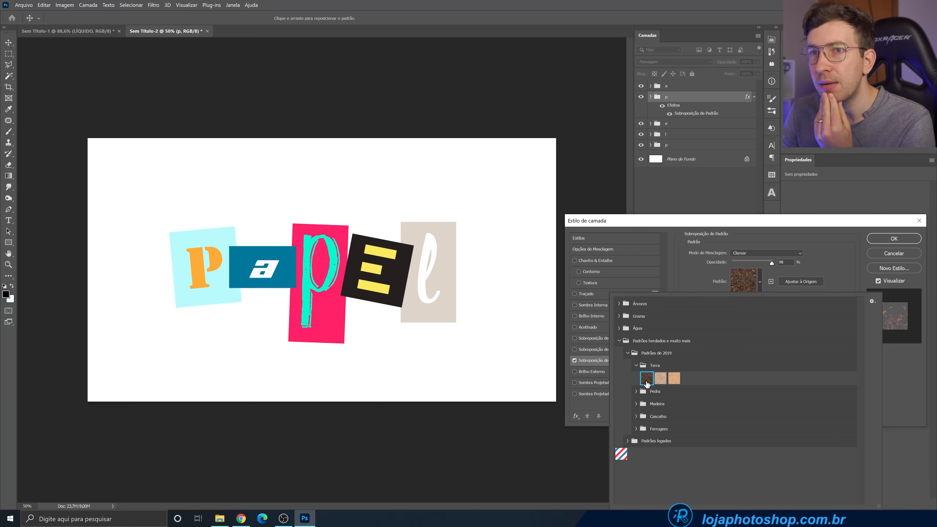
{"action": "left_click", "coordinate": [745, 250]}
{"action": "left_click", "coordinate": [744, 252]}
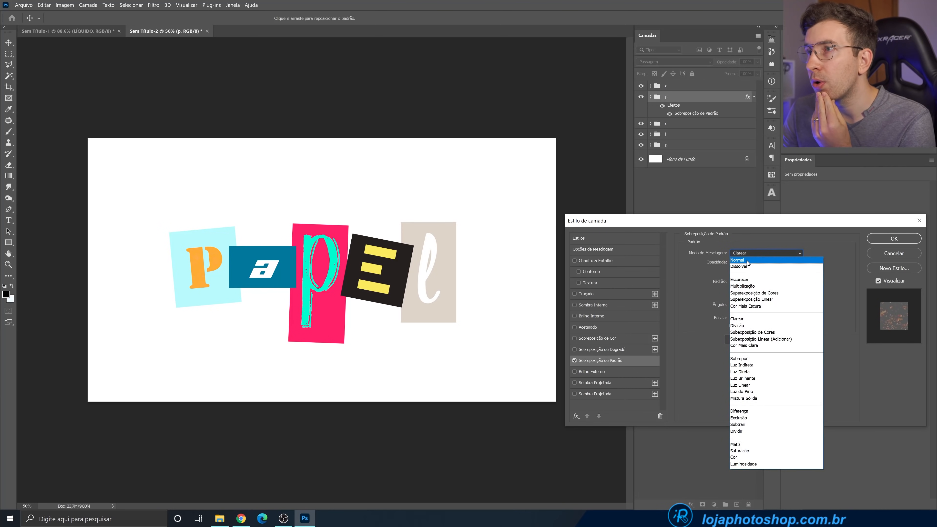
{"action": "left_click", "coordinate": [748, 260]}
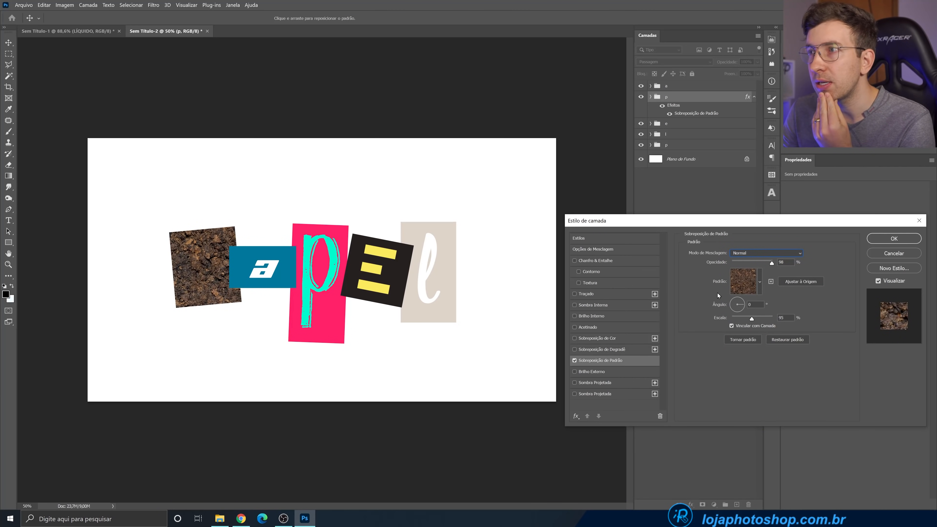
Apply the black-dotted pattern from Padrões herdados under Padrões legados to the first "p" group and scale it to 207%
{"action": "left_click", "coordinate": [759, 282]}
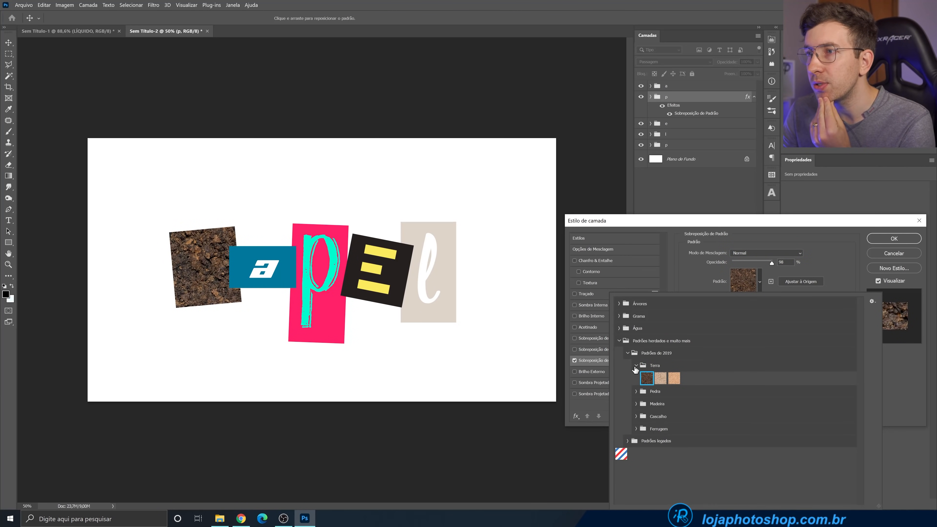
{"action": "left_click", "coordinate": [627, 441]}
{"action": "scroll", "coordinate": [660, 439], "scroll_direction": "down", "scroll_amount": 1}
{"action": "scroll", "coordinate": [662, 438], "scroll_direction": "down", "scroll_amount": 2}
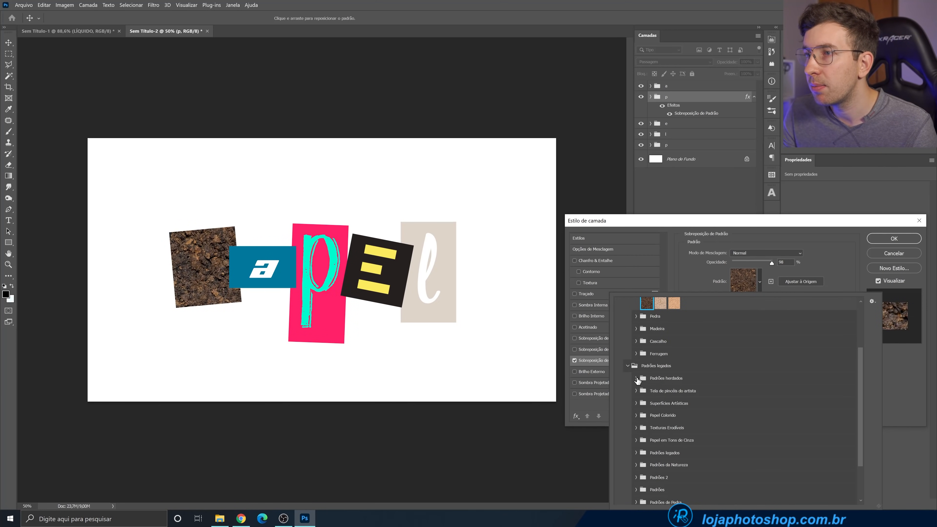
{"action": "left_click", "coordinate": [636, 378]}
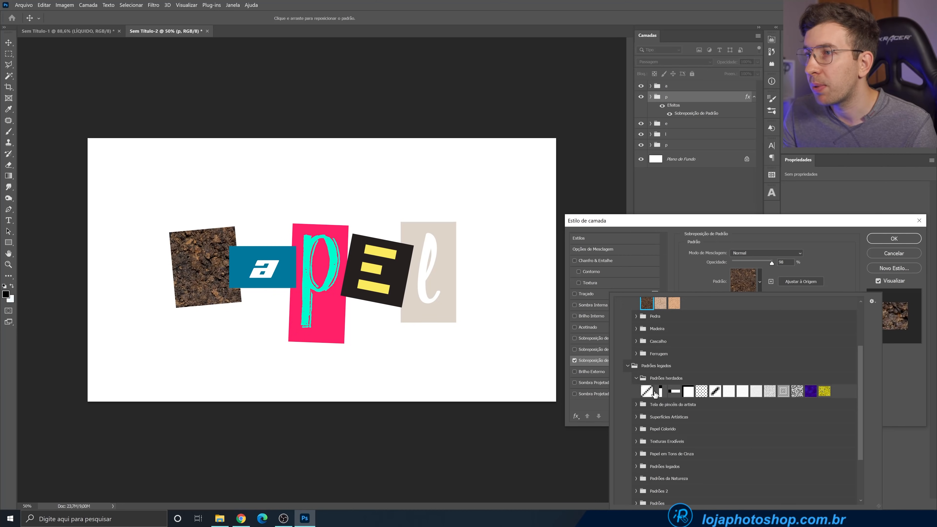
{"action": "left_click", "coordinate": [700, 391]}
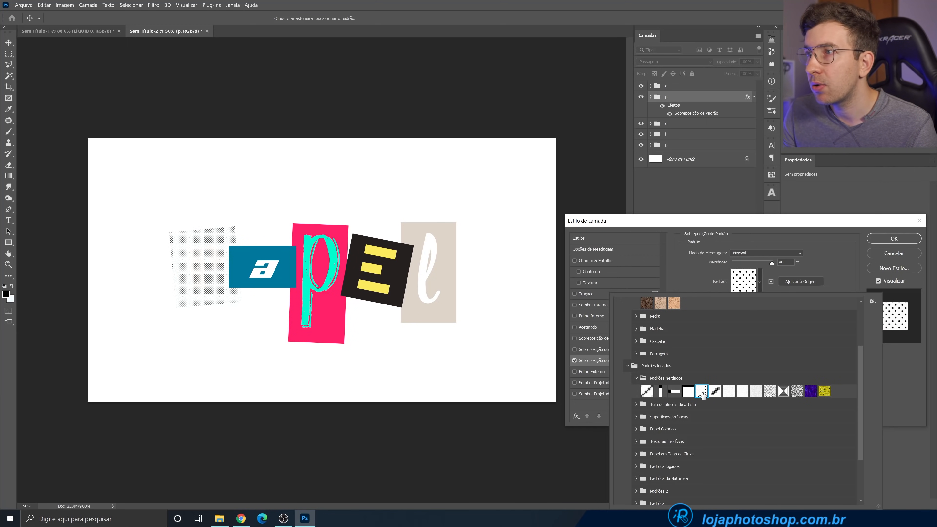
{"action": "left_click", "coordinate": [695, 284]}
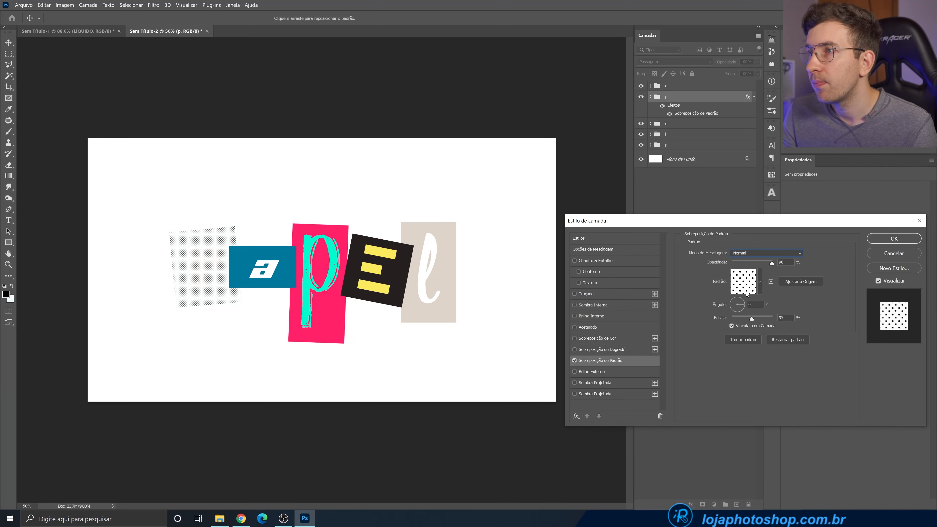
{"action": "left_click_drag", "start_coordinate": [753, 317], "coordinate": [755, 317]}
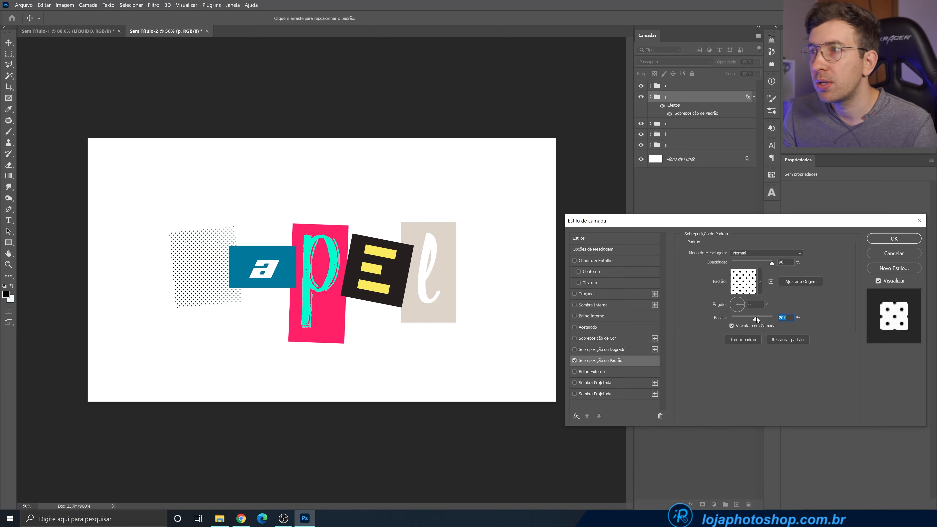
Set the dotted overlay's blend mode to Luz Indireta and its opacity to 60%
{"action": "left_click", "coordinate": [753, 253]}
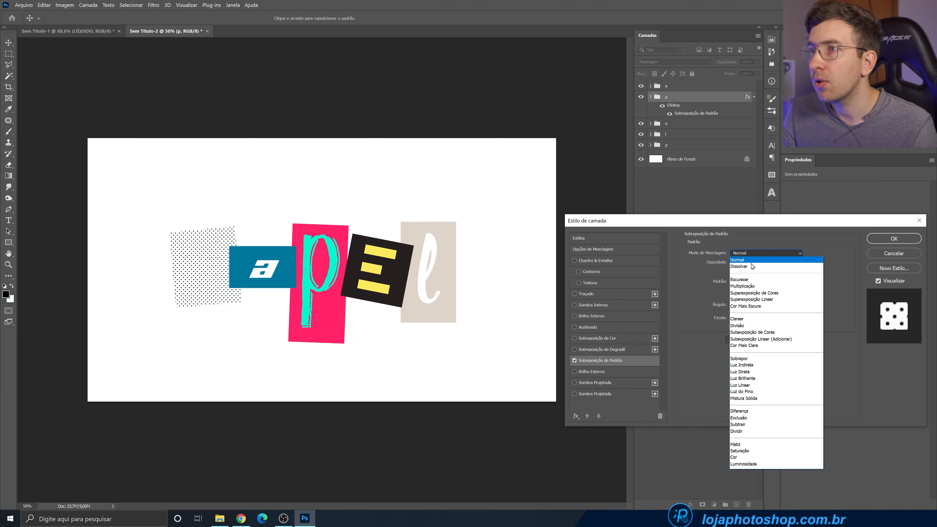
{"action": "left_click", "coordinate": [751, 319]}
{"action": "scroll", "coordinate": [740, 254], "scroll_direction": "down", "scroll_amount": 5}
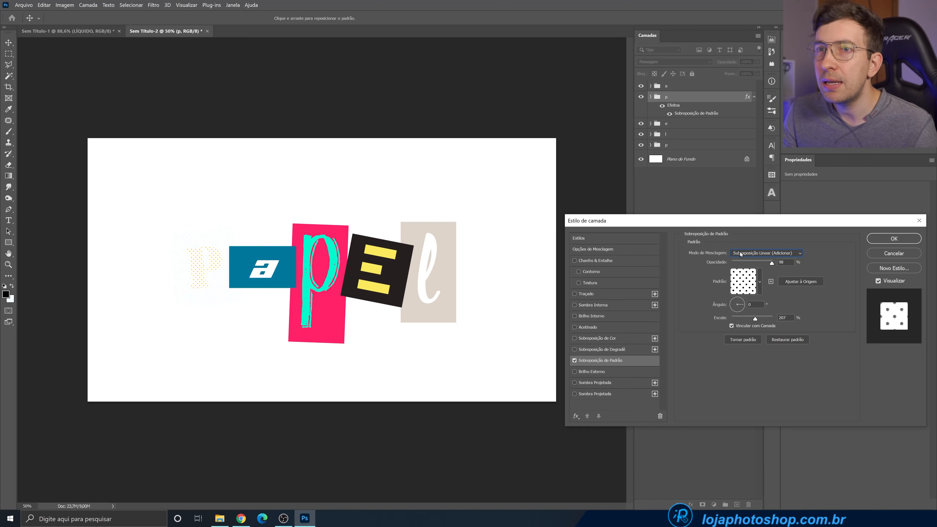
{"action": "scroll", "coordinate": [740, 253], "scroll_direction": "down", "scroll_amount": 1}
{"action": "scroll", "coordinate": [740, 253], "scroll_direction": "up", "scroll_amount": 1}
{"action": "mouse_move", "coordinate": [756, 263]}
{"action": "left_mouse_down"}
{"action": "mouse_move", "coordinate": [734, 262]}
{"action": "mouse_move", "coordinate": [750, 262]}
{"action": "left_mouse_up"}
{"action": "left_click", "coordinate": [753, 254]}
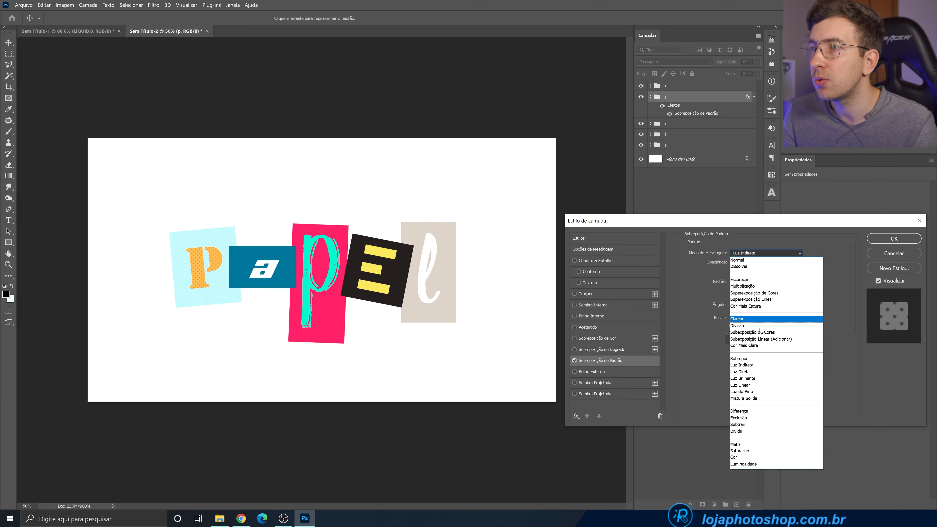
{"action": "left_click", "coordinate": [758, 367]}
{"action": "left_click", "coordinate": [757, 262]}
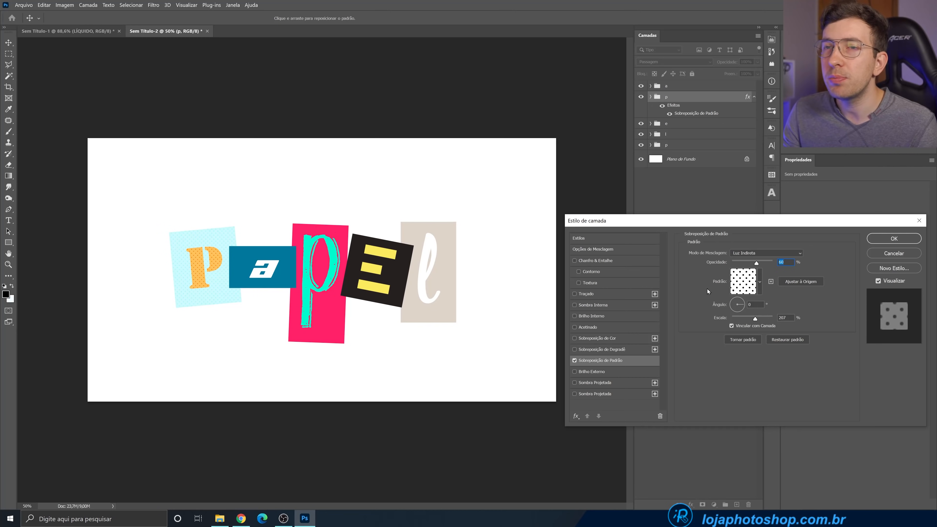
Compare the first letter with the pattern overlay off and on, and accept the layer style with it enabled
{"action": "key", "text": "ctrl+plus"}
{"action": "key", "text": "ctrl+plus"}
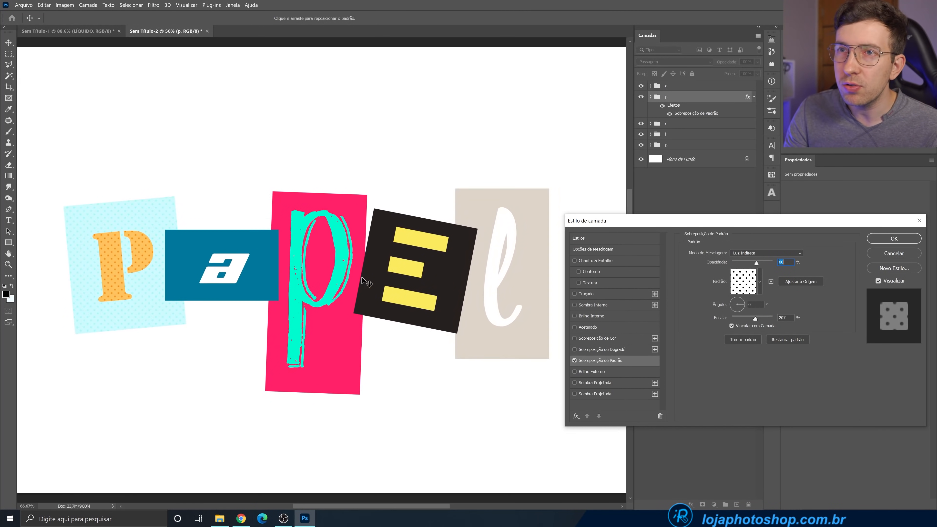
{"action": "left_click_drag", "start_coordinate": [246, 259], "coordinate": [280, 256]}
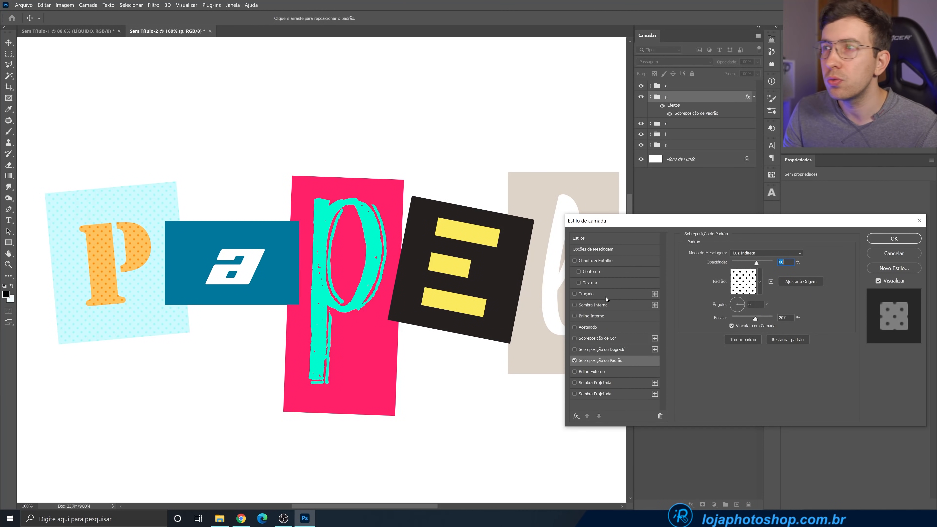
{"action": "left_click", "coordinate": [574, 361]}
{"action": "left_click", "coordinate": [575, 361]}
{"action": "left_click", "coordinate": [881, 238]}
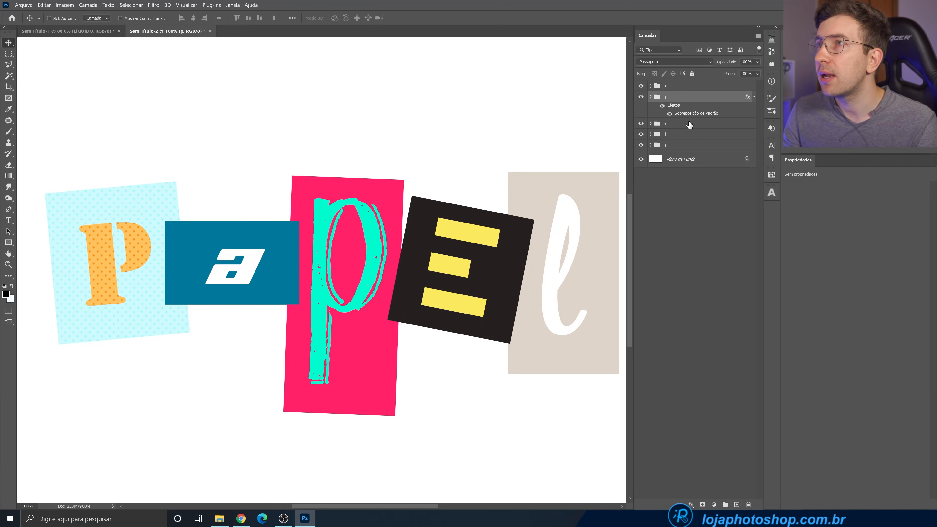
Add a Sobreposição de Padrão to the "a" group using the vertical-grain pattern that starts the second row of Superfícies Artísticas
{"action": "double_click", "coordinate": [689, 87]}
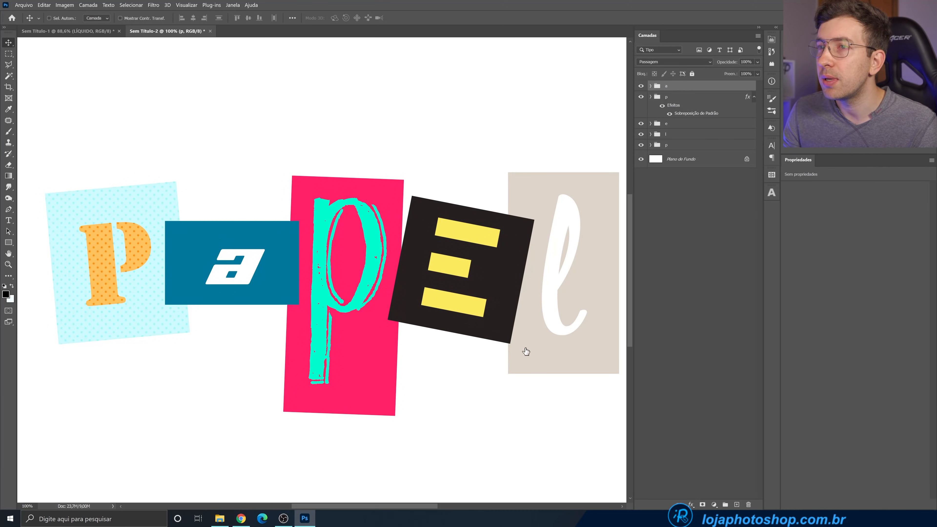
{"action": "left_click", "coordinate": [600, 360]}
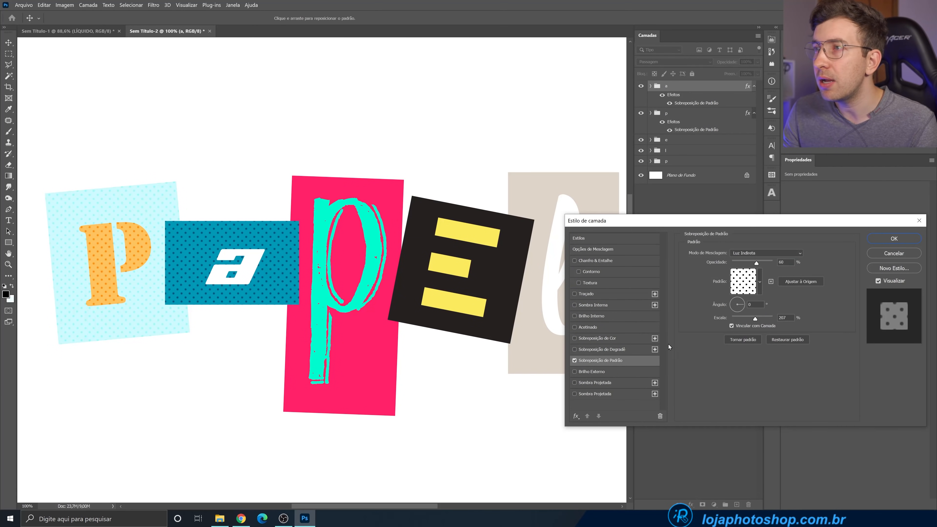
{"action": "left_click", "coordinate": [757, 281]}
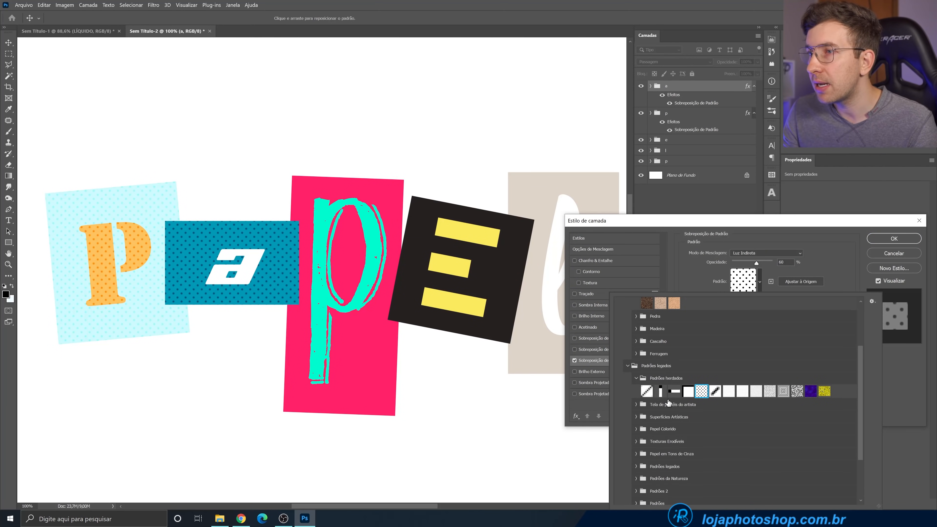
{"action": "left_click", "coordinate": [635, 404]}
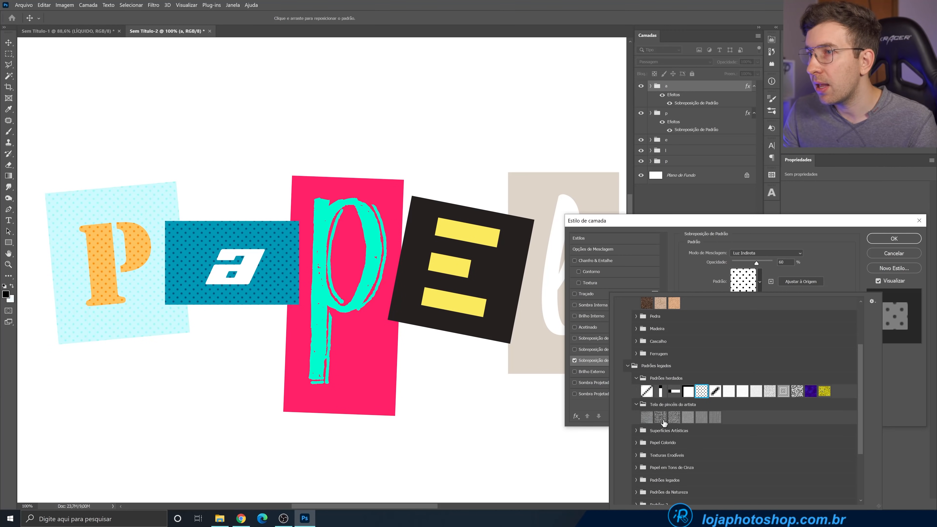
{"action": "left_click", "coordinate": [635, 431]}
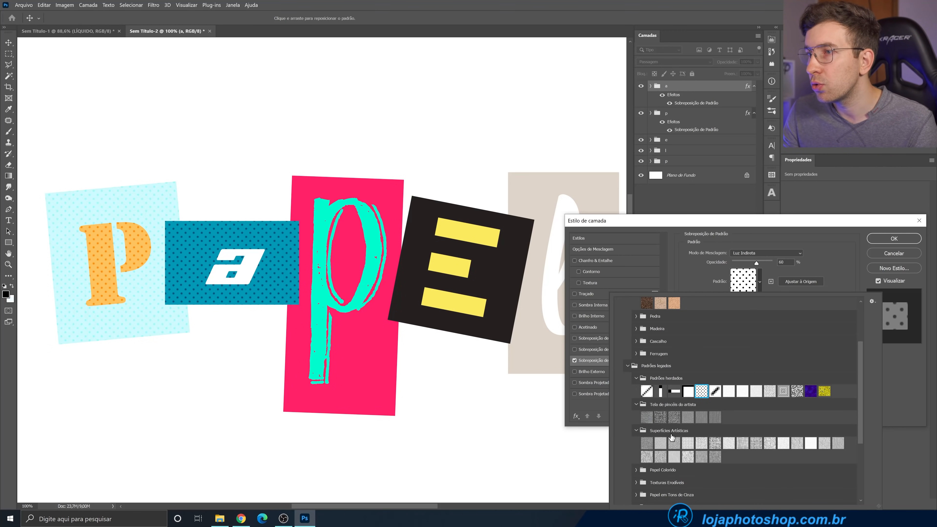
{"action": "left_click", "coordinate": [647, 443]}
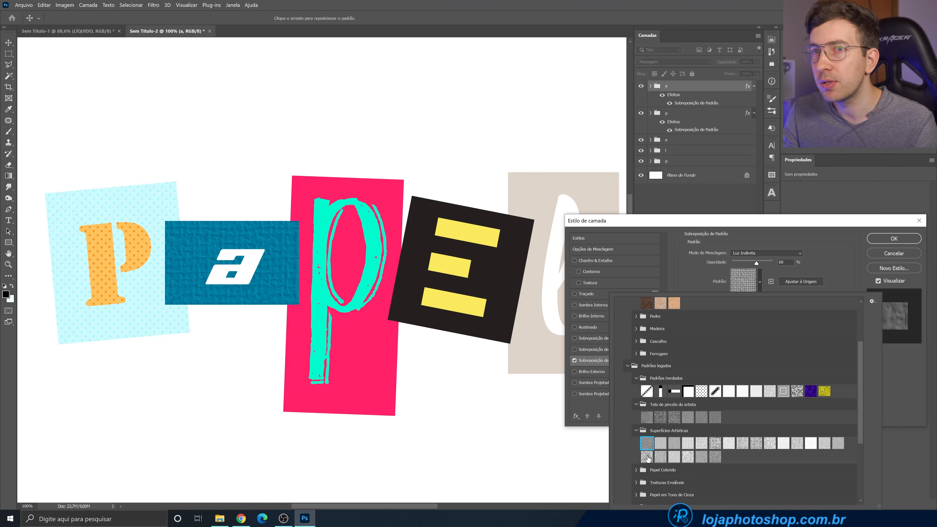
{"action": "left_click", "coordinate": [646, 456]}
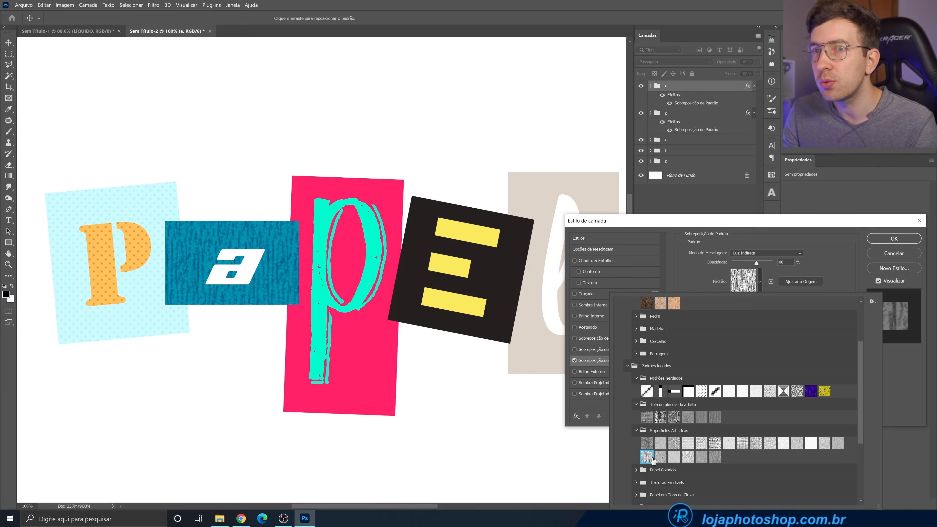
{"action": "left_click", "coordinate": [736, 223]}
Adjust the "a" group's pattern overlay to an angle of 0°, a scale of about 226% and an opacity of about 31%
{"action": "left_click", "coordinate": [742, 306]}
{"action": "left_click", "coordinate": [743, 304]}
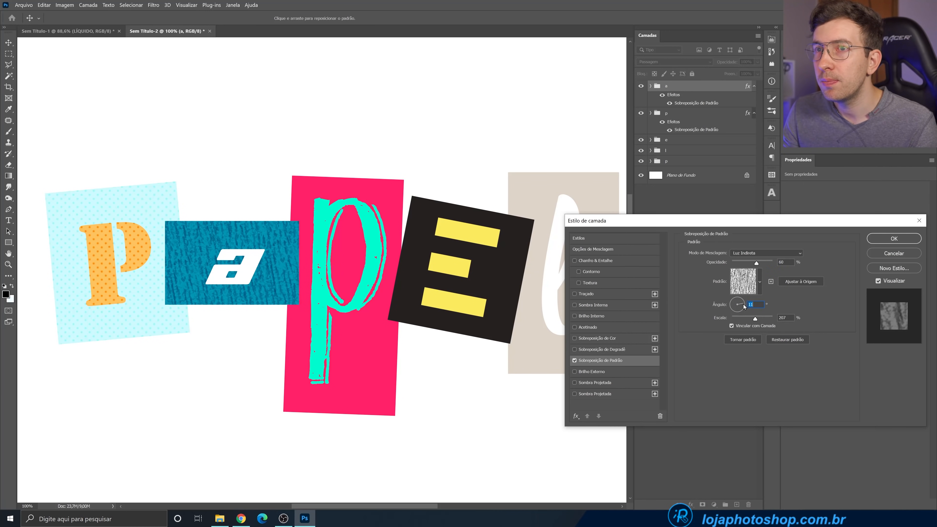
{"action": "type", "text": "0"}
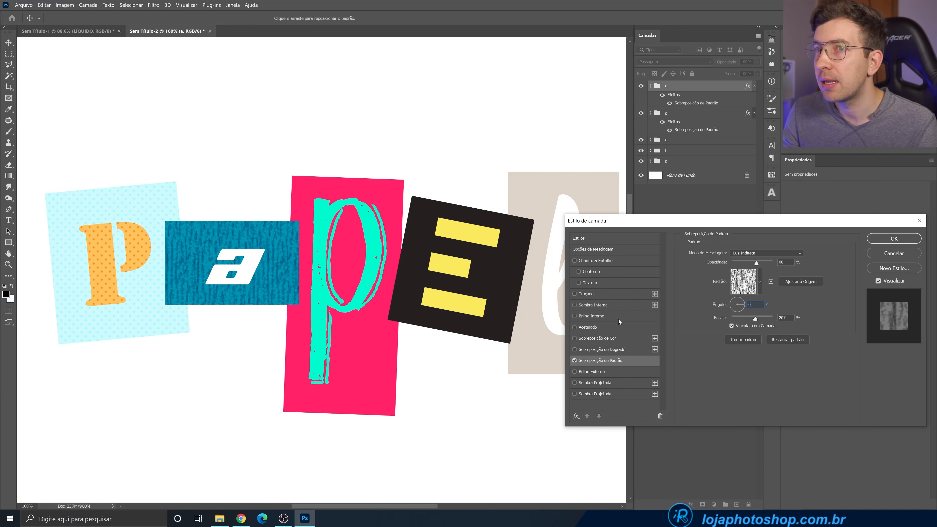
{"action": "mouse_move", "coordinate": [755, 318]}
{"action": "left_mouse_down"}
{"action": "mouse_move", "coordinate": [746, 318]}
{"action": "mouse_move", "coordinate": [756, 317]}
{"action": "left_mouse_up"}
{"action": "left_click_drag", "start_coordinate": [745, 264], "coordinate": [735, 264]}
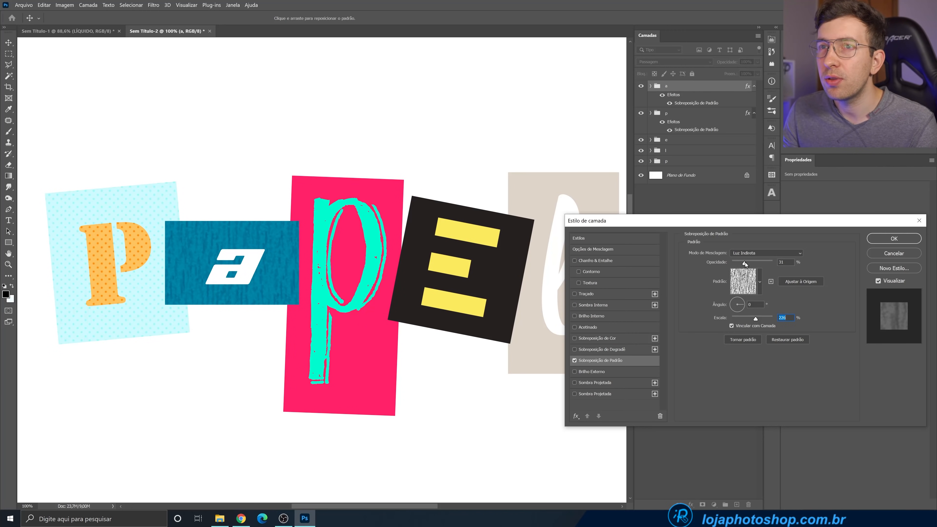
Accept the "a" style and give the second "p" group a Sobreposição de Padrão with the woven grid pattern, eighth in Superfícies Artísticas
{"action": "key", "text": "Return"}
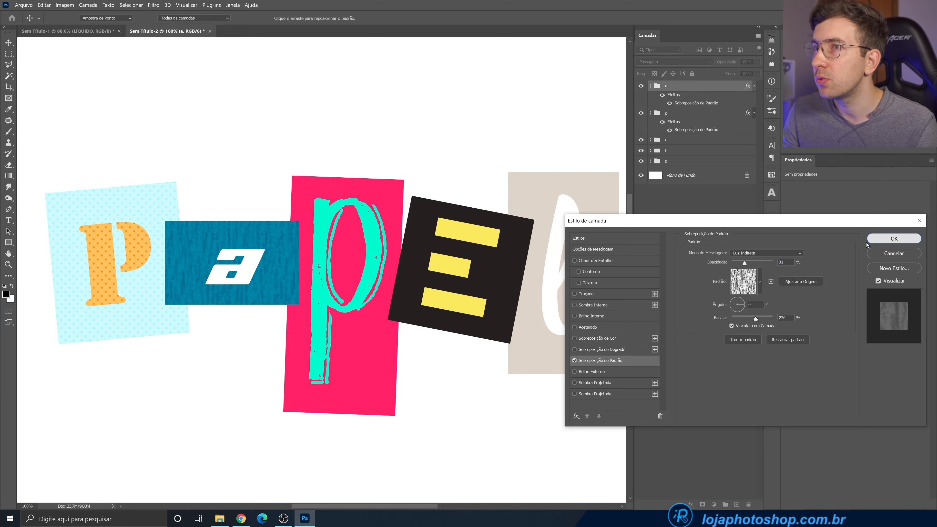
{"action": "double_click", "coordinate": [685, 160]}
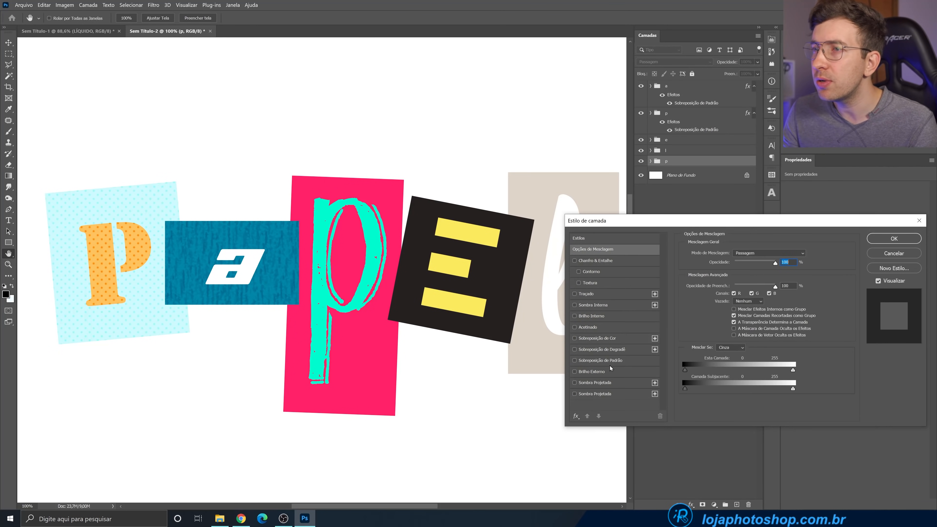
{"action": "left_click", "coordinate": [626, 360]}
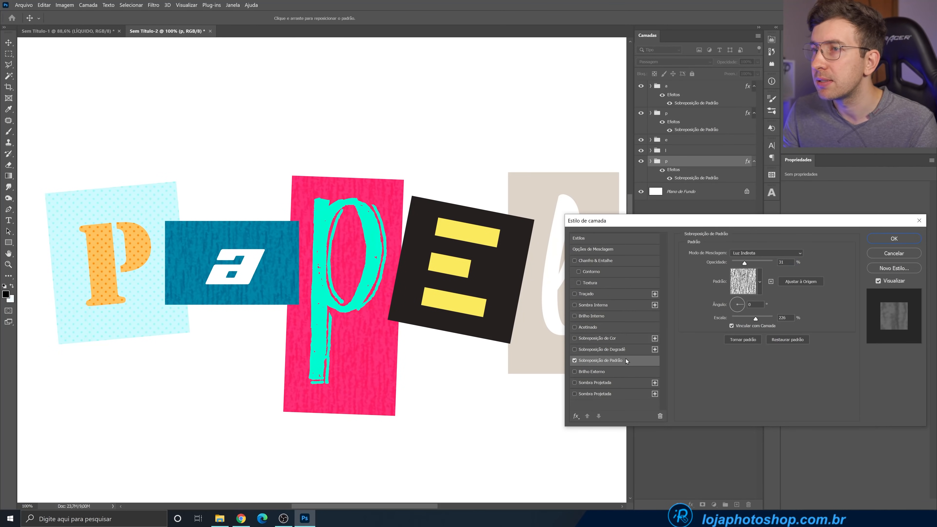
{"action": "left_click", "coordinate": [759, 282]}
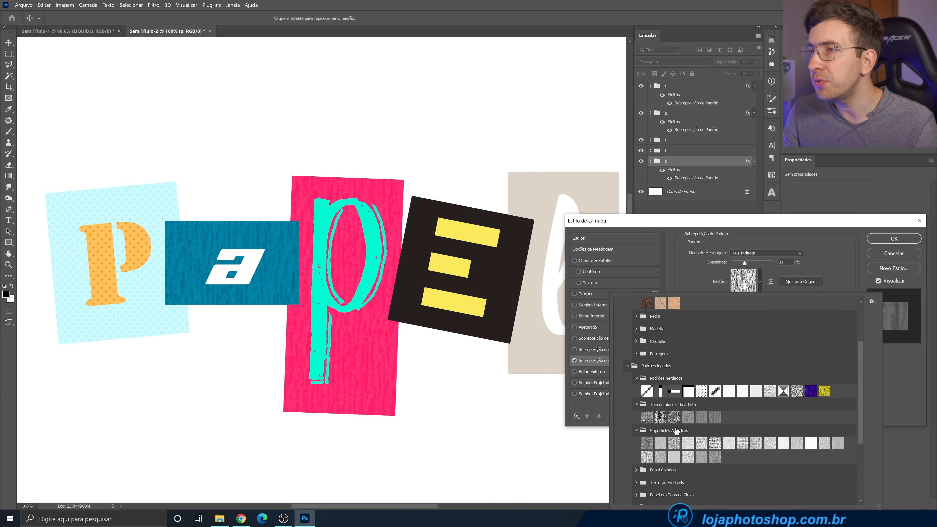
{"action": "left_click", "coordinate": [743, 442]}
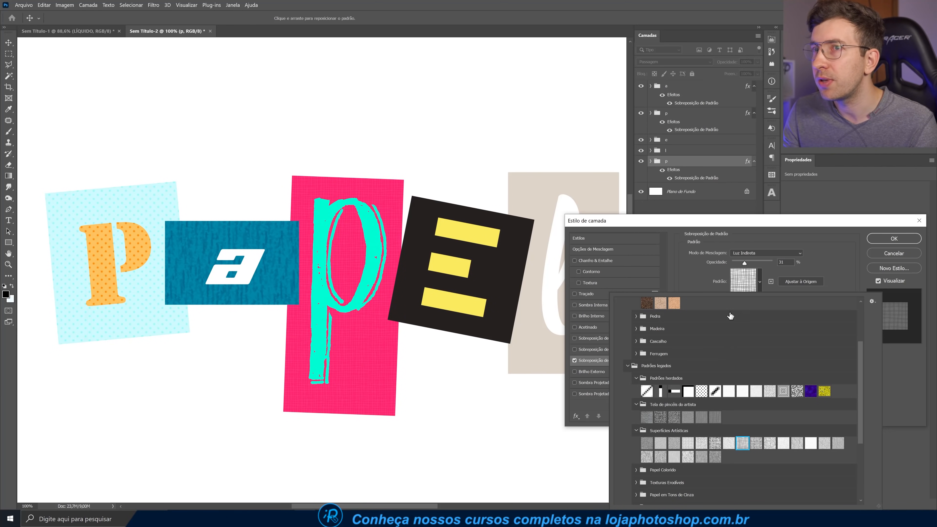
{"action": "left_click", "coordinate": [745, 220]}
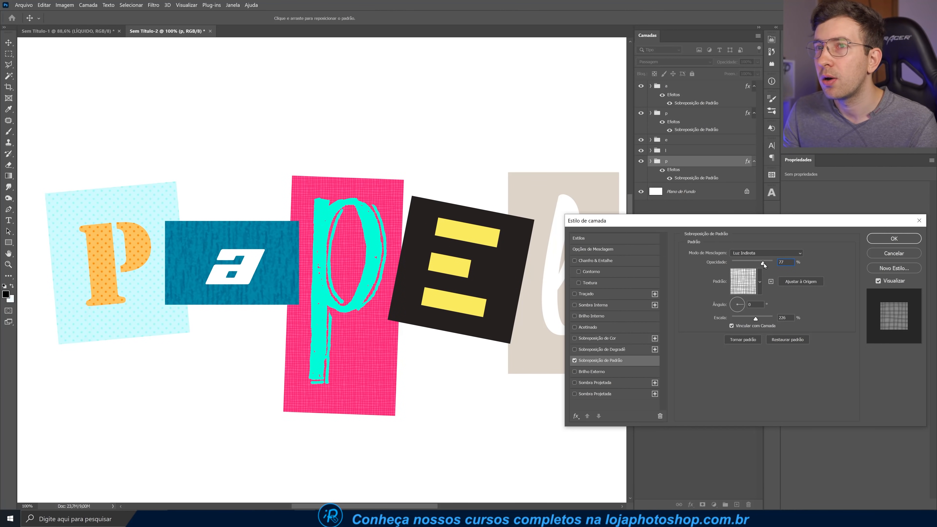
Set the pink letter's pattern overlay to 77% opacity, a scale of about 342% and an angle of -3°
{"action": "left_click_drag", "start_coordinate": [757, 318], "coordinate": [758, 318]}
{"action": "left_click", "coordinate": [758, 318]}
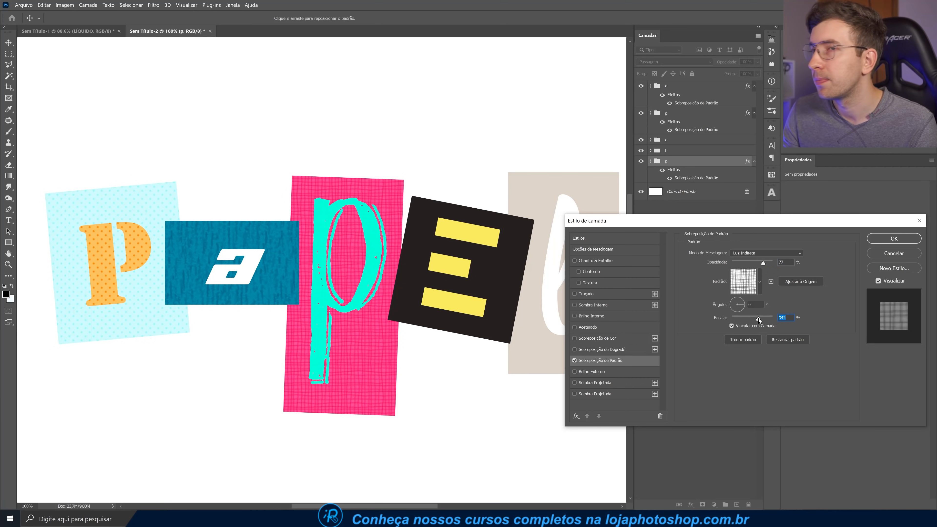
{"action": "left_click", "coordinate": [752, 303]}
{"action": "key", "text": "Up"}
{"action": "key", "text": "Down"}
{"action": "key", "text": "Down"}
{"action": "key", "text": "Down"}
{"action": "key", "text": "Down"}
{"action": "key", "text": "Down"}
{"action": "key", "text": "Down"}
{"action": "key", "text": "Down"}
{"action": "key", "text": "Down"}
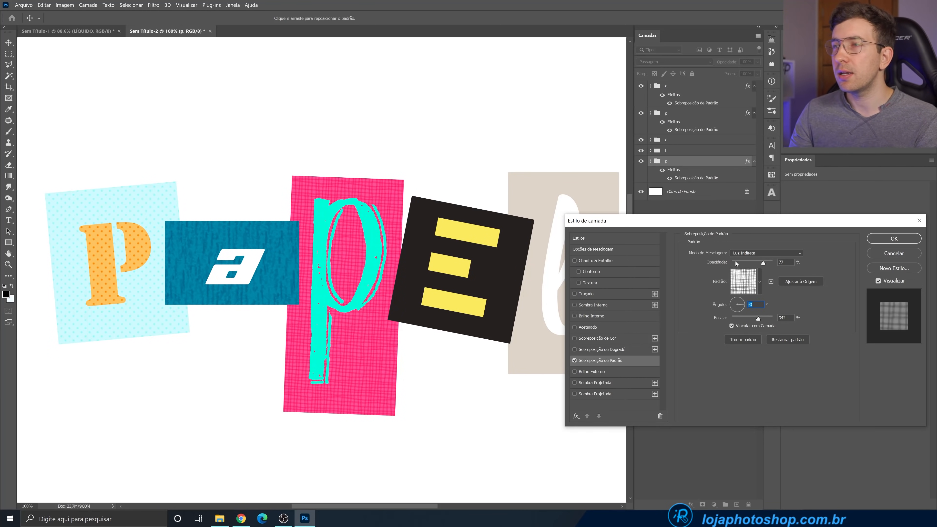
Try other blend modes on the pink letter's pattern overlay, including Cor Mais Clara, Clarear, Cor Mais Escura and Diferença
{"action": "left_click", "coordinate": [748, 254]}
{"action": "left_click", "coordinate": [747, 255]}
{"action": "key", "text": "Up"}
{"action": "key", "text": "Up"}
{"action": "key", "text": "Up"}
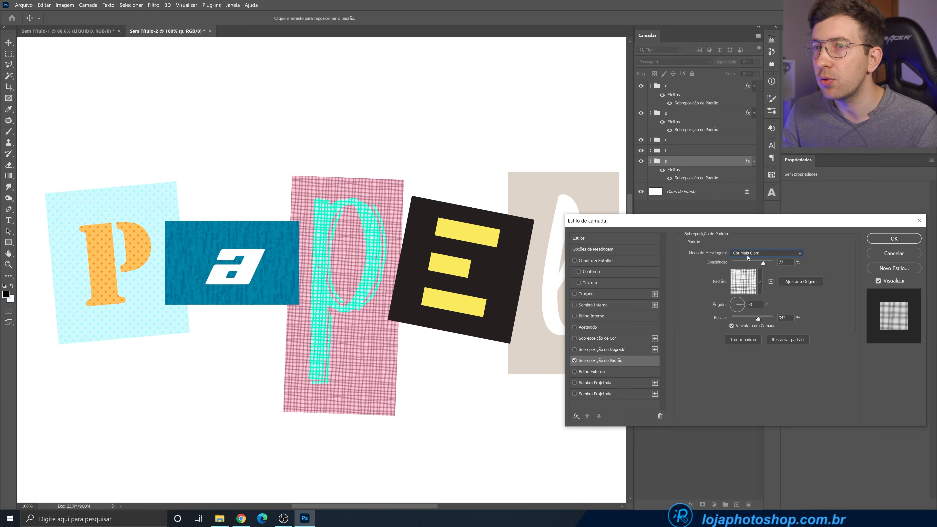
{"action": "key", "text": "Up"}
{"action": "key", "text": "Up"}
{"action": "key", "text": "Up"}
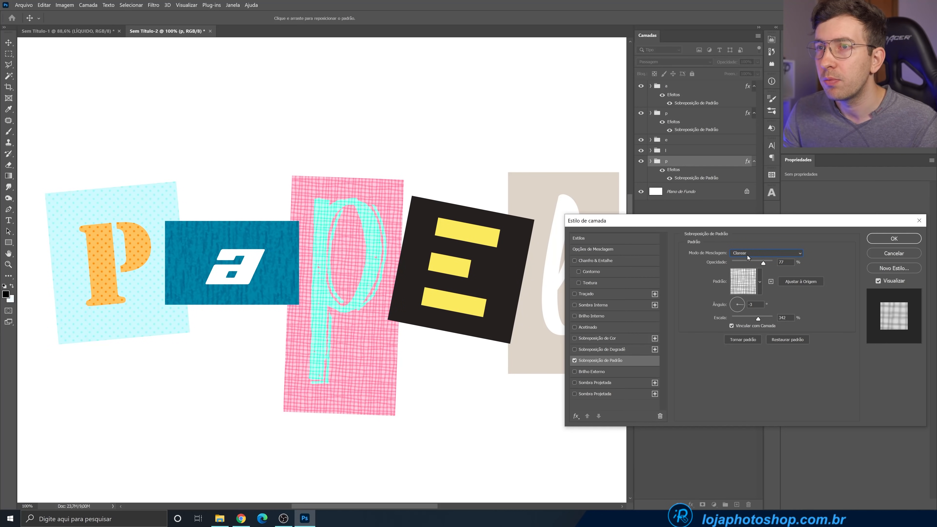
{"action": "key", "text": "Up"}
{"action": "left_click", "coordinate": [747, 255]}
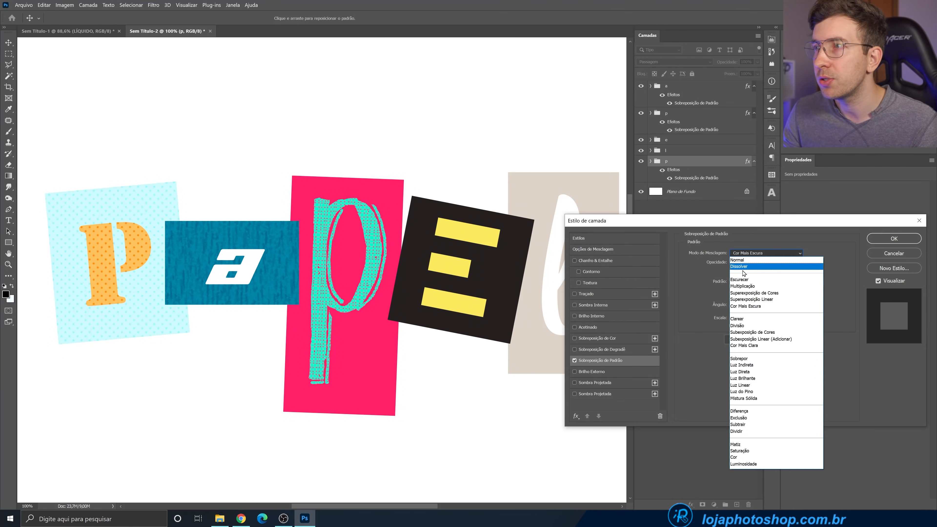
{"action": "left_click", "coordinate": [746, 277]}
{"action": "left_click", "coordinate": [751, 252]}
{"action": "left_click", "coordinate": [752, 412]}
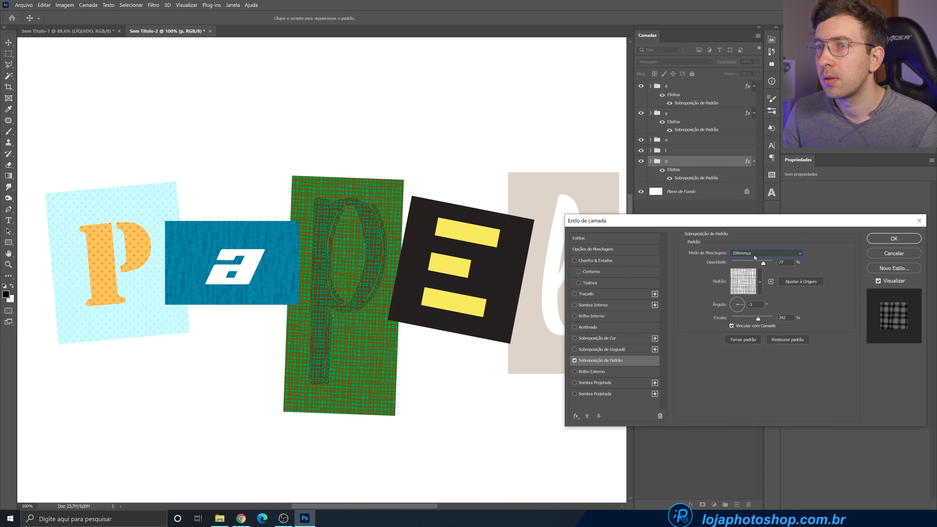
Set the overlay's blend mode to Luz Indireta and its scale to about 497%, and accept the pink letter's layer style
{"action": "left_click", "coordinate": [751, 253]}
{"action": "left_click", "coordinate": [751, 367]}
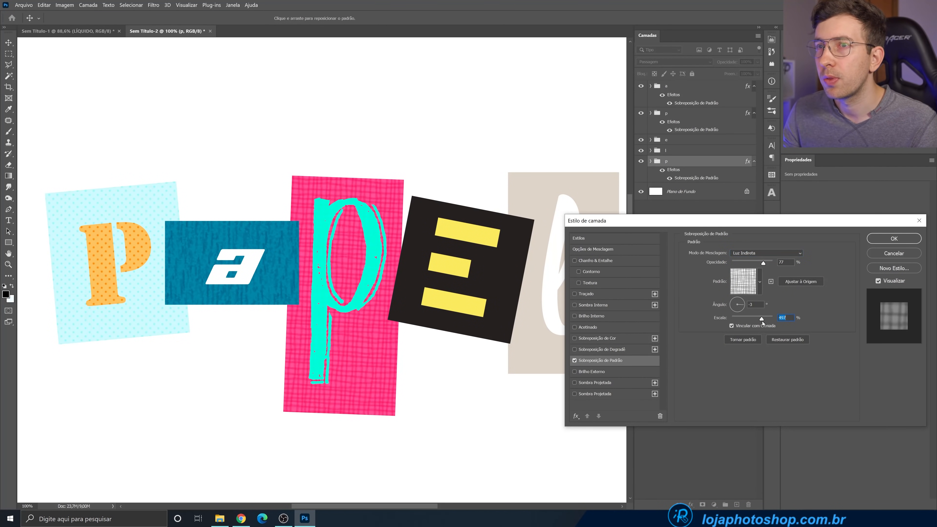
{"action": "left_click", "coordinate": [894, 239]}
Add a Sobreposição de Padrão to the "e" group, trying several patterns and choosing the tenth one in Padrões herdados
{"action": "double_click", "coordinate": [700, 139]}
{"action": "left_click", "coordinate": [612, 360]}
{"action": "left_click", "coordinate": [760, 281]}
{"action": "left_click", "coordinate": [783, 442]}
{"action": "left_click", "coordinate": [674, 442]}
{"action": "left_click", "coordinate": [715, 391]}
{"action": "left_click", "coordinate": [837, 442]}
{"action": "left_click", "coordinate": [769, 391]}
{"action": "left_click", "coordinate": [835, 259]}
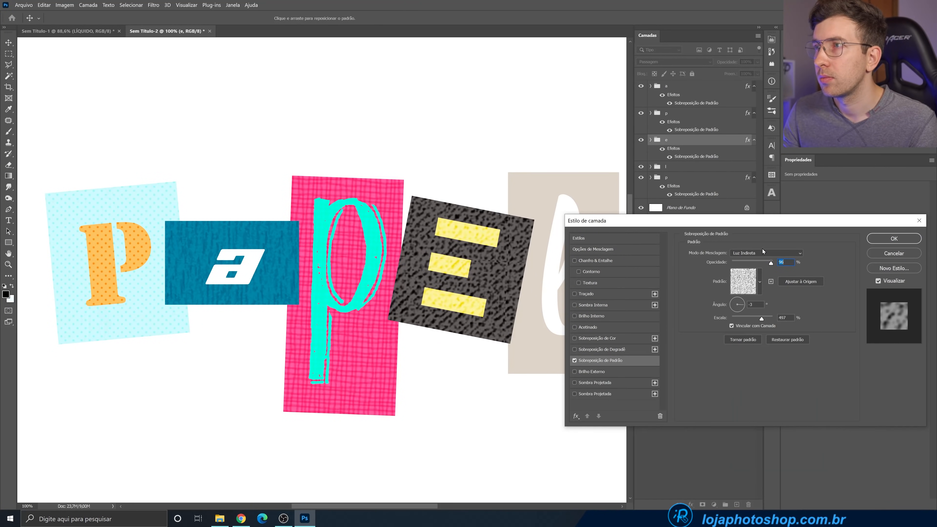
Set the "e" group's overlay to Multiplicação with a scale of about 207% and a reduced opacity, and accept the style
{"action": "left_click", "coordinate": [766, 253]}
{"action": "left_click", "coordinate": [758, 283]}
{"action": "left_click_drag", "start_coordinate": [761, 318], "coordinate": [755, 319]}
{"action": "left_click_drag", "start_coordinate": [771, 263], "coordinate": [751, 263]}
{"action": "left_click", "coordinate": [893, 239]}
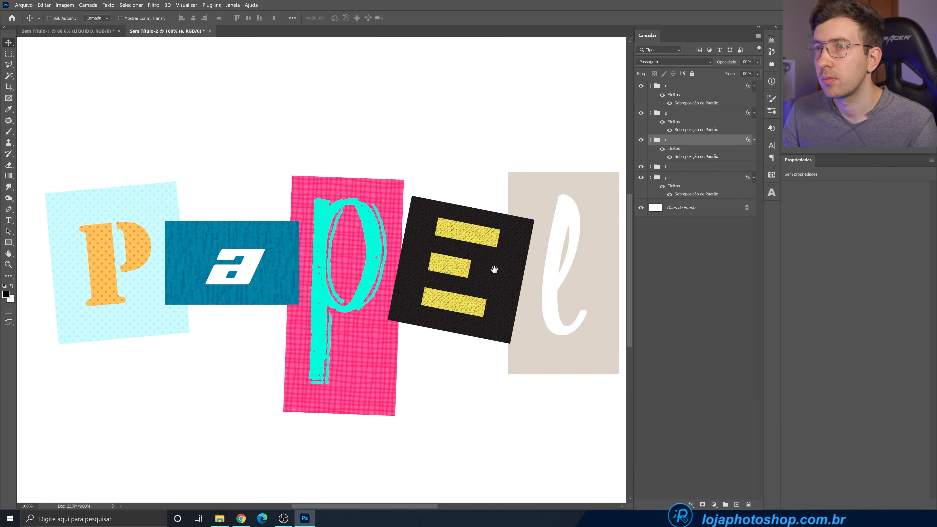
Add a Sobreposição de Padrão to the "l" group with the tenth Superfícies Artísticas pattern at about 28% opacity
{"action": "left_click_drag", "start_coordinate": [497, 269], "coordinate": [305, 268]}
{"action": "double_click", "coordinate": [697, 167]}
{"action": "left_click", "coordinate": [605, 360]}
{"action": "left_click", "coordinate": [759, 282]}
{"action": "left_click", "coordinate": [770, 443]}
{"action": "left_click", "coordinate": [751, 230]}
{"action": "left_click_drag", "start_coordinate": [752, 263], "coordinate": [744, 263]}
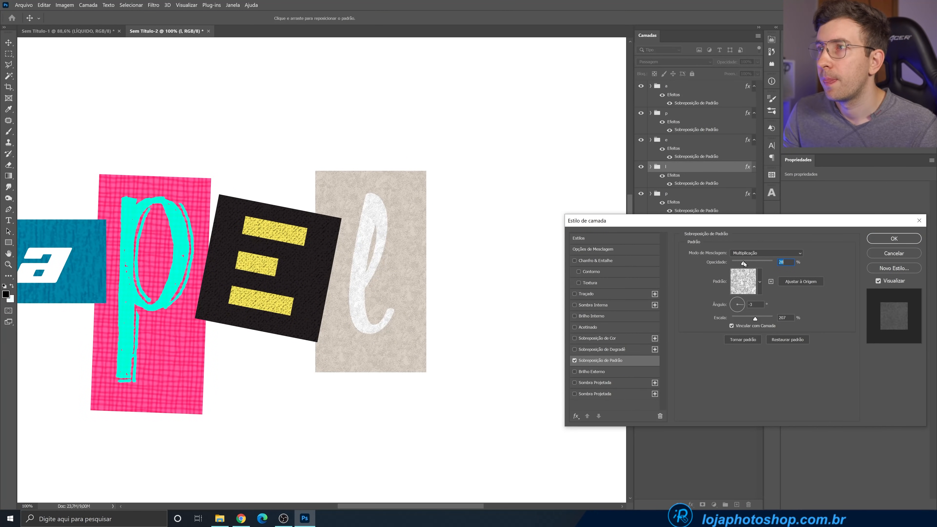
{"action": "left_click", "coordinate": [874, 240]}
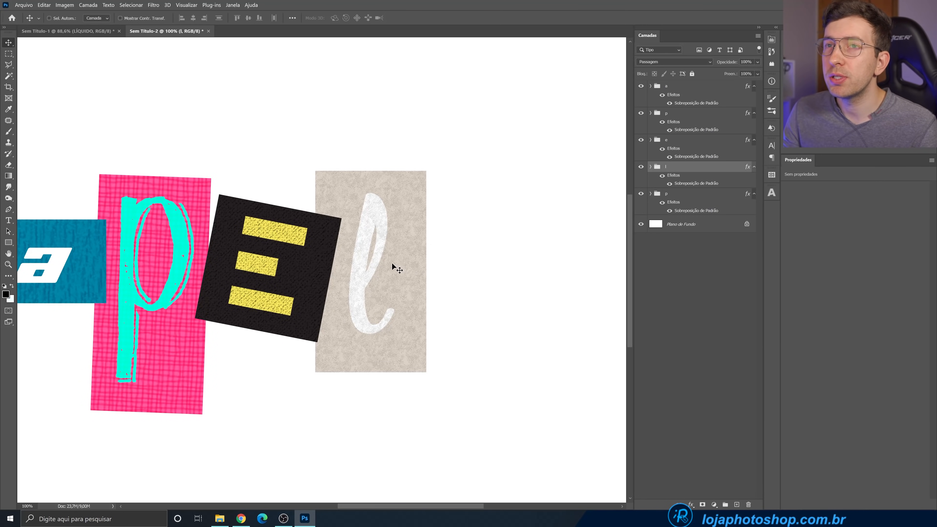
Place the crumpled-white-paperboard image from File Explorer into the document and enlarge it to cover the whole canvas
{"action": "key", "text": "ctrl+0"}
{"action": "scroll", "coordinate": [313, 285], "scroll_direction": "down", "scroll_amount": 4}
{"action": "key", "text": "ctrl+0"}
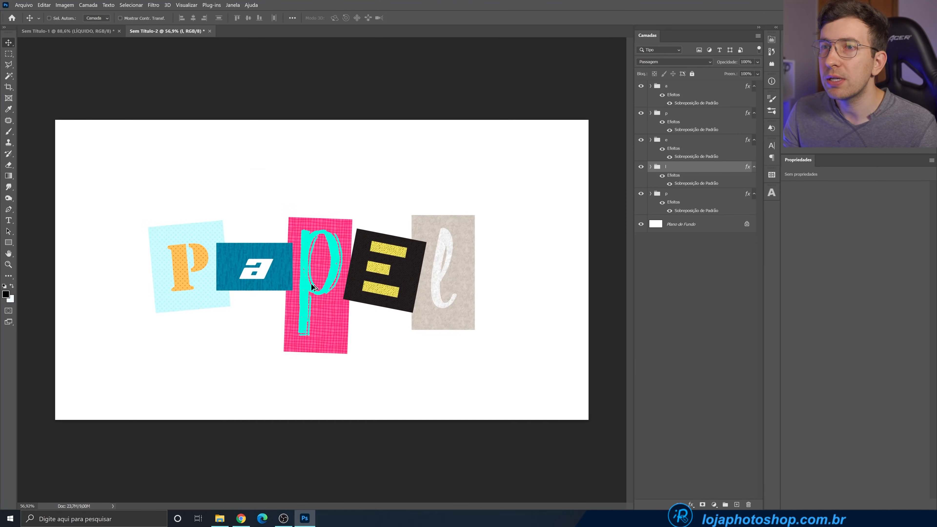
{"action": "left_click", "coordinate": [216, 518]}
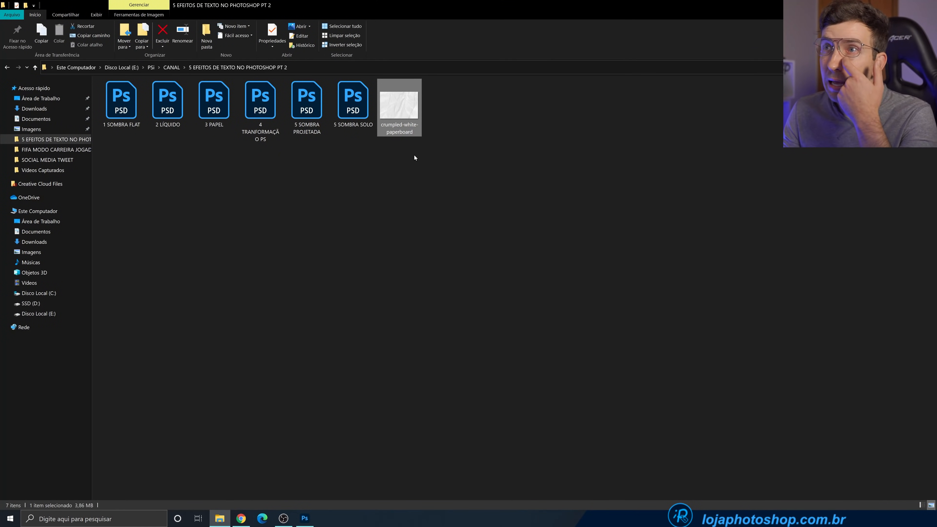
{"action": "left_click_drag", "start_coordinate": [400, 134], "coordinate": [360, 284]}
{"action": "left_click_drag", "start_coordinate": [387, 222], "coordinate": [615, 111]}
{"action": "left_click", "coordinate": [462, 19]}
Move the crumpled-white-paperboard layer above all letter groups and set its blend mode to Multiplicação
{"action": "left_click_drag", "start_coordinate": [684, 170], "coordinate": [694, 84]}
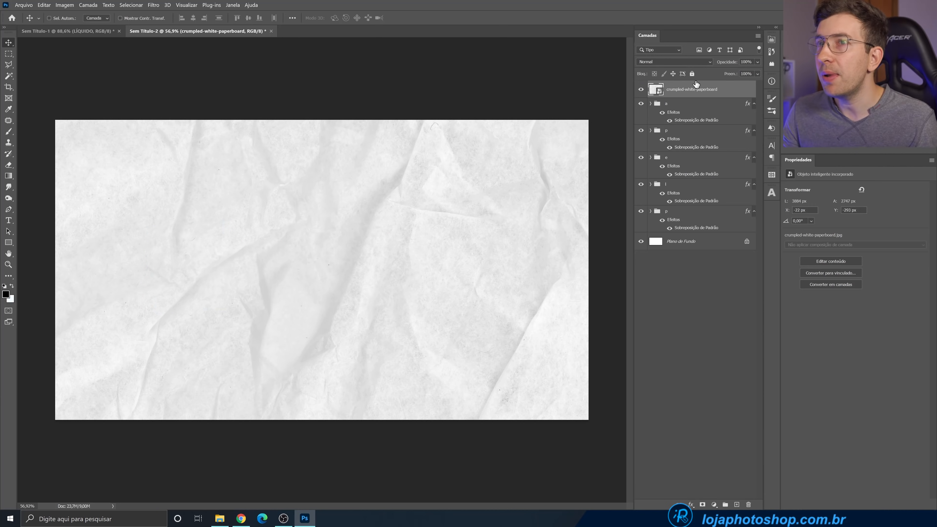
{"action": "left_click", "coordinate": [689, 62]}
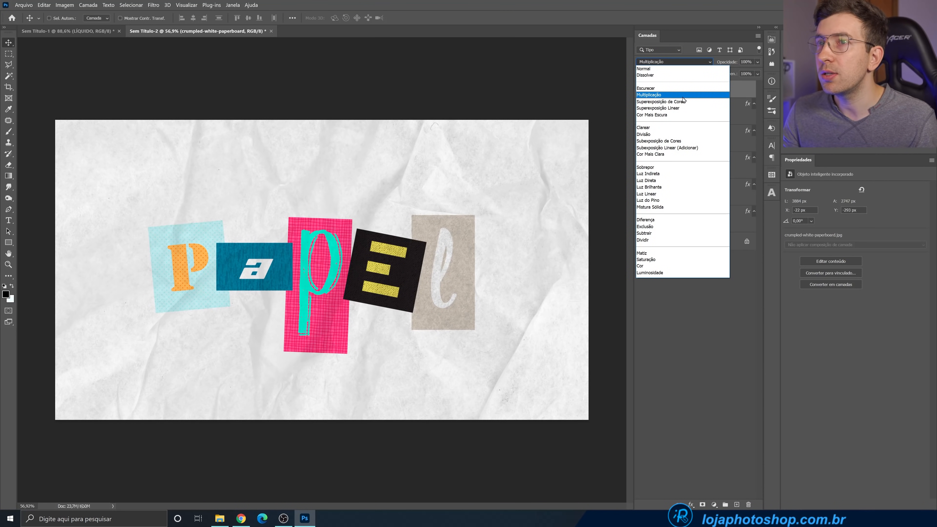
{"action": "left_click", "coordinate": [682, 96]}
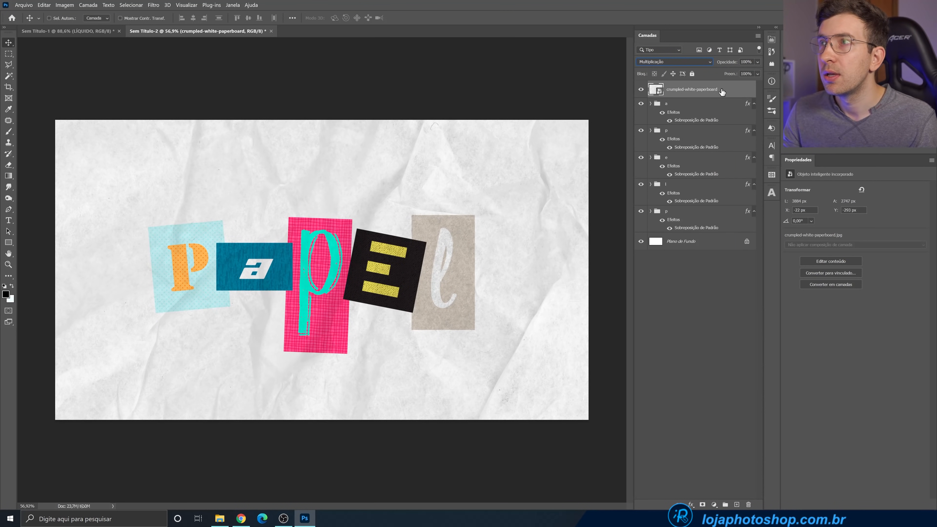
Apply Níveis to the crumpled paper layer with a midtone input of 0,78 and a white input of 250
{"action": "key", "text": "ctrl"}
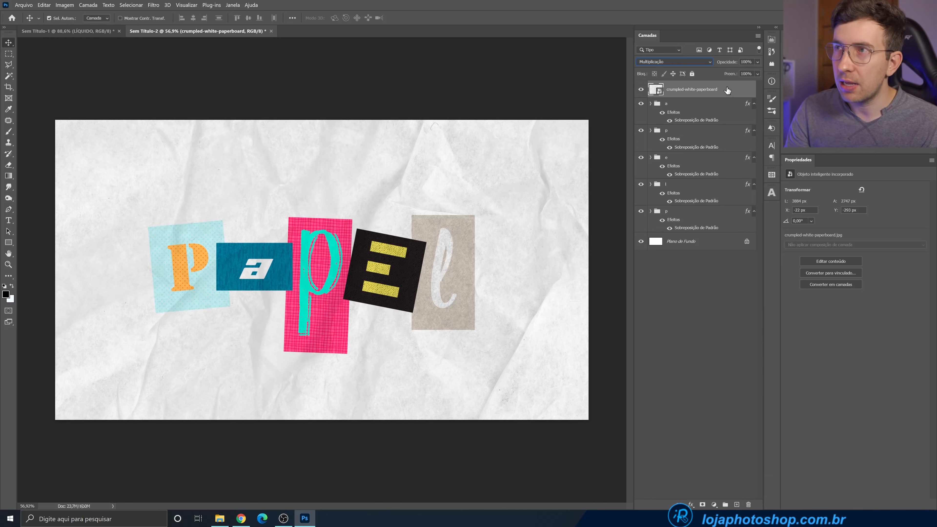
{"action": "key", "text": "ctrl+l"}
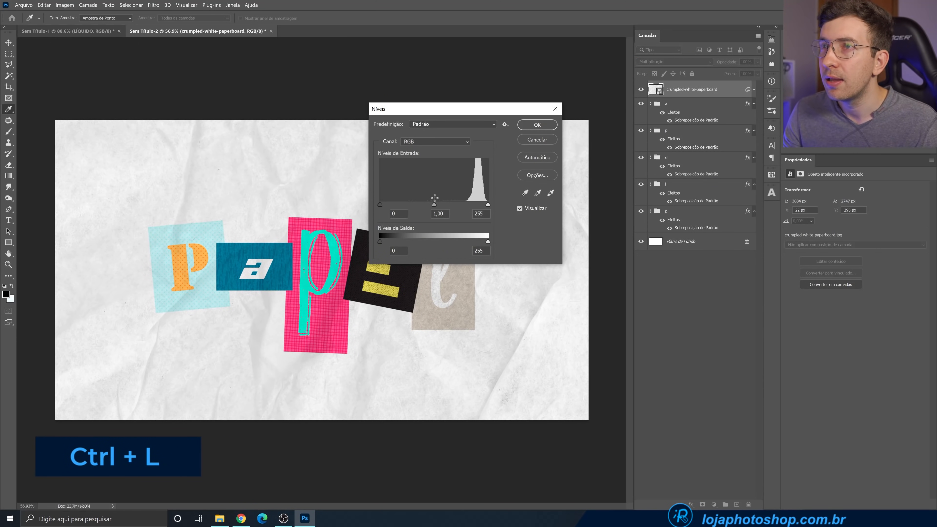
{"action": "left_click_drag", "start_coordinate": [481, 205], "coordinate": [482, 206]}
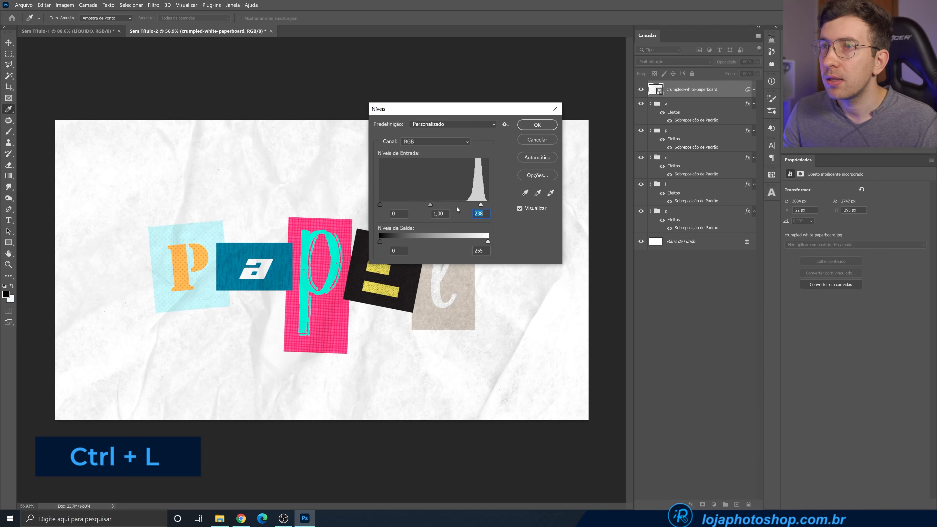
{"action": "mouse_move", "coordinate": [432, 204]}
{"action": "left_mouse_down"}
{"action": "mouse_move", "coordinate": [480, 205]}
{"action": "mouse_move", "coordinate": [439, 208]}
{"action": "left_mouse_up"}
{"action": "left_click_drag", "start_coordinate": [483, 109], "coordinate": [653, 199]}
{"action": "mouse_move", "coordinate": [606, 294]}
{"action": "left_mouse_down"}
{"action": "mouse_move", "coordinate": [624, 292]}
{"action": "mouse_move", "coordinate": [615, 291]}
{"action": "left_mouse_up"}
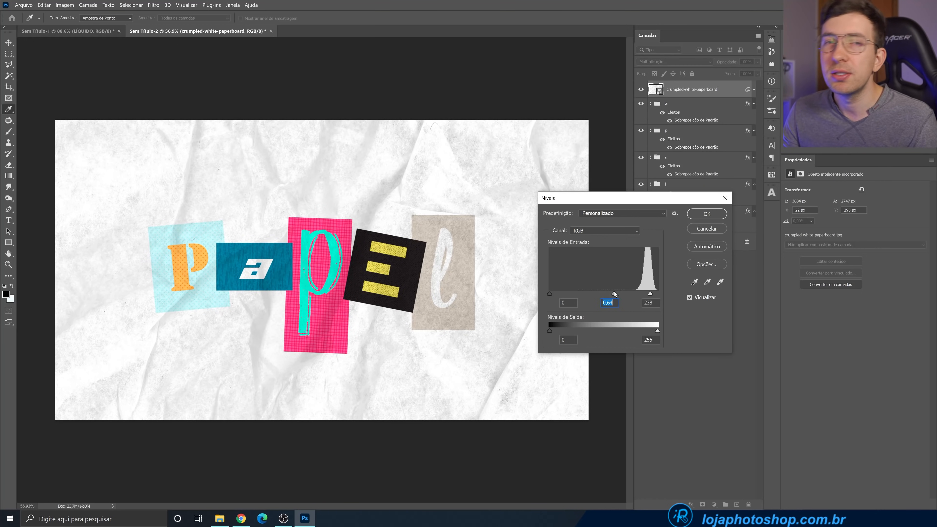
{"action": "left_click_drag", "start_coordinate": [649, 293], "coordinate": [653, 293]}
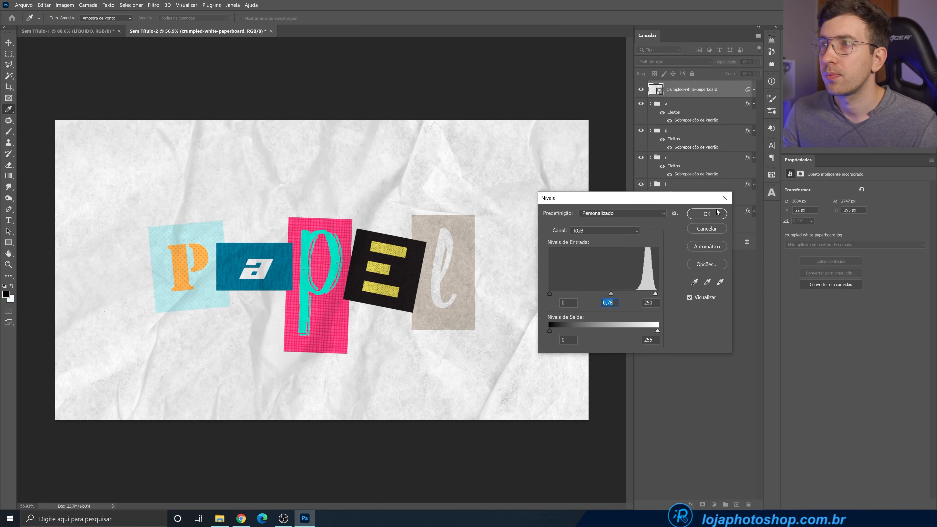
{"action": "key", "text": "Return"}
{"action": "key", "text": "v"}
{"action": "scroll", "coordinate": [415, 297], "scroll_direction": "up", "scroll_amount": 3}
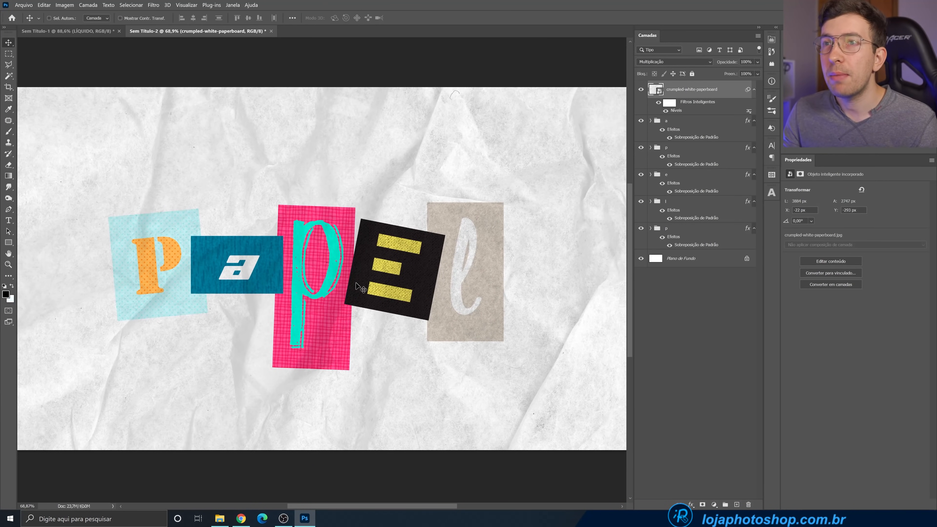
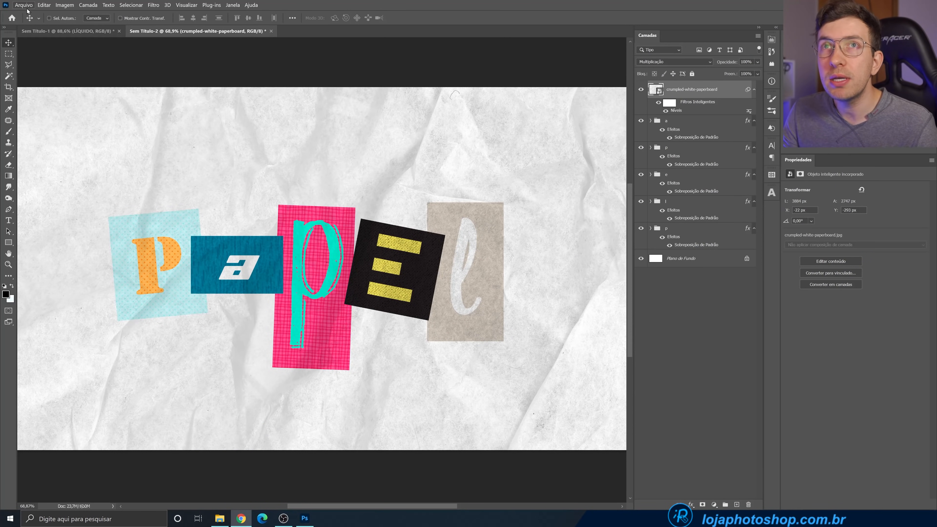
Create a new document of 3840 x 2160 px with a white background
{"action": "left_click", "coordinate": [25, 5]}
{"action": "left_click", "coordinate": [22, 14]}
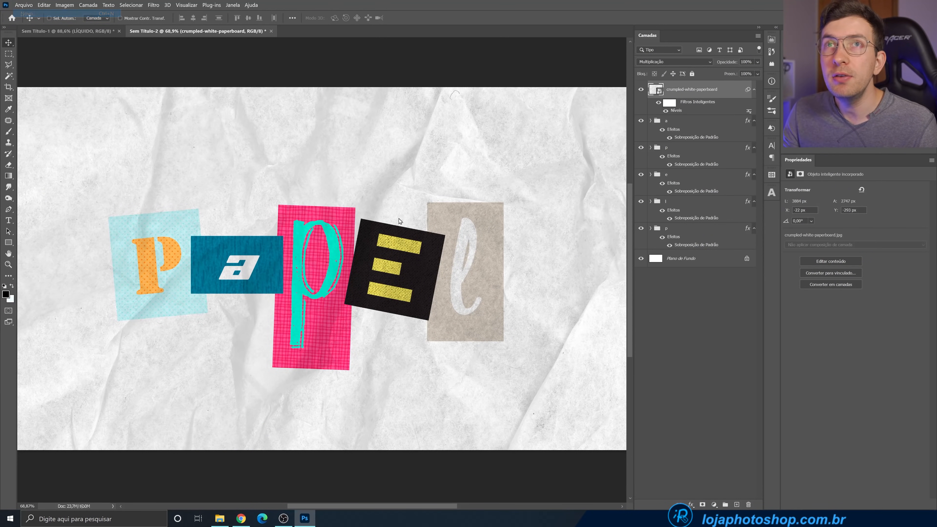
{"action": "left_click", "coordinate": [499, 416]}
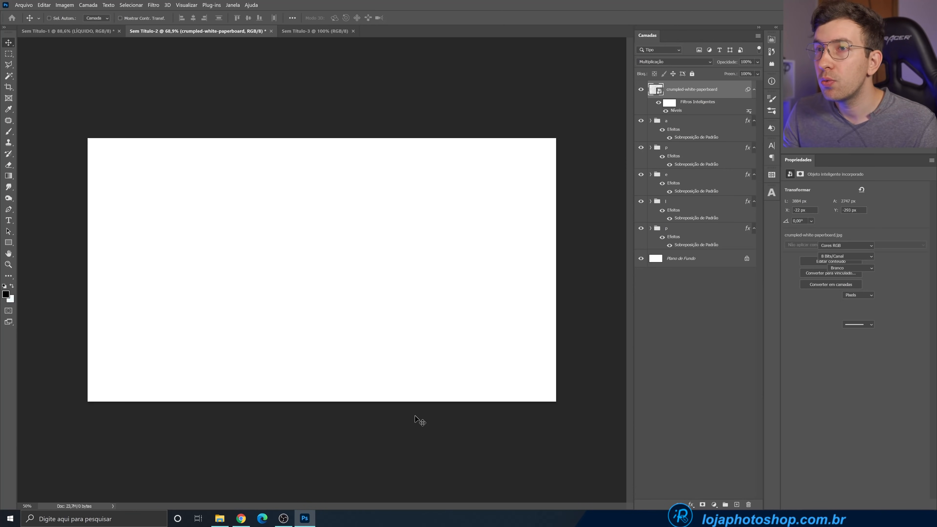
Add a white Bistro Script text reading "ATENÇÃO" at 253 pt in the left half of the canvas
{"action": "left_click", "coordinate": [9, 220]}
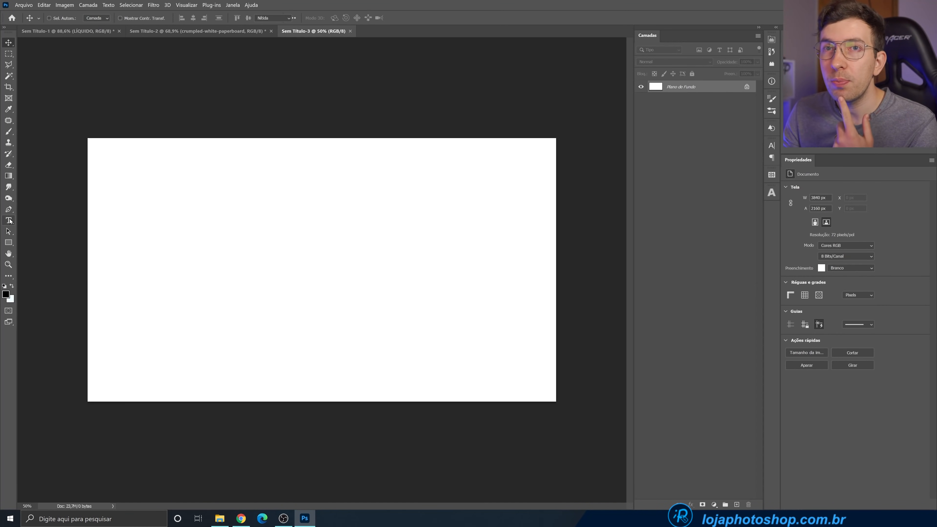
{"action": "left_click", "coordinate": [147, 275]}
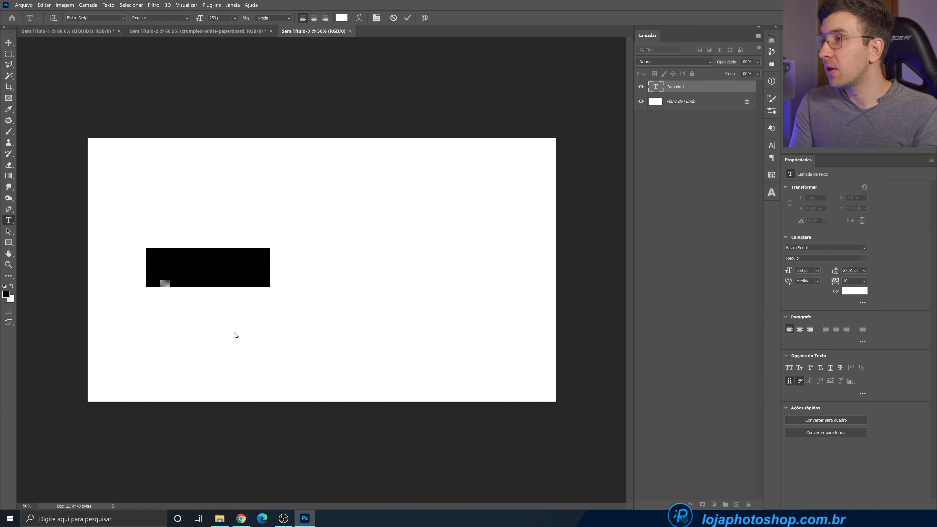
{"action": "key", "text": "BackSpace"}
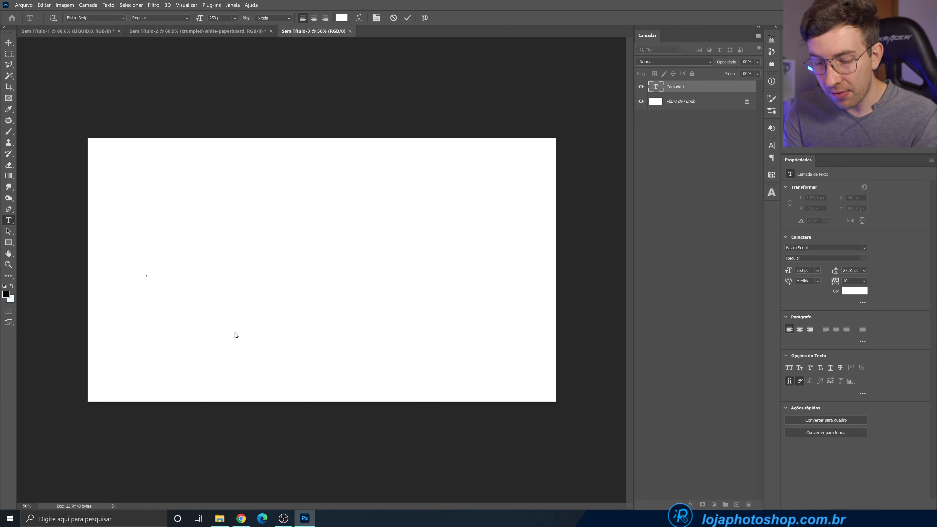
{"action": "type", "text": "Photosho"}
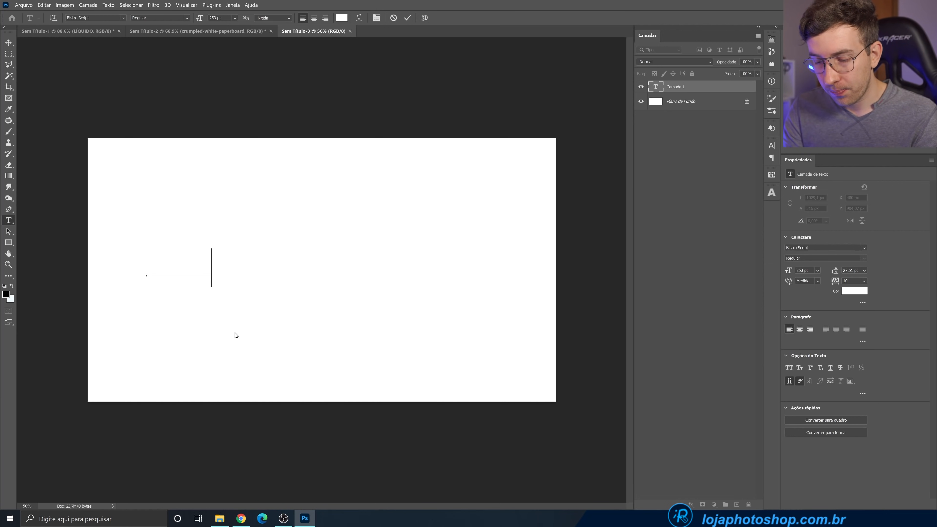
{"action": "left_click", "coordinate": [405, 18]}
Add a solid colour fill layer in pink #e34c6f and place the ATENÇÃO text layer above it
{"action": "left_click", "coordinate": [713, 504]}
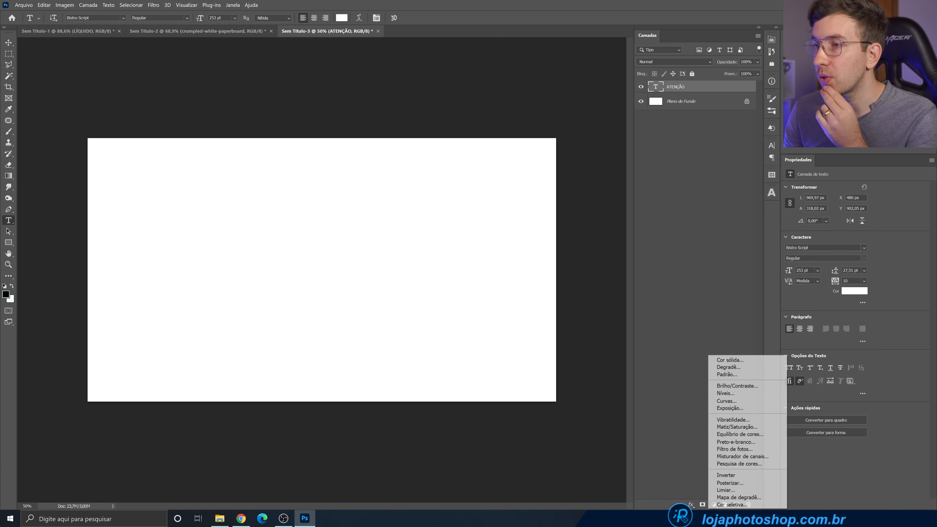
{"action": "left_click", "coordinate": [729, 359]}
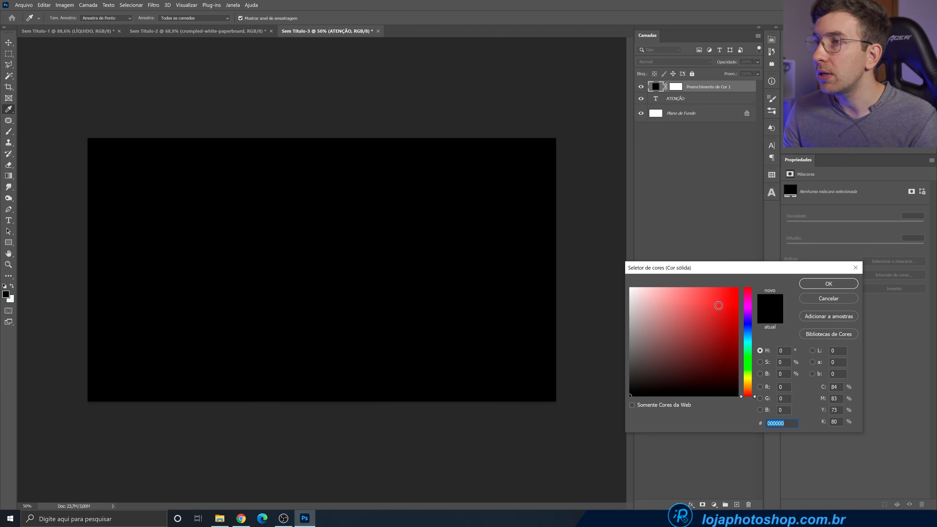
{"action": "left_click", "coordinate": [719, 303]}
{"action": "left_click", "coordinate": [716, 297]}
{"action": "left_click", "coordinate": [749, 292]}
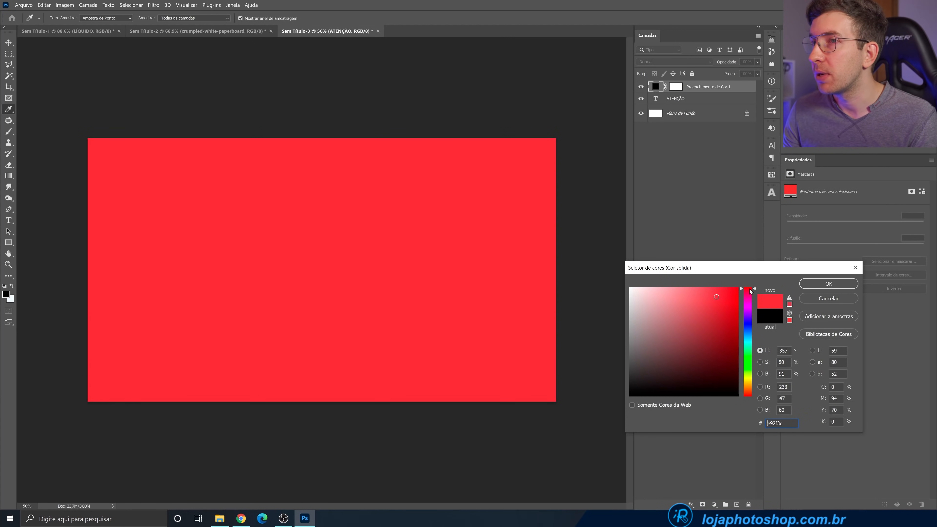
{"action": "left_click", "coordinate": [748, 294]}
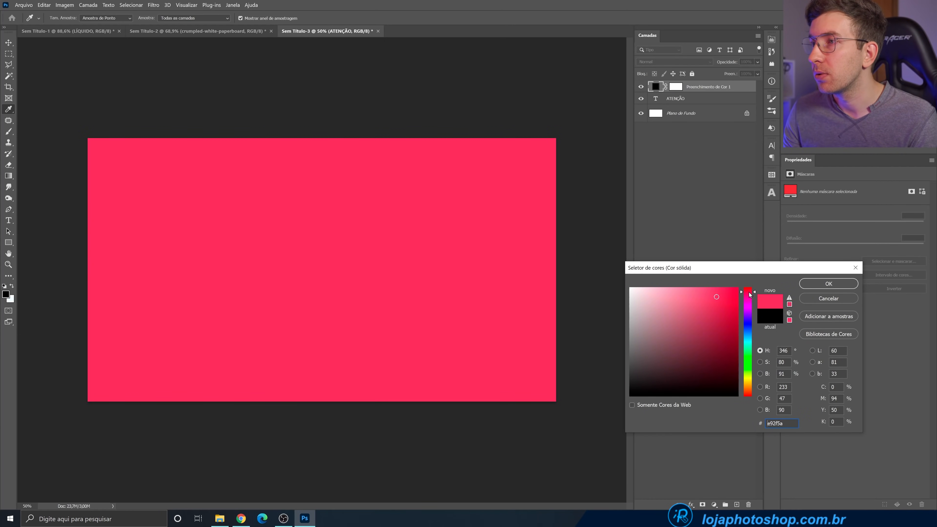
{"action": "left_click", "coordinate": [703, 300]}
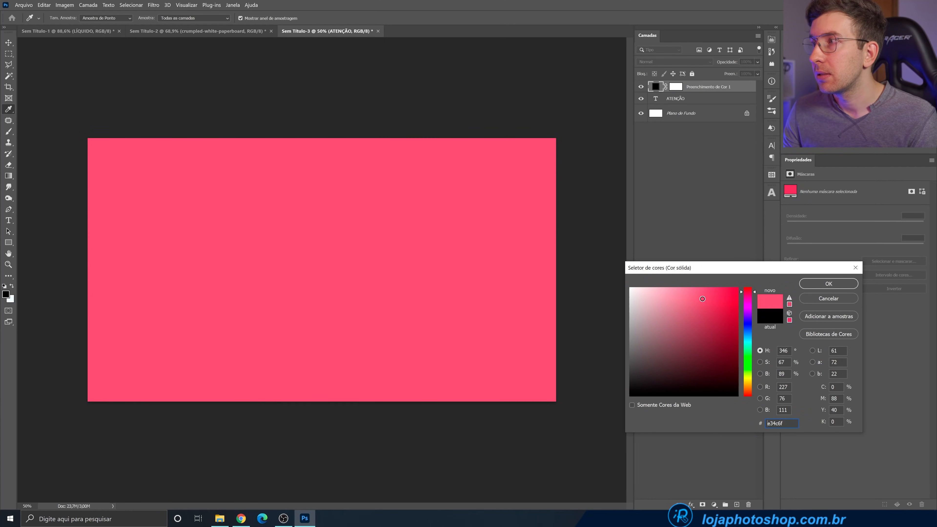
{"action": "left_click", "coordinate": [828, 283]}
{"action": "key", "text": "t"}
{"action": "left_click_drag", "start_coordinate": [697, 99], "coordinate": [697, 82]}
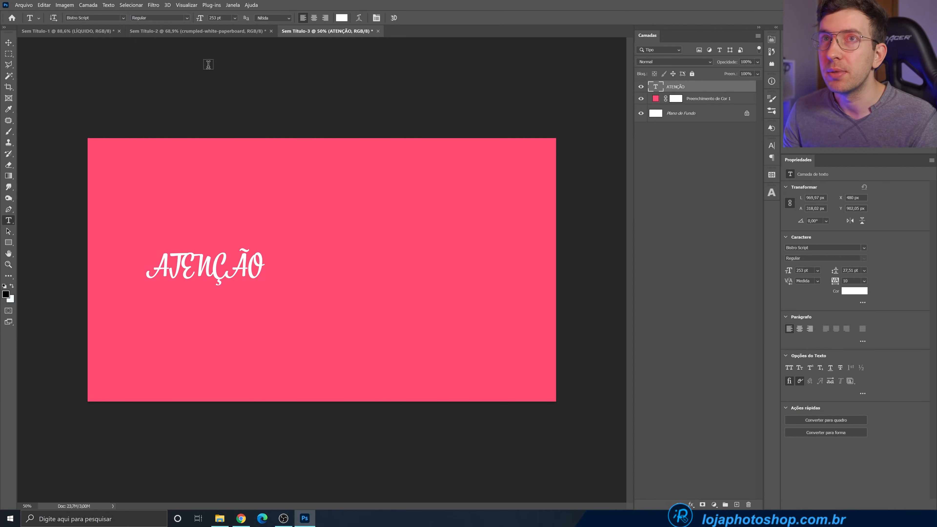
Set the ATENÇÃO text to American Captain, enlarge it to about 170% and centre it vertically on the canvas
{"action": "left_click", "coordinate": [123, 18]}
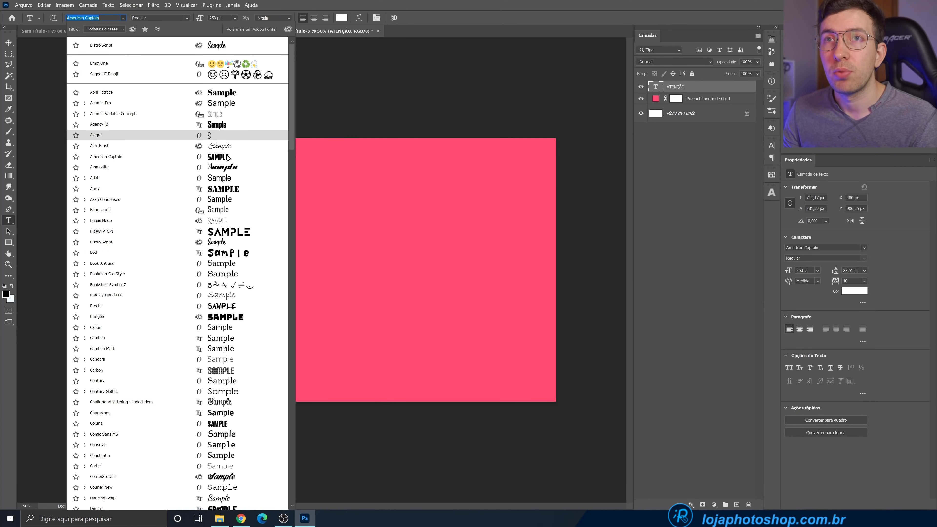
{"action": "left_click", "coordinate": [227, 157]}
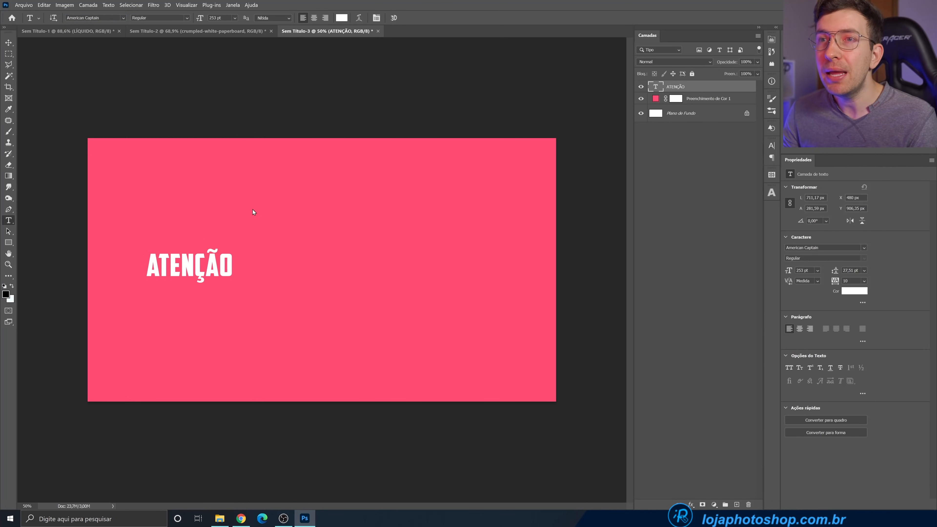
{"action": "key", "text": "ctrl+t"}
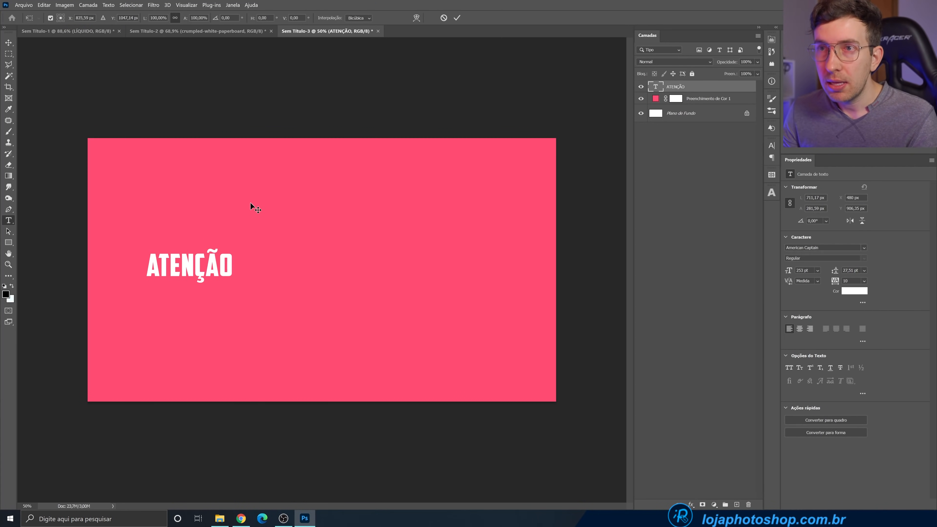
{"action": "left_click_drag", "start_coordinate": [216, 259], "coordinate": [259, 260]}
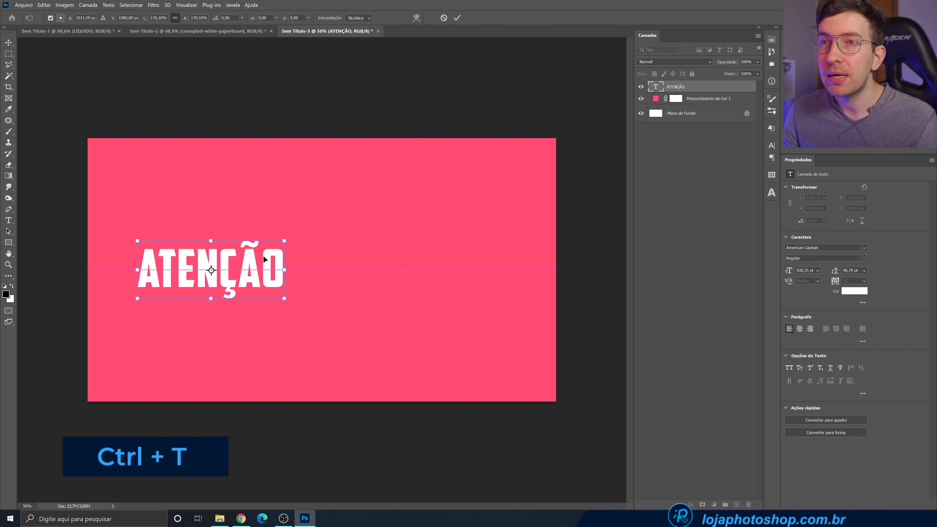
Warp the ATENÇÃO text, trying Arco Para Baixo before choosing Arco with a bend of about -6,2%
{"action": "left_click", "coordinate": [416, 18]}
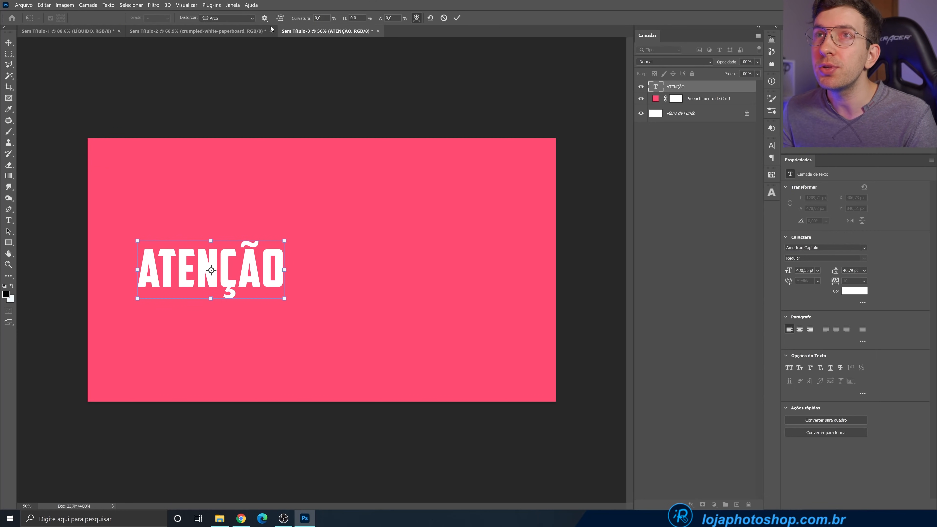
{"action": "left_click", "coordinate": [229, 19]}
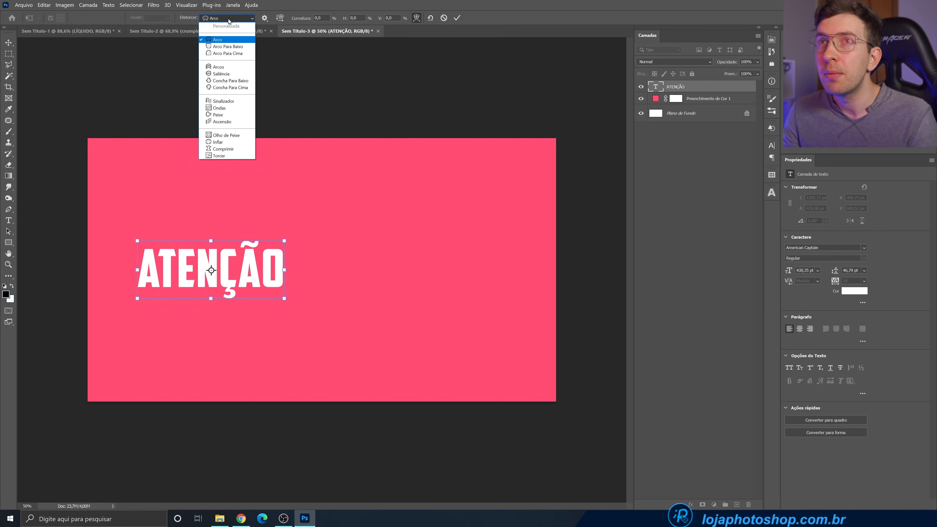
{"action": "left_click", "coordinate": [229, 19]}
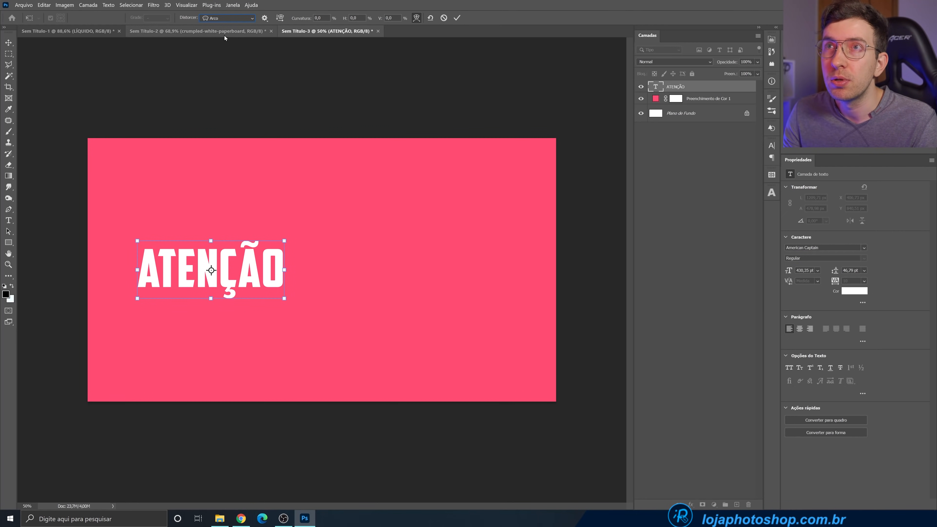
{"action": "left_click", "coordinate": [231, 19]}
{"action": "left_click", "coordinate": [229, 45]}
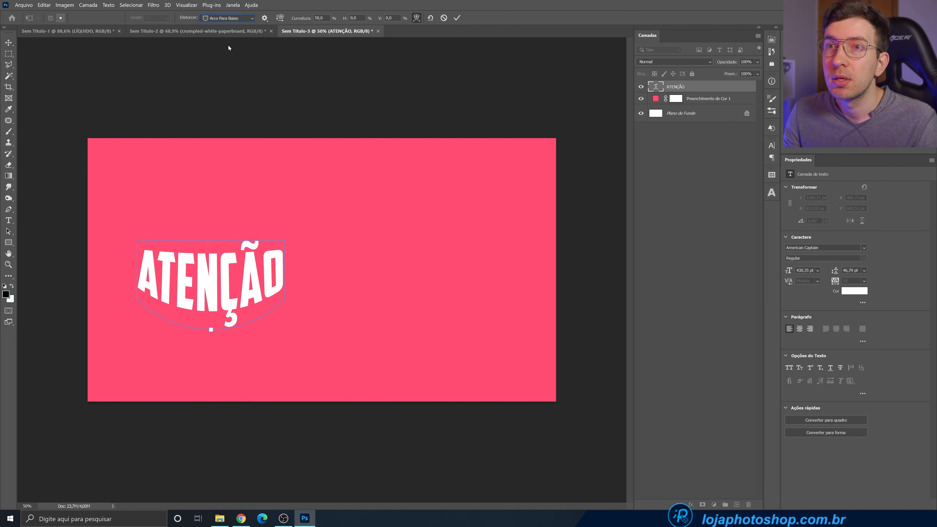
{"action": "left_click", "coordinate": [230, 18]}
{"action": "left_click", "coordinate": [229, 39]}
{"action": "left_click_drag", "start_coordinate": [209, 210], "coordinate": [211, 243]}
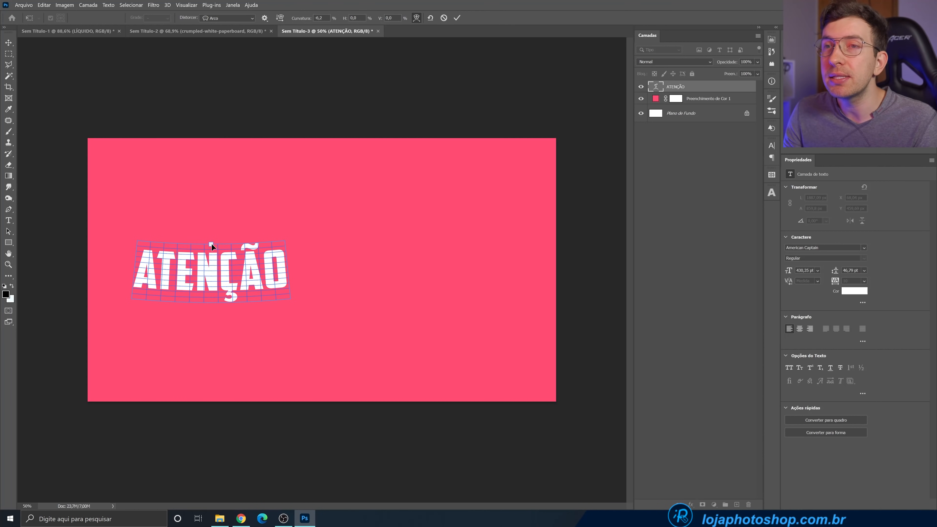
Switch the Arco warp on ATENÇÃO to vertical orientation and bend it into a megaphone shape that widens toward the first letter
{"action": "left_click", "coordinate": [281, 20]}
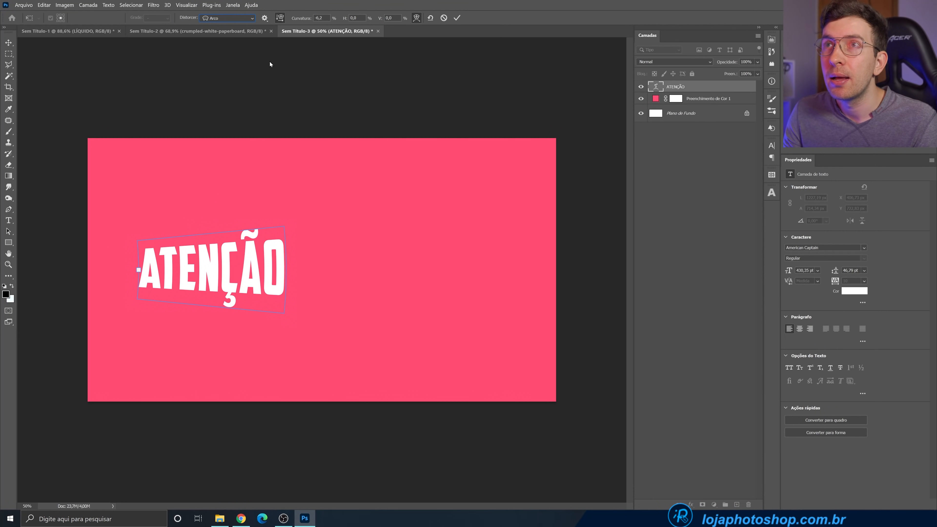
{"action": "mouse_move", "coordinate": [138, 272]}
{"action": "left_mouse_down"}
{"action": "mouse_move", "coordinate": [139, 261]}
{"action": "mouse_move", "coordinate": [184, 263]}
{"action": "mouse_move", "coordinate": [129, 262]}
{"action": "left_mouse_up"}
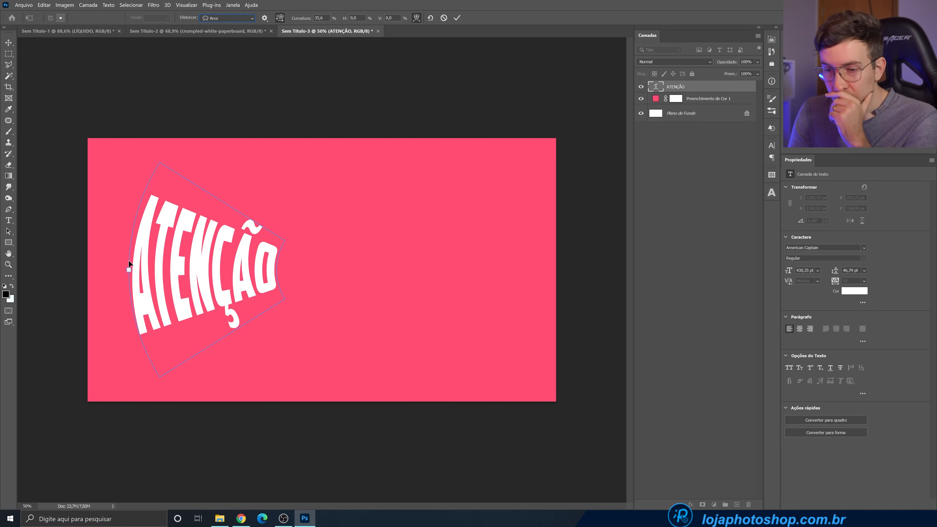
{"action": "mouse_move", "coordinate": [139, 258]}
{"action": "left_mouse_down"}
{"action": "mouse_move", "coordinate": [177, 258]}
{"action": "mouse_move", "coordinate": [142, 270]}
{"action": "mouse_move", "coordinate": [138, 262]}
{"action": "mouse_move", "coordinate": [143, 269]}
{"action": "left_mouse_up"}
{"action": "left_click", "coordinate": [456, 17]}
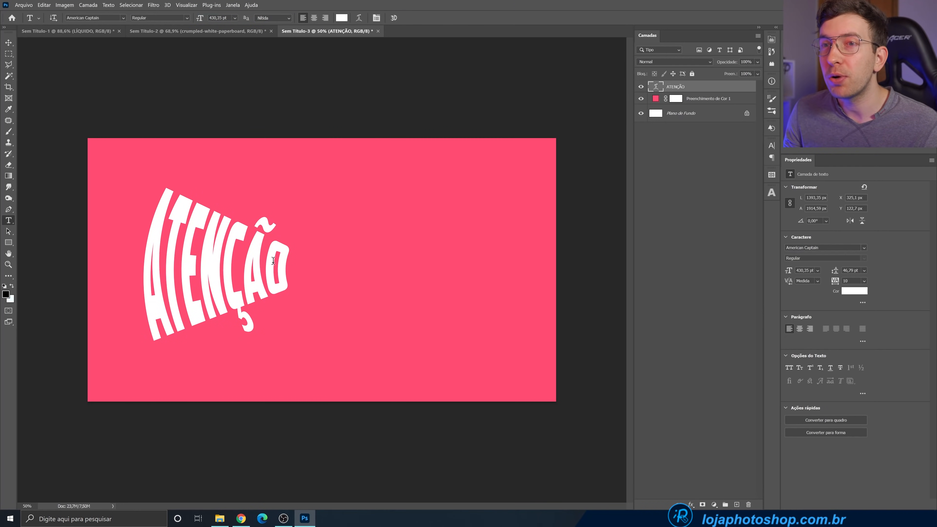
Add the text "CAFE" to the right of ATENÇÃO and enlarge it to about 581,58 pt, vertically centred on the canvas
{"action": "left_click", "coordinate": [389, 262]}
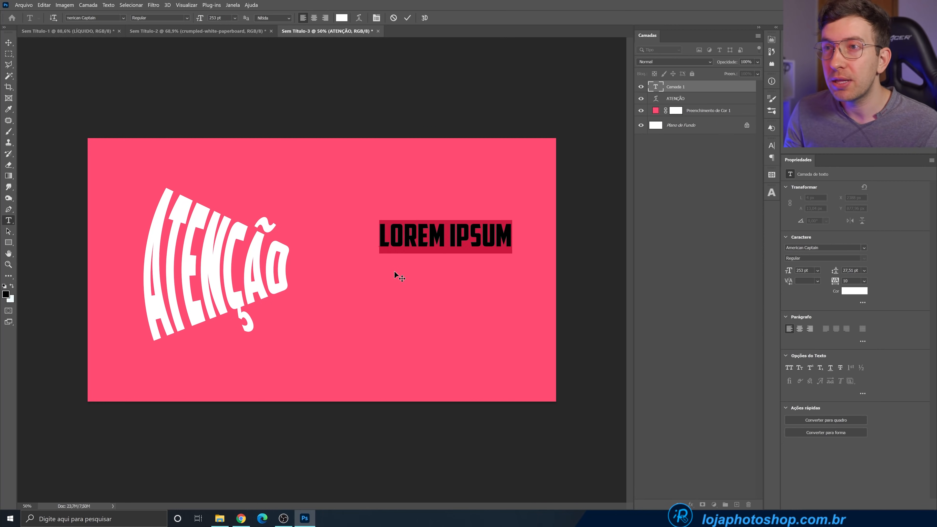
{"action": "type", "text": "CAFÉ"}
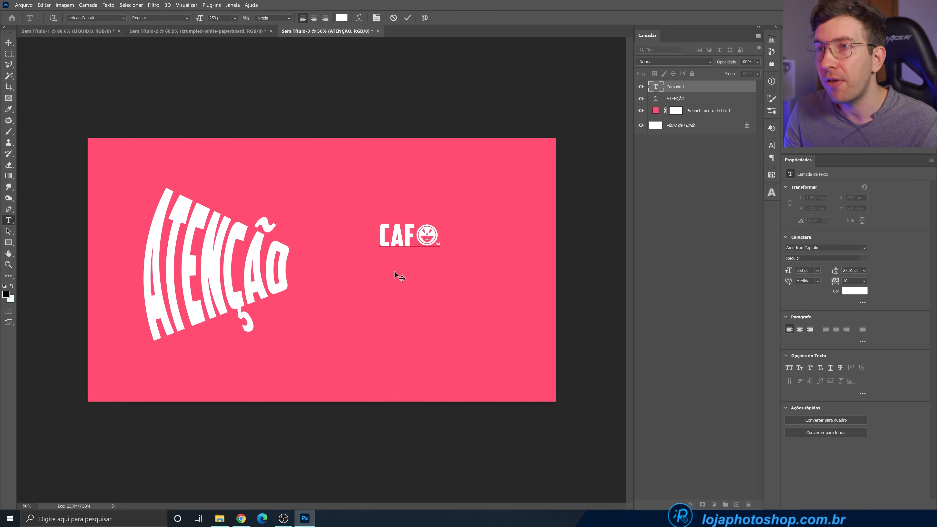
{"action": "key", "text": "BackSpace"}
{"action": "key", "text": "BackSpace"}
{"action": "type", "text": "E"}
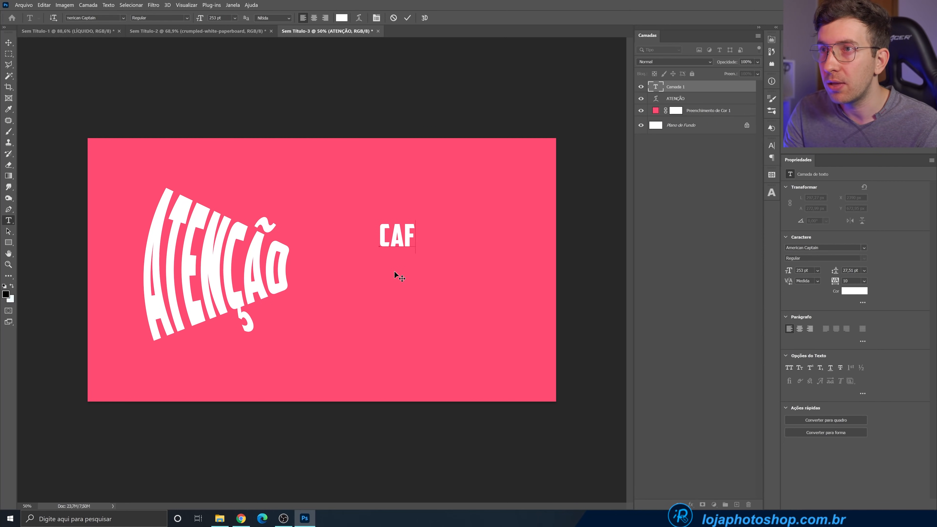
{"action": "type", "text": "E"}
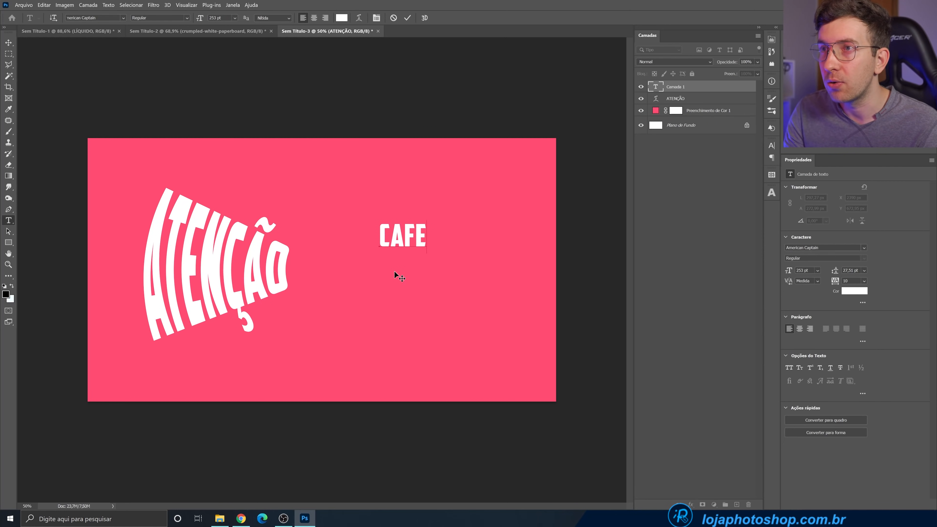
{"action": "left_click", "coordinate": [407, 18]}
{"action": "key", "text": "ctrl+t"}
{"action": "left_click_drag", "start_coordinate": [427, 223], "coordinate": [475, 228]}
Warp the CAFE text, trying Ondas before applying the Comprimir preset with a bend of 100%
{"action": "left_click", "coordinate": [416, 17]}
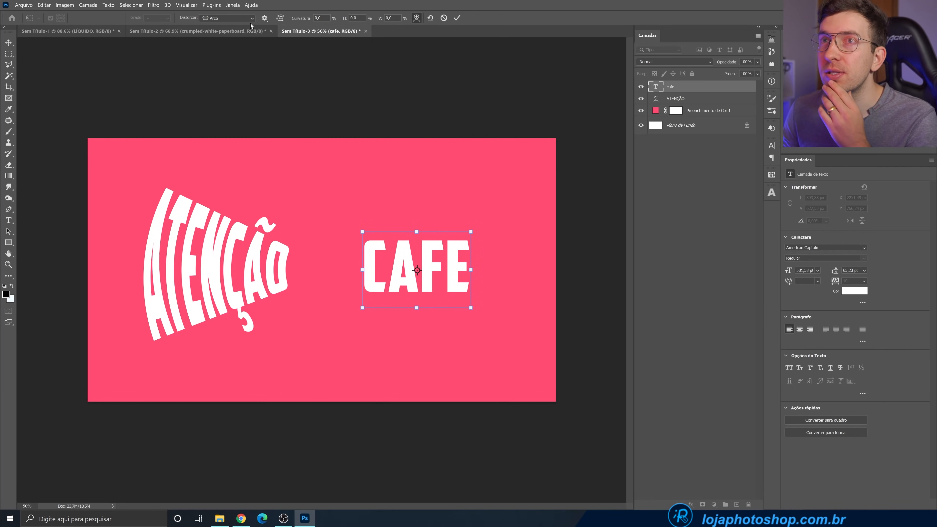
{"action": "left_click", "coordinate": [227, 18]}
{"action": "left_click", "coordinate": [231, 108]}
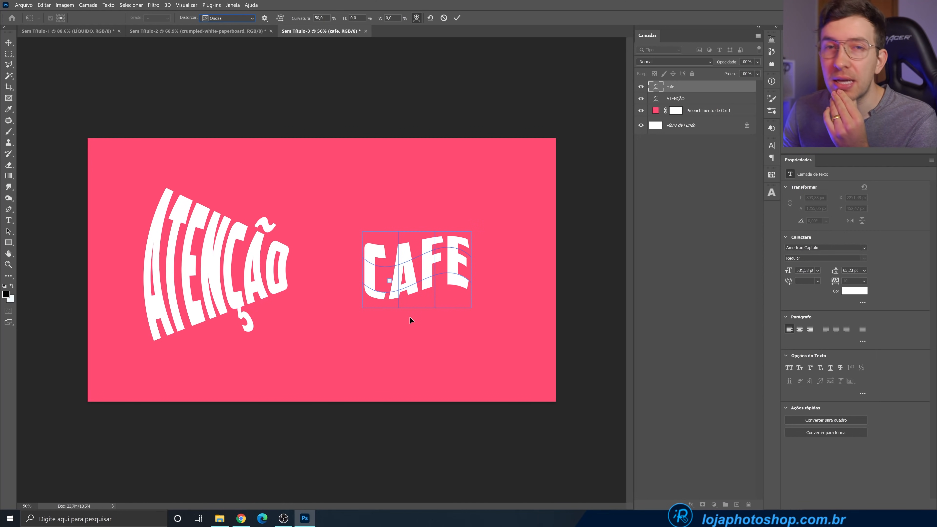
{"action": "mouse_move", "coordinate": [389, 281]}
{"action": "left_mouse_down"}
{"action": "mouse_move", "coordinate": [388, 252]}
{"action": "mouse_move", "coordinate": [394, 281]}
{"action": "left_mouse_up"}
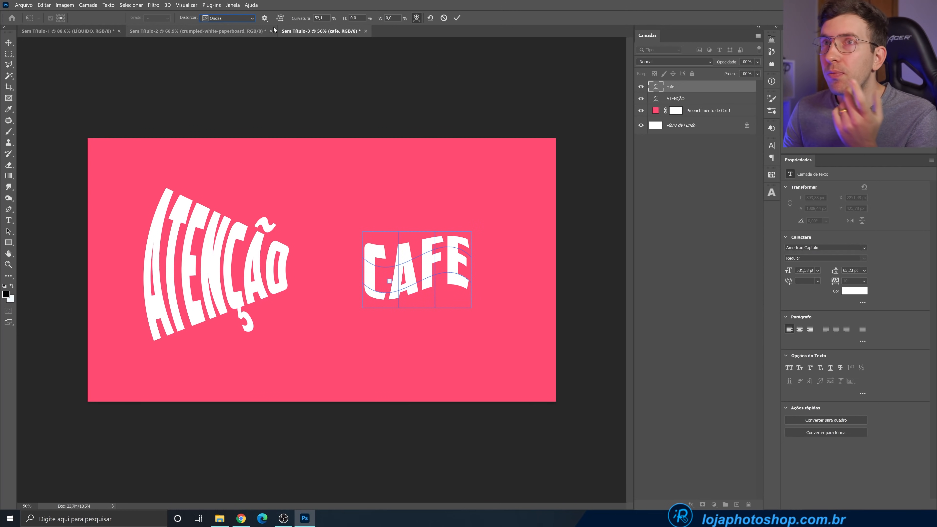
{"action": "left_click", "coordinate": [252, 19]}
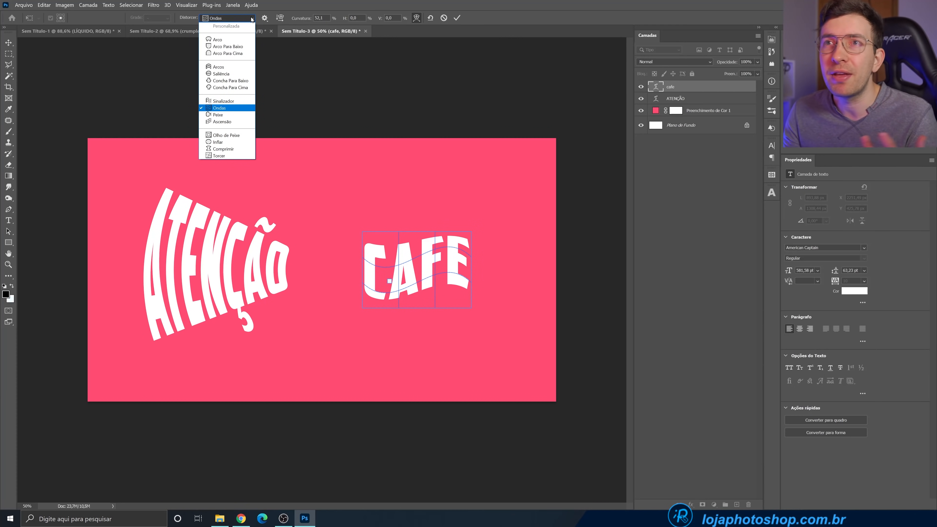
{"action": "left_click", "coordinate": [235, 149]}
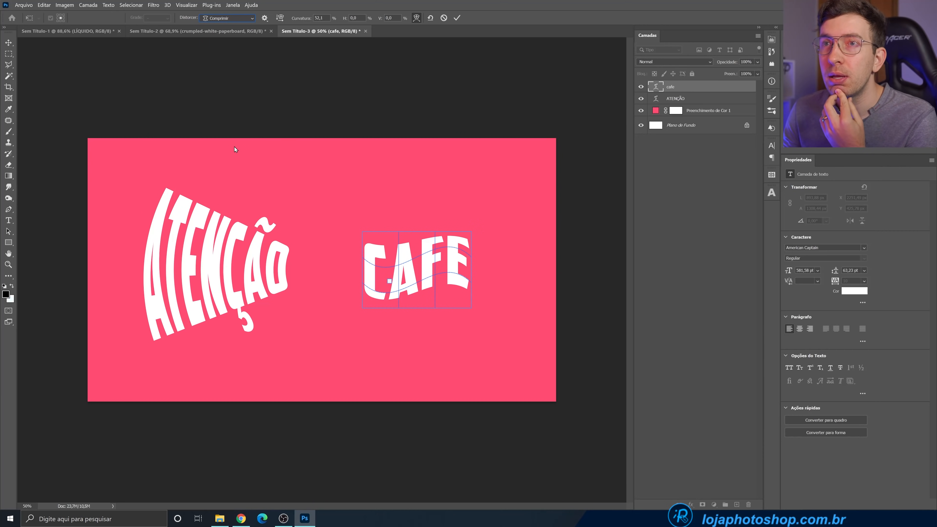
{"action": "mouse_move", "coordinate": [418, 222]}
{"action": "left_mouse_down"}
{"action": "mouse_move", "coordinate": [417, 208]}
{"action": "mouse_move", "coordinate": [418, 225]}
{"action": "mouse_move", "coordinate": [417, 216]}
{"action": "left_mouse_up"}
{"action": "key", "text": "Return"}
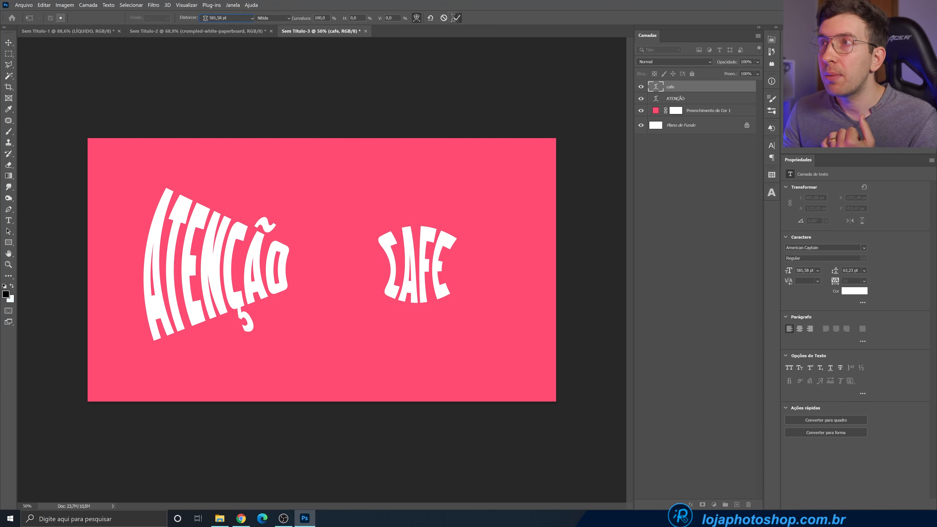
Replace the wording of the warped CAFE text with "FORMA"
{"action": "double_click", "coordinate": [391, 265]}
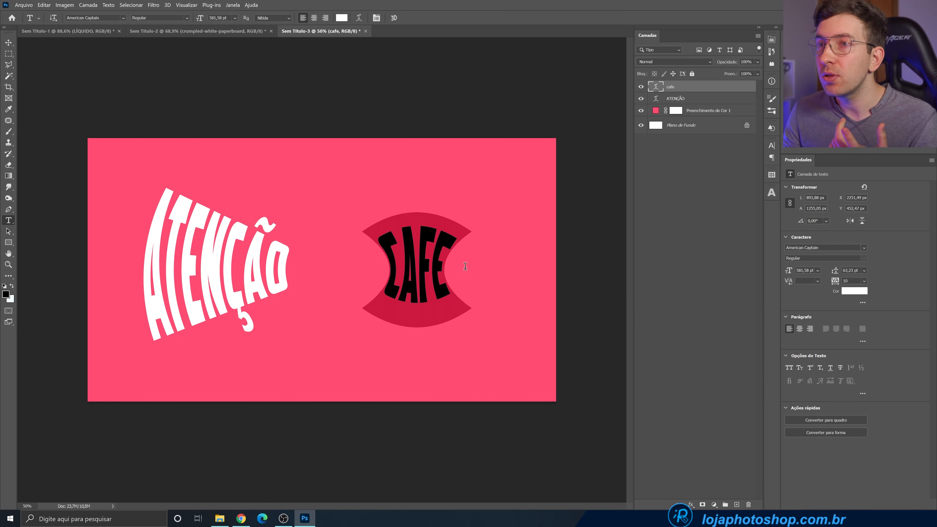
{"action": "key", "text": "Left"}
{"action": "type", "text": "fir"}
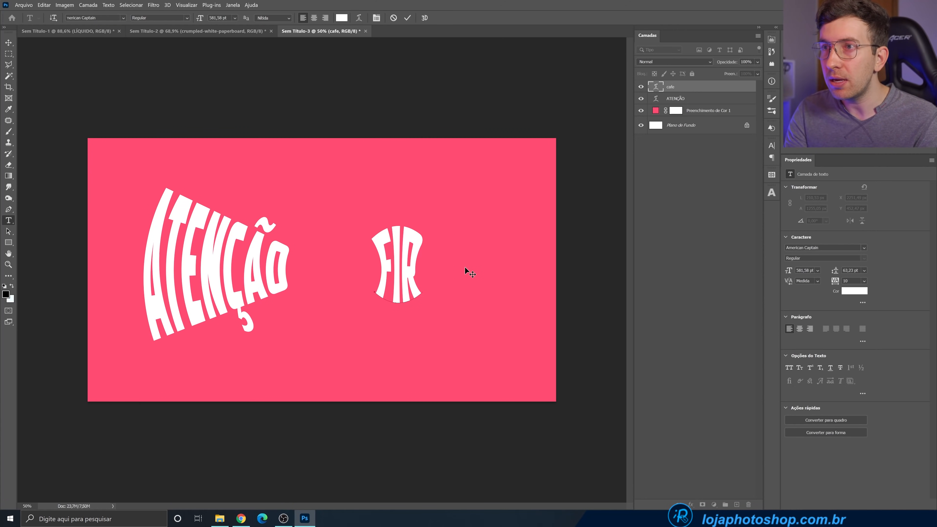
{"action": "key", "text": "BackSpace"}
{"action": "key", "text": "BackSpace"}
{"action": "type", "text": "orma"}
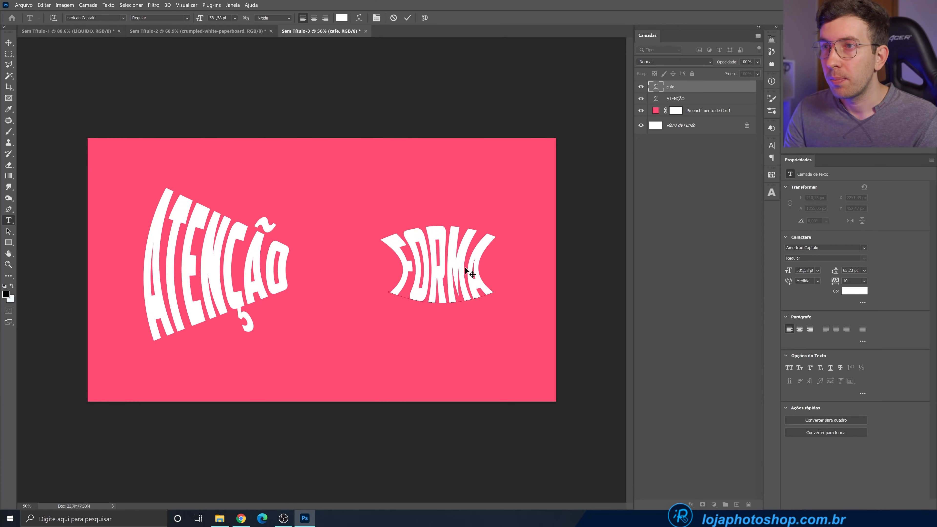
Commit the FORMA wording and reduce the bend of its Comprimir warp to about 65.2%
{"action": "left_click", "coordinate": [408, 17]}
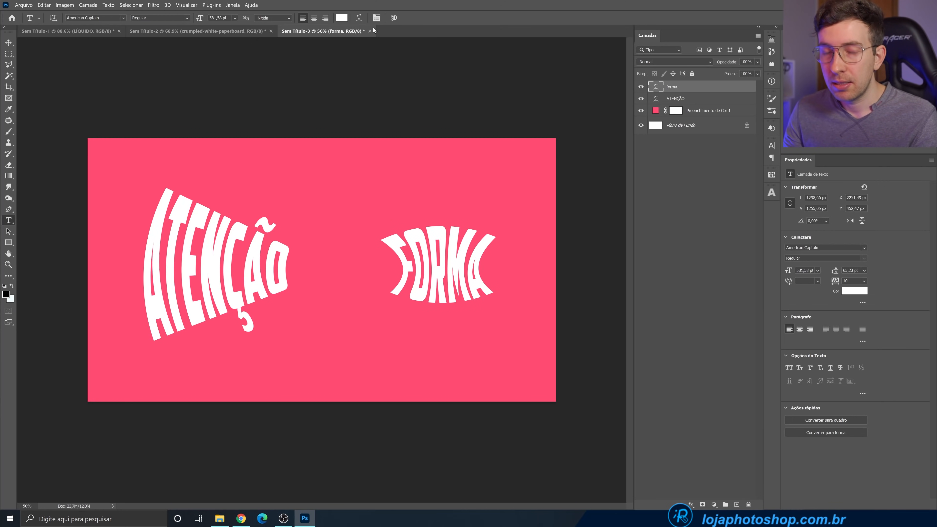
{"action": "key", "text": "ctrl+t"}
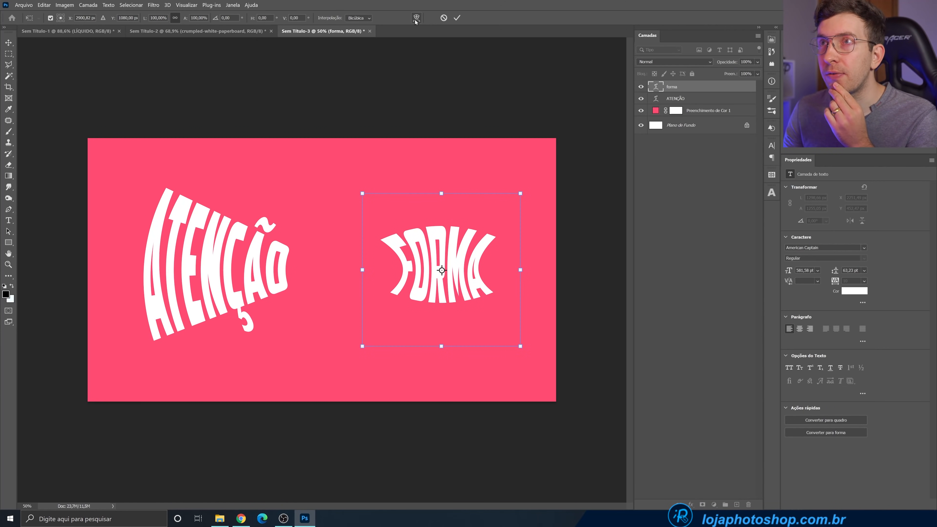
{"action": "left_click", "coordinate": [415, 18]}
{"action": "left_click_drag", "start_coordinate": [441, 213], "coordinate": [440, 218]}
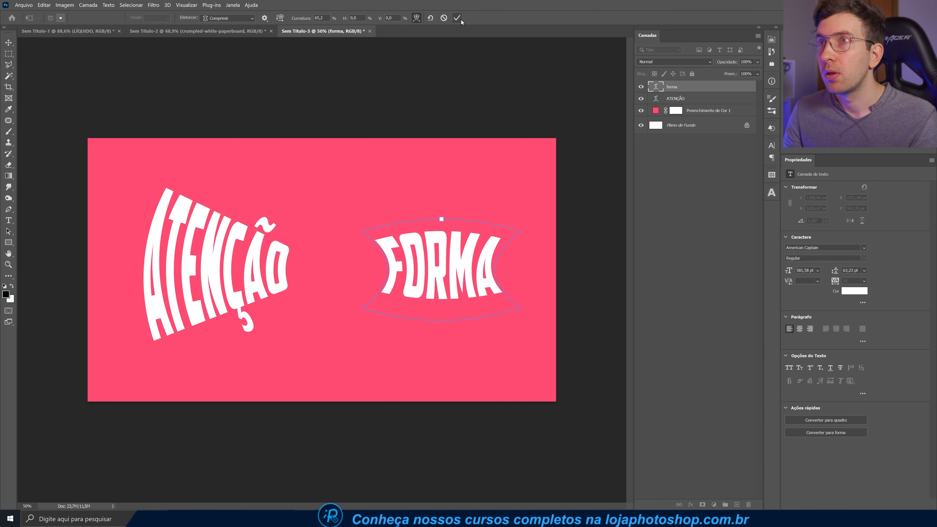
Move the warped FORMA text slightly toward ATENÇÃO and scale it up proportionally to about 116.69%
{"action": "left_click_drag", "start_coordinate": [439, 246], "coordinate": [429, 246]}
{"action": "key", "text": "ctrl+t"}
{"action": "left_click_drag", "start_coordinate": [510, 206], "coordinate": [508, 229]}
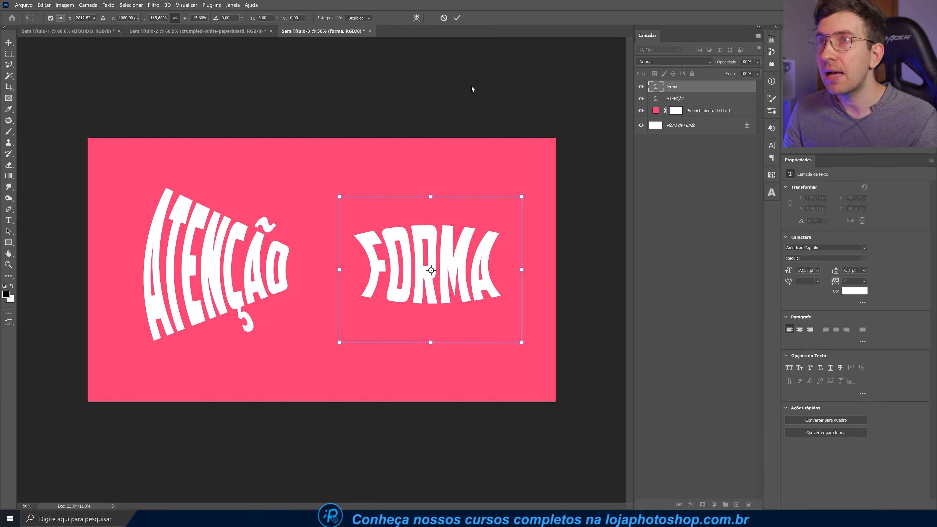
{"action": "left_click_drag", "start_coordinate": [521, 196], "coordinate": [523, 195]}
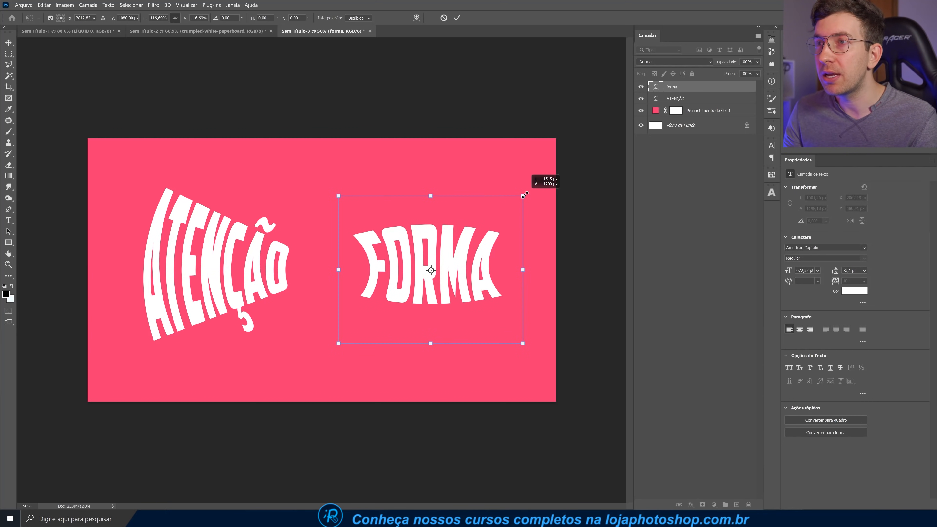
{"action": "left_click", "coordinate": [456, 19]}
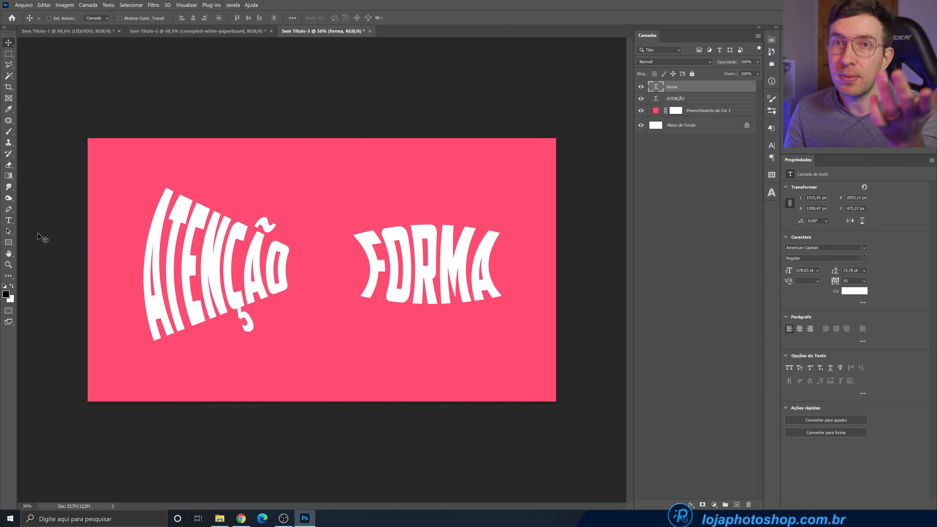
Draw an upright rectangle about 123 × 341 px just beyond the final O of ATENÇÃO
{"action": "left_click", "coordinate": [9, 242]}
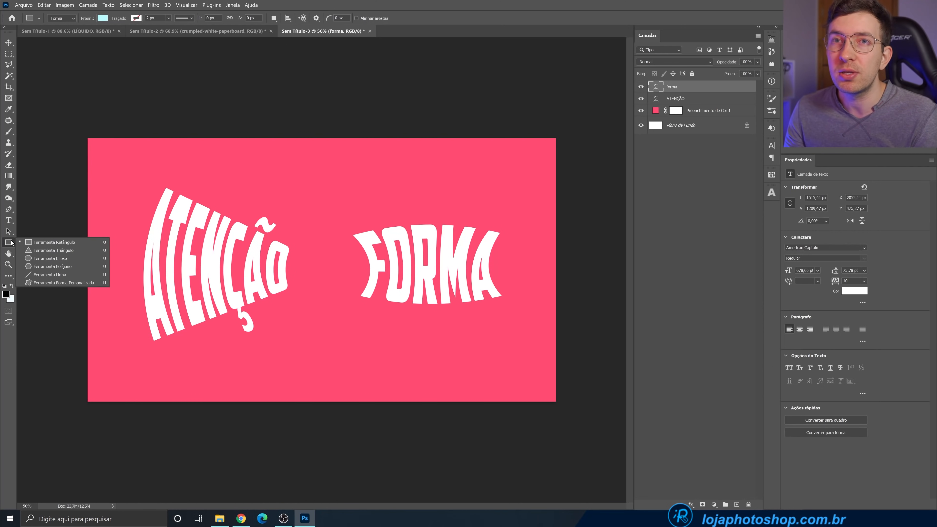
{"action": "left_click", "coordinate": [30, 244]}
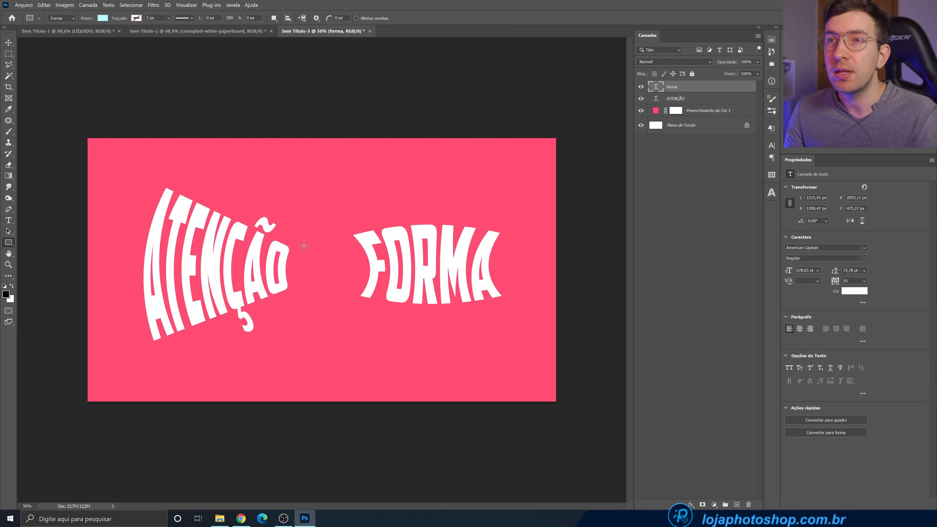
{"action": "left_click_drag", "start_coordinate": [294, 249], "coordinate": [310, 289]}
Fill the rectangle beside the final O with the pale cream colour fff9d6
{"action": "left_click", "coordinate": [103, 19]}
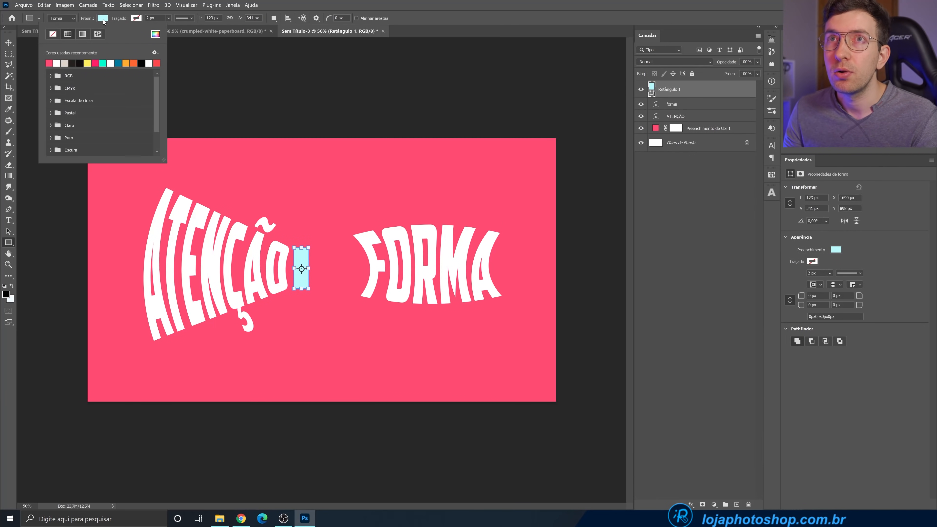
{"action": "left_click", "coordinate": [155, 34]}
{"action": "left_click_drag", "start_coordinate": [748, 369], "coordinate": [747, 381]}
{"action": "left_click_drag", "start_coordinate": [657, 295], "coordinate": [647, 284]}
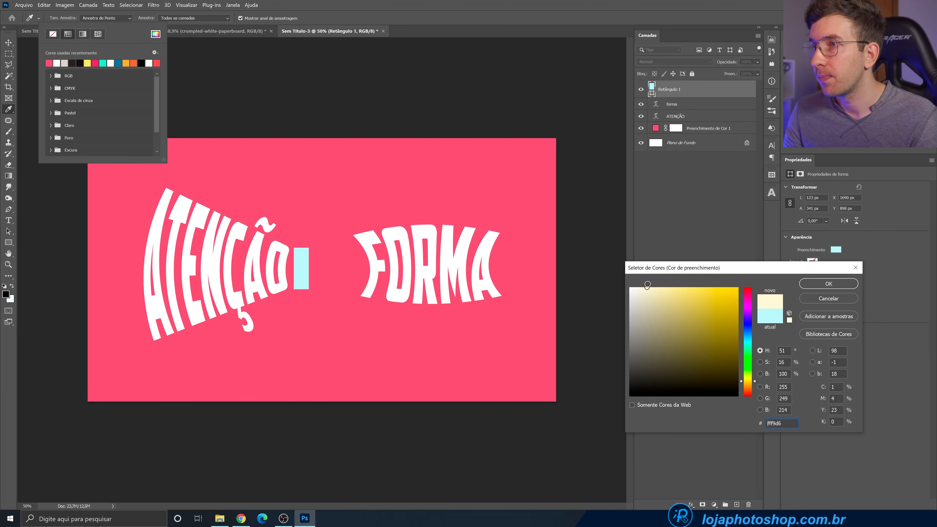
{"action": "left_click", "coordinate": [824, 283]}
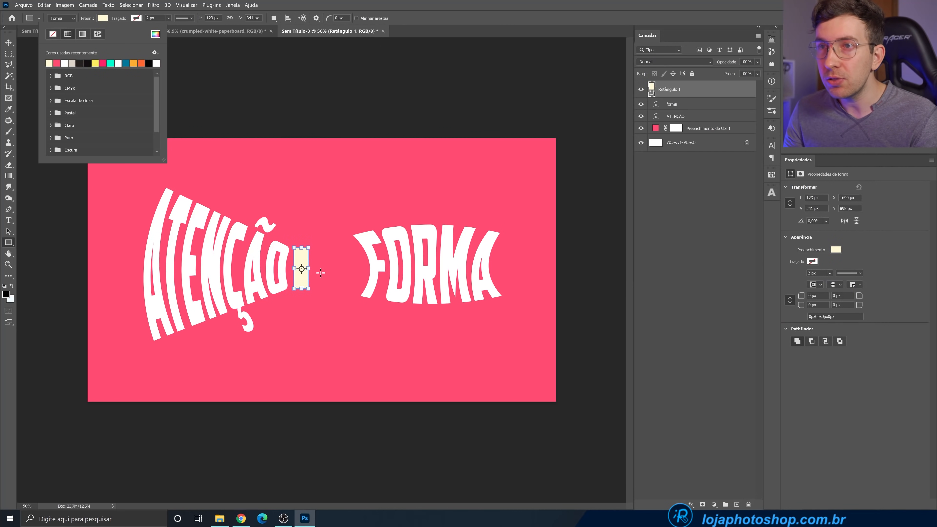
{"action": "left_click", "coordinate": [301, 268]}
{"action": "key", "text": "v"}
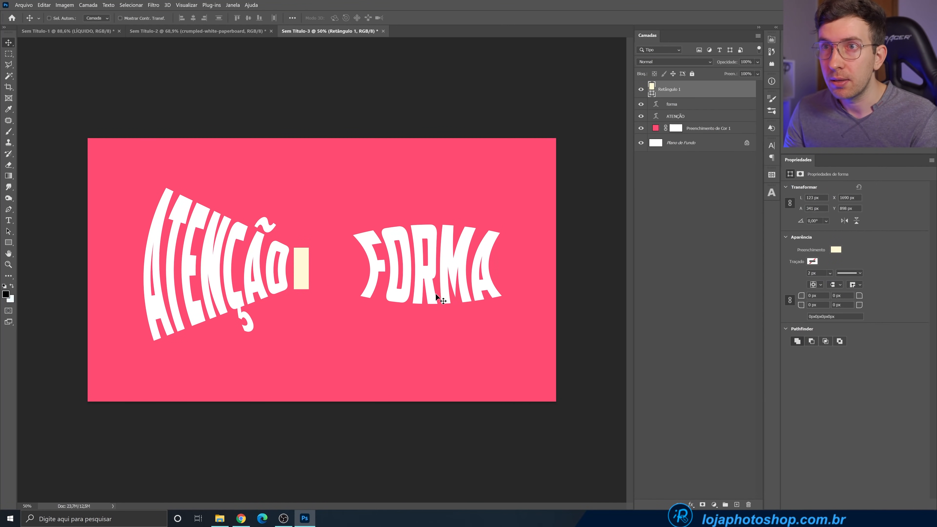
Draw a small horizontal rectangle about 260 × 101 px in front of the first A of ATENÇÃO and nudge it closer to the letter
{"action": "left_click", "coordinate": [9, 242]}
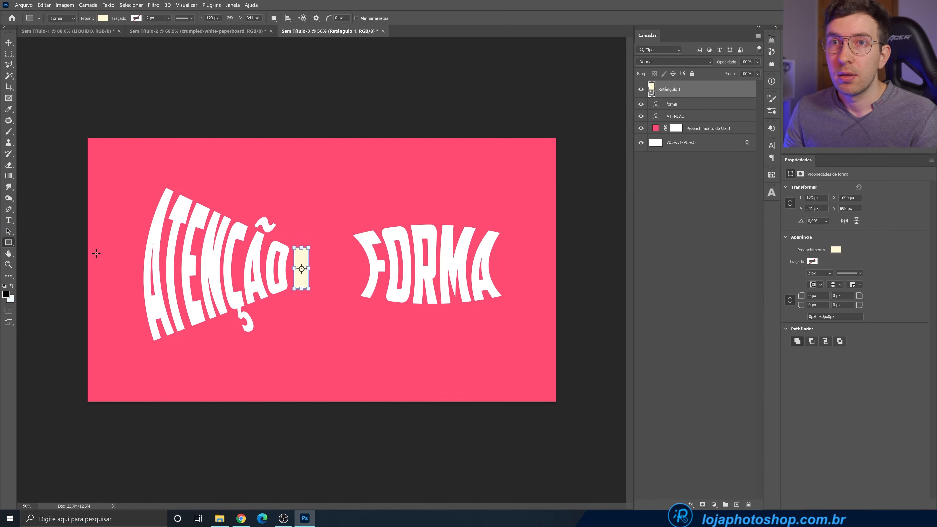
{"action": "left_click_drag", "start_coordinate": [96, 256], "coordinate": [128, 268]}
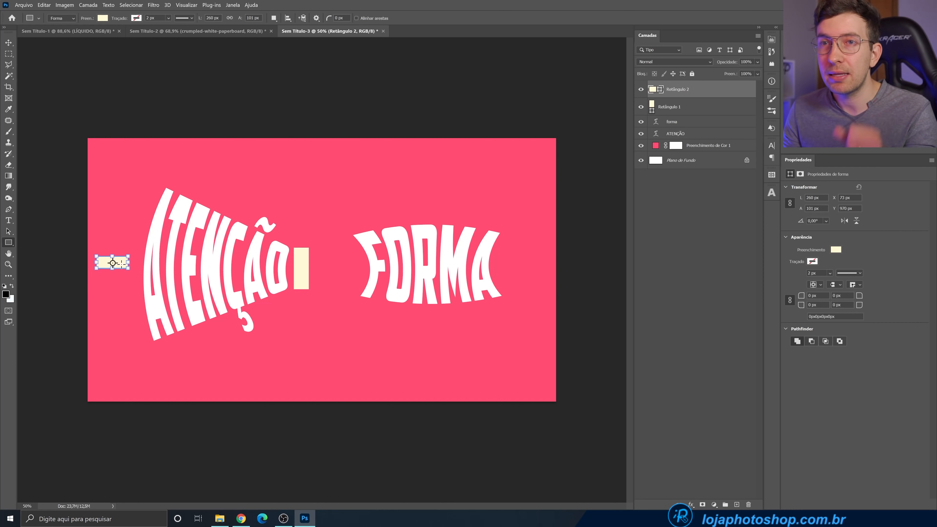
{"action": "key", "text": "v"}
{"action": "left_click_drag", "start_coordinate": [123, 262], "coordinate": [130, 267]}
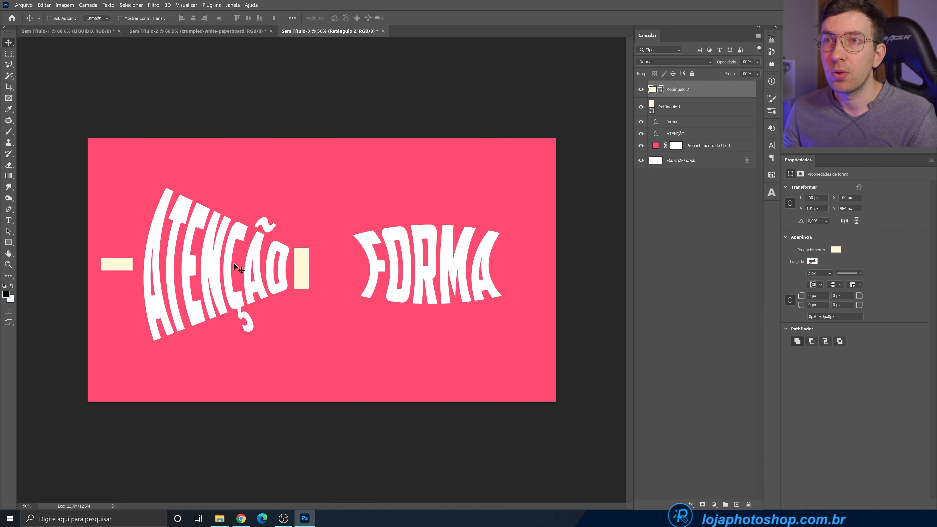
Taper the small rectangle with a Perspective transform so its outer end becomes narrower, forming a sound ray
{"action": "key", "text": "ctrl+t"}
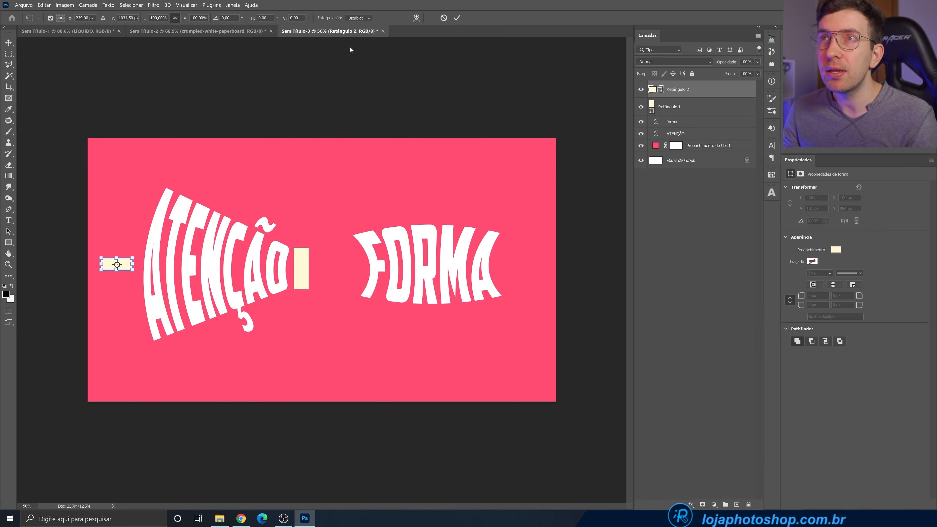
{"action": "left_click", "coordinate": [44, 5]}
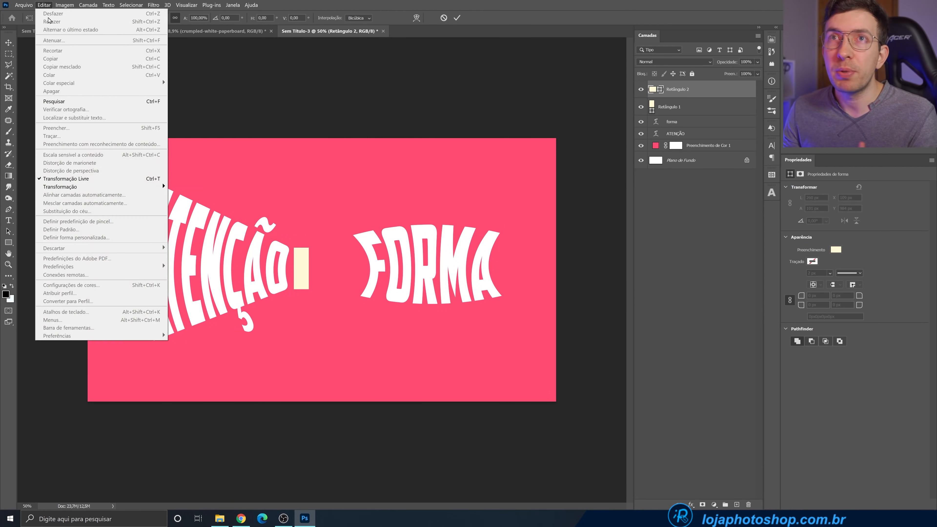
{"action": "mouse_move", "coordinate": [115, 185]}
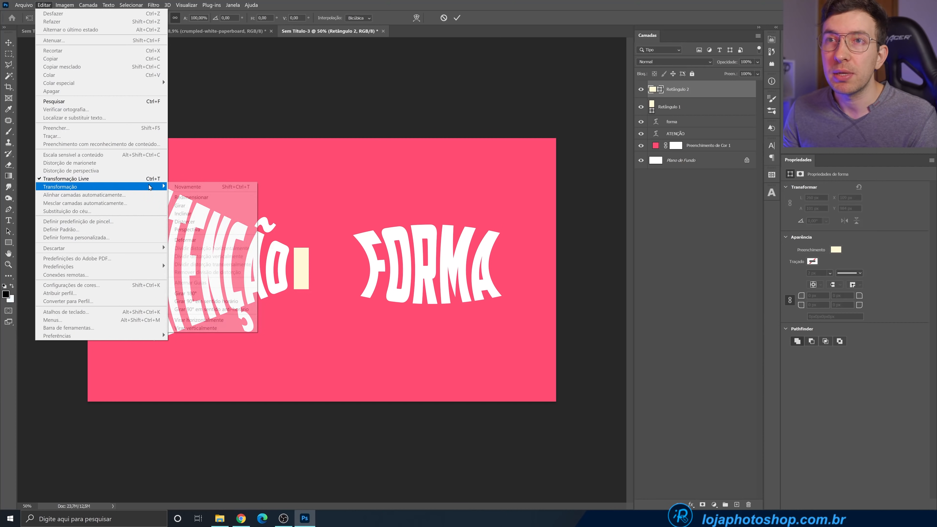
{"action": "left_click", "coordinate": [215, 230]}
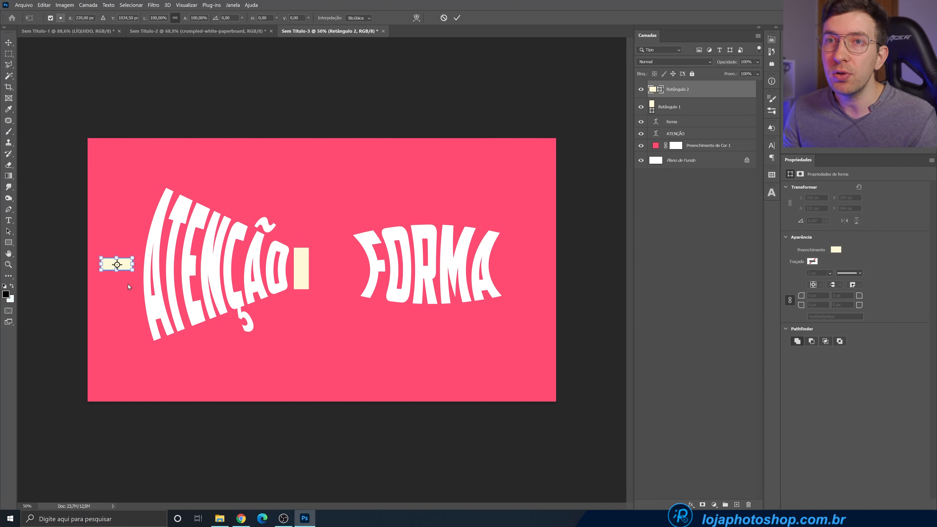
{"action": "left_click_drag", "start_coordinate": [103, 272], "coordinate": [103, 268]}
{"action": "left_click", "coordinate": [457, 18]}
Duplicate the tapered ray, rotate the copy, and place it beside the top of the first A
{"action": "mouse_move", "coordinate": [138, 264]}
{"action": "left_mouse_down"}
{"action": "mouse_move", "coordinate": [149, 188]}
{"action": "mouse_move", "coordinate": [159, 199]}
{"action": "mouse_move", "coordinate": [134, 207]}
{"action": "mouse_move", "coordinate": [136, 329]}
{"action": "mouse_move", "coordinate": [148, 301]}
{"action": "mouse_move", "coordinate": [128, 269]}
{"action": "left_mouse_up"}
{"action": "key", "text": "ctrl+j"}
{"action": "key", "text": "ctrl+t"}
{"action": "left_click", "coordinate": [457, 18]}
Rotate a further copy of the ray by -60° and place it beside the foot of the first A
{"action": "key", "text": "ctrl+t"}
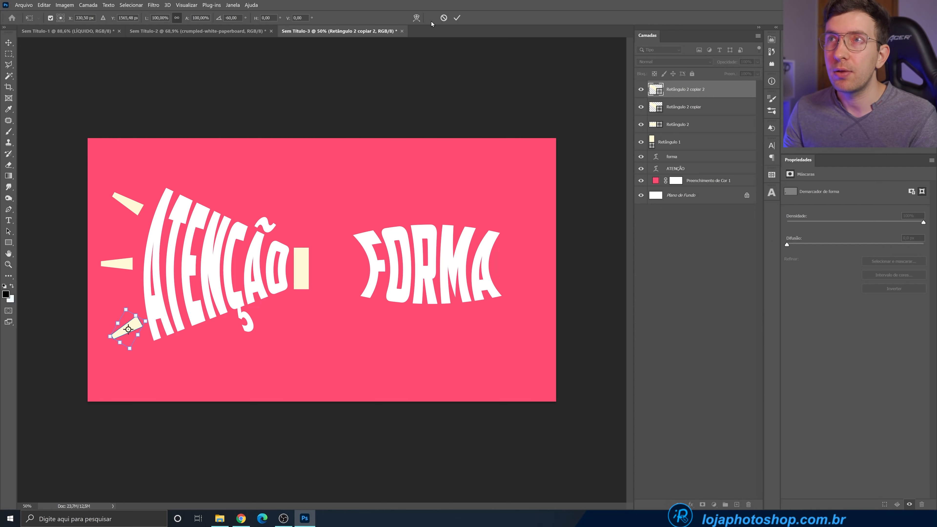
{"action": "left_click", "coordinate": [454, 19]}
{"action": "left_click_drag", "start_coordinate": [137, 330], "coordinate": [140, 325]}
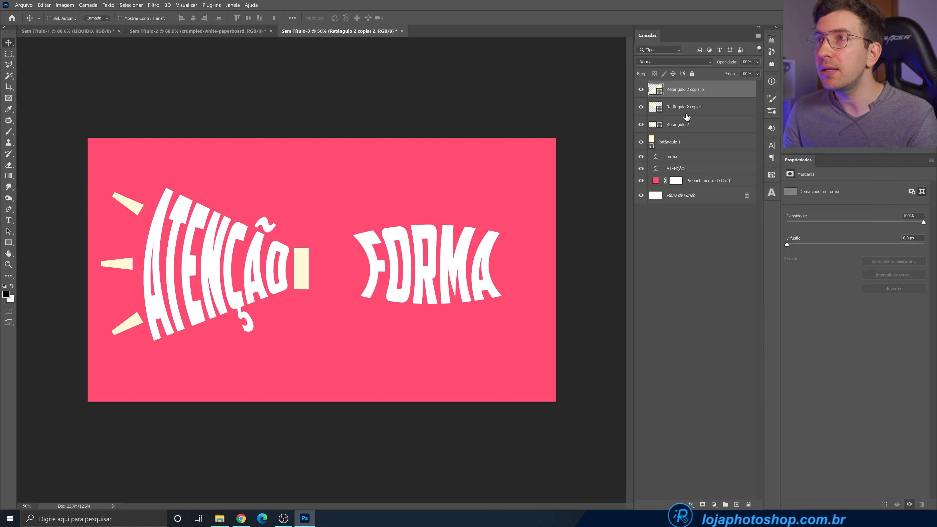
Select all three ray layers and scale them down together to about 86.62%
{"action": "left_click", "coordinate": [686, 123], "text": "ctrl"}
{"action": "key", "text": "ctrl+t"}
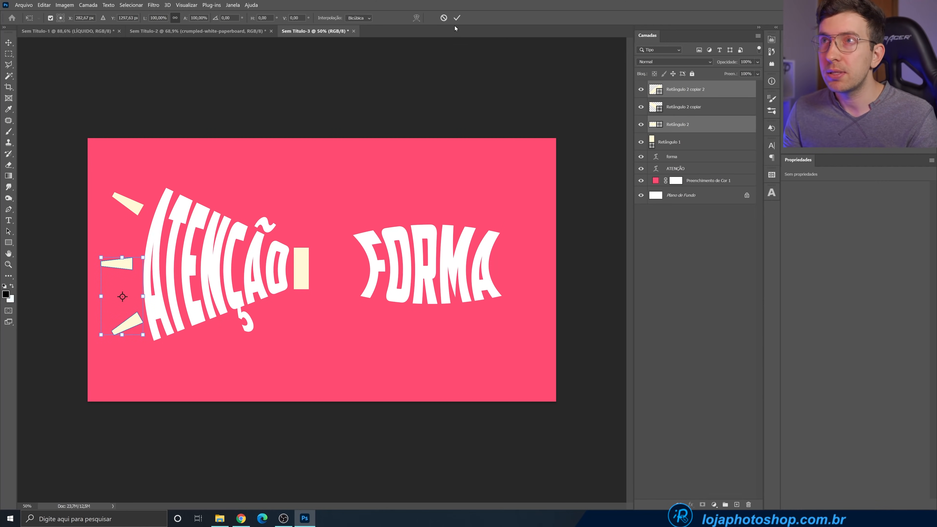
{"action": "left_click", "coordinate": [444, 18]}
{"action": "left_click", "coordinate": [696, 108], "text": "ctrl"}
{"action": "key", "text": "ctrl+t"}
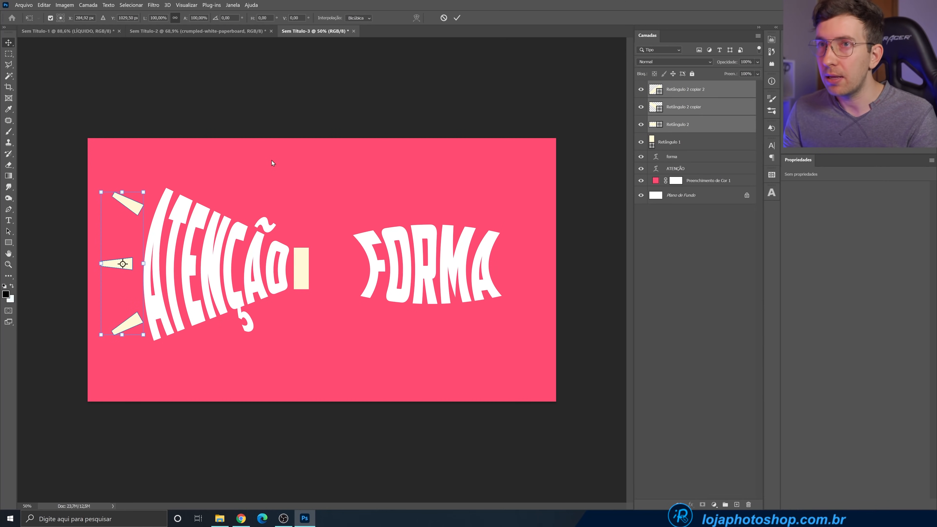
{"action": "left_click_drag", "start_coordinate": [144, 190], "coordinate": [137, 199]}
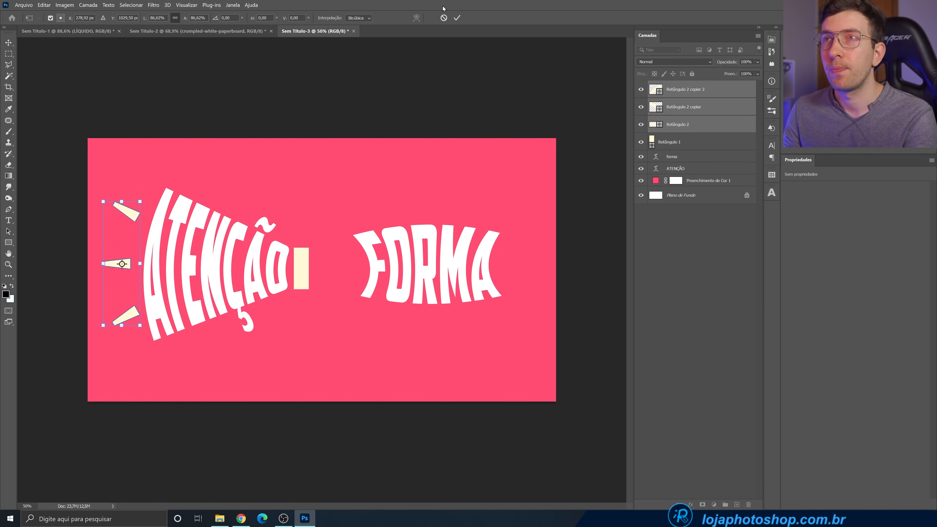
{"action": "left_click", "coordinate": [457, 18]}
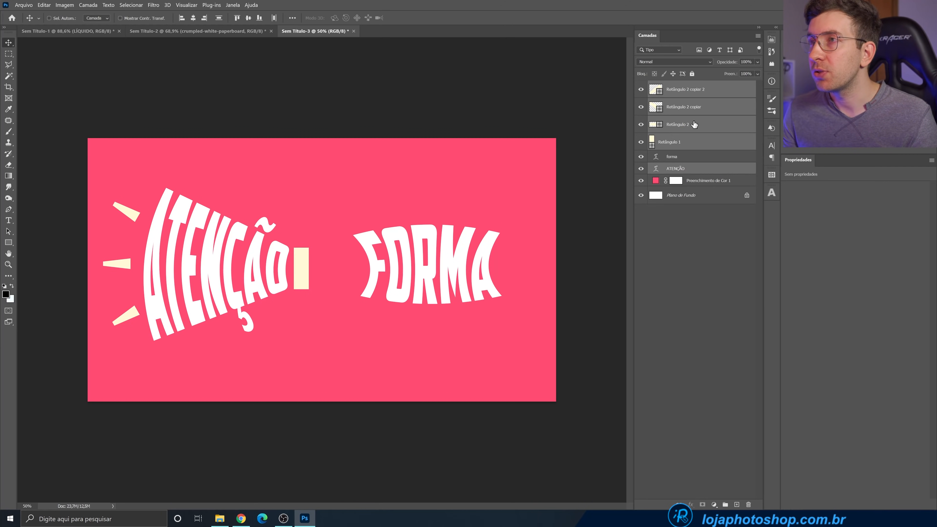
Group ATENÇÃO with its rectangle and rays under the name "1", and scale the group down to about 86.5%
{"action": "key", "text": "ctrl+g"}
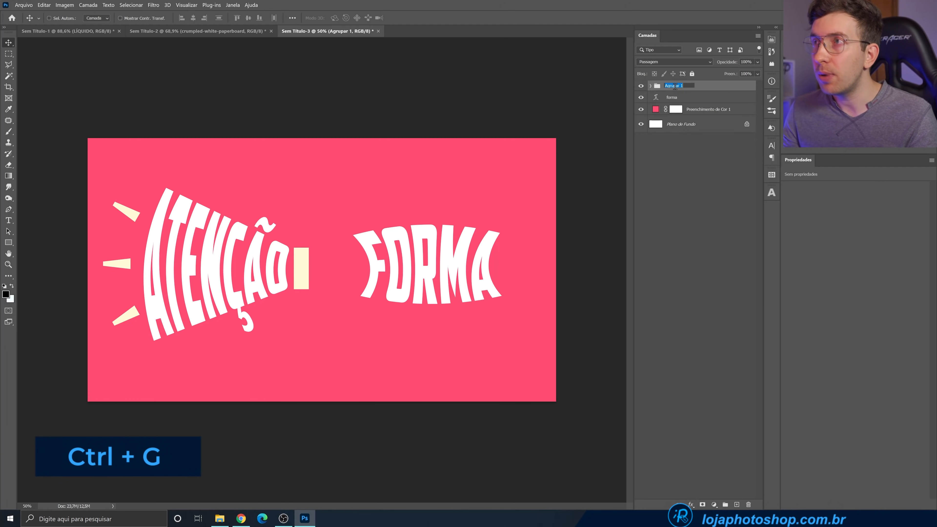
{"action": "key", "text": "ctrl+t"}
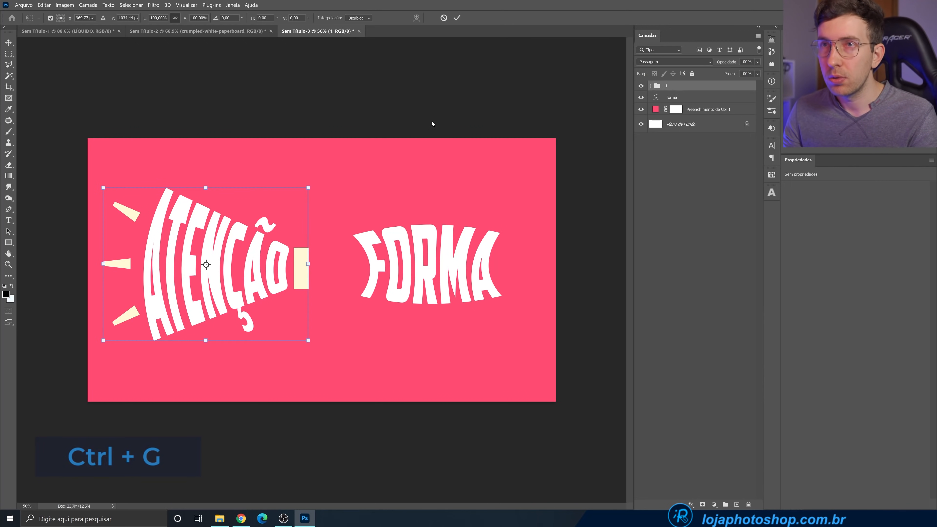
{"action": "left_click_drag", "start_coordinate": [308, 189], "coordinate": [296, 203]}
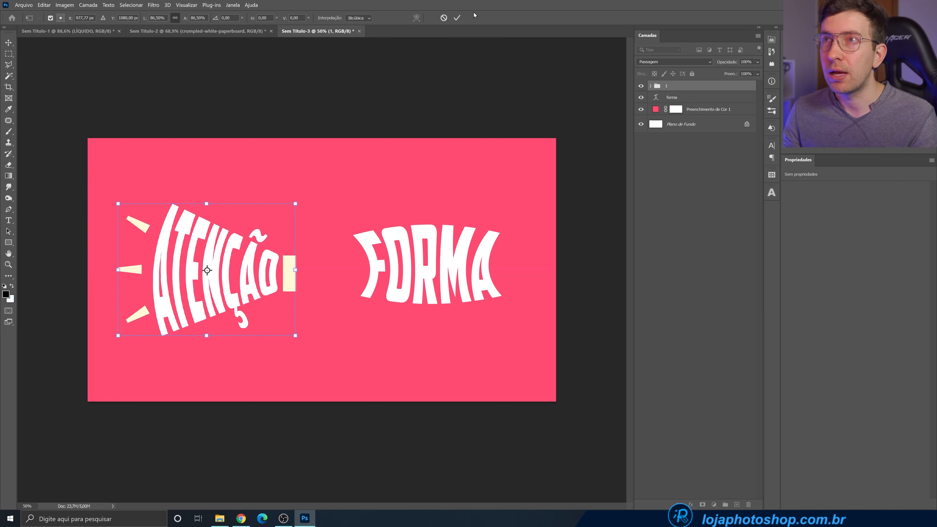
{"action": "left_click", "coordinate": [456, 20]}
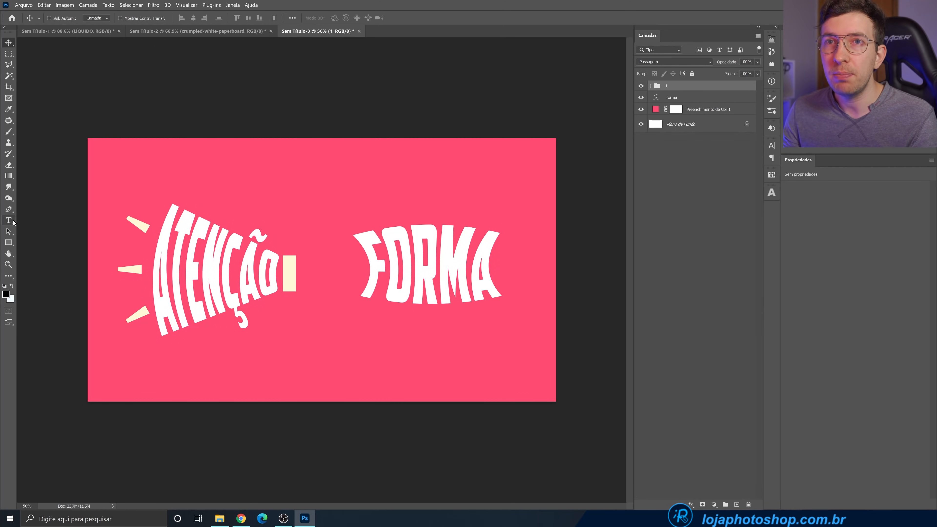
Draw a filled crescent shape with the Pen tool that follows the curved outer edge of the F in FORMA
{"action": "left_click", "coordinate": [9, 210]}
{"action": "scroll", "coordinate": [398, 287], "scroll_direction": "up", "scroll_amount": 2}
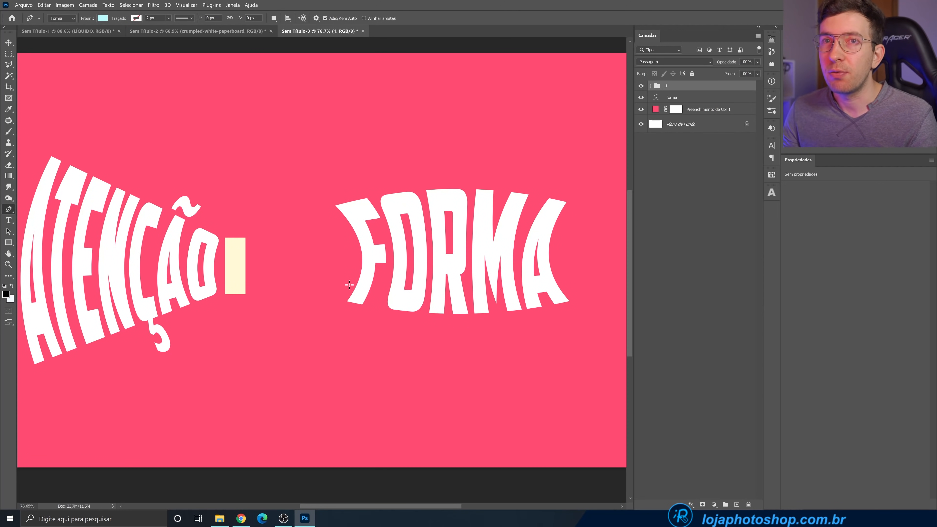
{"action": "scroll", "coordinate": [330, 264], "scroll_direction": "up", "scroll_amount": 2}
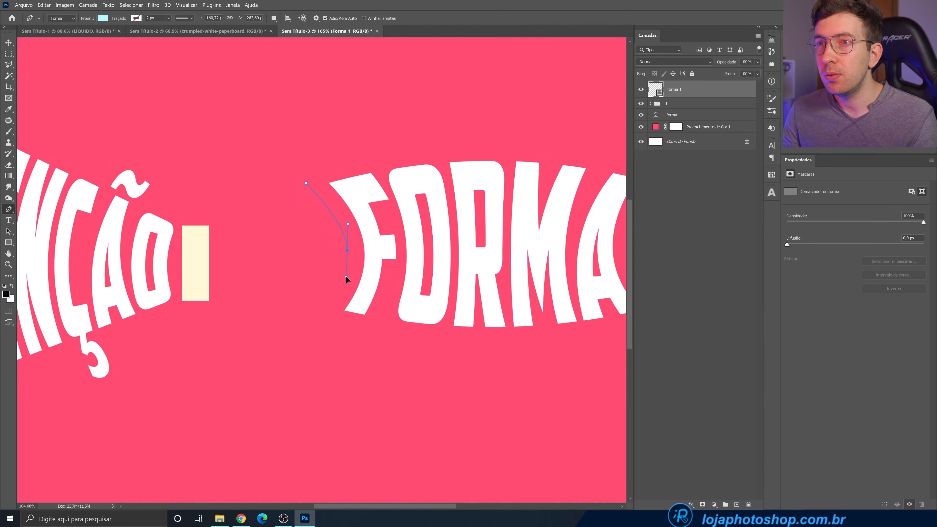
{"action": "left_click_drag", "start_coordinate": [344, 284], "coordinate": [343, 284]}
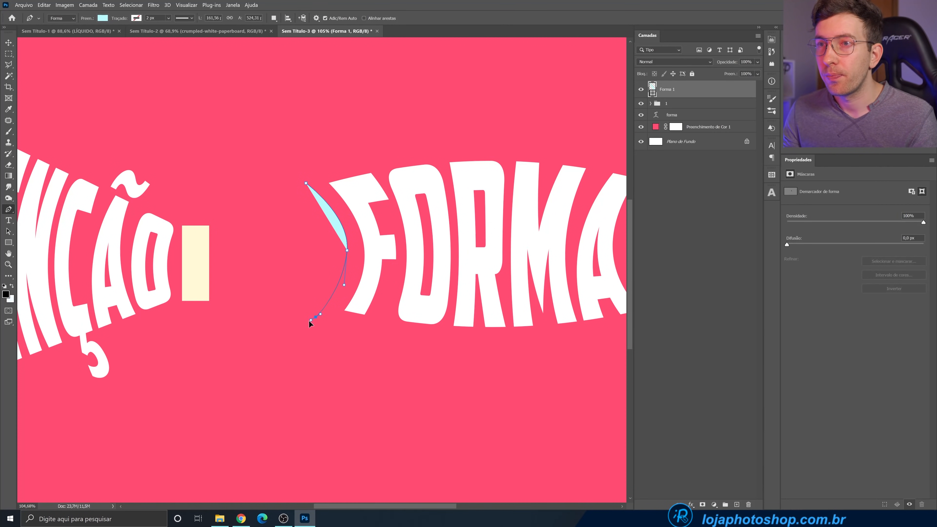
{"action": "left_click_drag", "start_coordinate": [341, 305], "coordinate": [341, 302]}
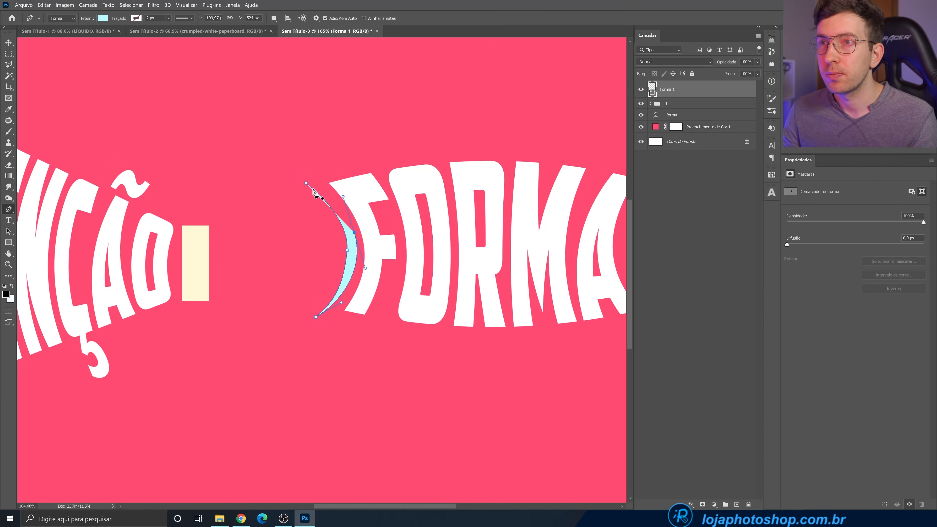
{"action": "left_click_drag", "start_coordinate": [298, 180], "coordinate": [298, 178]}
{"action": "left_click_drag", "start_coordinate": [354, 233], "coordinate": [356, 240]}
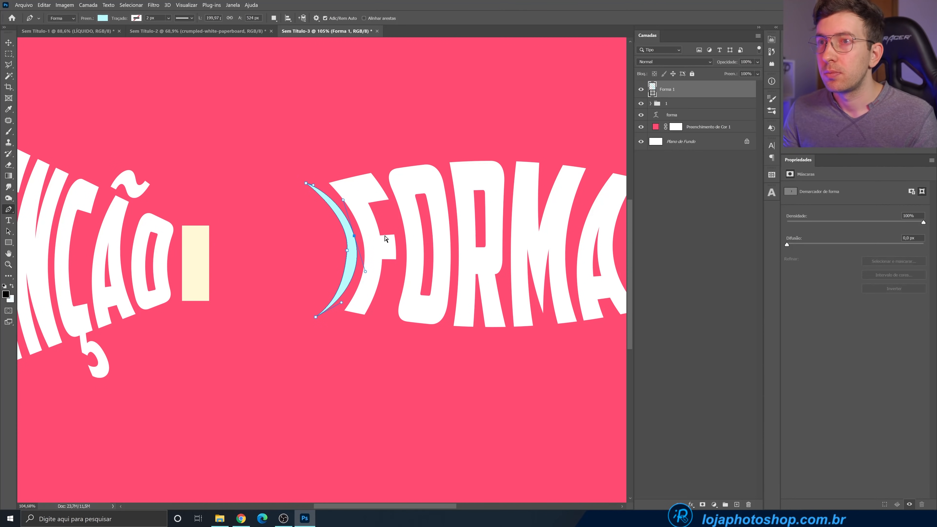
Shift the crescent shape a little away from the F in FORMA
{"action": "left_click", "coordinate": [689, 105]}
{"action": "scroll", "coordinate": [305, 256], "scroll_direction": "down", "scroll_amount": 5}
{"action": "scroll", "coordinate": [447, 274], "scroll_direction": "up", "scroll_amount": 3}
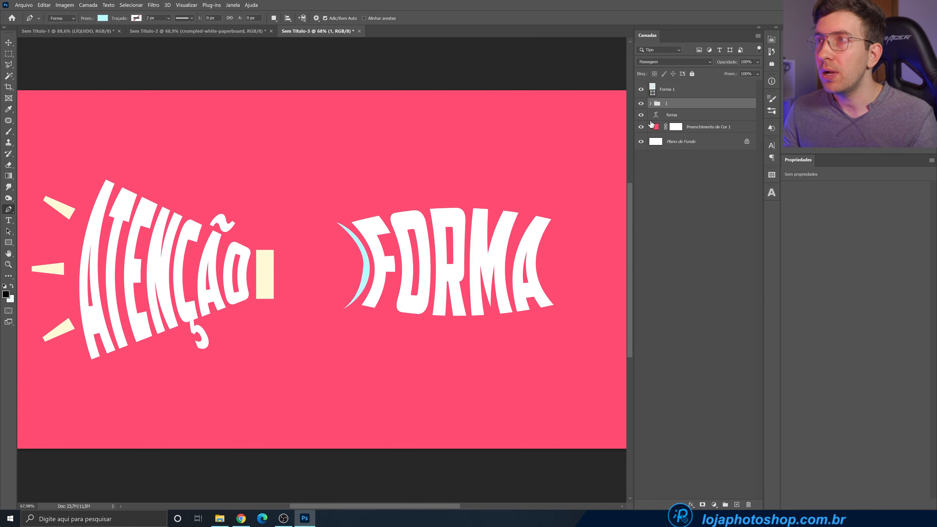
{"action": "left_click", "coordinate": [688, 90]}
{"action": "key", "text": "v"}
{"action": "key", "text": "Left"}
{"action": "key", "text": "Left"}
{"action": "key", "text": "Left"}
{"action": "key", "text": "Left"}
{"action": "key", "text": "Left"}
{"action": "key", "text": "Left"}
{"action": "key", "text": "Left"}
{"action": "key", "text": "Left"}
{"action": "key", "text": "Left"}
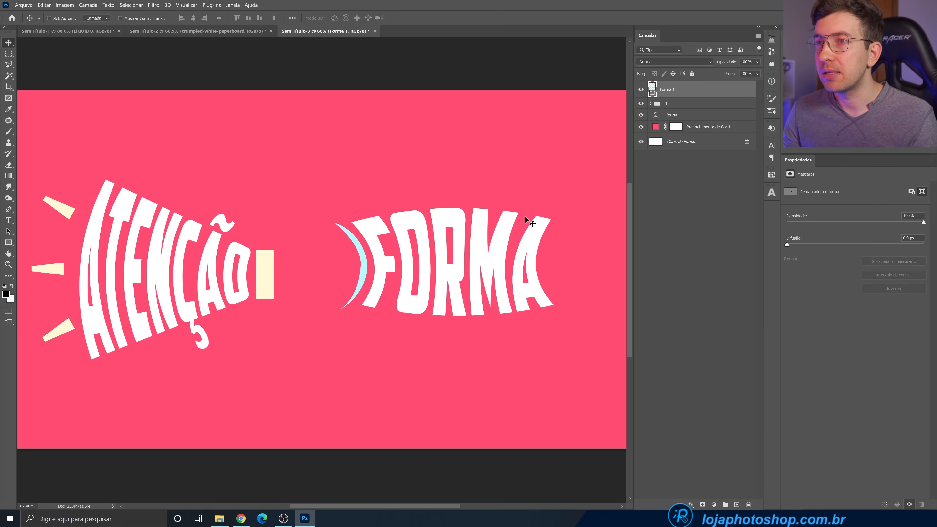
Duplicate the crescent, flip the copy horizontally, and place it along the outer edge of the final A in FORMA
{"action": "left_click_drag", "start_coordinate": [531, 221], "coordinate": [376, 224]}
{"action": "key", "text": "ctrl+j"}
{"action": "left_click_drag", "start_coordinate": [274, 262], "coordinate": [449, 251]}
{"action": "key", "text": "ctrl+t"}
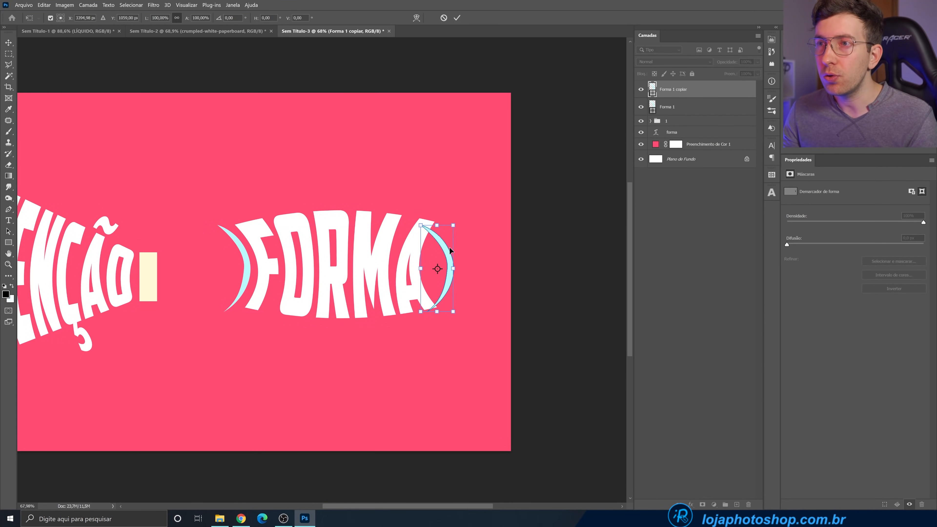
{"action": "right_click", "coordinate": [446, 245]}
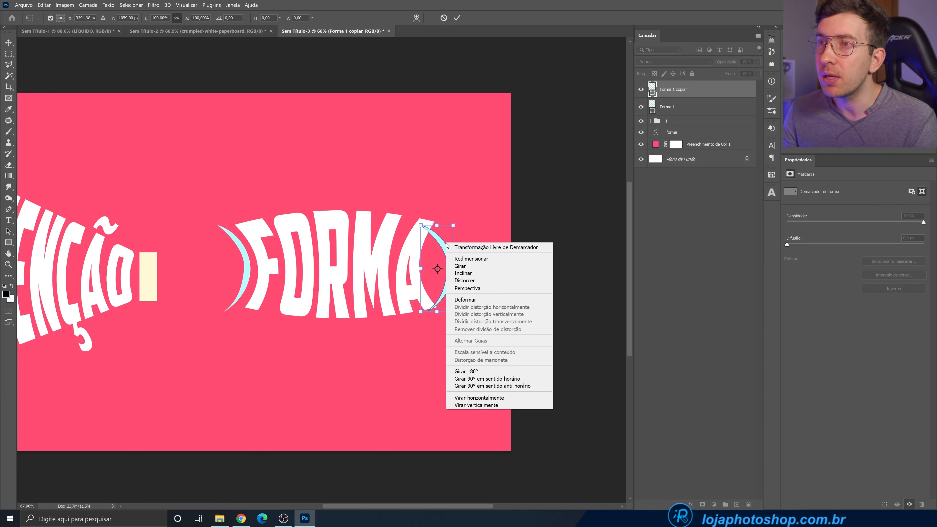
{"action": "left_click", "coordinate": [480, 397]}
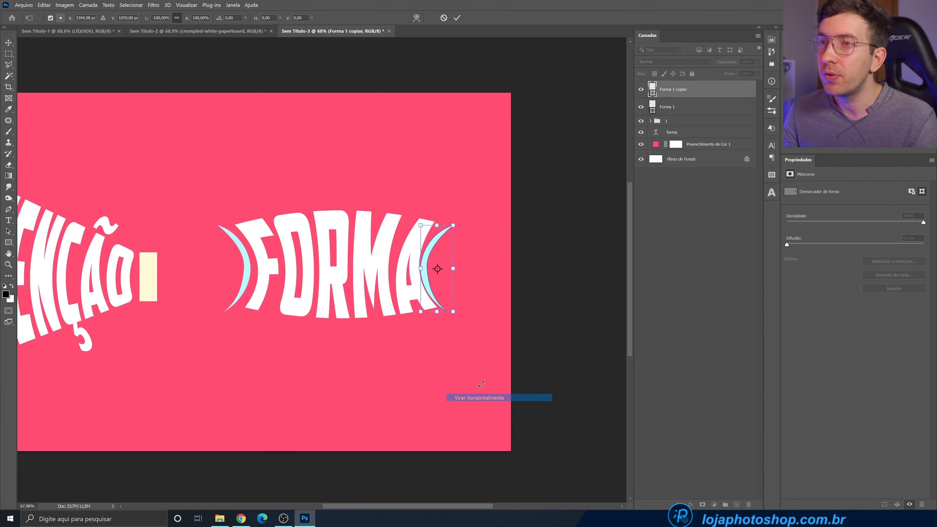
{"action": "left_click_drag", "start_coordinate": [434, 285], "coordinate": [441, 284]}
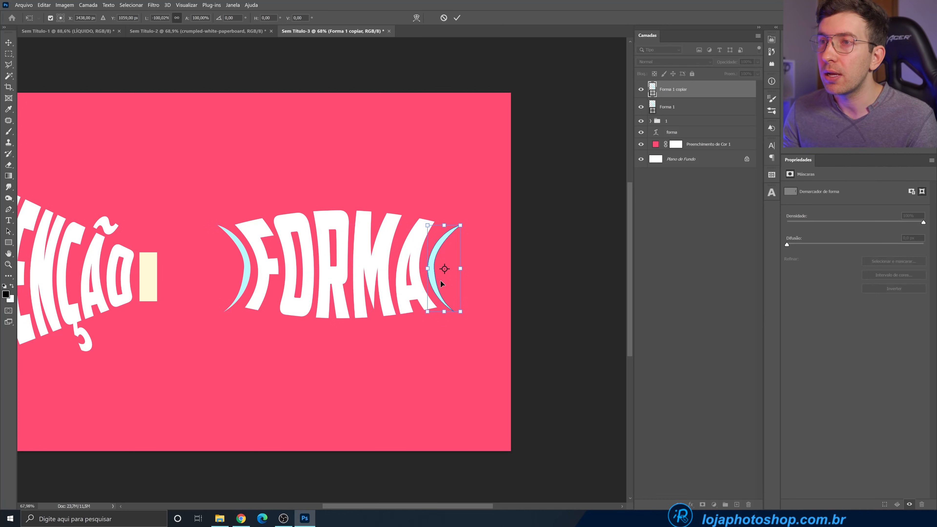
{"action": "left_click", "coordinate": [457, 18]}
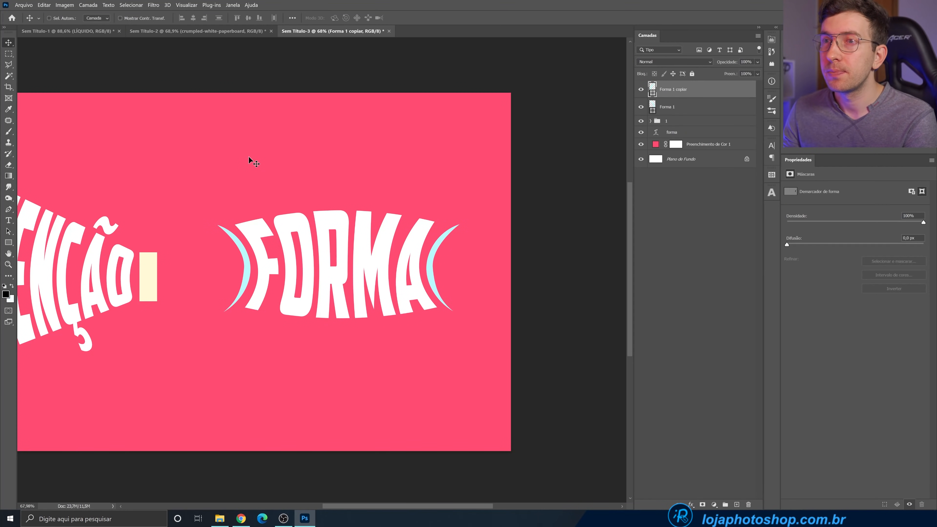
Add a text layer reading "fique em" above FORMA
{"action": "left_click", "coordinate": [8, 209]}
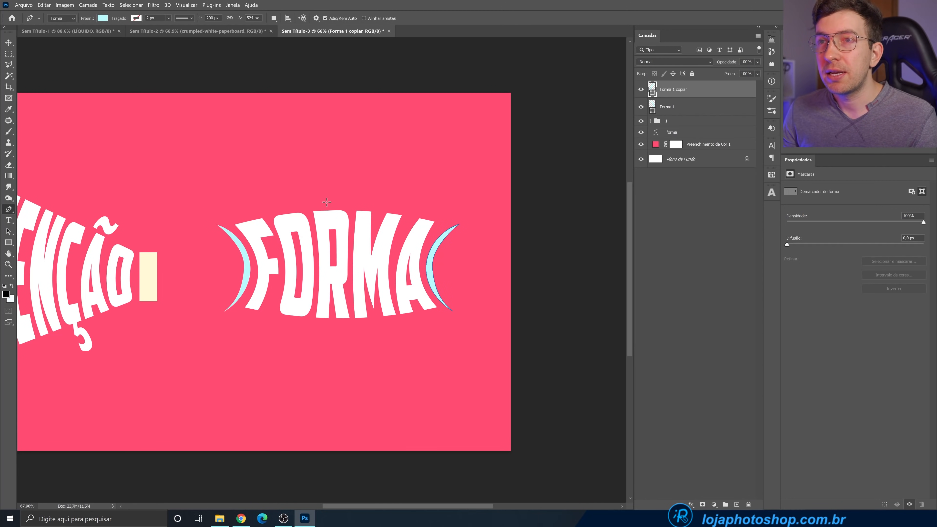
{"action": "left_click", "coordinate": [11, 222]}
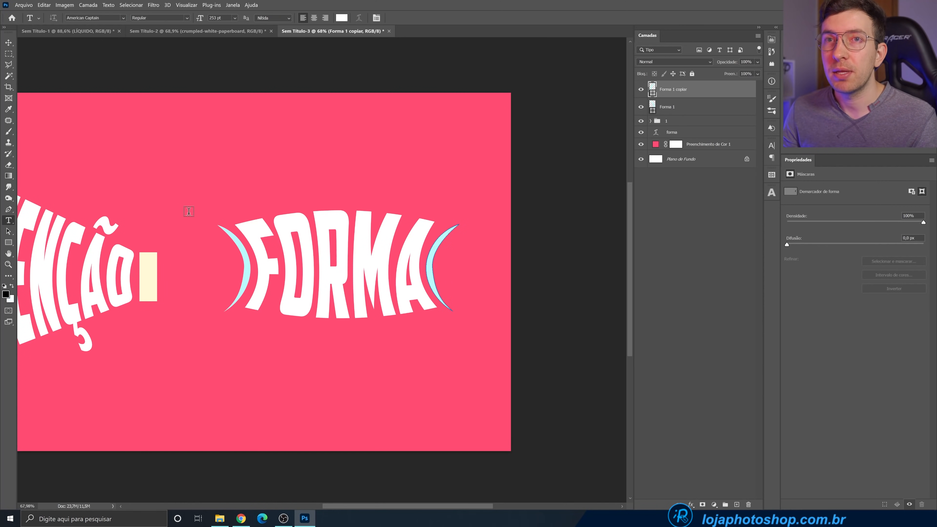
{"action": "left_click", "coordinate": [311, 171]}
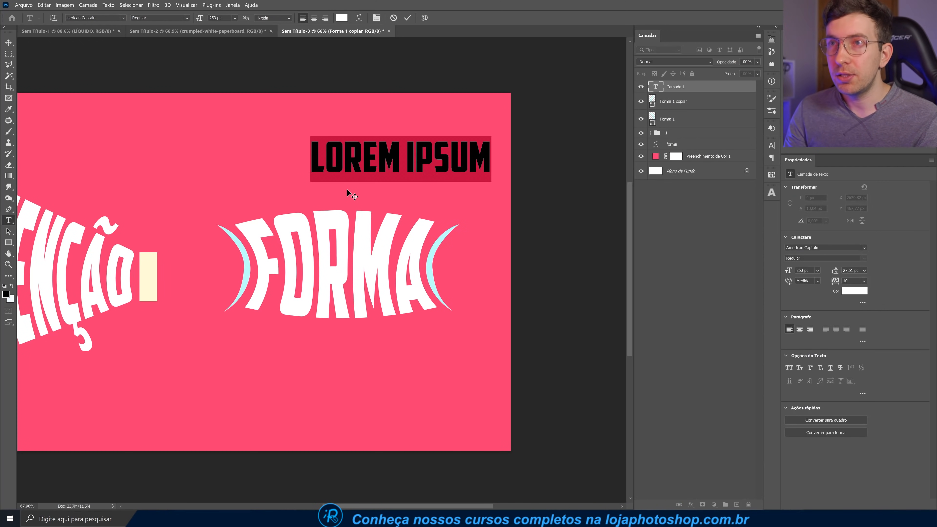
{"action": "type", "text": "FIQUE EM"}
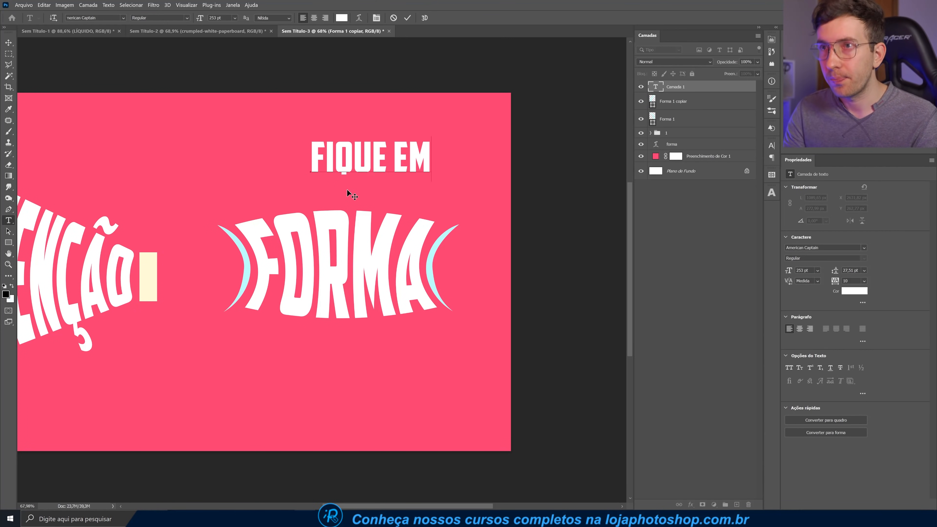
{"action": "left_click", "coordinate": [347, 189]}
Recolor the "fique em" text by sampling the pink background and darkening it to #692a39
{"action": "left_click", "coordinate": [854, 290]}
{"action": "left_click", "coordinate": [471, 301]}
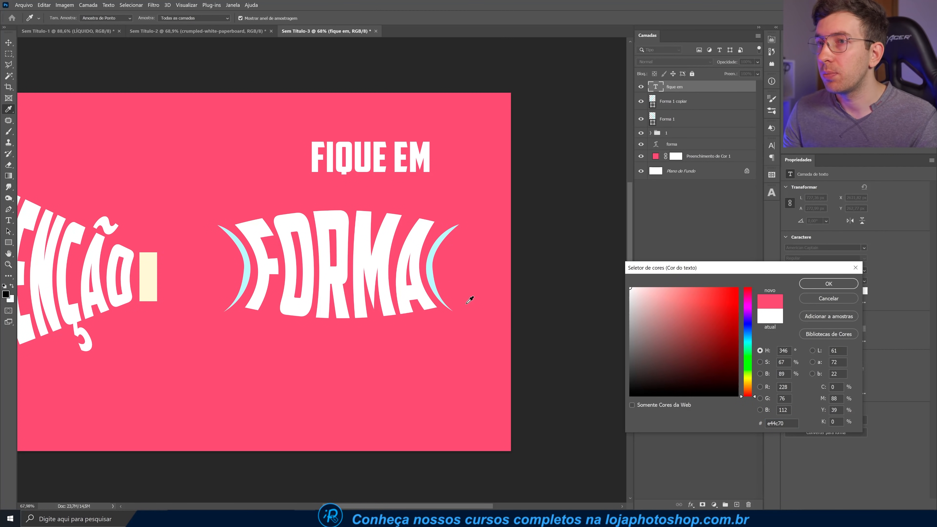
{"action": "left_click_drag", "start_coordinate": [704, 322], "coordinate": [697, 351]}
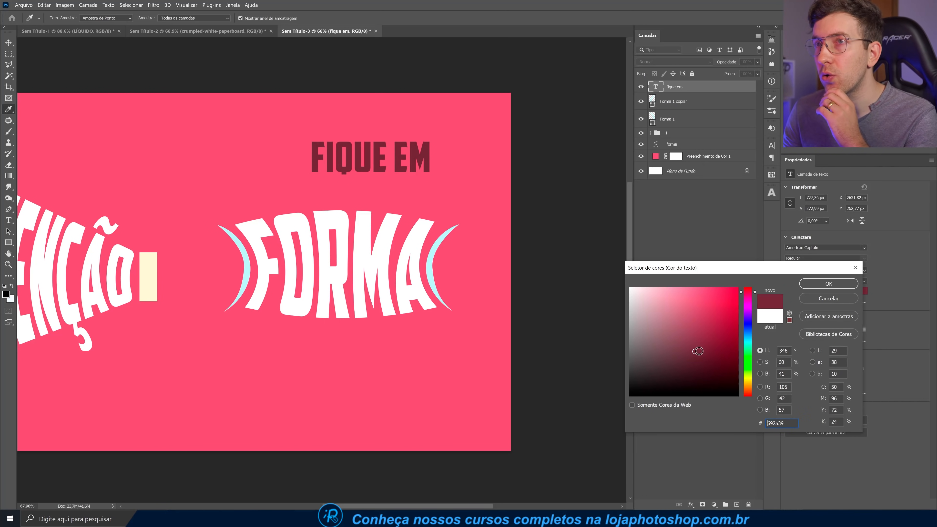
{"action": "left_click", "coordinate": [818, 290]}
Set the "fique em" text's font to Bistro Script and center it just above FORMA
{"action": "key", "text": "t"}
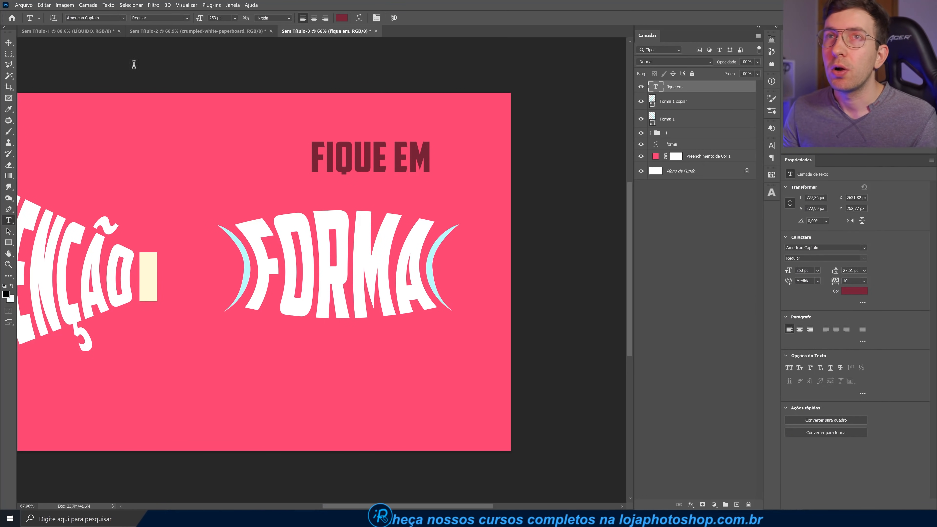
{"action": "left_click", "coordinate": [123, 18]}
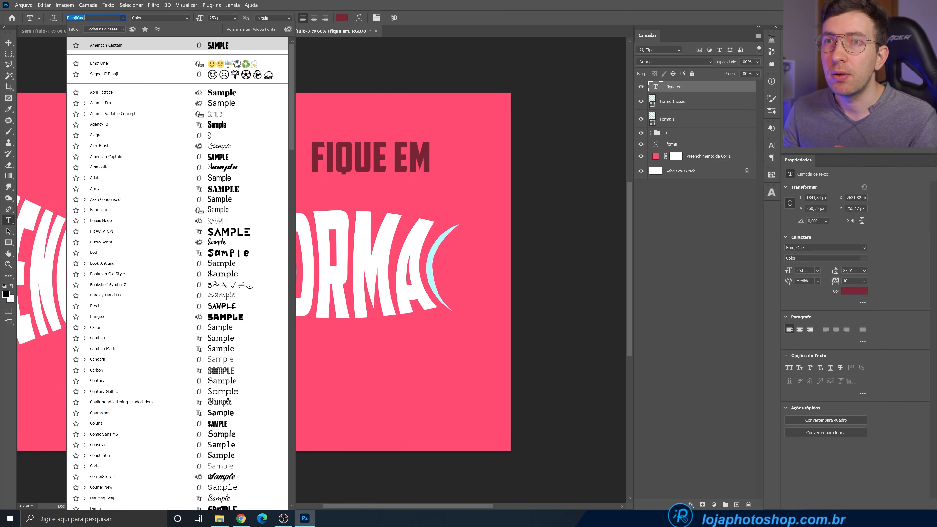
{"action": "key", "text": "Down"}
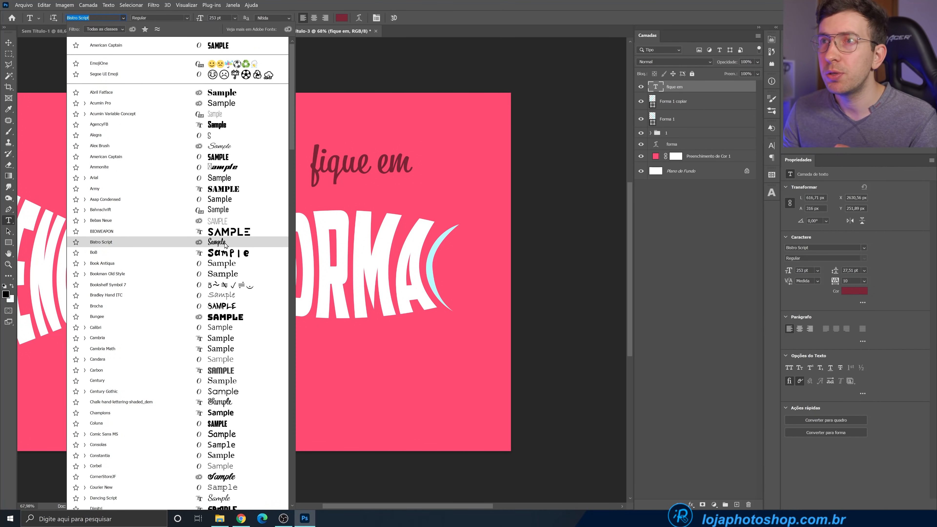
{"action": "left_click", "coordinate": [225, 243]}
{"action": "key", "text": "v"}
{"action": "left_click_drag", "start_coordinate": [354, 178], "coordinate": [333, 194]}
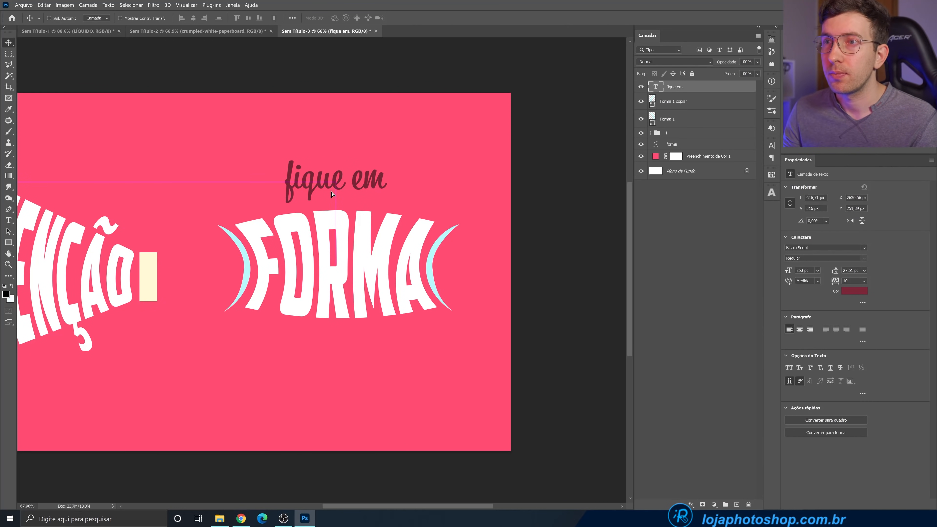
{"action": "left_click_drag", "start_coordinate": [339, 163], "coordinate": [339, 171]}
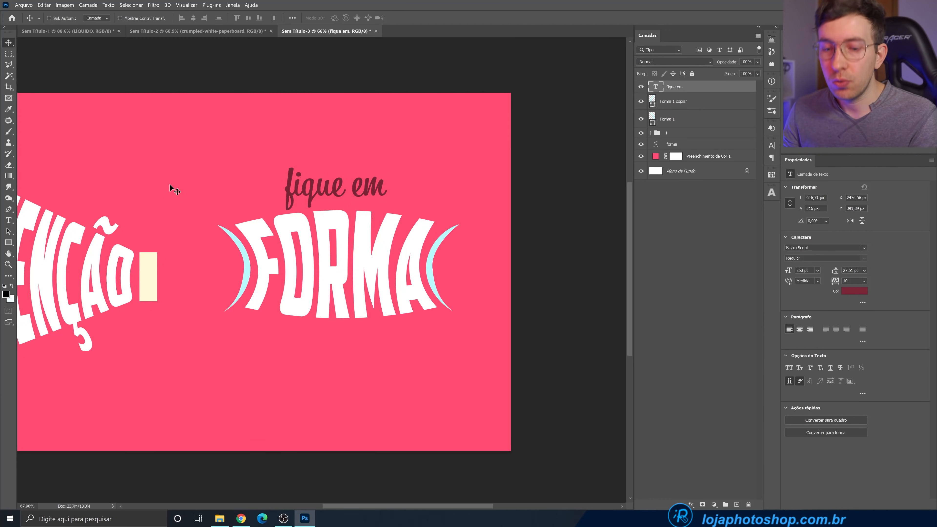
Warp "fique em" with the Arco preset using a slight bend to follow FORMA's upper edge, and adjust its height above the word
{"action": "key", "text": "ctrl+t"}
{"action": "left_click", "coordinate": [417, 17]}
{"action": "left_click", "coordinate": [256, 20]}
{"action": "left_click", "coordinate": [253, 25]}
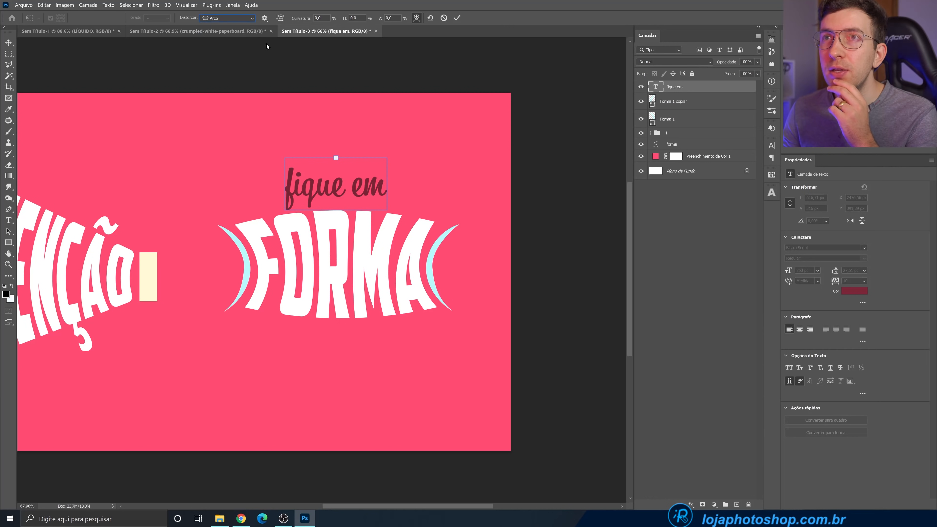
{"action": "left_click_drag", "start_coordinate": [340, 159], "coordinate": [353, 196]}
{"action": "mouse_move", "coordinate": [335, 167]}
{"action": "left_mouse_down"}
{"action": "mouse_move", "coordinate": [363, 190]}
{"action": "mouse_move", "coordinate": [336, 165]}
{"action": "left_mouse_up"}
{"action": "left_click", "coordinate": [456, 17]}
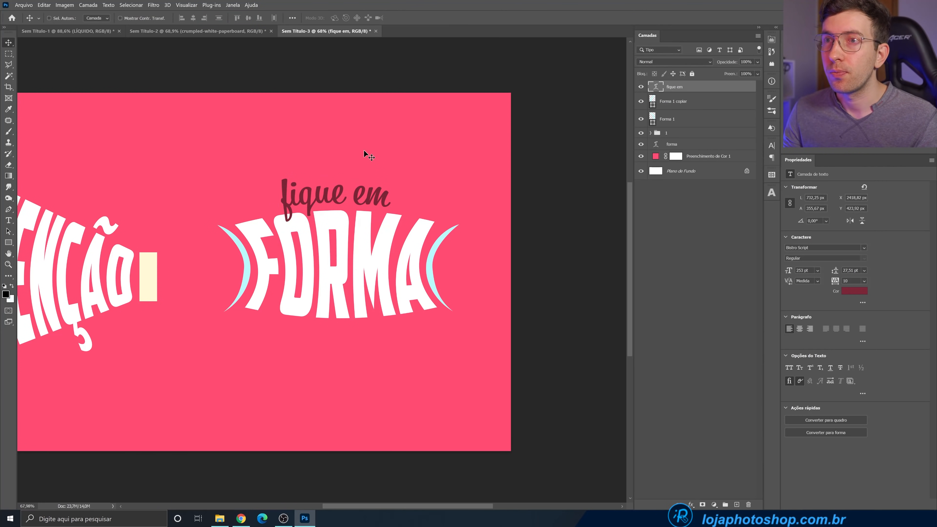
{"action": "left_click_drag", "start_coordinate": [347, 191], "coordinate": [347, 184]}
{"action": "scroll", "coordinate": [349, 216], "scroll_direction": "down", "scroll_amount": 3}
{"action": "scroll", "coordinate": [349, 219], "scroll_direction": "down", "scroll_amount": 1}
{"action": "scroll", "coordinate": [373, 279], "scroll_direction": "up", "scroll_amount": 1}
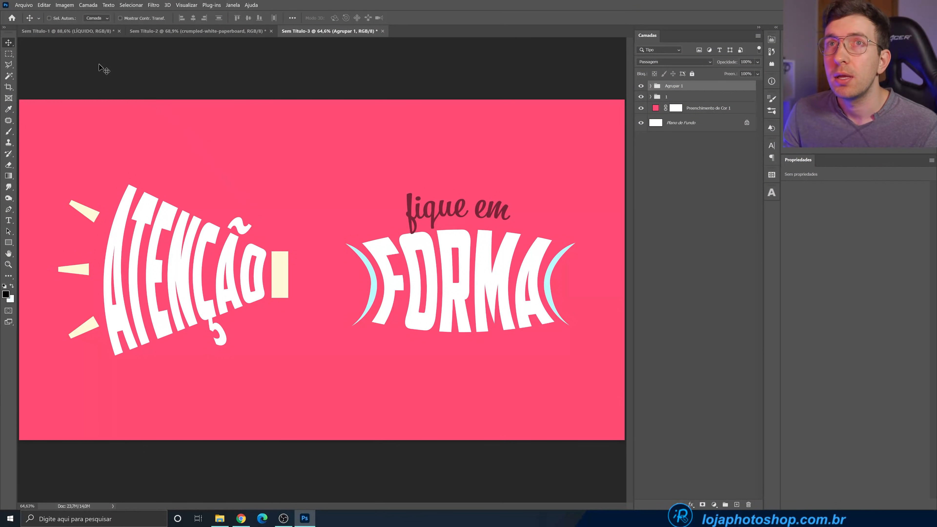
Create a new 3840 x 2160 px RGB document at 72 ppi with a white background
{"action": "left_click", "coordinate": [21, 6]}
{"action": "left_click", "coordinate": [27, 14]}
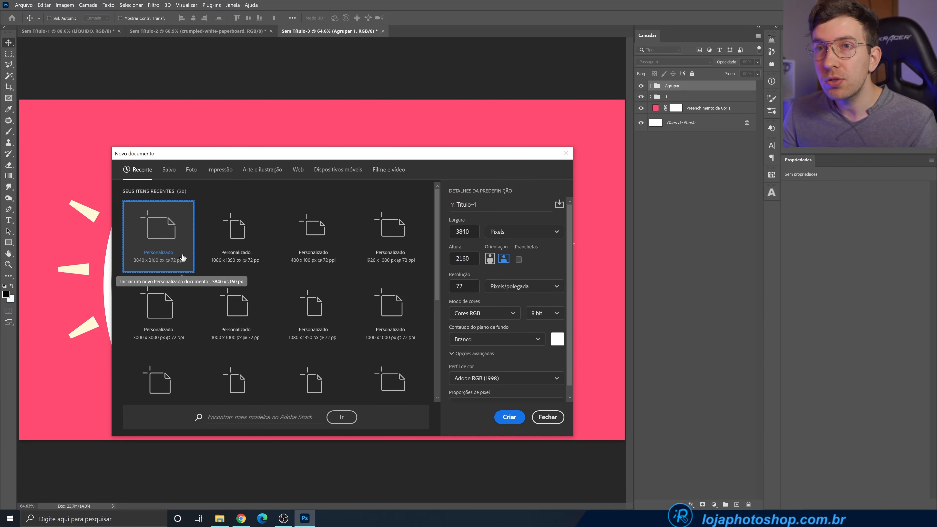
{"action": "left_click", "coordinate": [507, 416]}
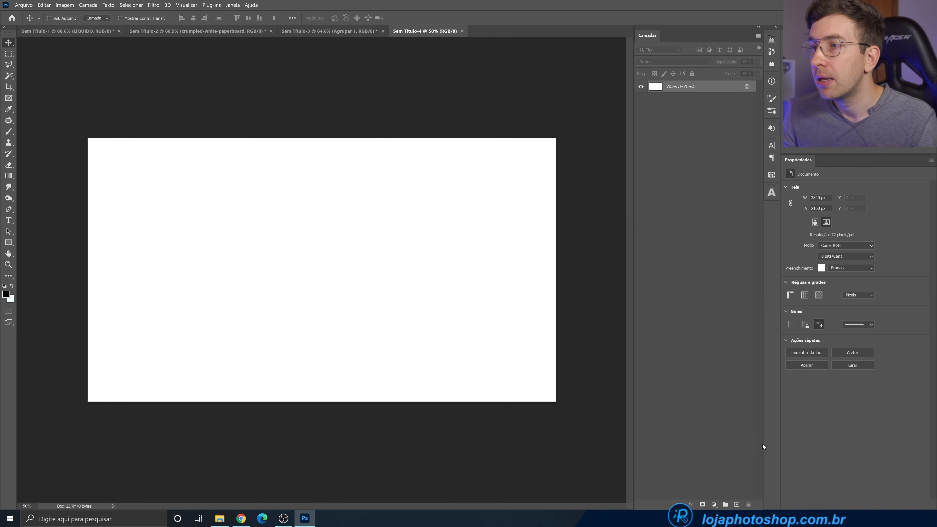
Select the lower part of the canvas across its full width and cover it with a solid orange fill layer, #e8753d
{"action": "left_click", "coordinate": [10, 55]}
{"action": "left_click", "coordinate": [59, 53]}
{"action": "left_click_drag", "start_coordinate": [79, 297], "coordinate": [561, 429]}
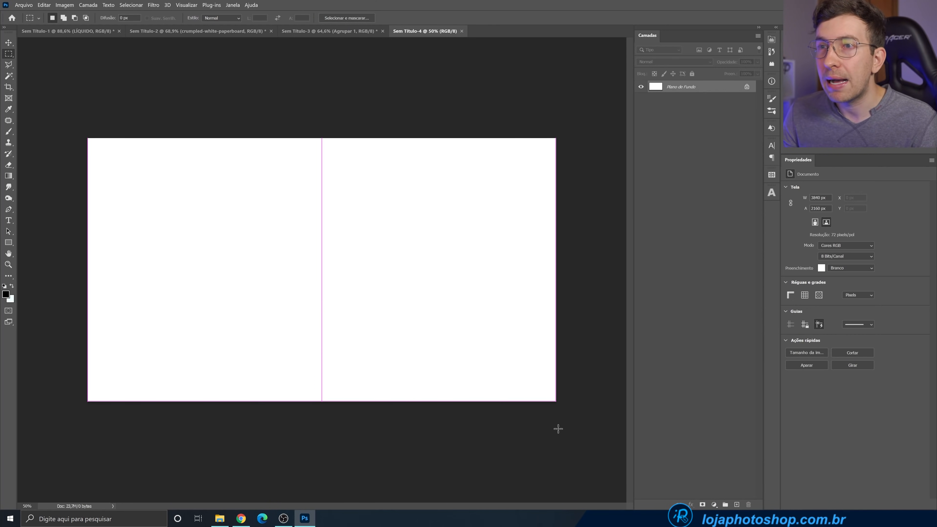
{"action": "left_click", "coordinate": [195, 347]}
{"action": "left_click_drag", "start_coordinate": [77, 303], "coordinate": [557, 400]}
{"action": "left_click", "coordinate": [713, 504]}
{"action": "left_click", "coordinate": [738, 357]}
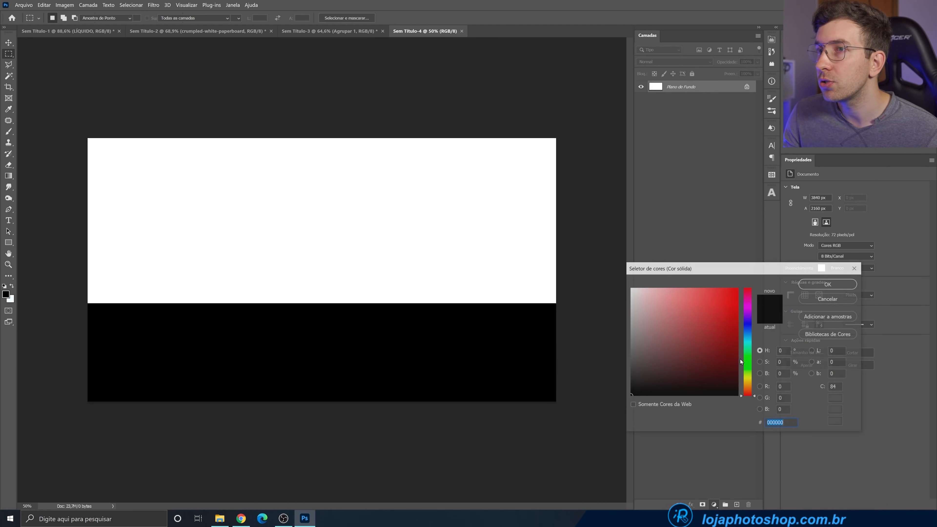
{"action": "left_click", "coordinate": [751, 340]}
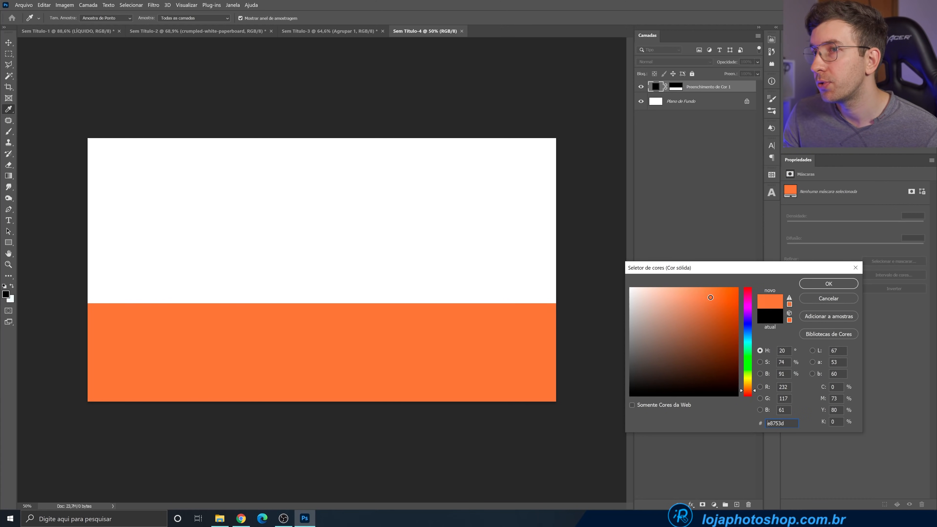
{"action": "left_click", "coordinate": [811, 284]}
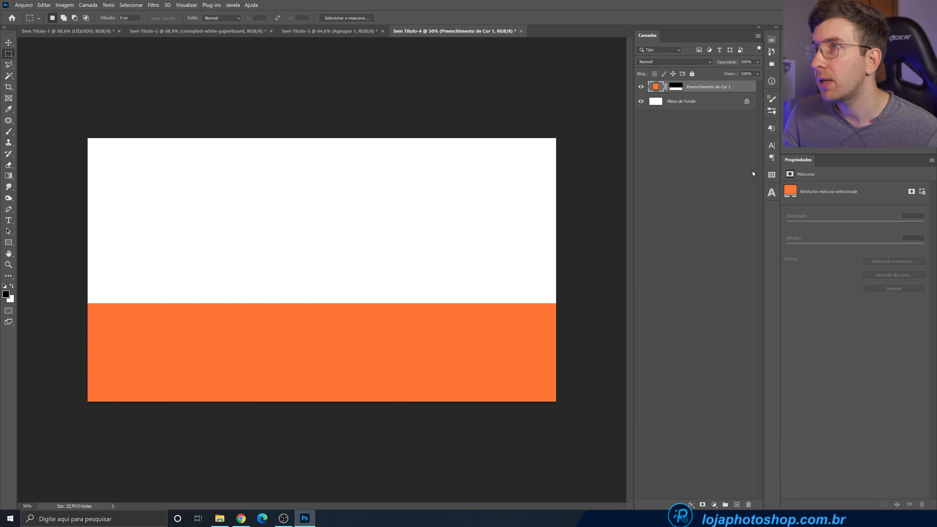
Add a solid color fill layer above the background layer in a lighter tint of the orange, about #e98a5a
{"action": "left_click", "coordinate": [695, 103]}
{"action": "left_click", "coordinate": [714, 504]}
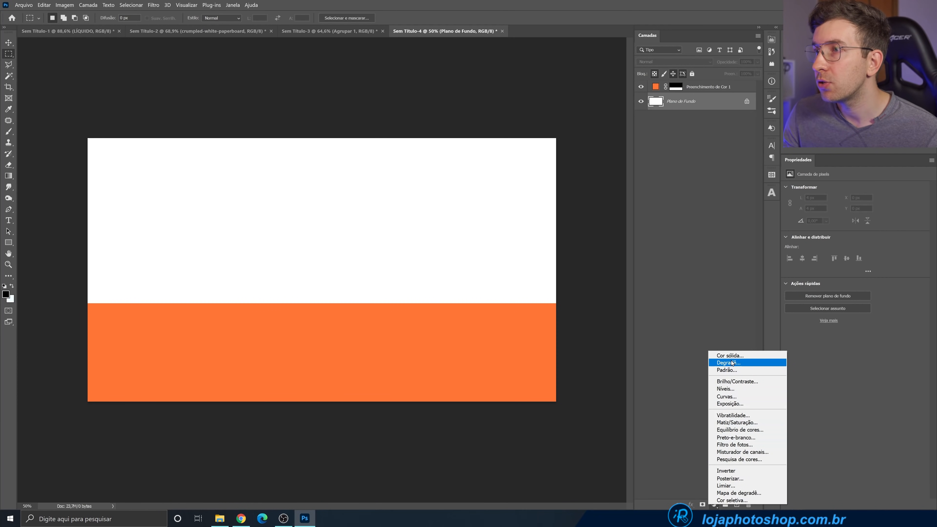
{"action": "left_click", "coordinate": [732, 360]}
{"action": "left_click", "coordinate": [745, 382]}
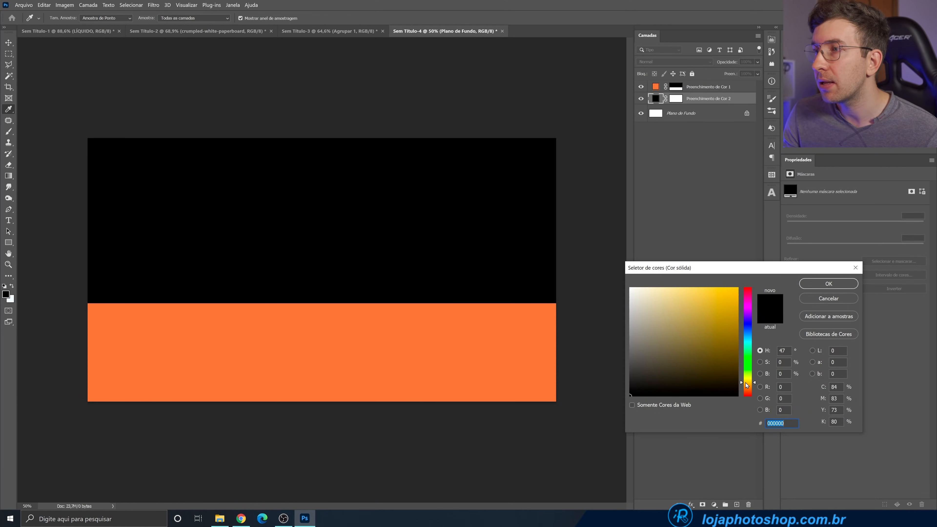
{"action": "left_click", "coordinate": [519, 370]}
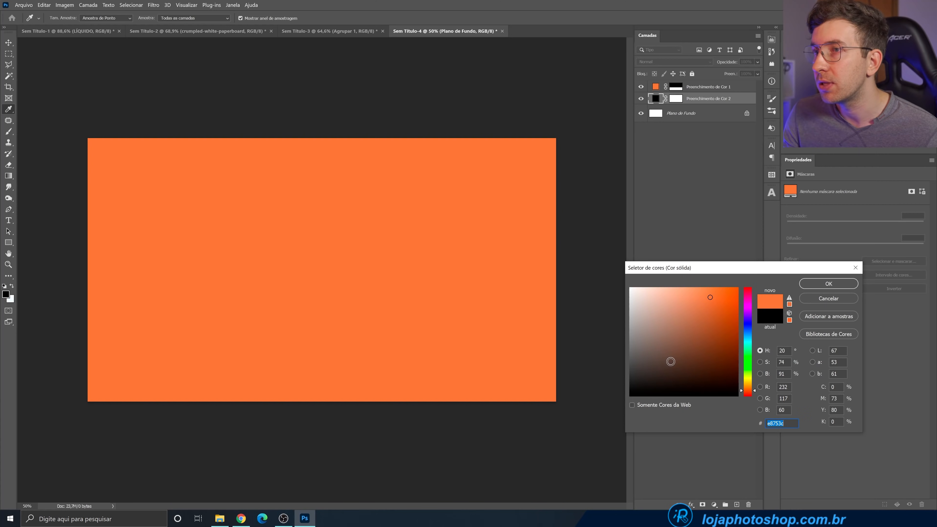
{"action": "left_click", "coordinate": [698, 295]}
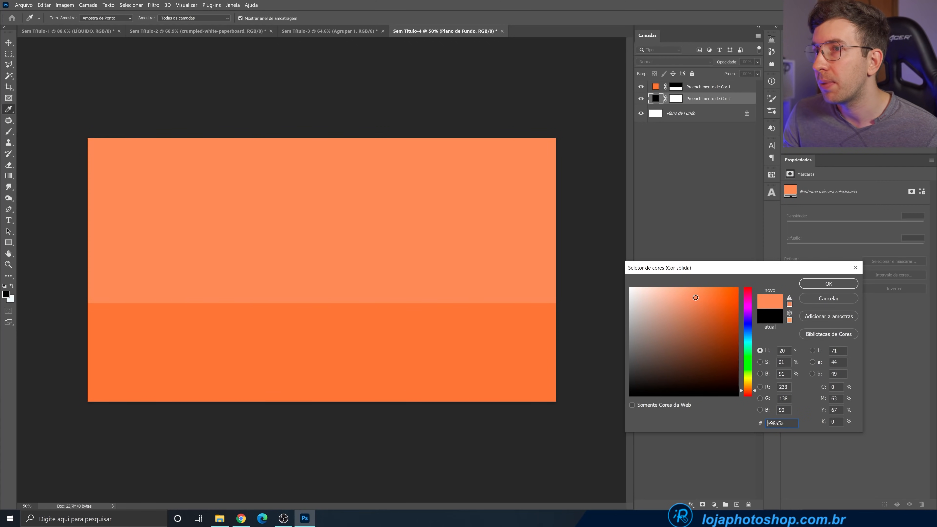
{"action": "left_click", "coordinate": [815, 285]}
{"action": "key", "text": "m"}
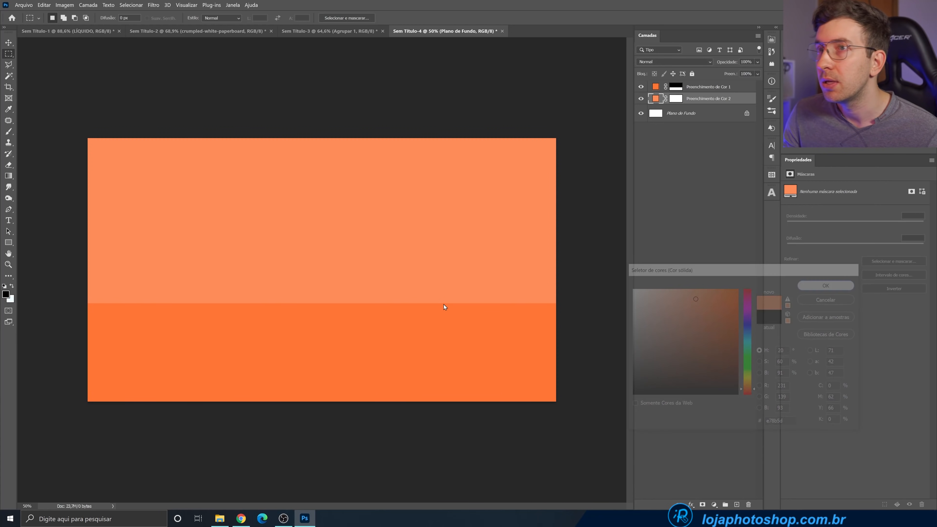
Add the text "SOMBRA" in capitals on the lighter orange area
{"action": "left_click", "coordinate": [8, 220]}
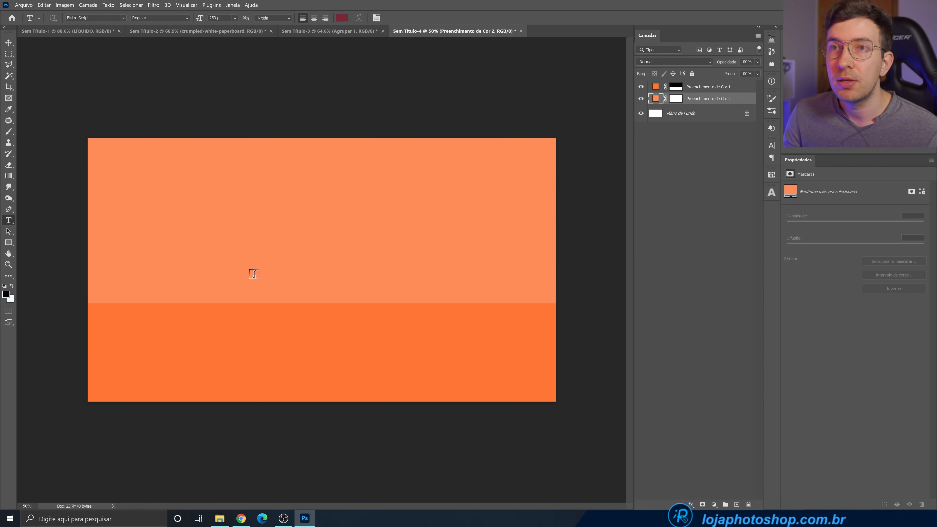
{"action": "left_click", "coordinate": [348, 283]}
{"action": "type", "text": "sombra"}
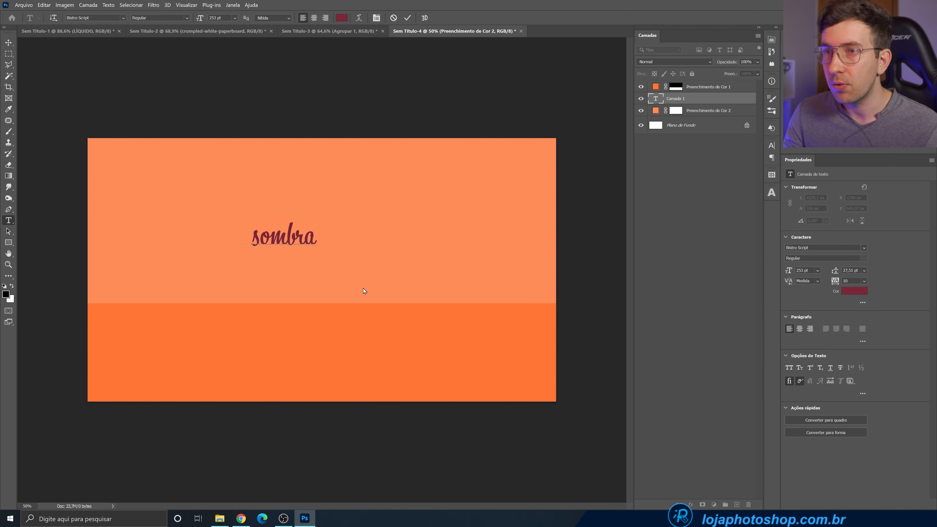
{"action": "key", "text": "ctrl+a"}
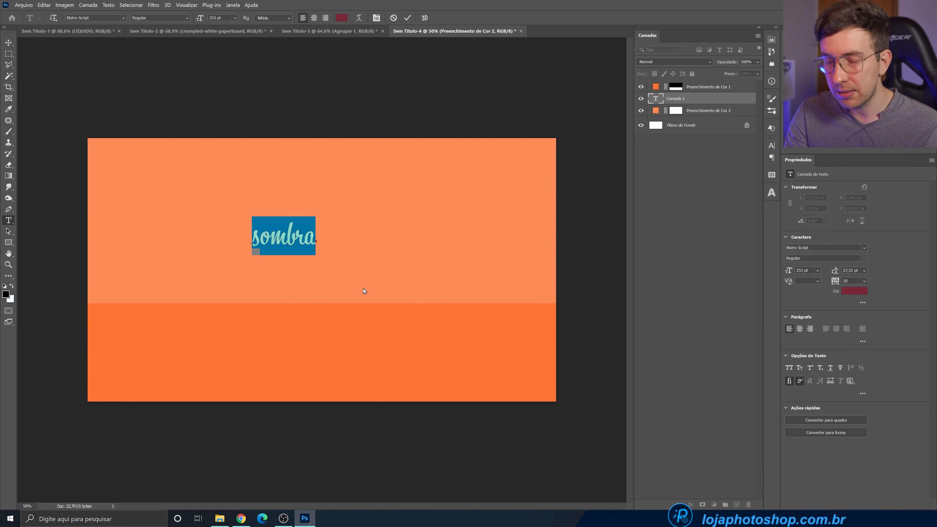
{"action": "type", "text": "SOMBRA"}
{"action": "left_click", "coordinate": [407, 18]}
Set the SOMBRA text's font to American Captain and its color to white
{"action": "left_click", "coordinate": [106, 17]}
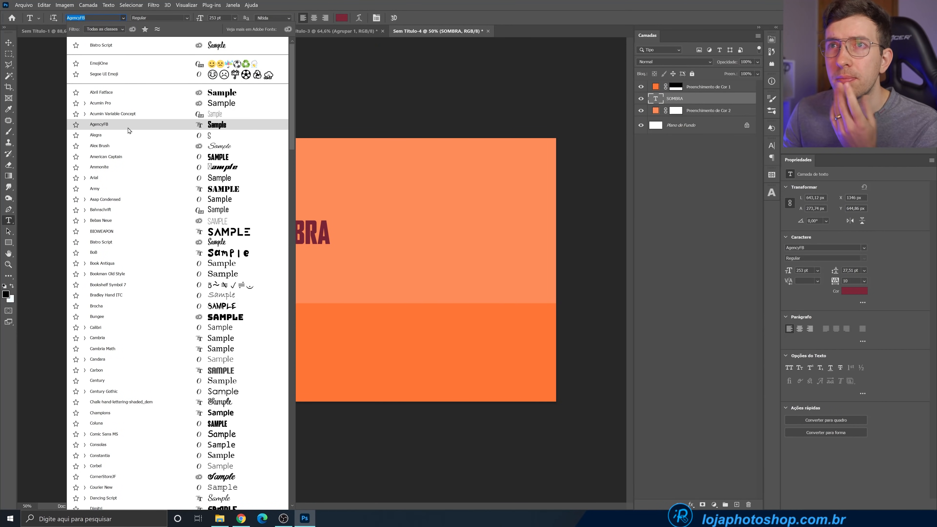
{"action": "left_click", "coordinate": [133, 156]}
{"action": "left_click", "coordinate": [342, 18]}
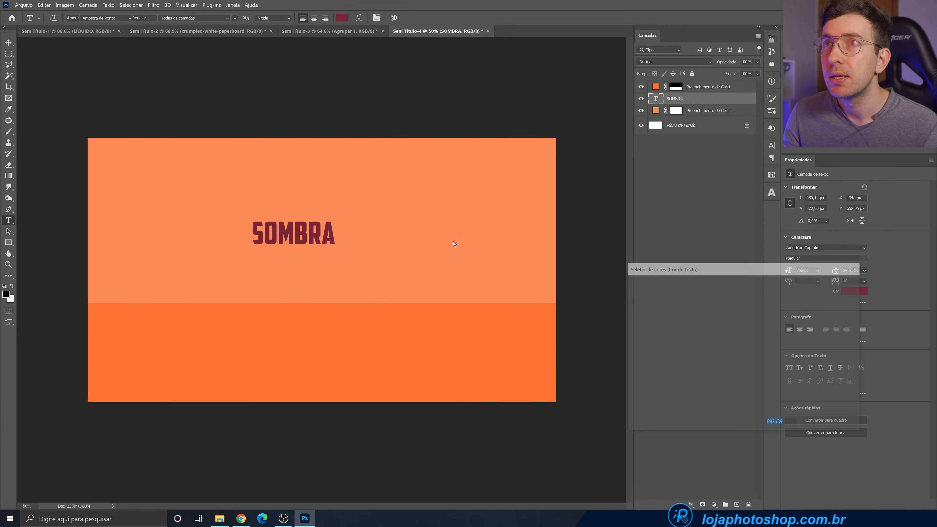
{"action": "left_click_drag", "start_coordinate": [650, 315], "coordinate": [628, 285]}
{"action": "left_click", "coordinate": [828, 284]}
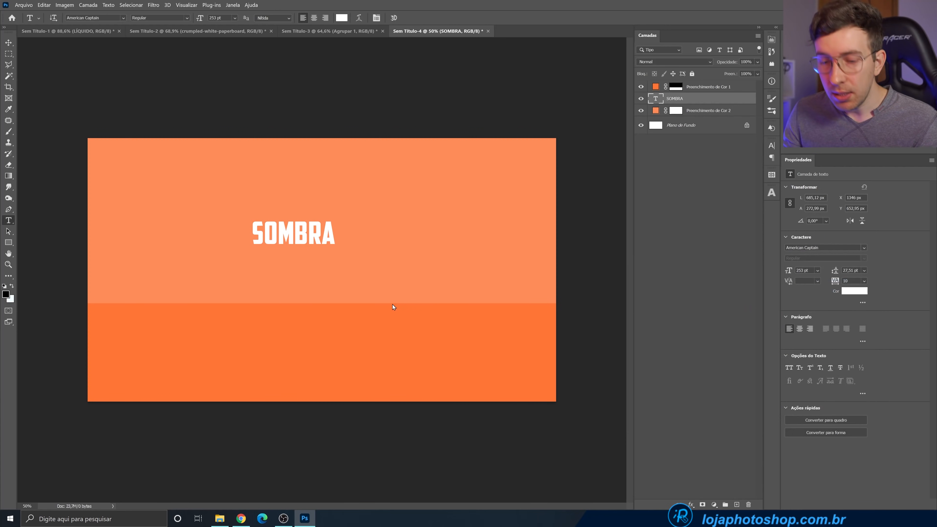
Enlarge SOMBRA to about 257.5%, center it on the canvas, and place its layer above both orange fills
{"action": "key", "text": "ctrl+t"}
{"action": "left_click_drag", "start_coordinate": [337, 221], "coordinate": [414, 238]}
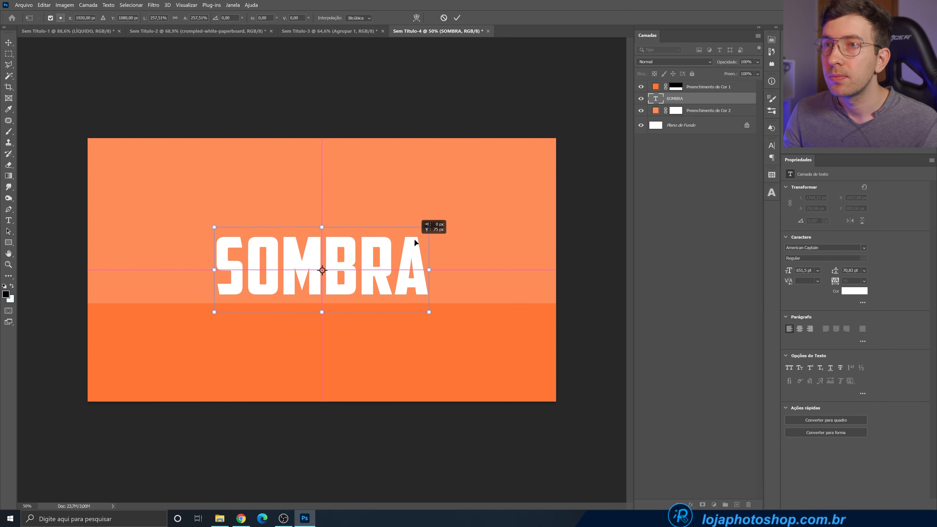
{"action": "left_click", "coordinate": [457, 18]}
{"action": "left_click_drag", "start_coordinate": [688, 98], "coordinate": [689, 85]}
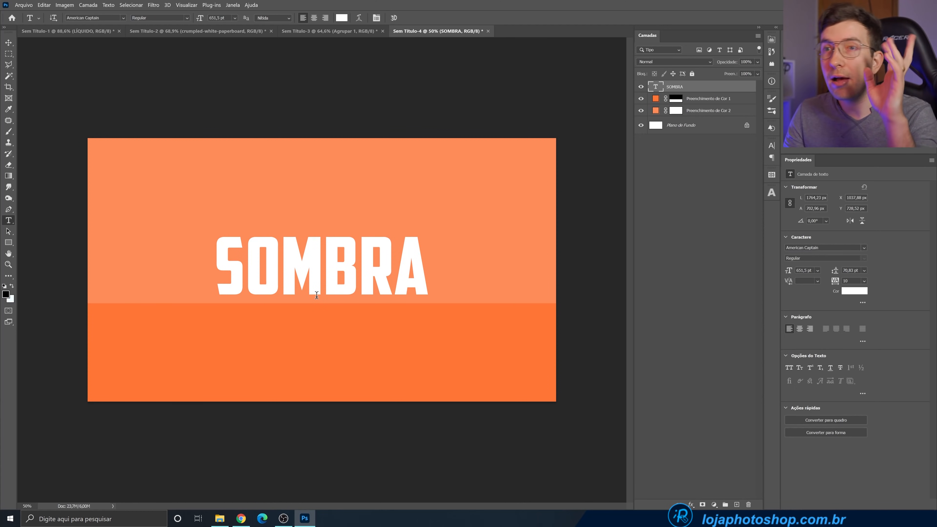
Duplicate the SOMBRA text layer and move the lower copy straight down onto the darker orange band
{"action": "key", "text": "ctrl+plus"}
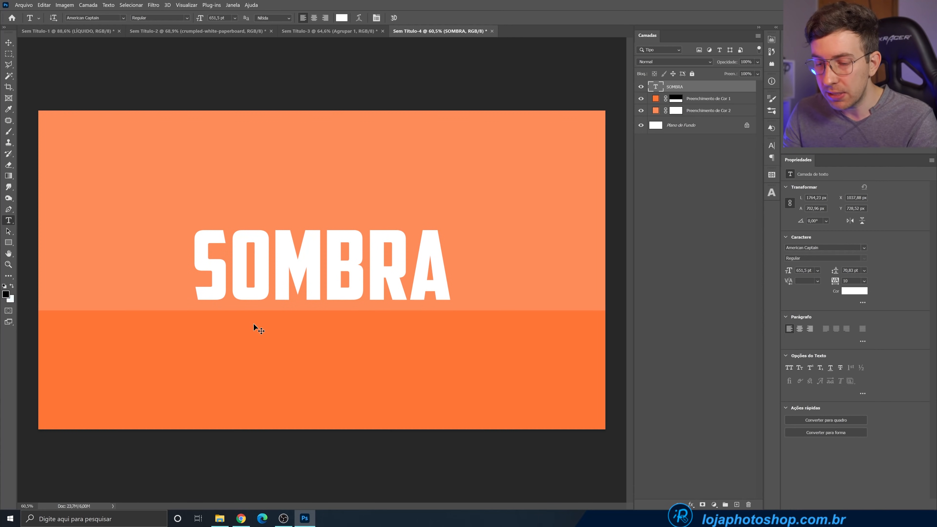
{"action": "key", "text": "ctrl+j"}
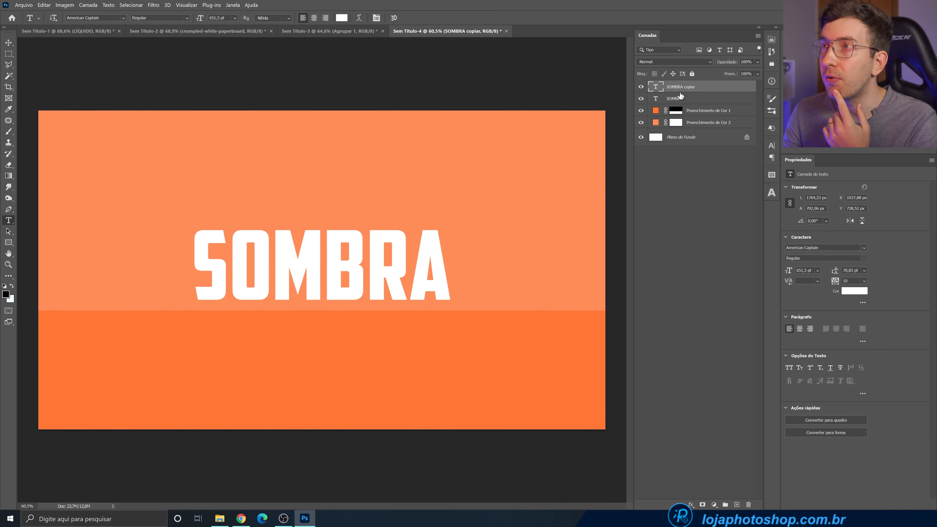
{"action": "left_click", "coordinate": [679, 99]}
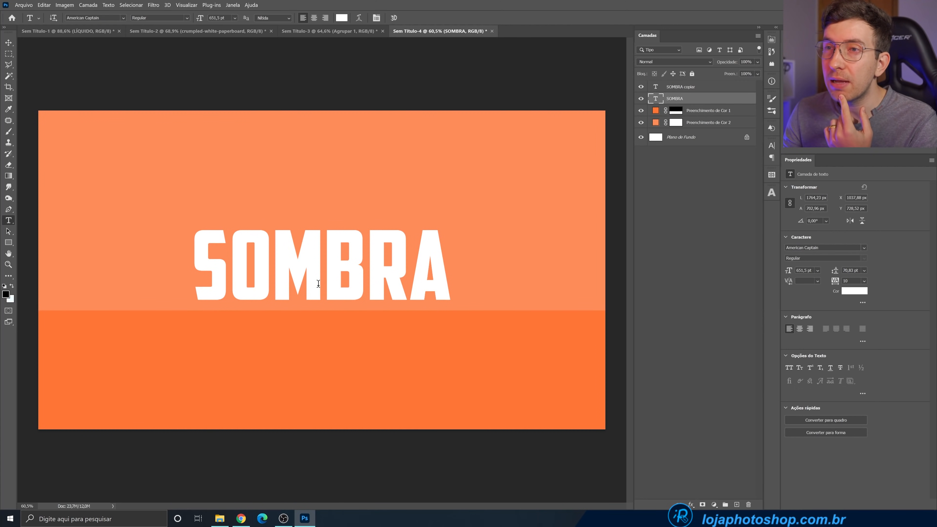
{"action": "key", "text": "v"}
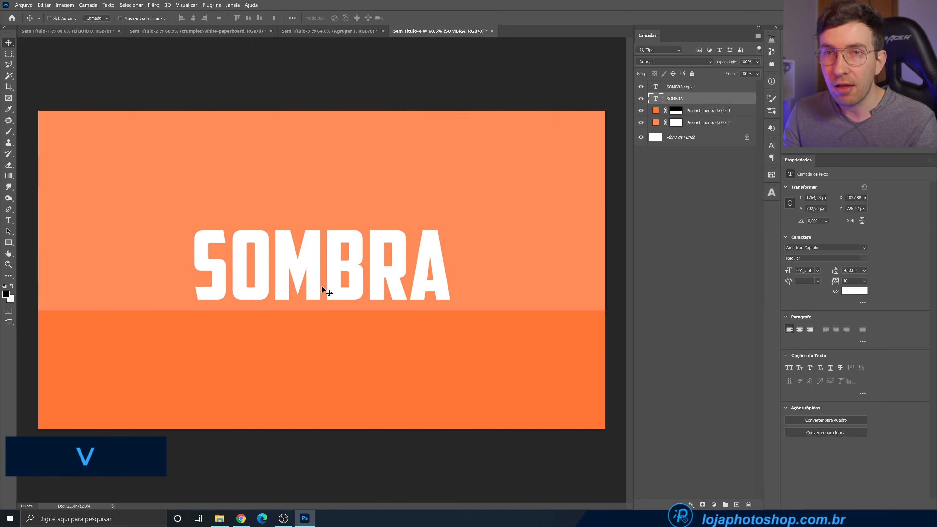
{"action": "left_click_drag", "start_coordinate": [351, 271], "coordinate": [345, 344]}
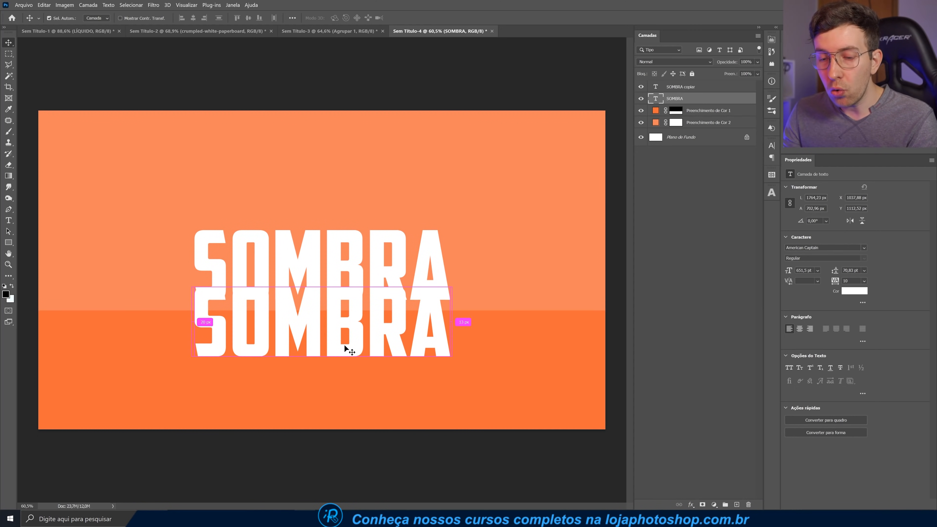
{"action": "key", "text": "ctrl+t"}
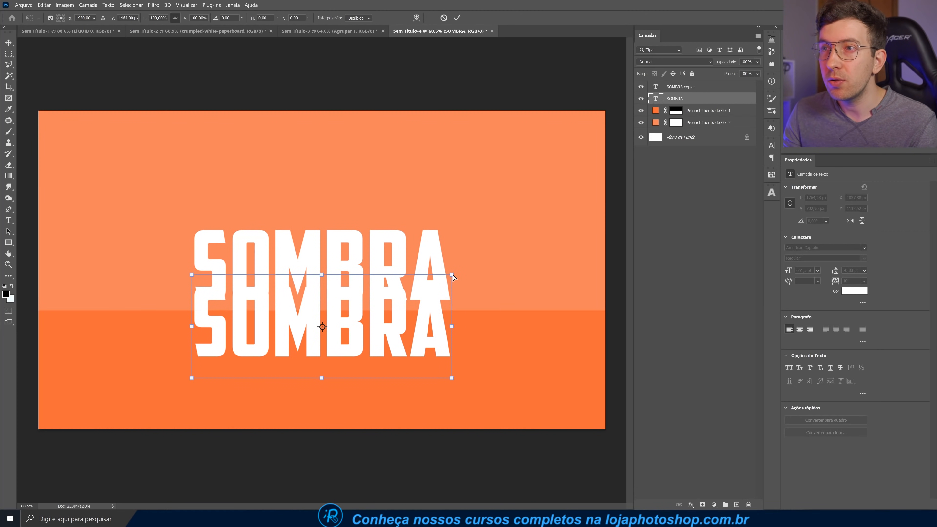
{"action": "left_click_drag", "start_coordinate": [453, 276], "coordinate": [448, 284]}
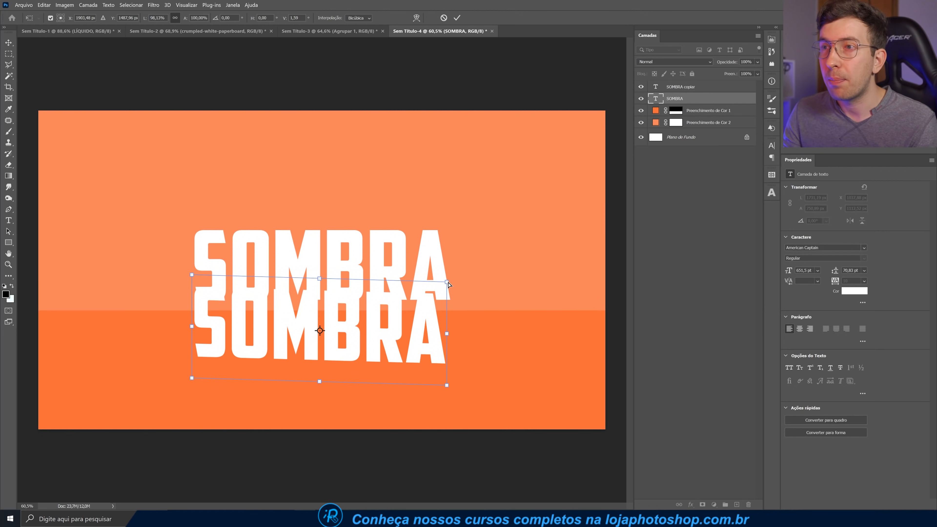
{"action": "key", "text": "ctrl+z"}
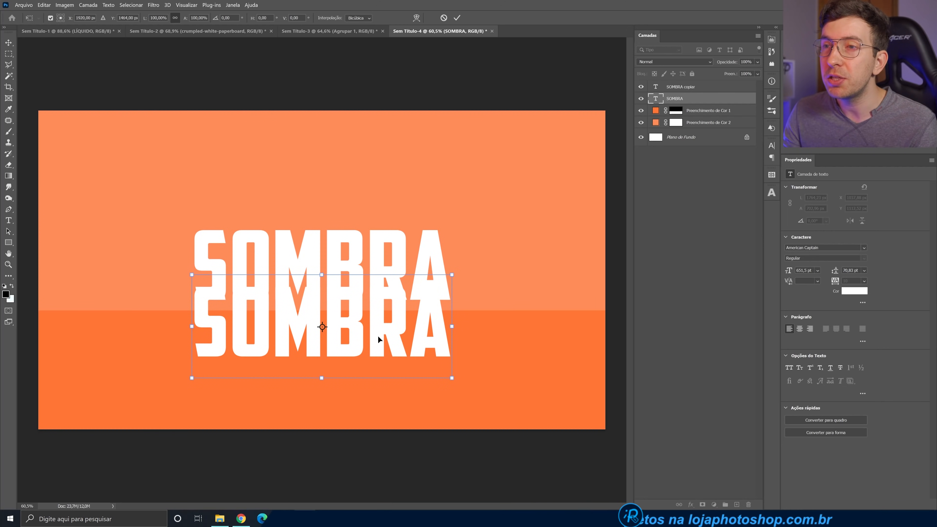
{"action": "left_click", "coordinate": [444, 18]}
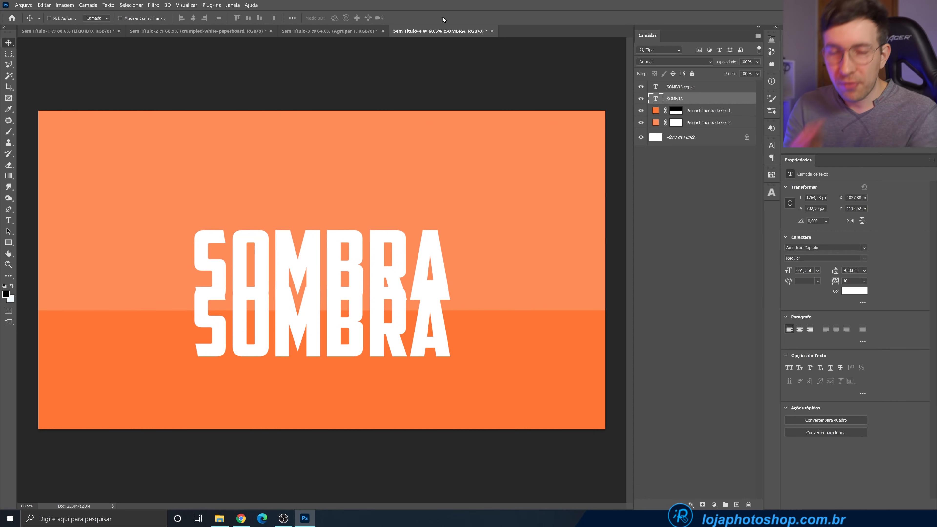
Convert the lower SOMBRA copy to a shape and distort it into a flattened perspective with its upper corners pulled down and inward
{"action": "right_click", "coordinate": [695, 102]}
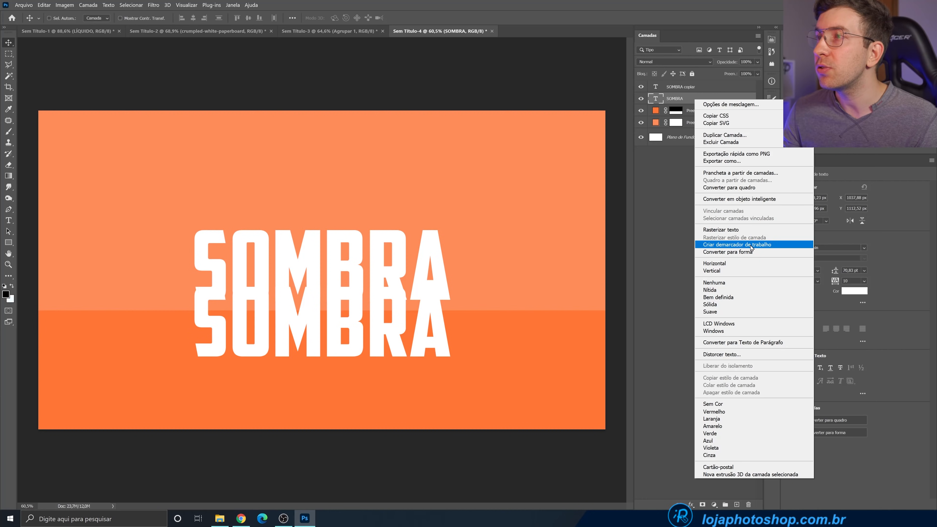
{"action": "left_click", "coordinate": [727, 252]}
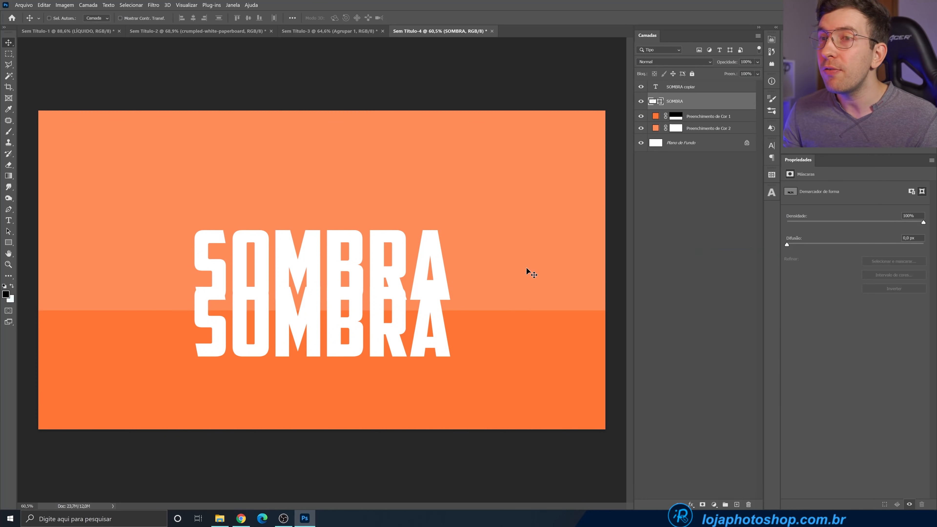
{"action": "key", "text": "ctrl+t"}
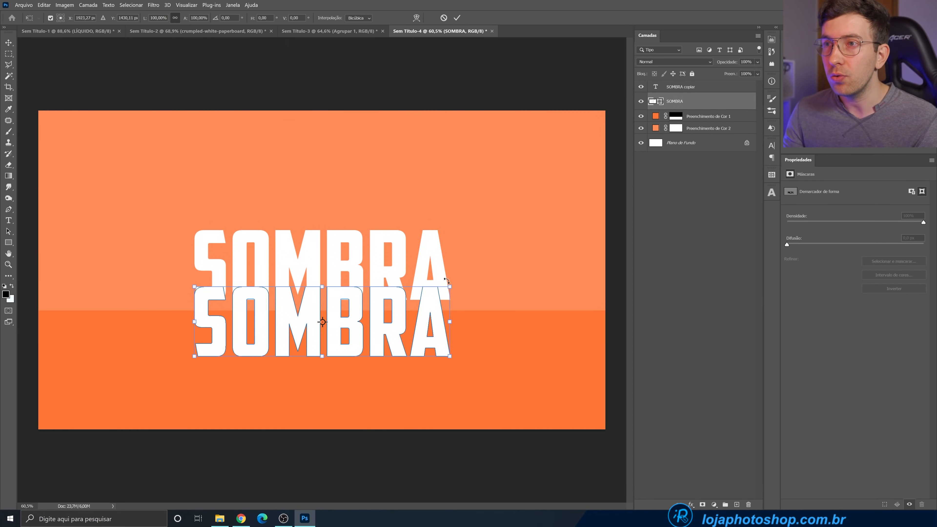
{"action": "left_click_drag", "start_coordinate": [450, 290], "coordinate": [423, 339]}
{"action": "left_click_drag", "start_coordinate": [195, 291], "coordinate": [226, 341]}
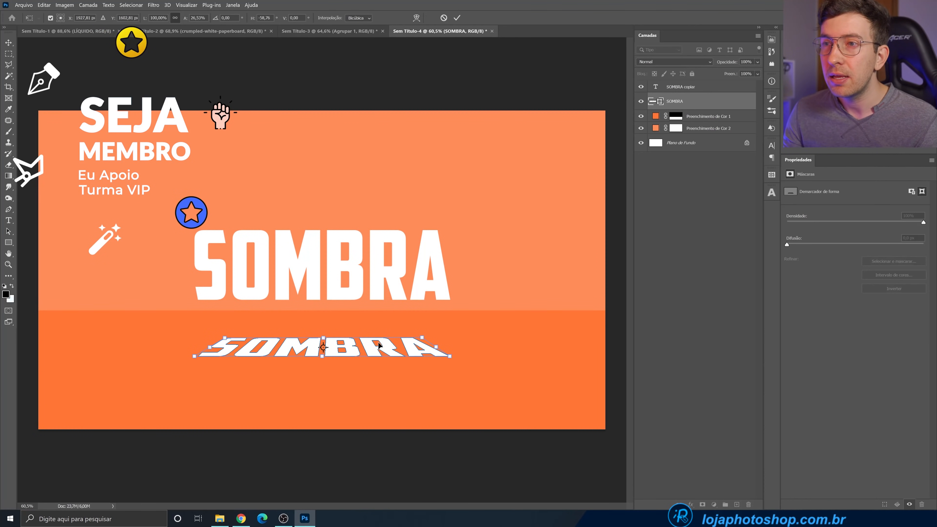
{"action": "left_click_drag", "start_coordinate": [421, 338], "coordinate": [422, 342]}
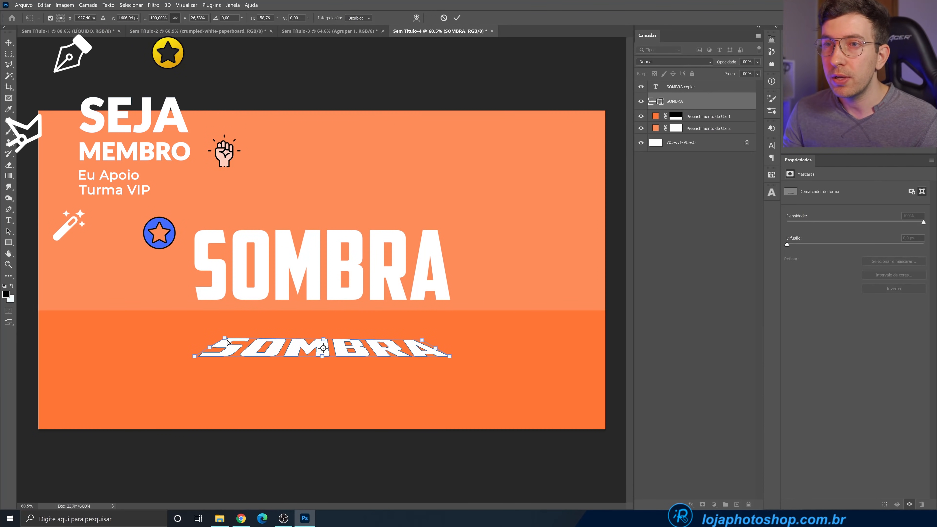
{"action": "left_click_drag", "start_coordinate": [226, 342], "coordinate": [227, 344]}
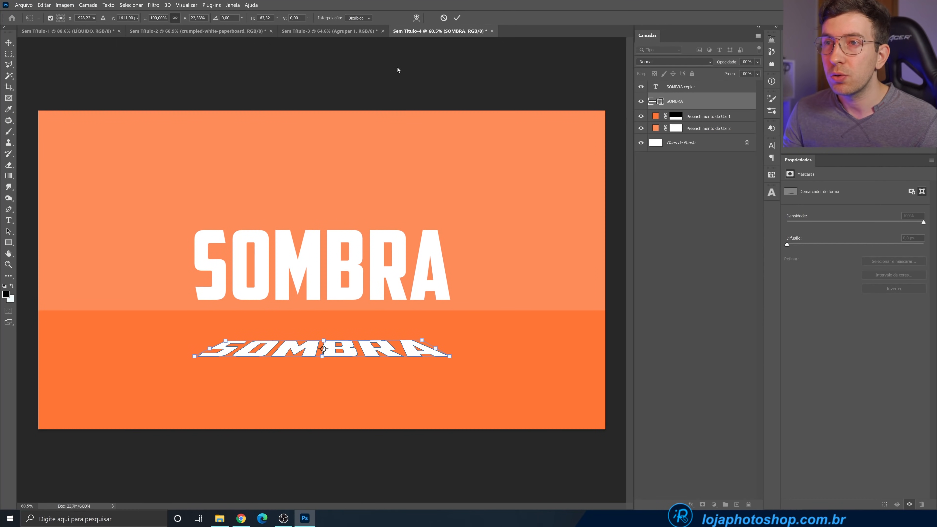
{"action": "left_click", "coordinate": [453, 19]}
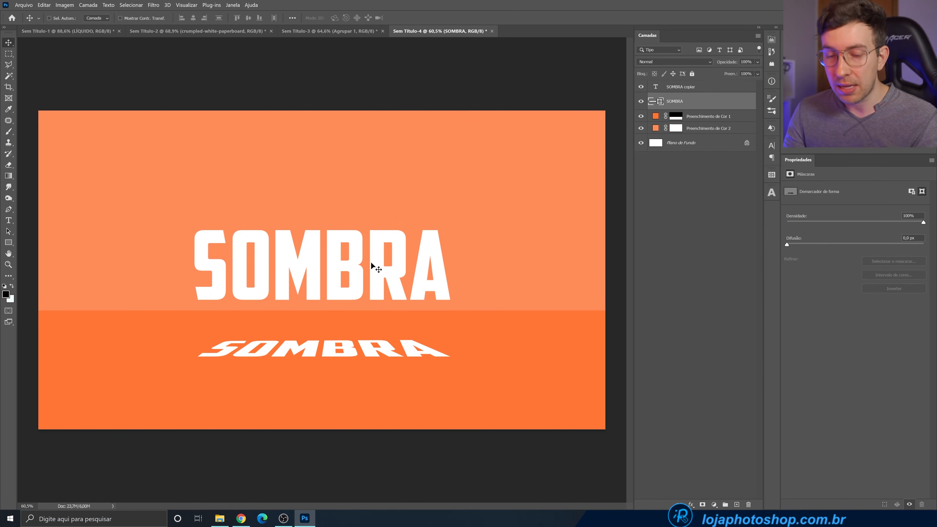
Apply a dark brown Color Overlay, #5e3d2d, to the flattened SOMBRA shape using a darkened tone of the background orange
{"action": "double_click", "coordinate": [714, 104]}
{"action": "left_click", "coordinate": [600, 338]}
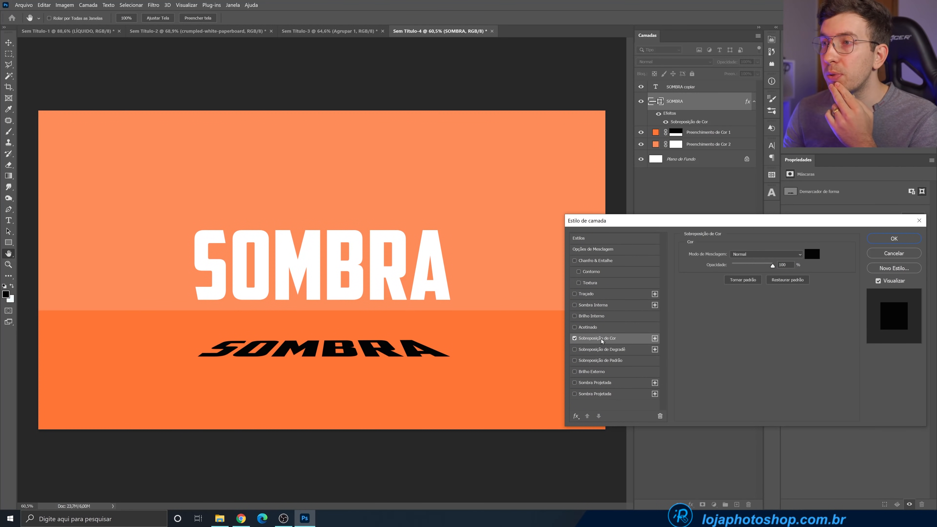
{"action": "left_click", "coordinate": [812, 254]}
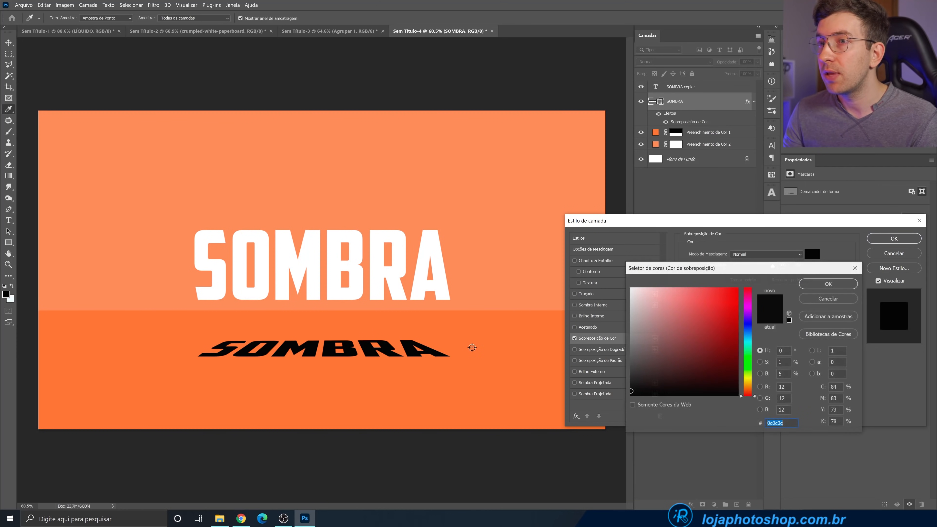
{"action": "left_click", "coordinate": [471, 350]}
{"action": "left_click", "coordinate": [674, 353]}
{"action": "mouse_move", "coordinate": [674, 353]}
{"action": "left_mouse_down"}
{"action": "mouse_move", "coordinate": [666, 358]}
{"action": "mouse_move", "coordinate": [683, 355]}
{"action": "left_mouse_up"}
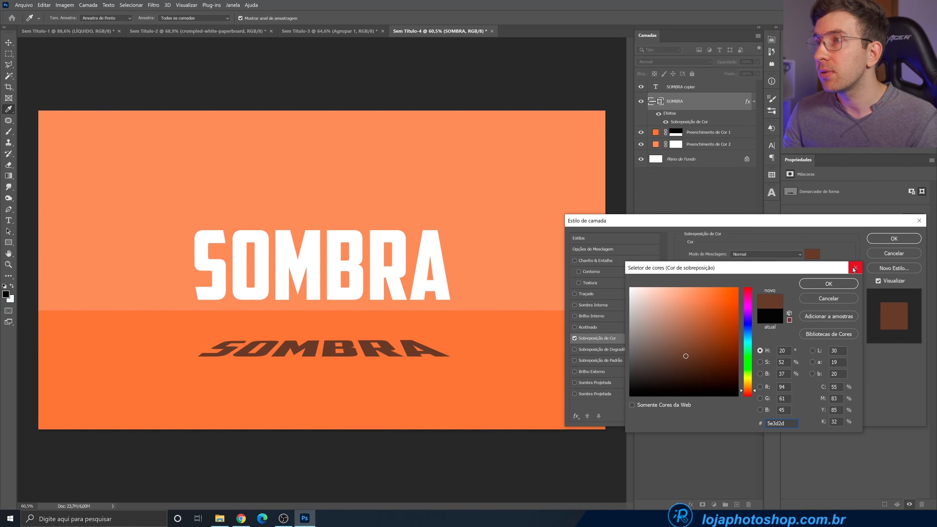
{"action": "left_click", "coordinate": [829, 283]}
{"action": "left_click", "coordinate": [887, 242]}
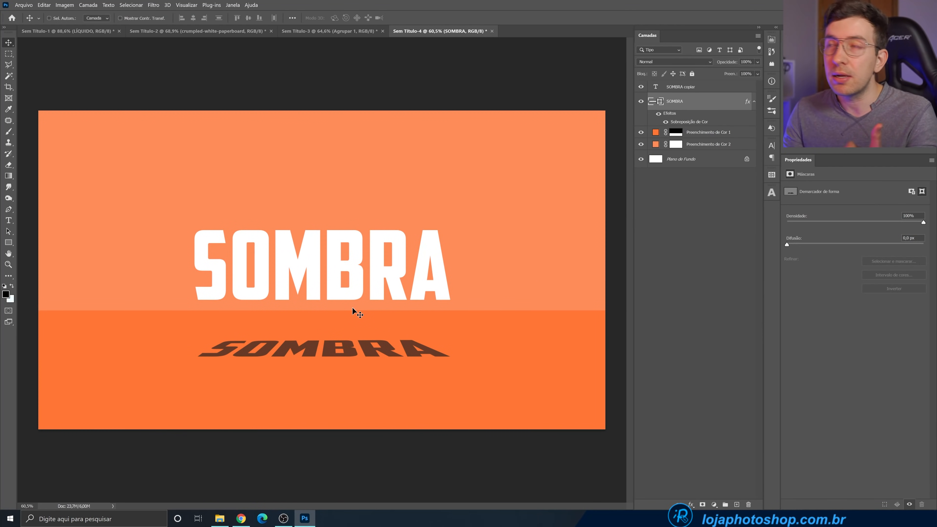
Convert the brown SOMBRA shape to a smart object and apply a Gaussian Blur with a radius of about 8.8 pixels
{"action": "left_click", "coordinate": [153, 5]}
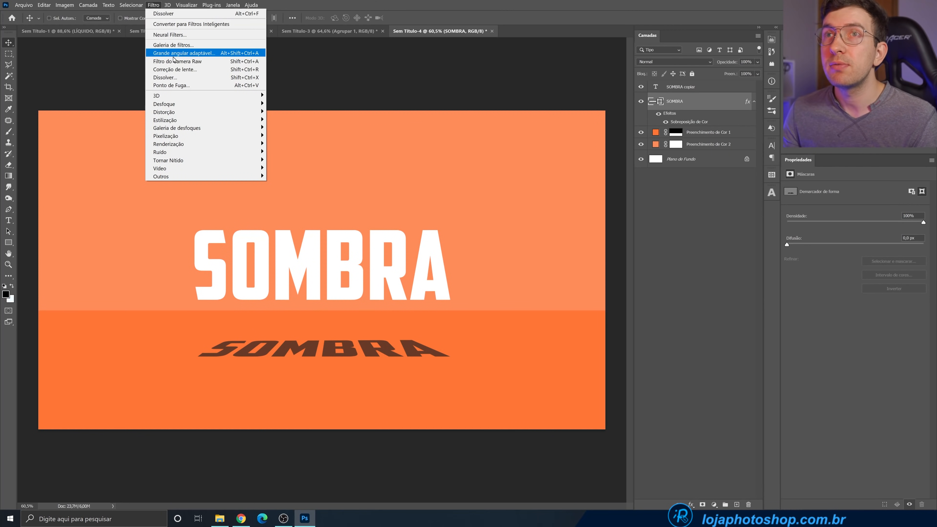
{"action": "mouse_move", "coordinate": [188, 104]}
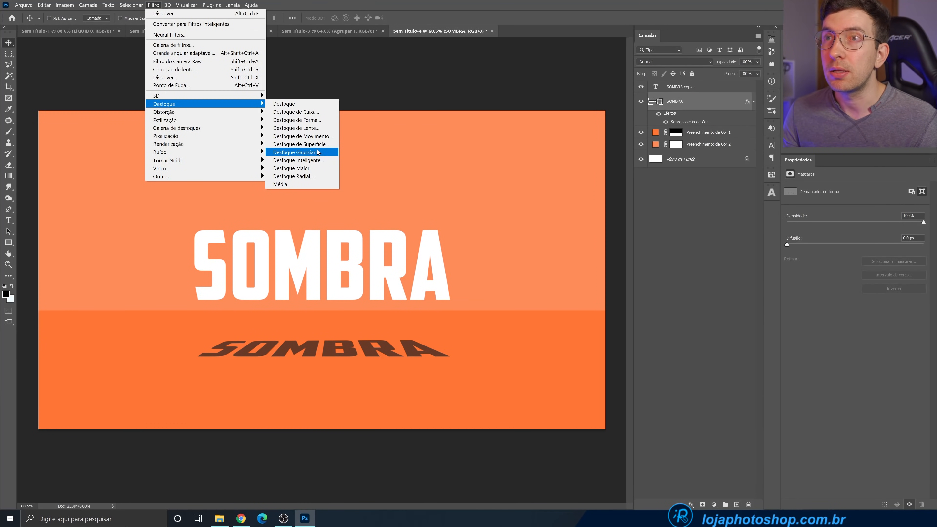
{"action": "left_click", "coordinate": [298, 152]}
{"action": "left_click", "coordinate": [511, 200]}
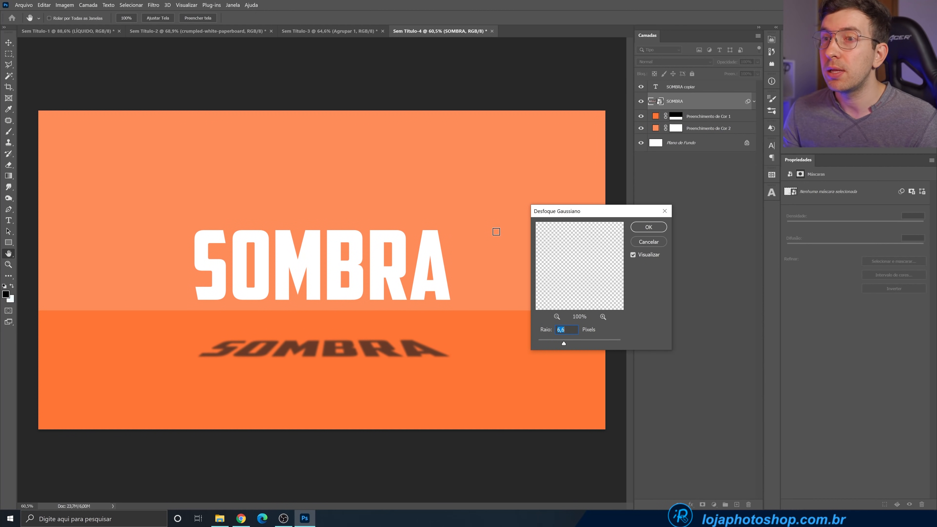
{"action": "mouse_move", "coordinate": [566, 343]}
{"action": "left_mouse_down"}
{"action": "mouse_move", "coordinate": [576, 343]}
{"action": "mouse_move", "coordinate": [566, 344]}
{"action": "left_mouse_up"}
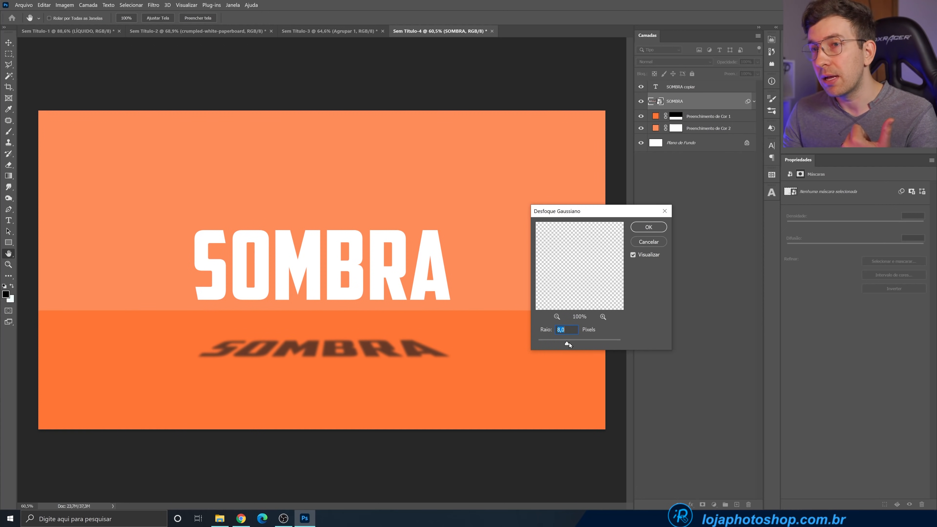
{"action": "left_click_drag", "start_coordinate": [569, 343], "coordinate": [570, 342]}
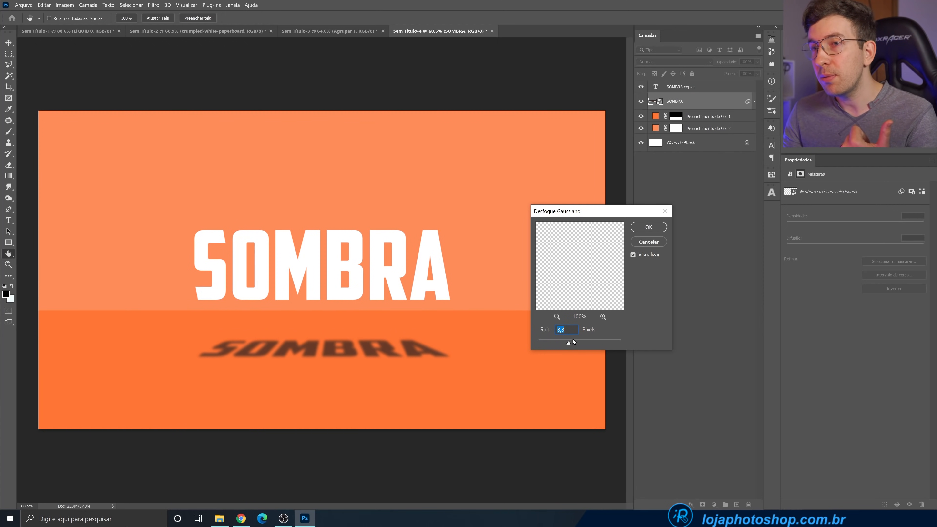
{"action": "left_click", "coordinate": [637, 231]}
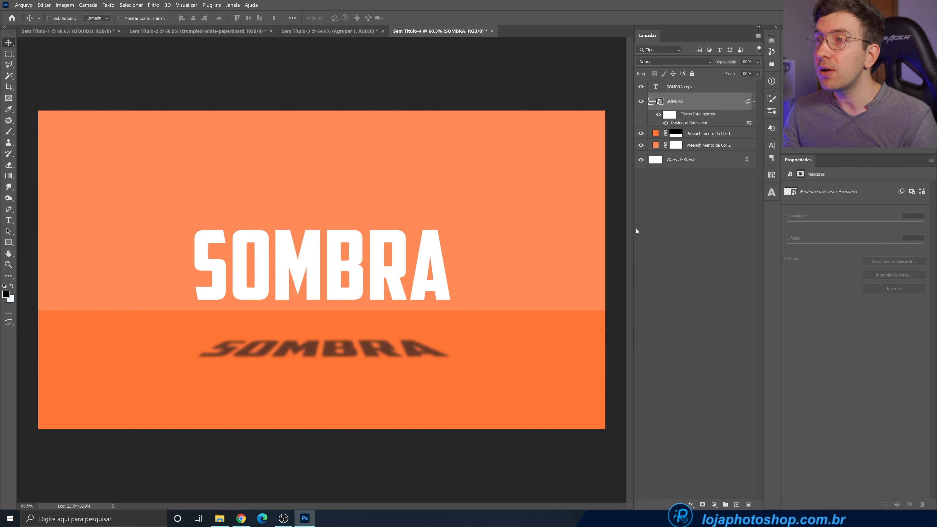
Apply a Motion Blur to the flattened brown SOMBRA shadow with an angle of 0° and a distance of about 779 pixels
{"action": "left_click", "coordinate": [154, 5]}
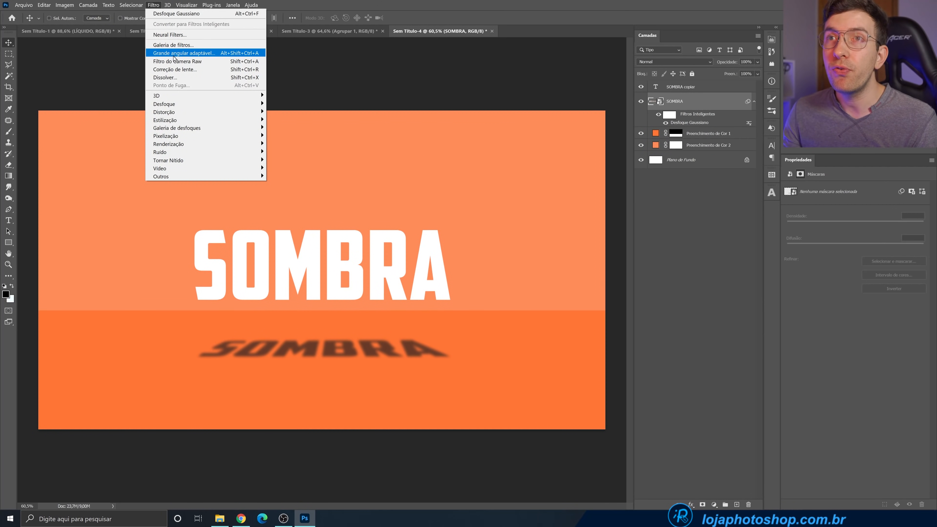
{"action": "mouse_move", "coordinate": [240, 104]}
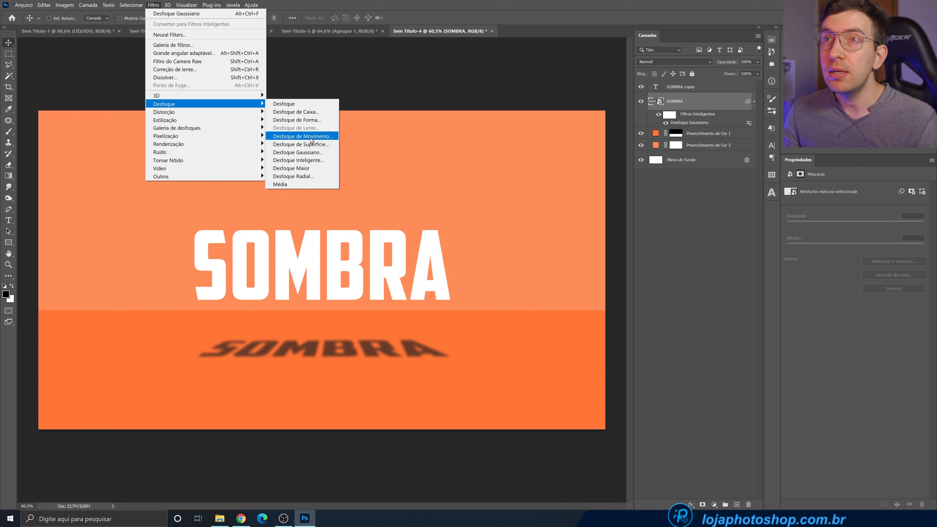
{"action": "left_click", "coordinate": [304, 136]}
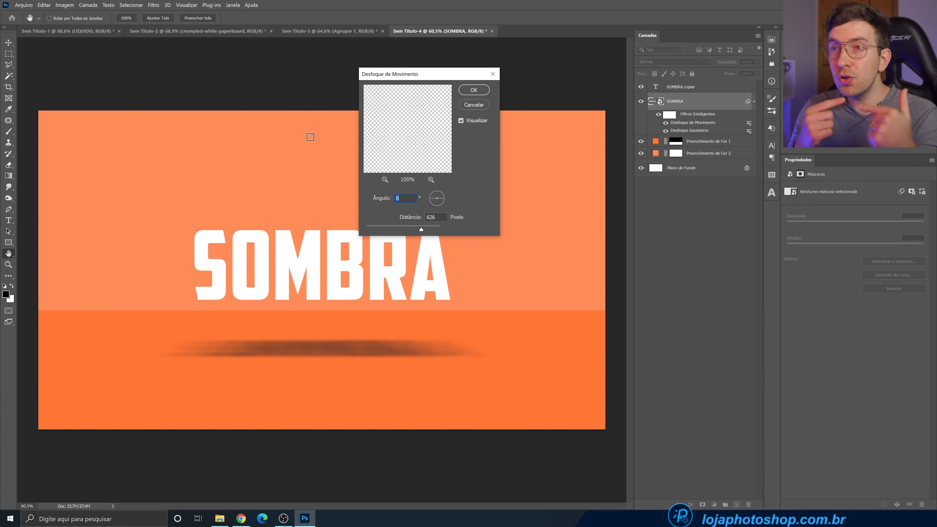
{"action": "left_click_drag", "start_coordinate": [409, 229], "coordinate": [428, 230]}
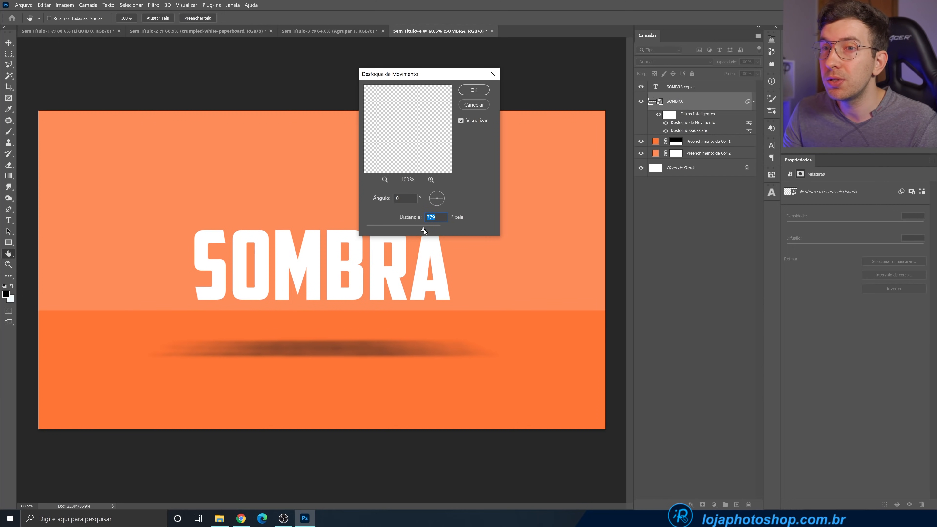
{"action": "left_click", "coordinate": [473, 91]}
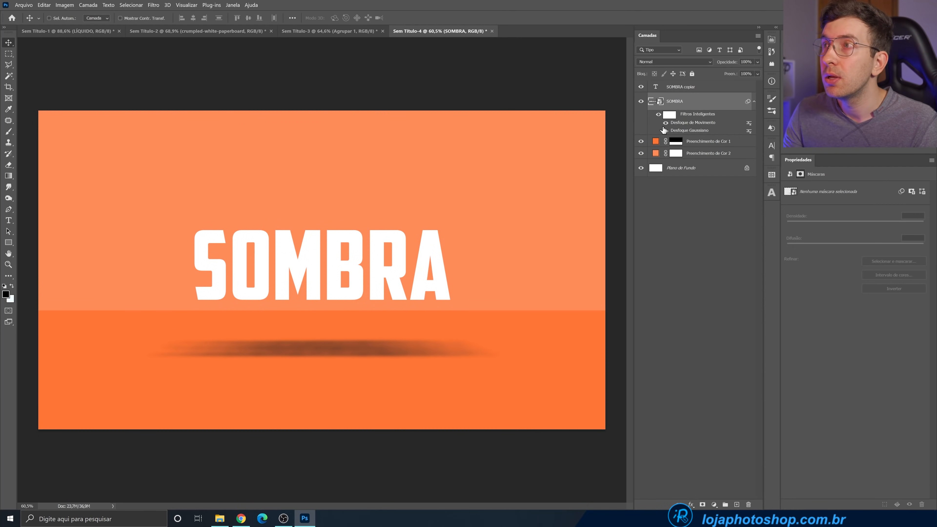
Edit the shadow's Gaussian Blur smart filter and raise its radius to about 11 pixels
{"action": "double_click", "coordinate": [692, 131]}
{"action": "left_click", "coordinate": [516, 211]}
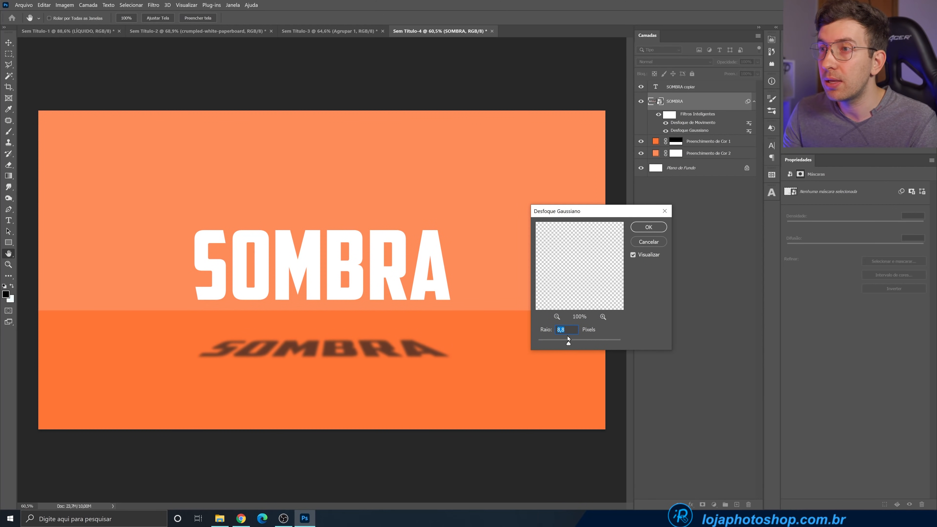
{"action": "left_click_drag", "start_coordinate": [573, 344], "coordinate": [567, 342]}
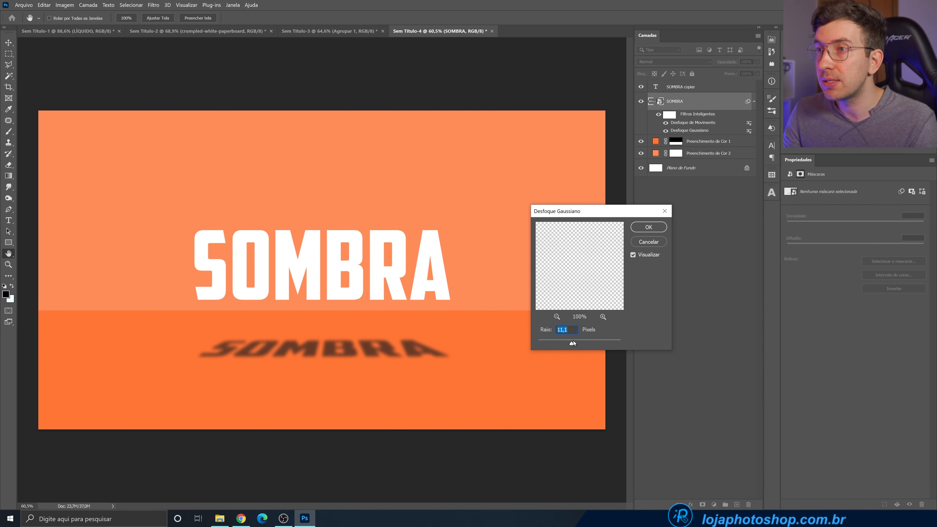
{"action": "left_click", "coordinate": [633, 227]}
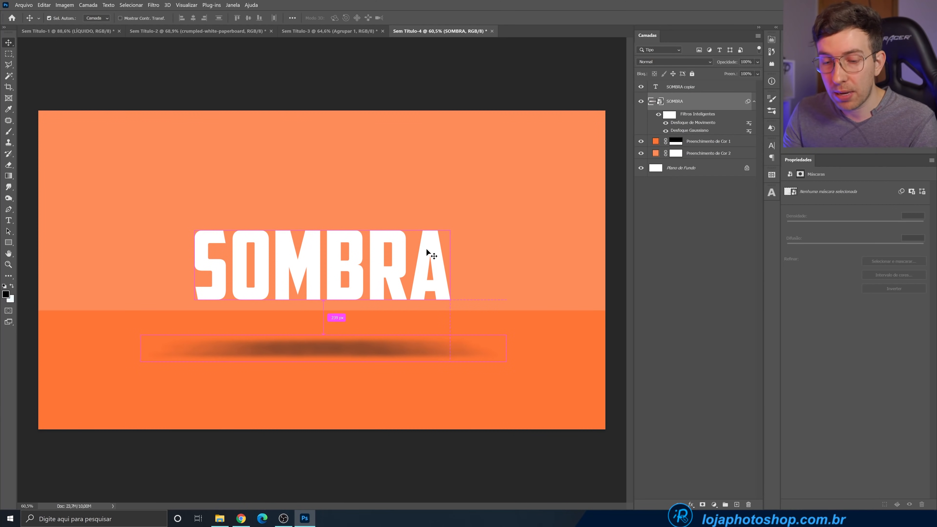
Squash the shadow vertically from its upper edge to about 67 px tall and nudge it slightly upward
{"action": "key", "text": "ctrl+t"}
{"action": "left_click", "coordinate": [511, 213]}
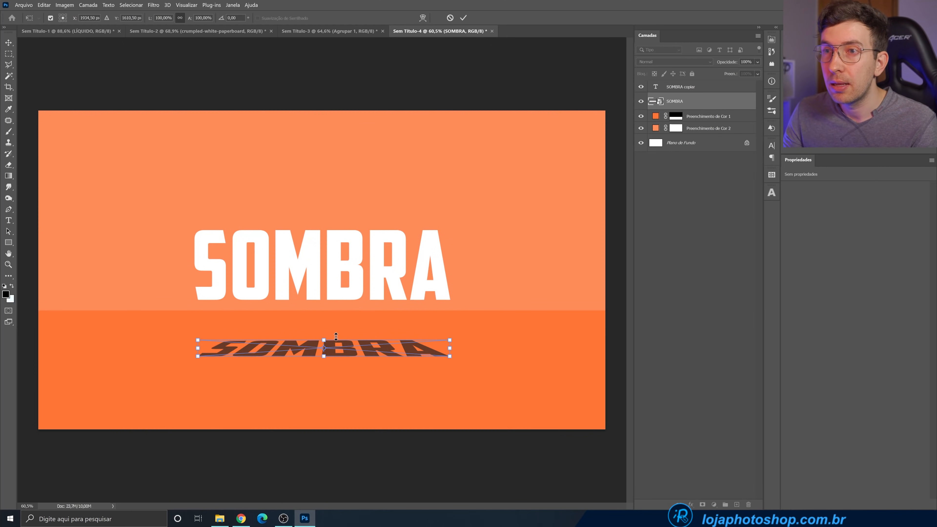
{"action": "left_click_drag", "start_coordinate": [326, 338], "coordinate": [327, 343]}
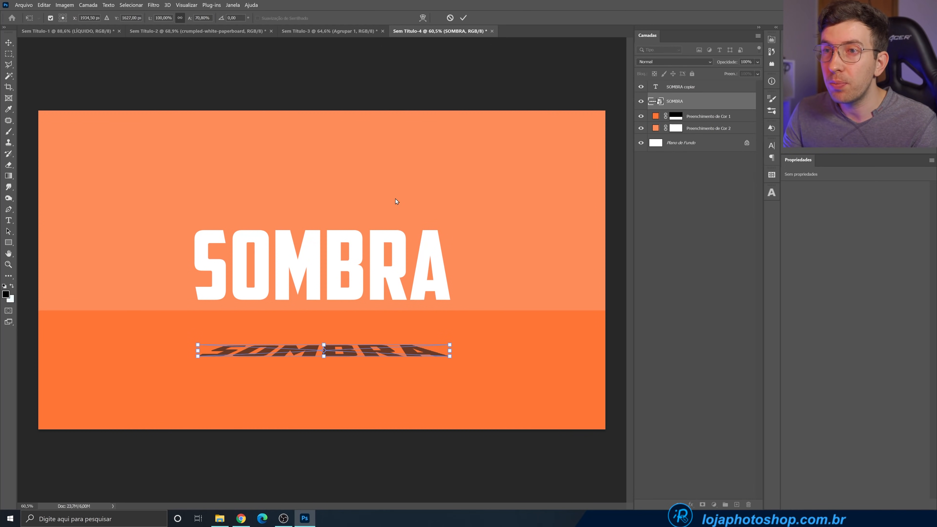
{"action": "left_click", "coordinate": [465, 21]}
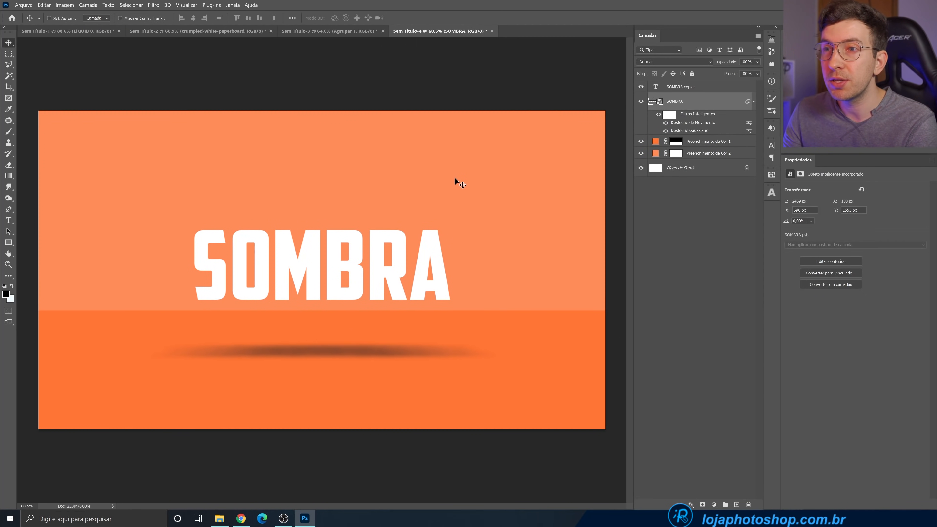
{"action": "key", "text": "ctrl+t"}
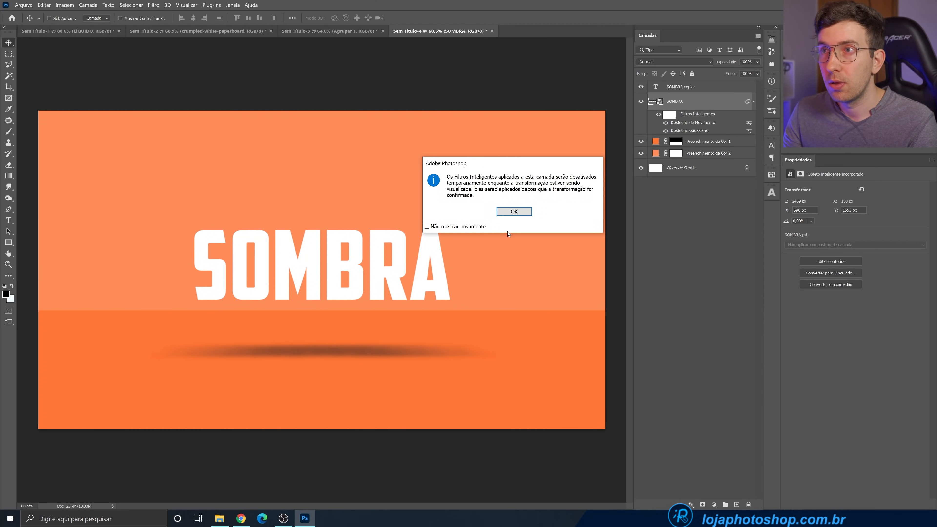
{"action": "key", "text": "Return"}
{"action": "left_click_drag", "start_coordinate": [325, 344], "coordinate": [326, 346]}
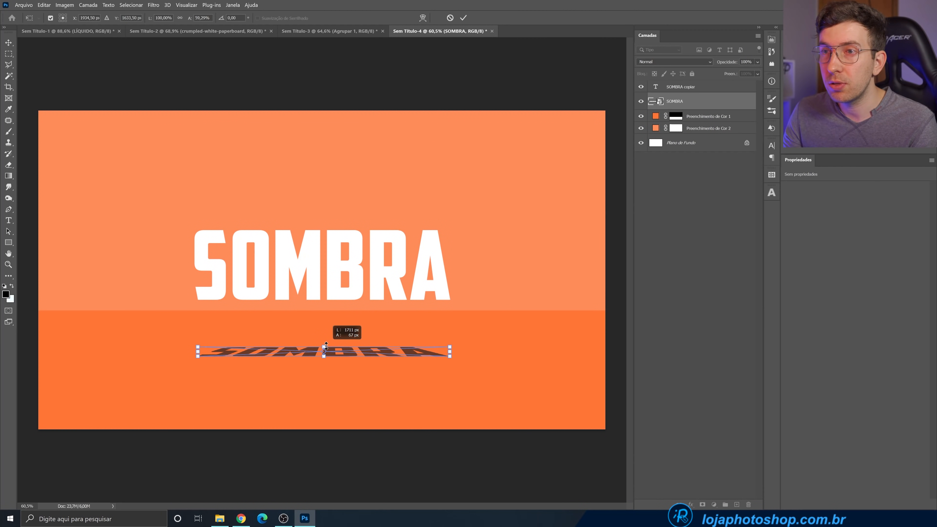
{"action": "left_click", "coordinate": [465, 18]}
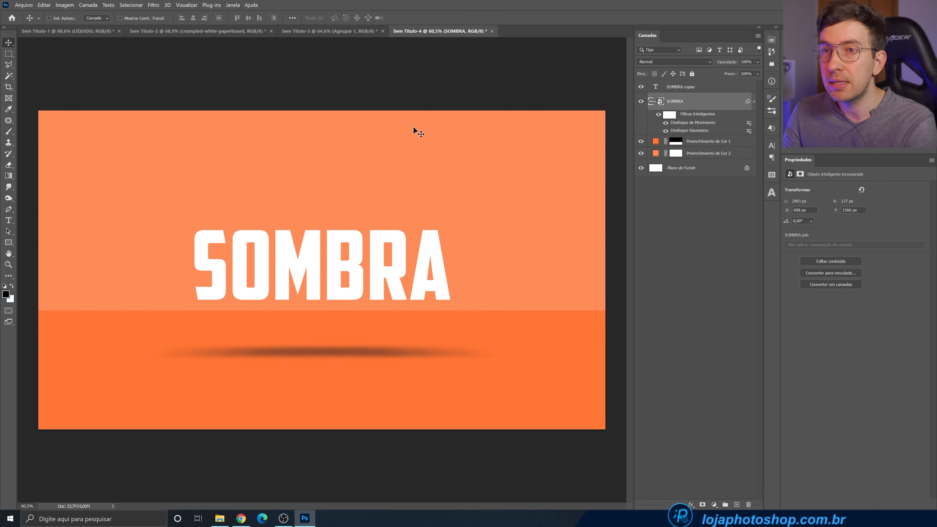
{"action": "key", "text": "shift+Up"}
{"action": "key", "text": "shift+Up"}
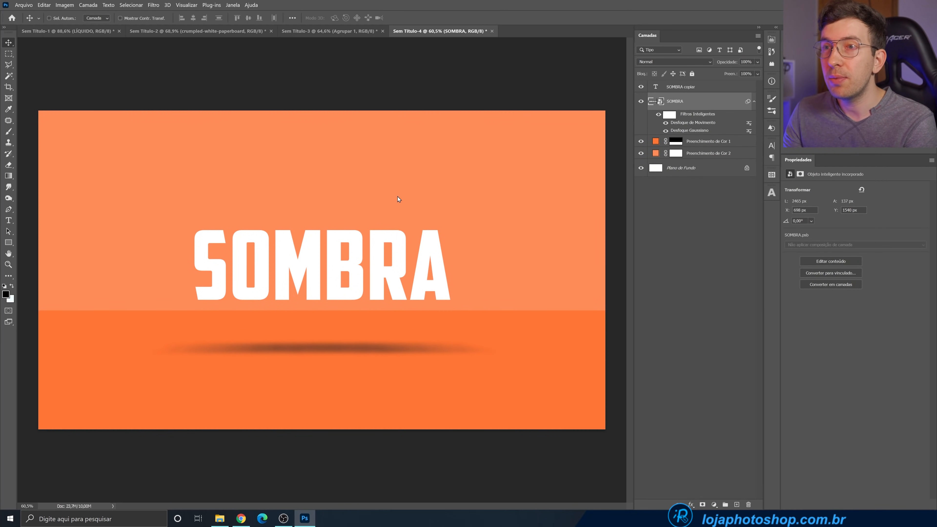
Compare the whole design with and without the shadow layer and its smart filters
{"action": "scroll", "coordinate": [400, 193], "scroll_direction": "down", "scroll_amount": 5}
{"action": "scroll", "coordinate": [317, 277], "scroll_direction": "up", "scroll_amount": 3}
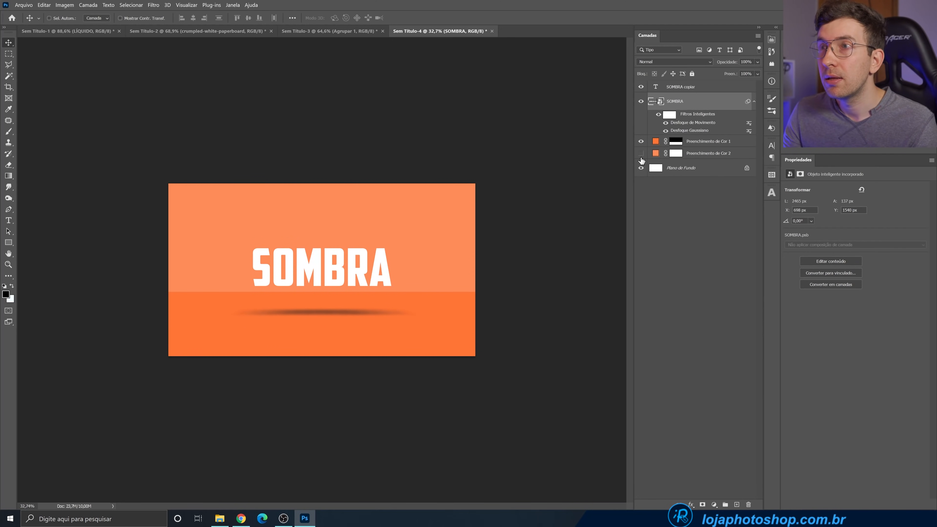
{"action": "left_click", "coordinate": [641, 154]}
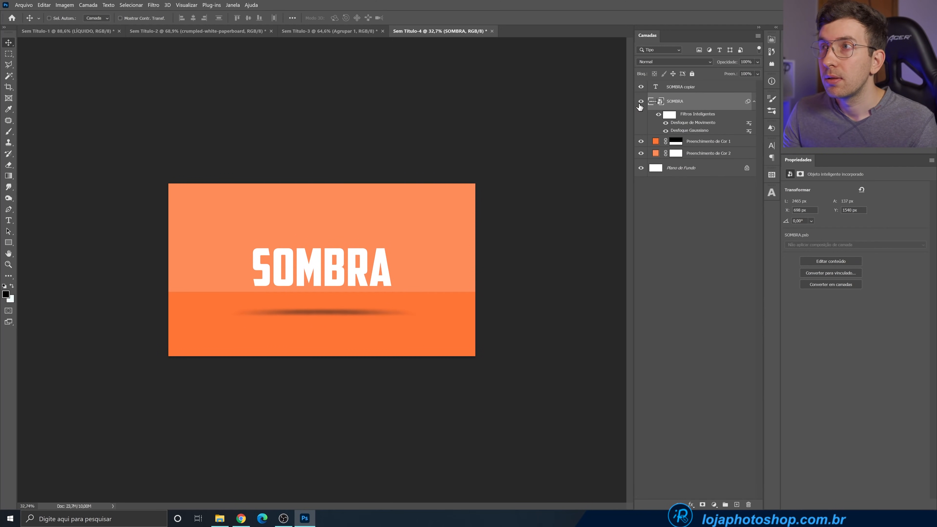
{"action": "left_click", "coordinate": [640, 102]}
{"action": "left_click", "coordinate": [640, 102]}
{"action": "left_click", "coordinate": [658, 114]}
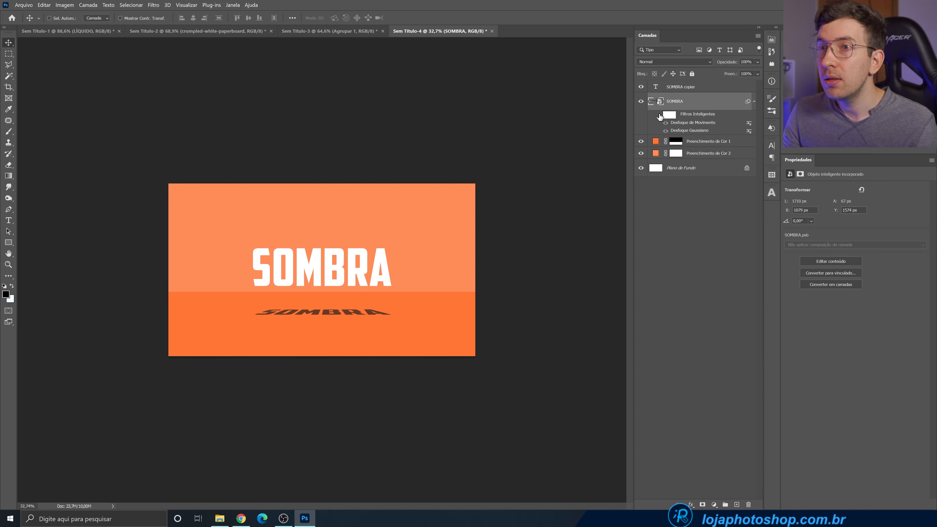